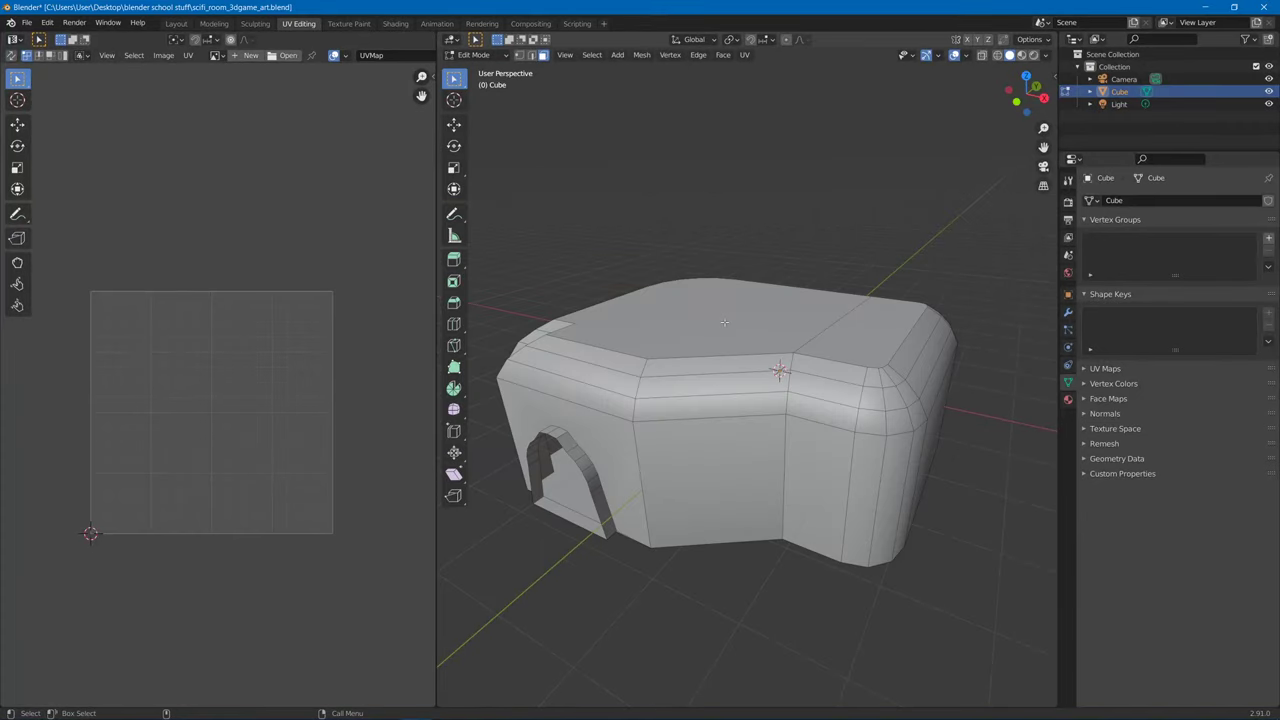
# Orbit the view around the mainframe mesh to inspect it from another side.
pyautogui.moveTo(728, 328); pyautogui.dragTo(768, 380, button='middle')
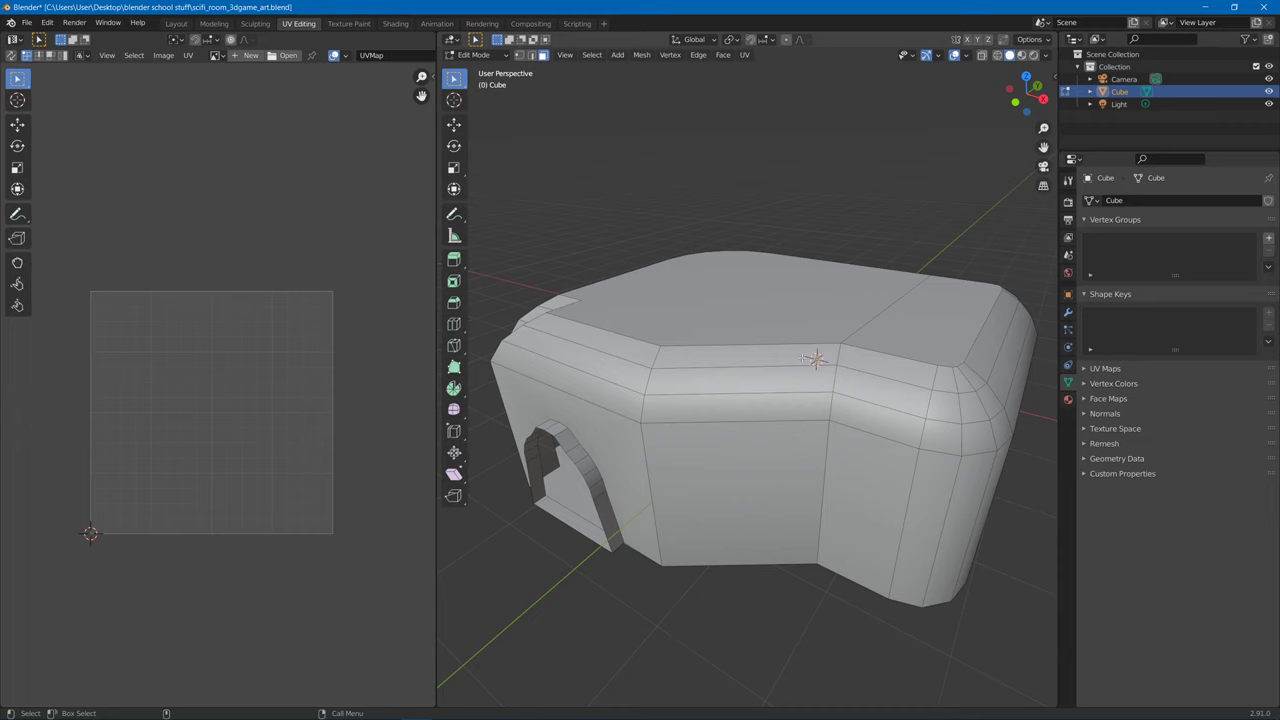
pyautogui.moveTo(817, 358); pyautogui.dragTo(841, 353, button='middle')
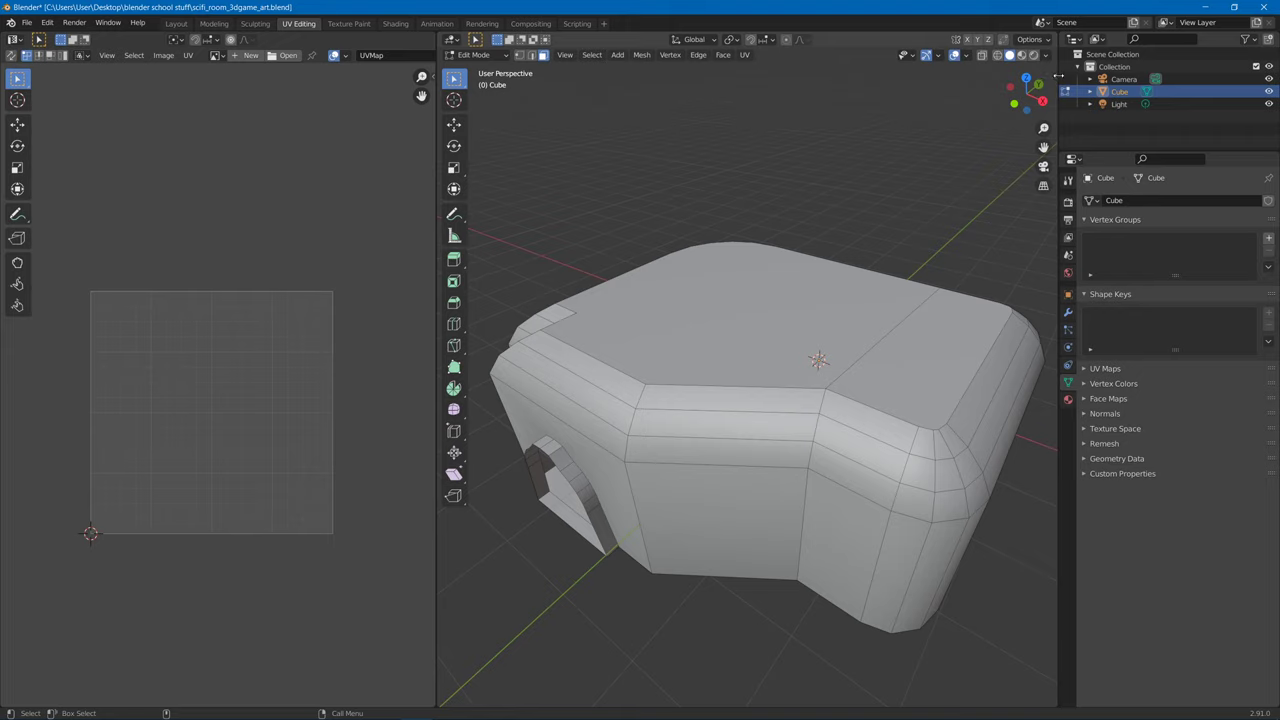
# Open the add-on mesh tools panel and select the mainframe's top face.
pyautogui.click(1057, 78)
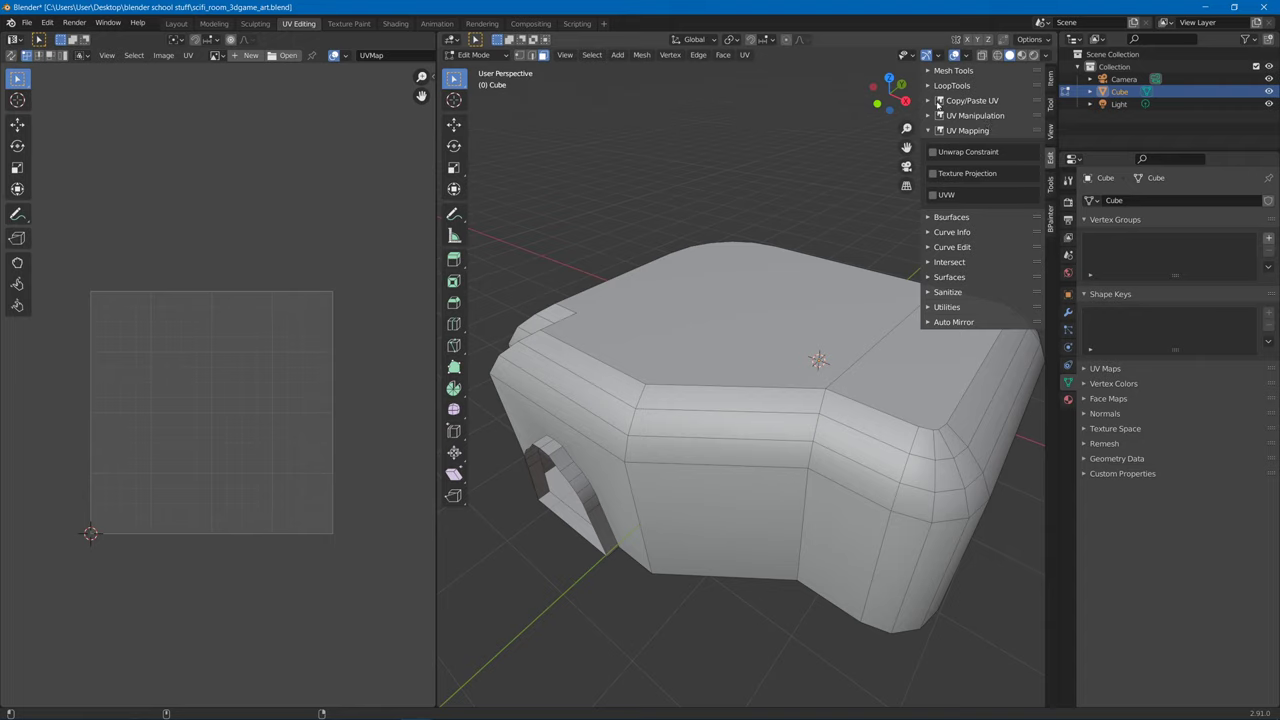
pyautogui.click(786, 263)
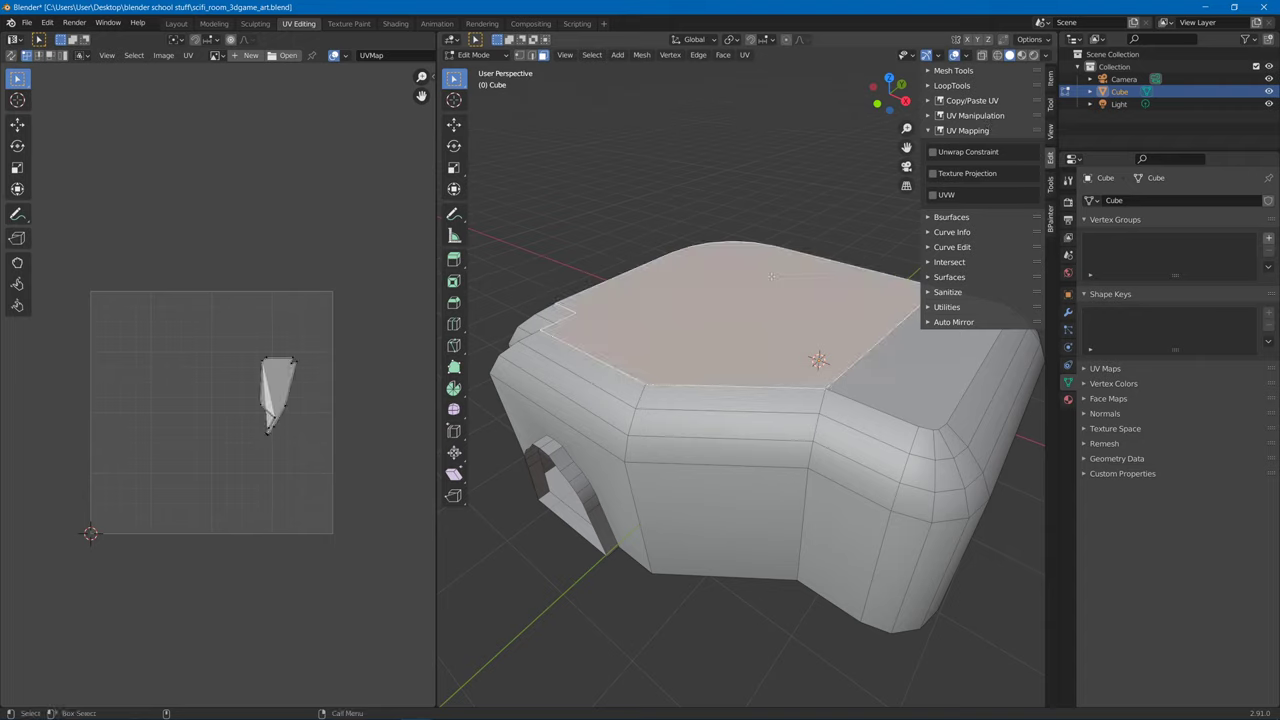
pyautogui.rightClick(804, 192)
pyautogui.moveTo(800, 180)
# Browse the BPainter, Mesh Tools and Auto Mirror panels, then enable UVW under UV Mapping.
pyautogui.click(1050, 222)
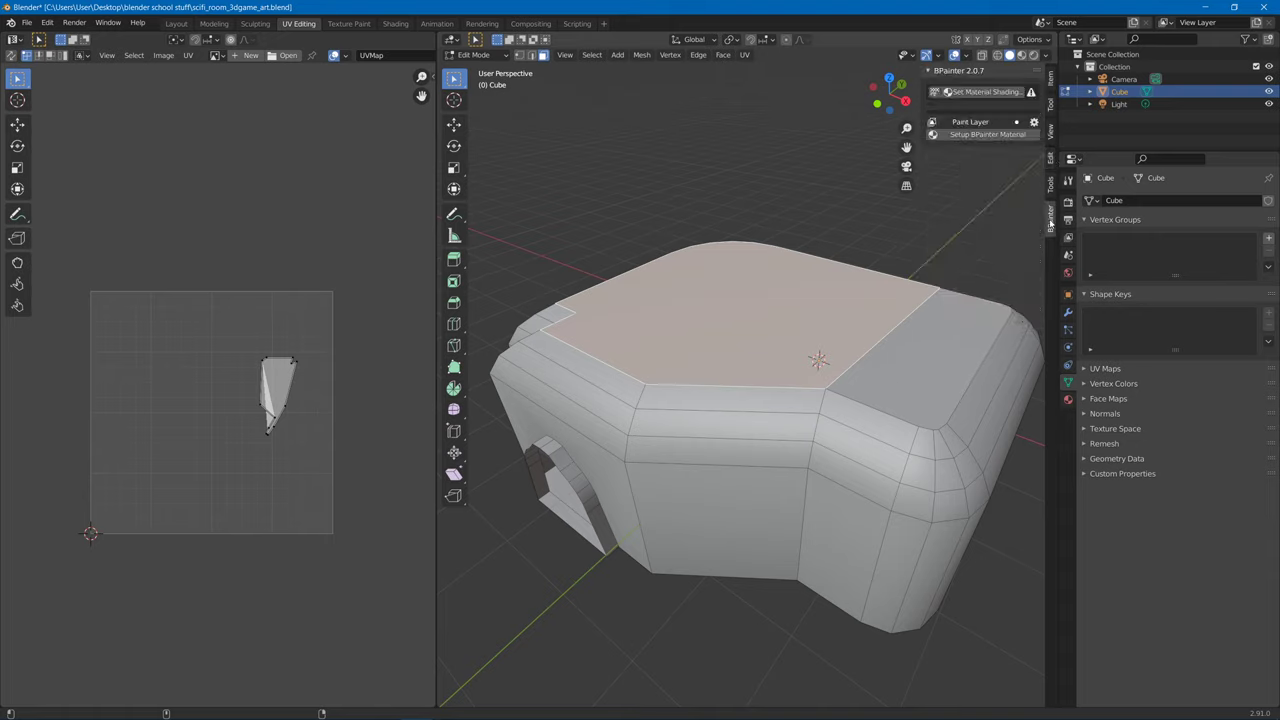
pyautogui.click(1051, 158)
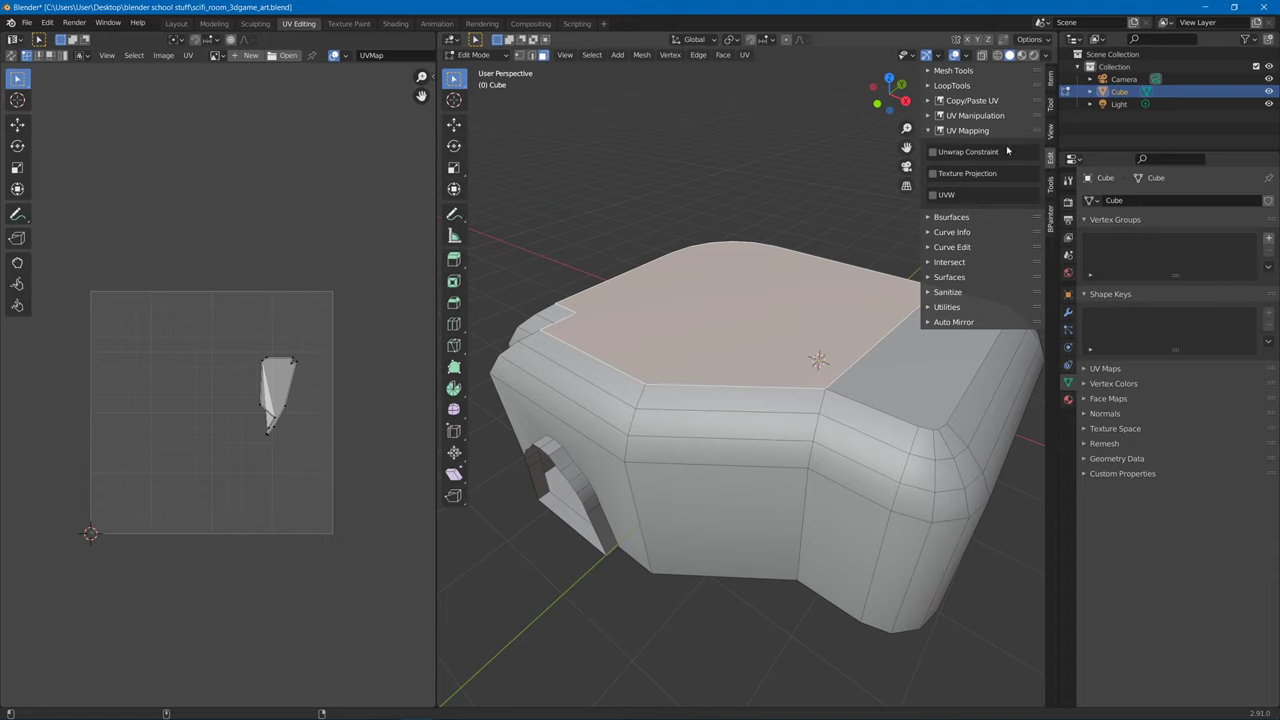
pyautogui.click(958, 71)
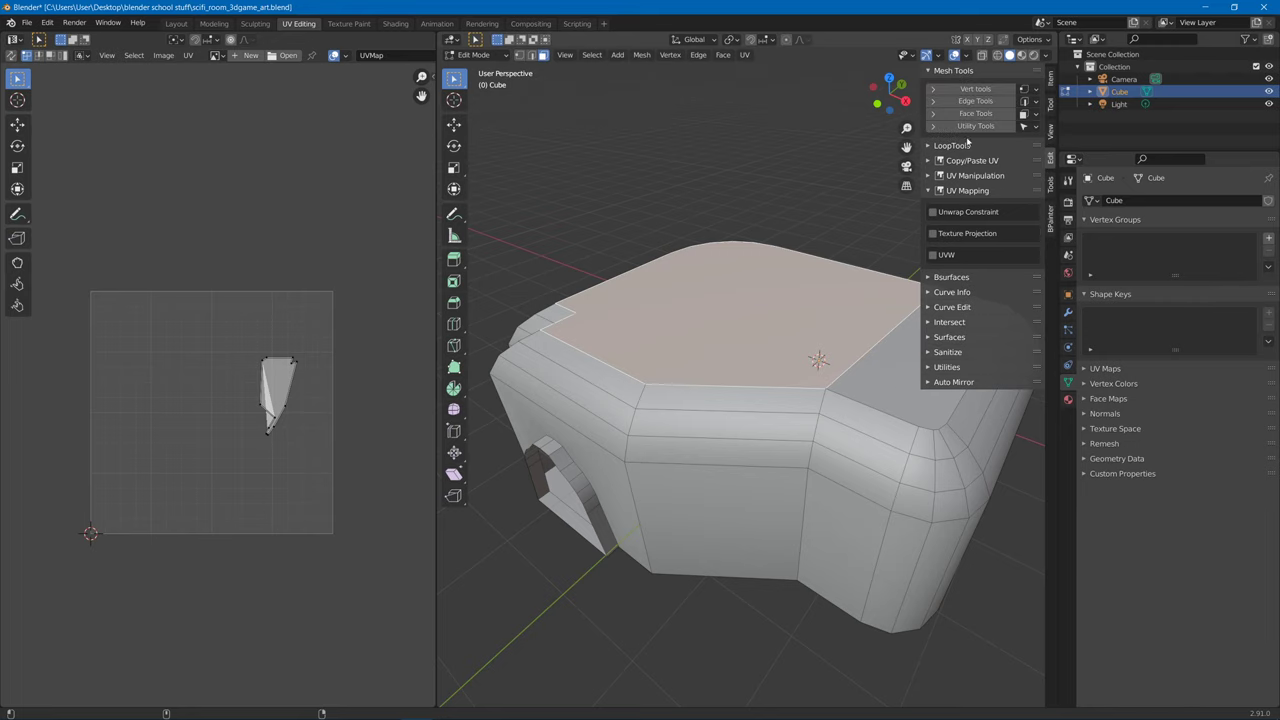
pyautogui.click(962, 72)
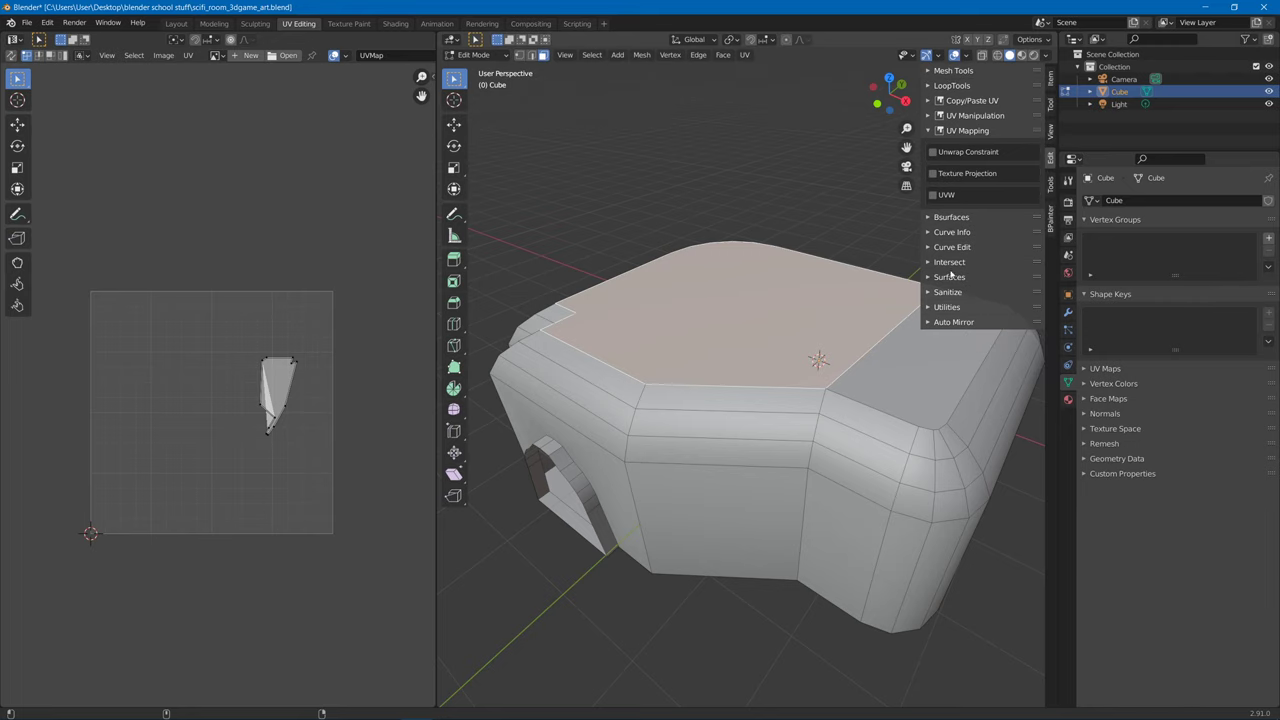
pyautogui.click(957, 322)
pyautogui.click(957, 322)
pyautogui.click(958, 131)
pyautogui.click(958, 131)
pyautogui.click(933, 196)
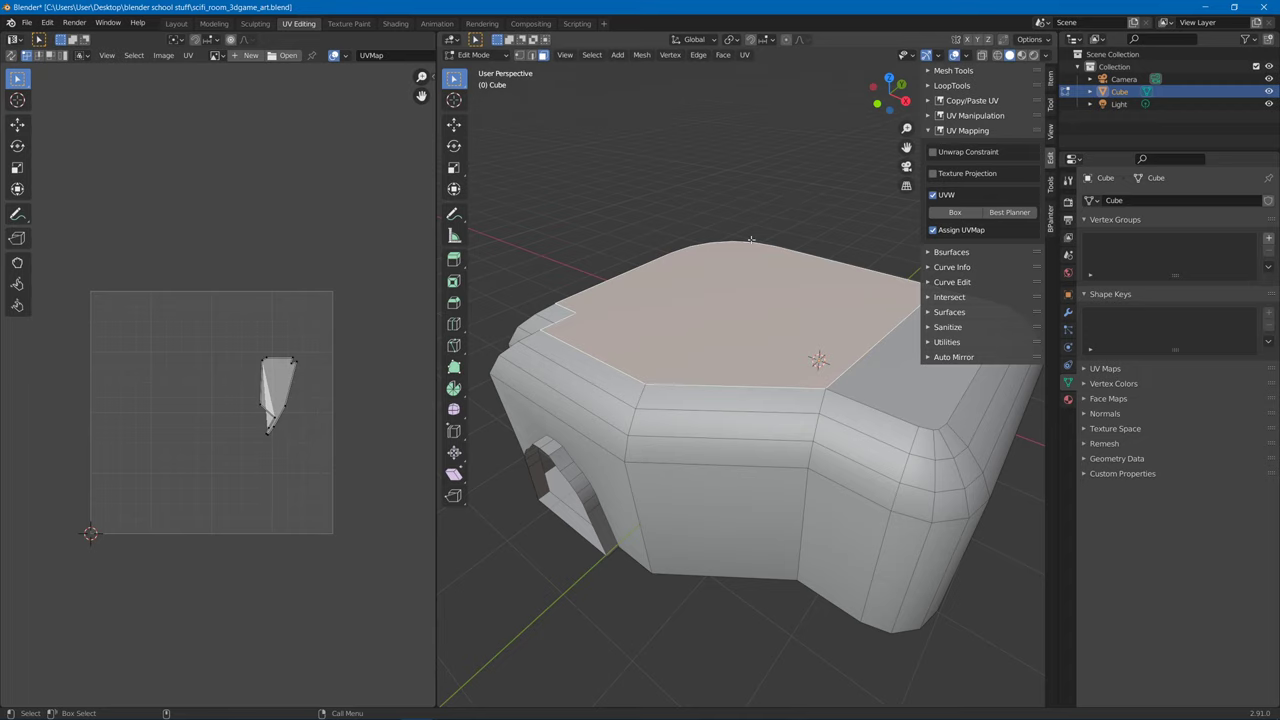
# Select the whole mainframe mesh, apply a Box UVW projection and orbit to inspect it.
pyautogui.press('a')
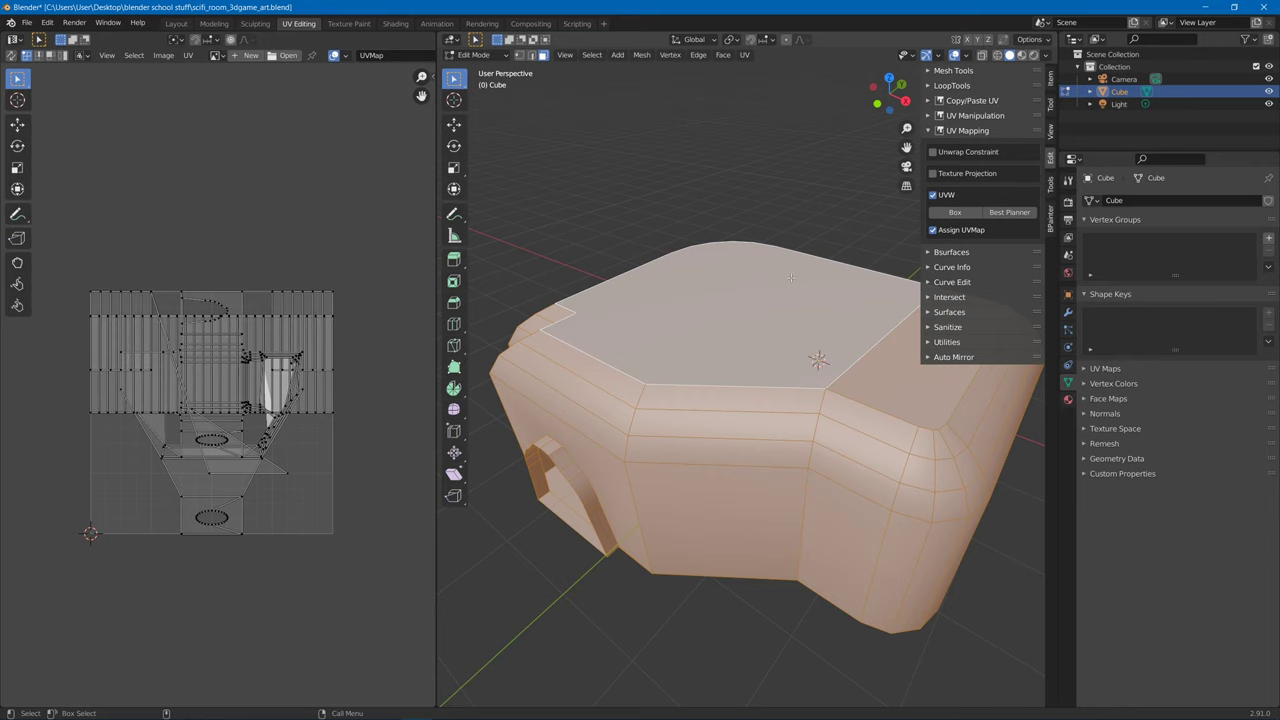
pyautogui.click(955, 212)
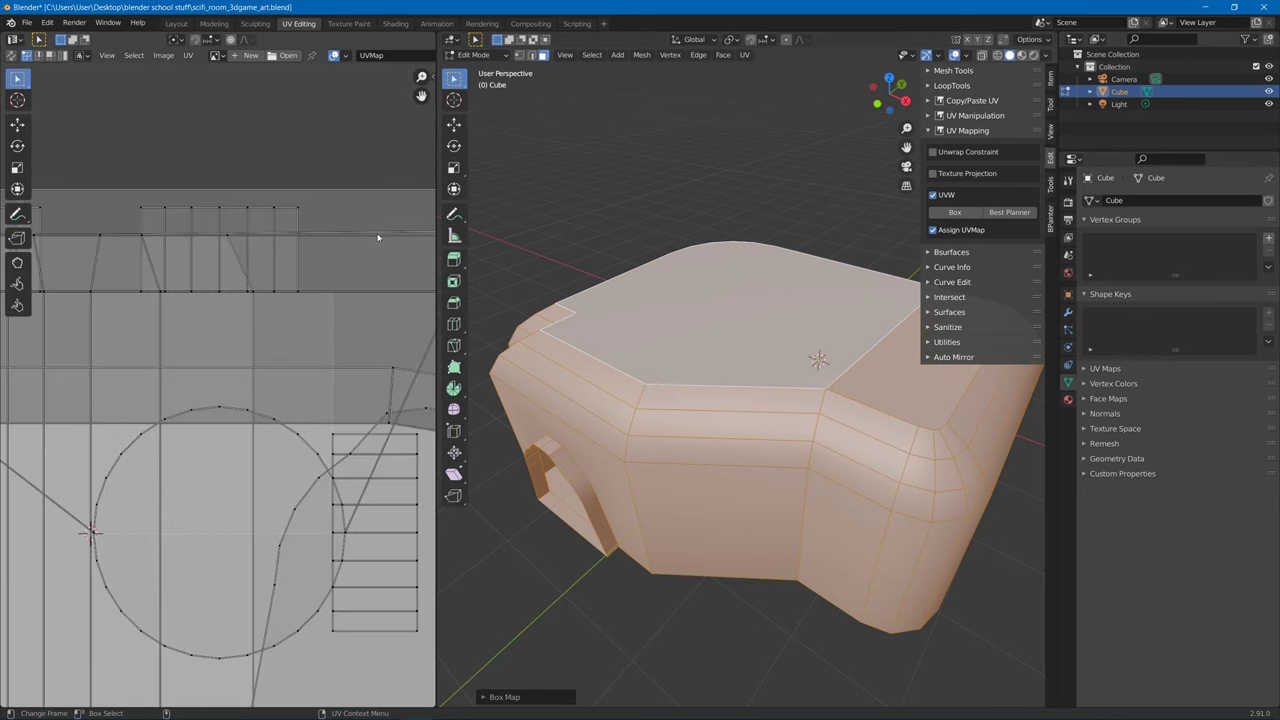
pyautogui.scroll(-6, 378, 237)
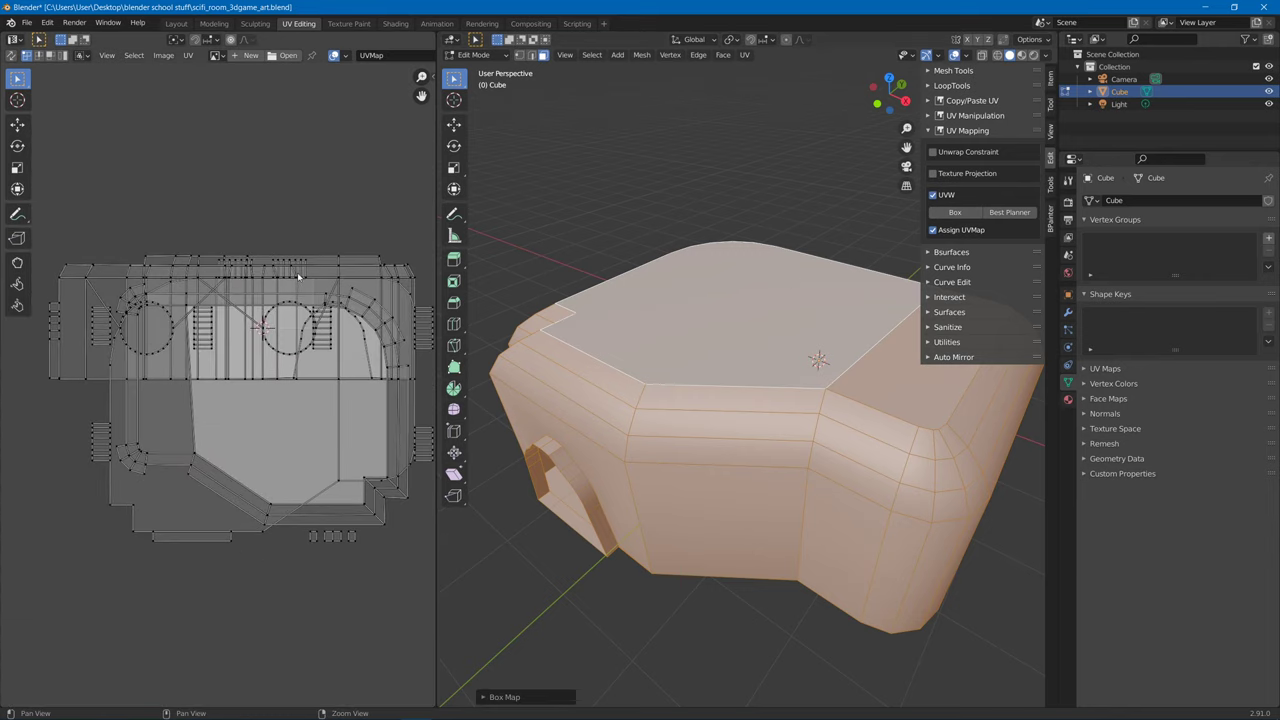
pyautogui.scroll(1, 297, 272)
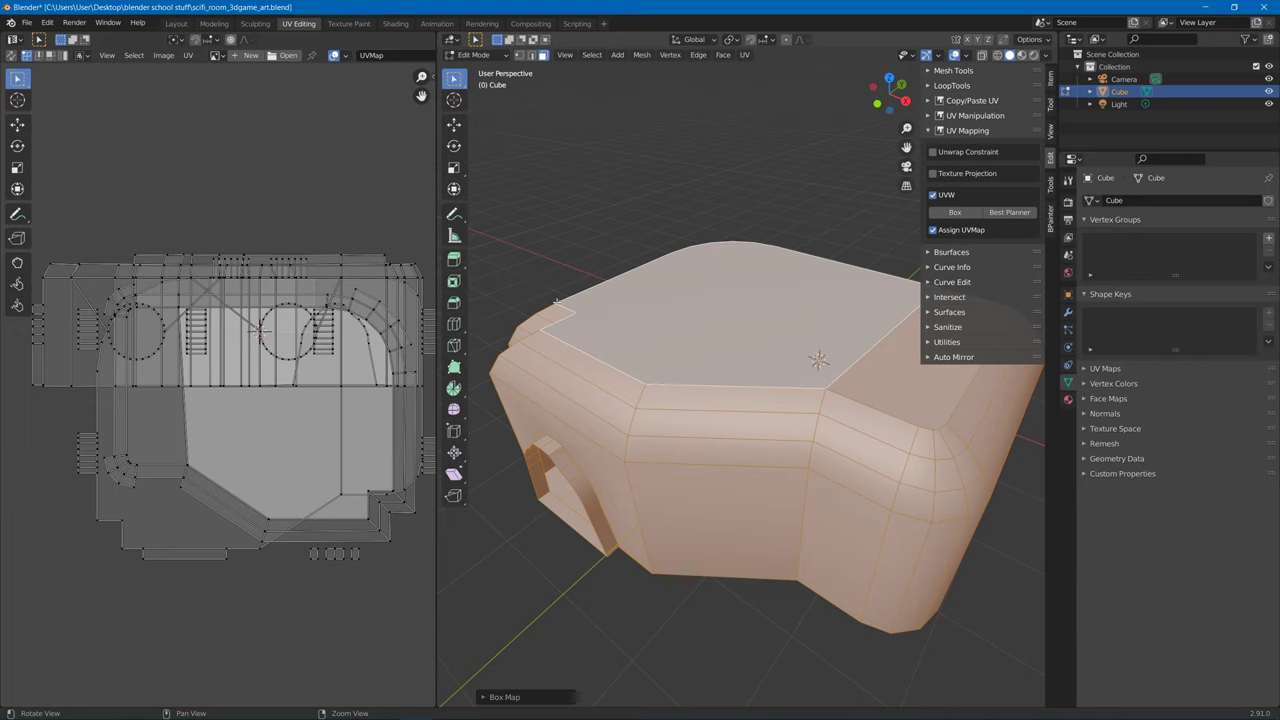
pyautogui.moveTo(557, 302); pyautogui.dragTo(561, 243, button='middle')
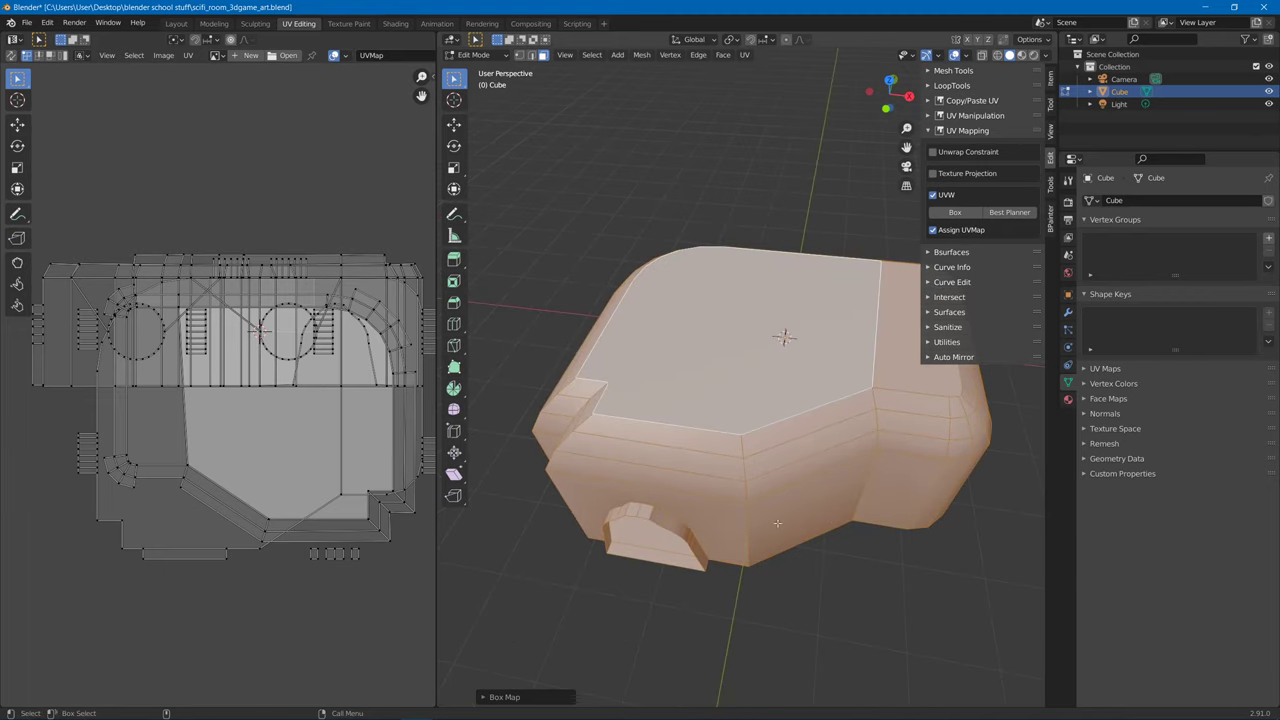
pyautogui.moveTo(777, 522); pyautogui.dragTo(718, 367, button='middle')
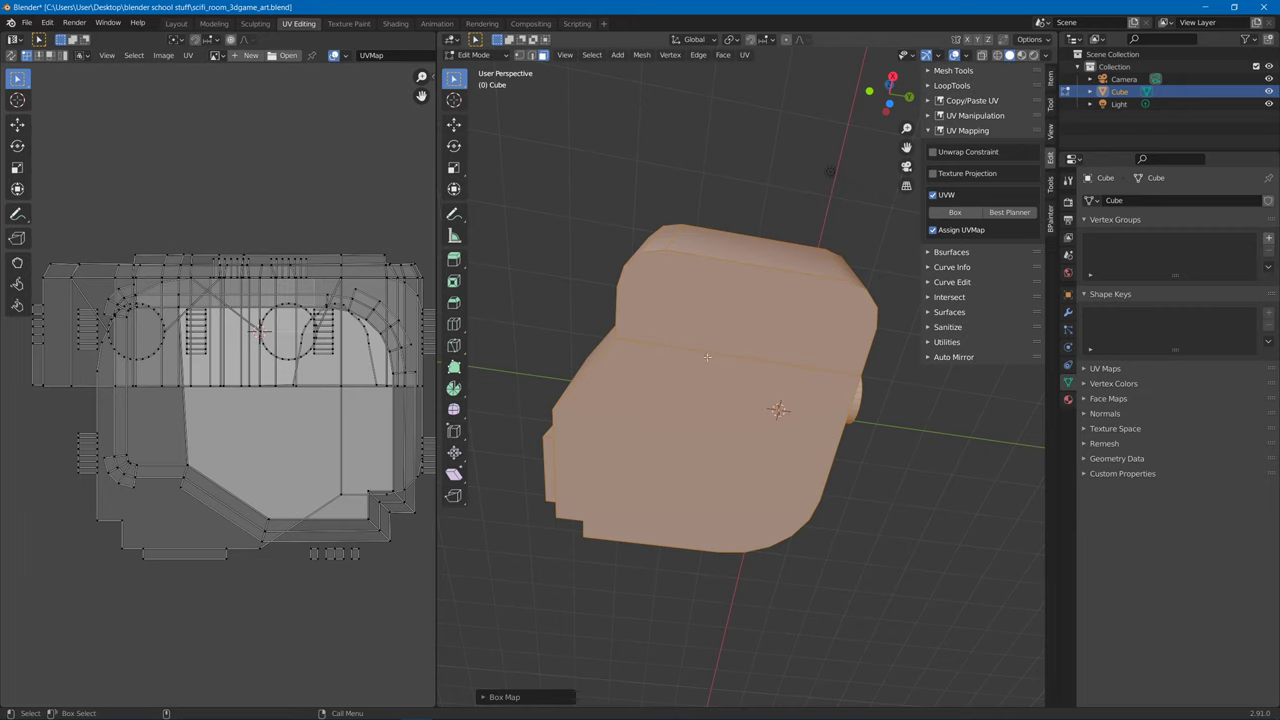
pyautogui.moveTo(830, 360); pyautogui.dragTo(776, 503, button='middle')
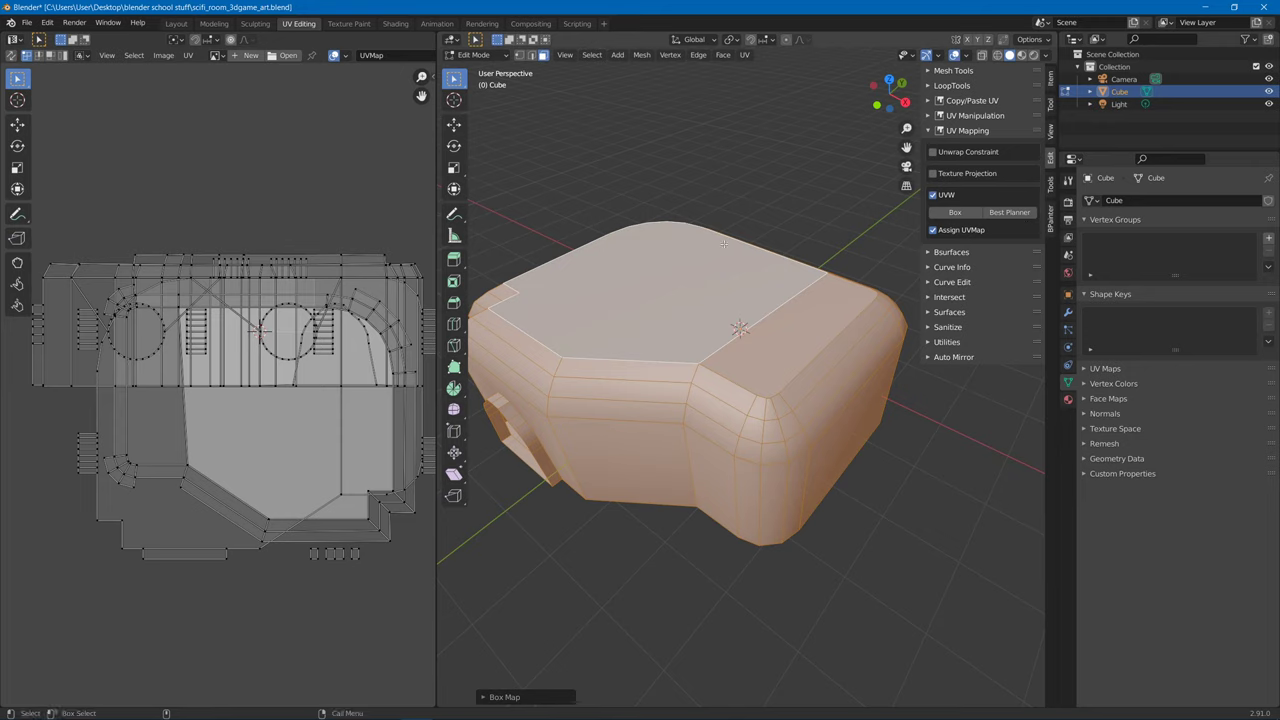
# Undo the box mapping twice to restore the earlier UV layout.
pyautogui.hotkey('ctrl', 'z')
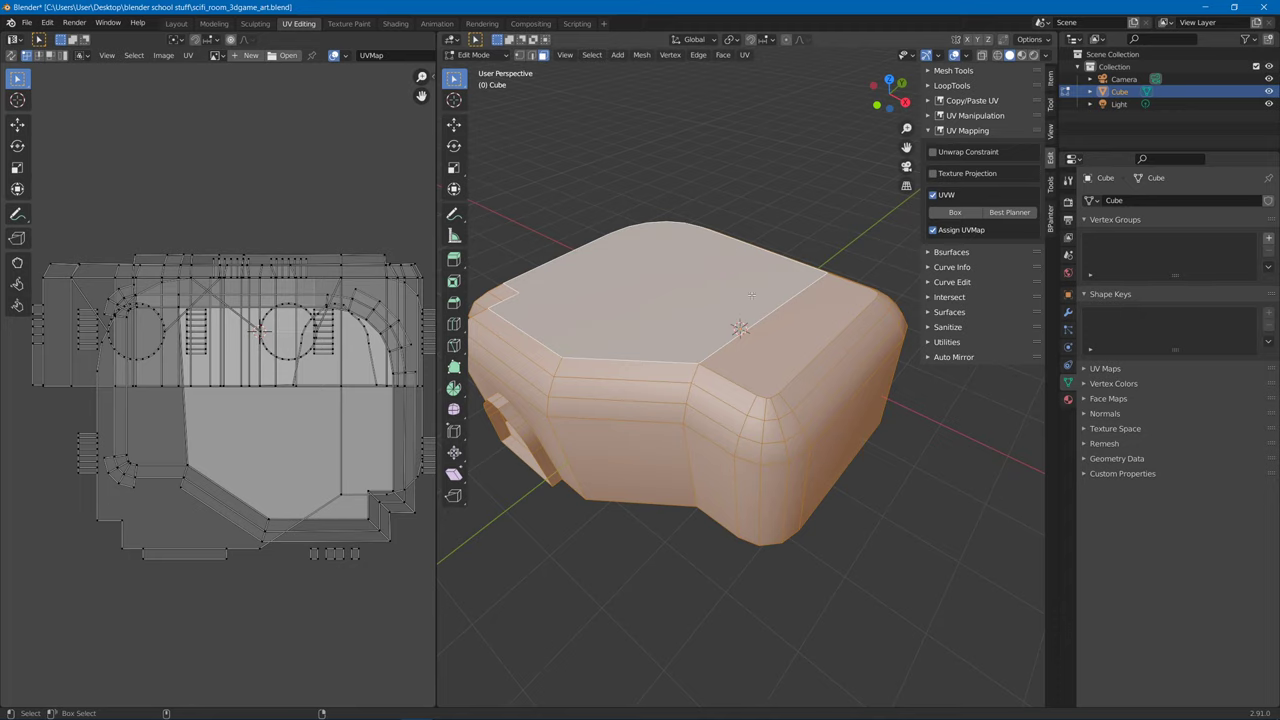
pyautogui.hotkey('ctrl', 'z')
pyautogui.scroll(-2, 331, 288)
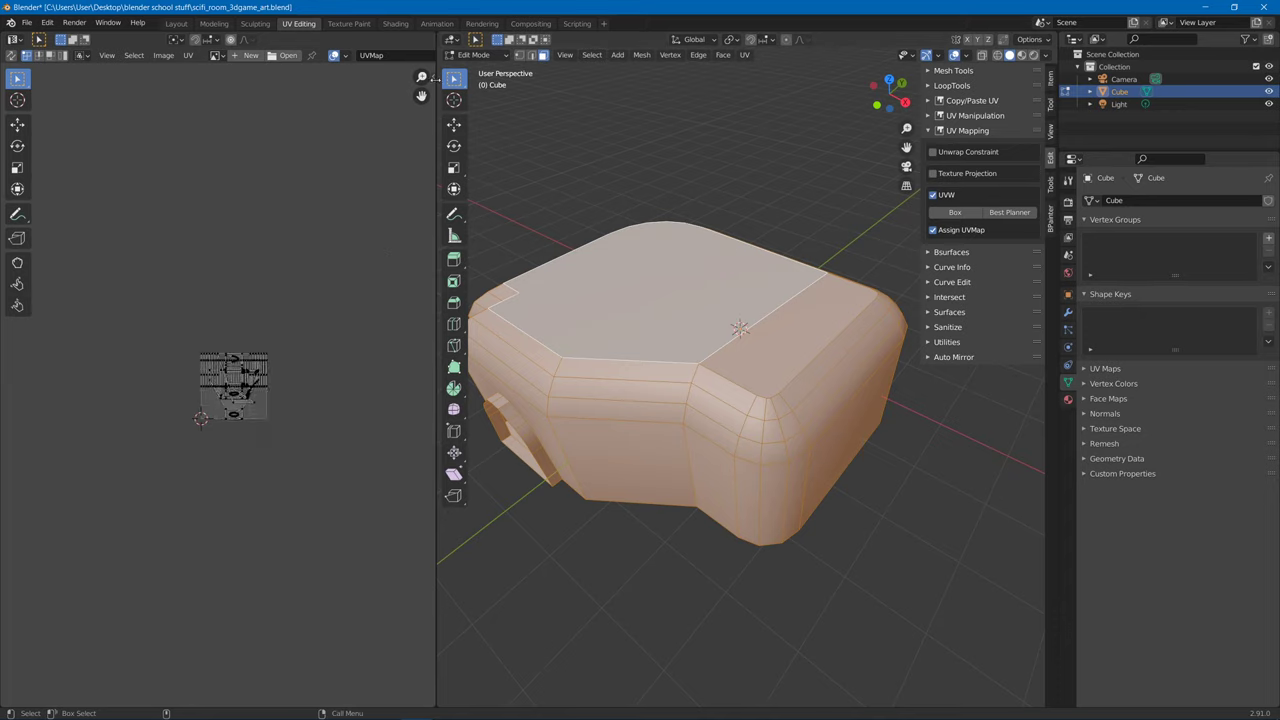
# Open the TexTools tab, then switch the UV editor sidebar to Magic UV's tools.
pyautogui.click(434, 77)
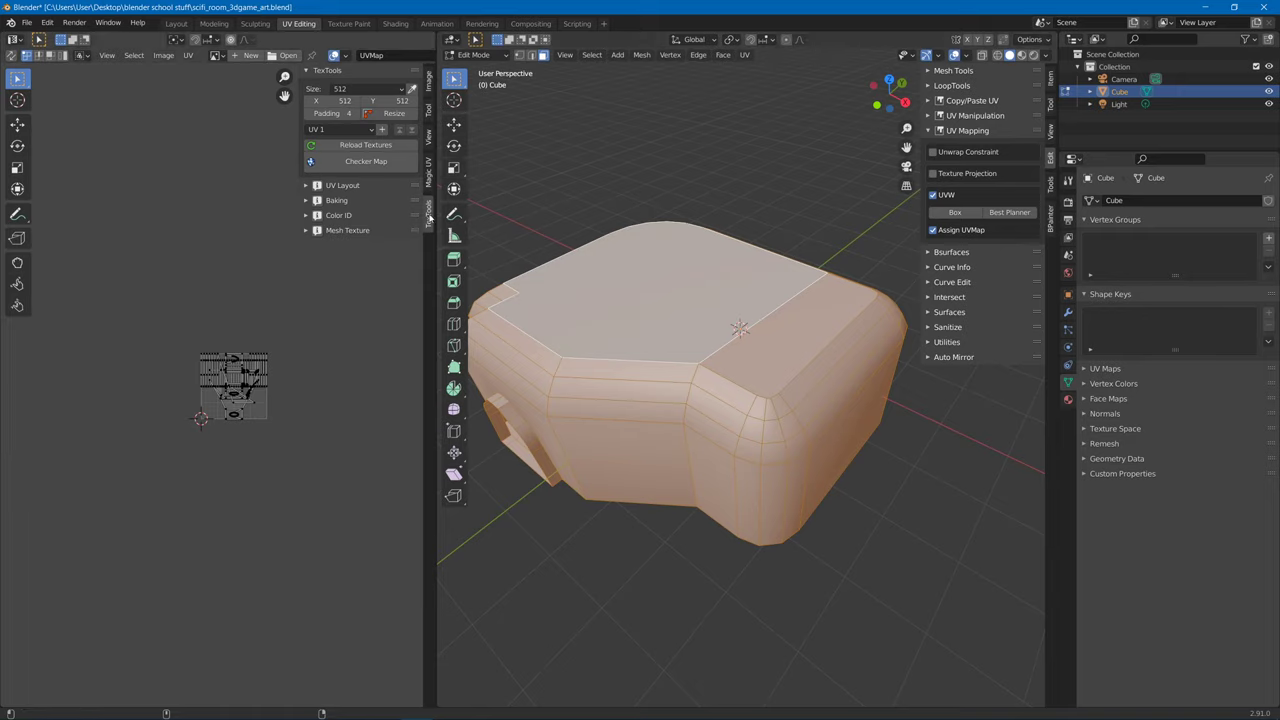
pyautogui.click(429, 175)
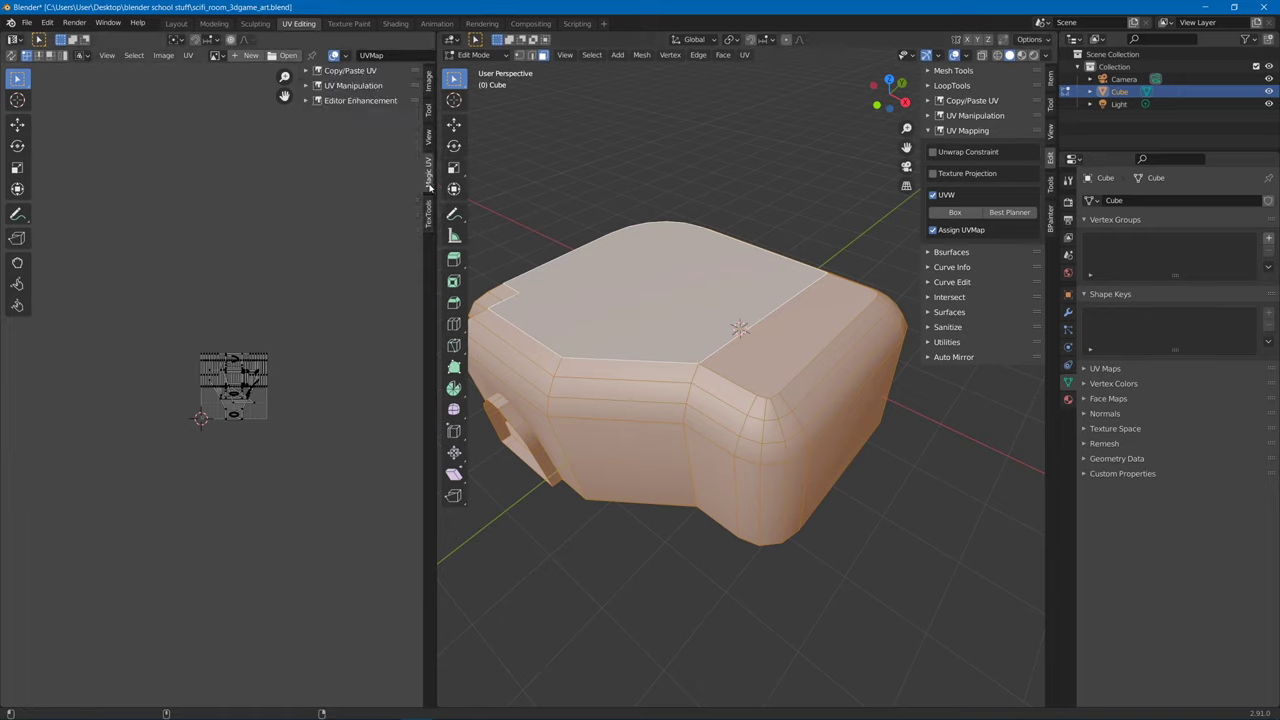
pyautogui.click(45, 23)
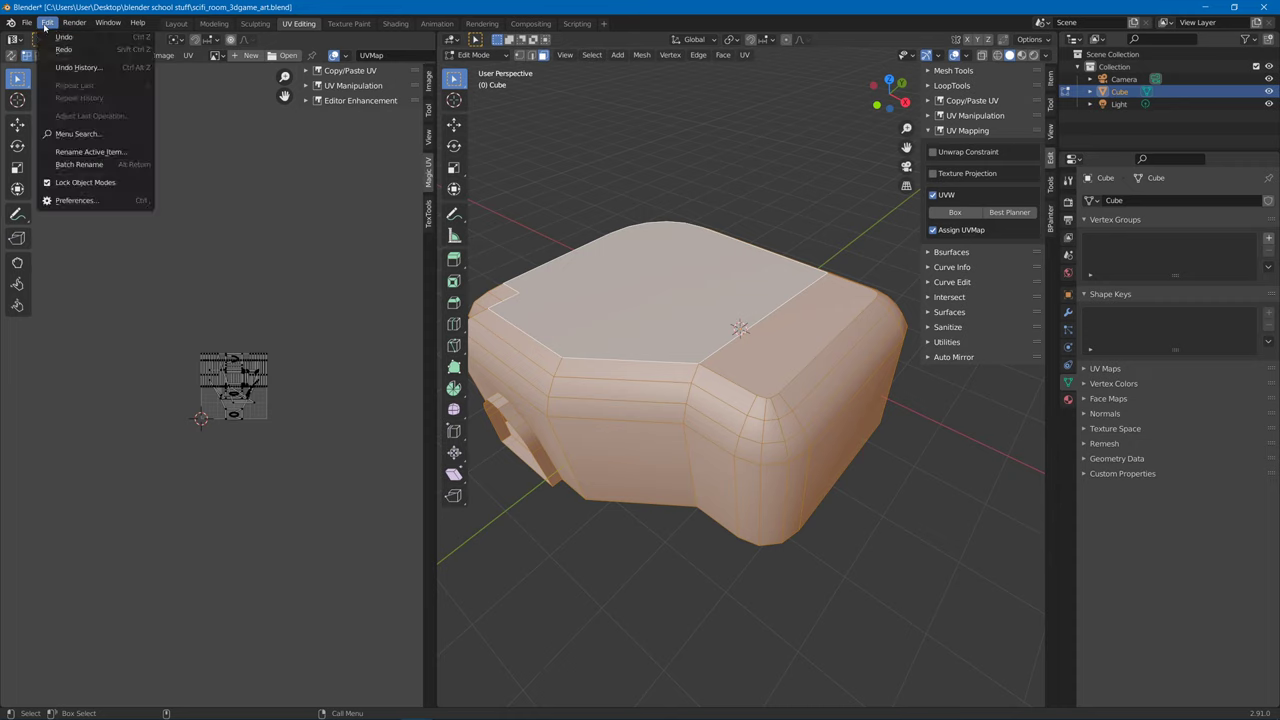
pyautogui.click(78, 206)
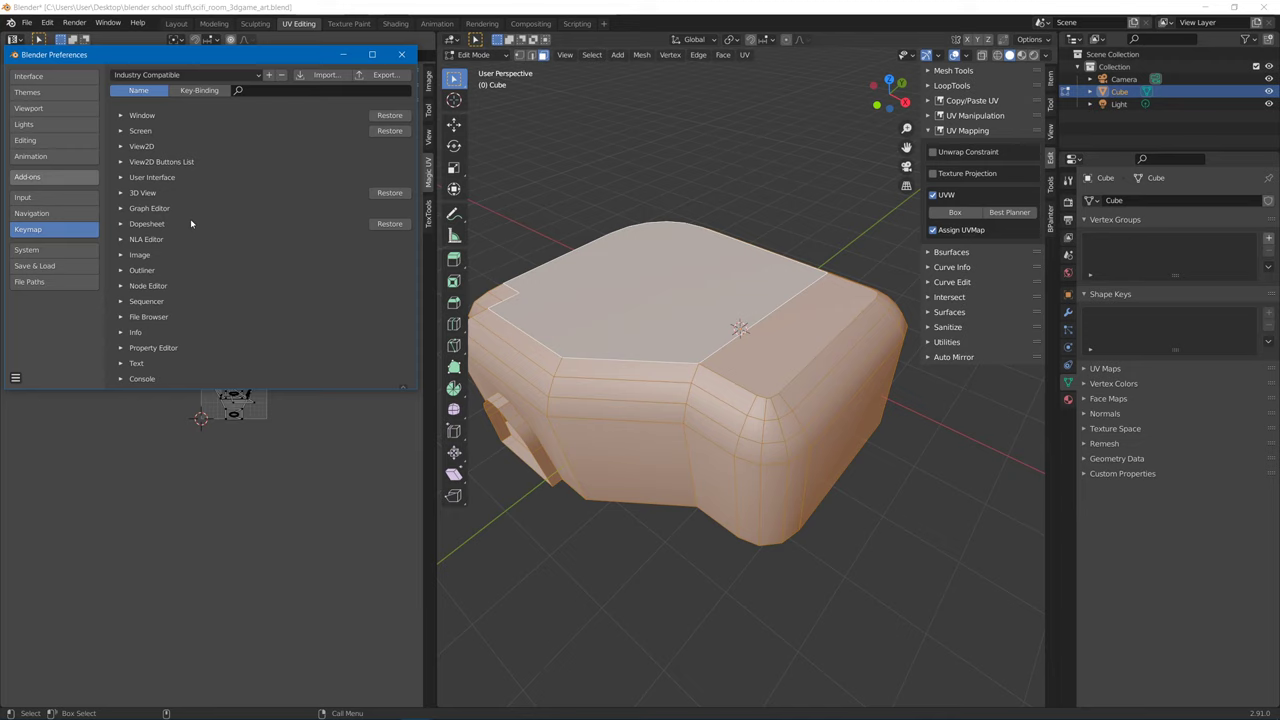
pyautogui.click(57, 178)
pyautogui.scroll(-20, 228, 263)
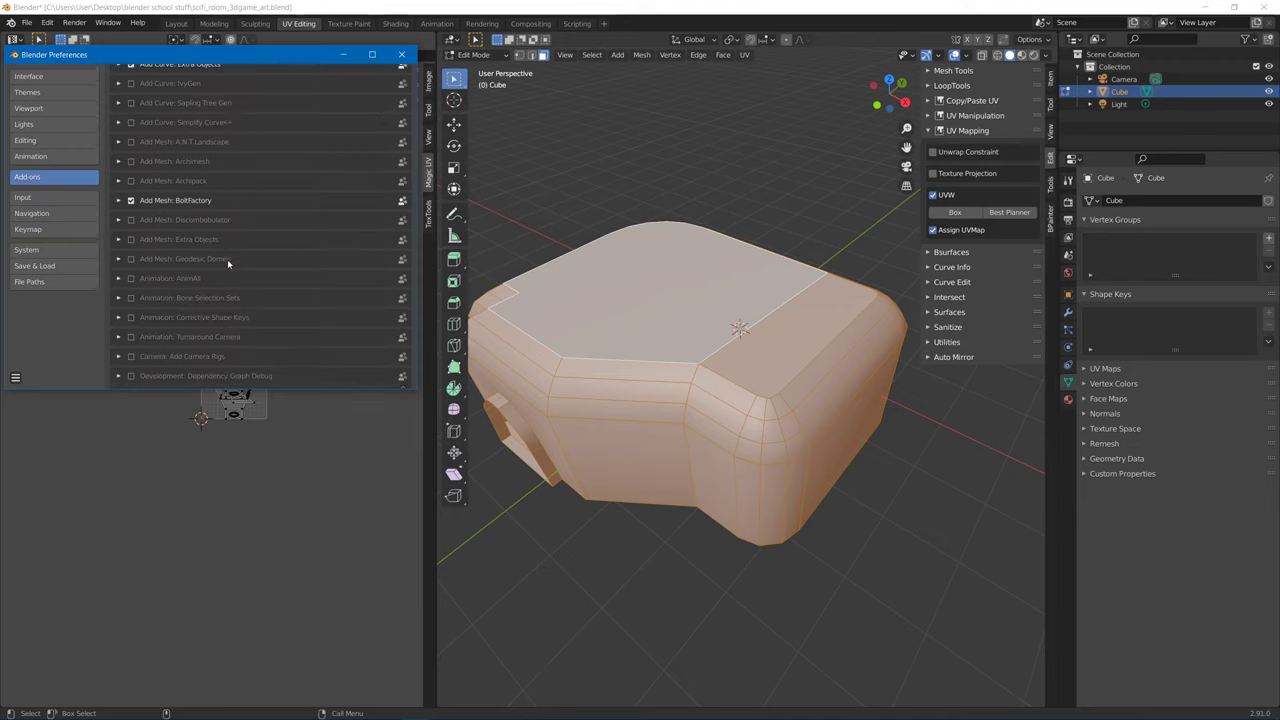
pyautogui.scroll(-2, 228, 263)
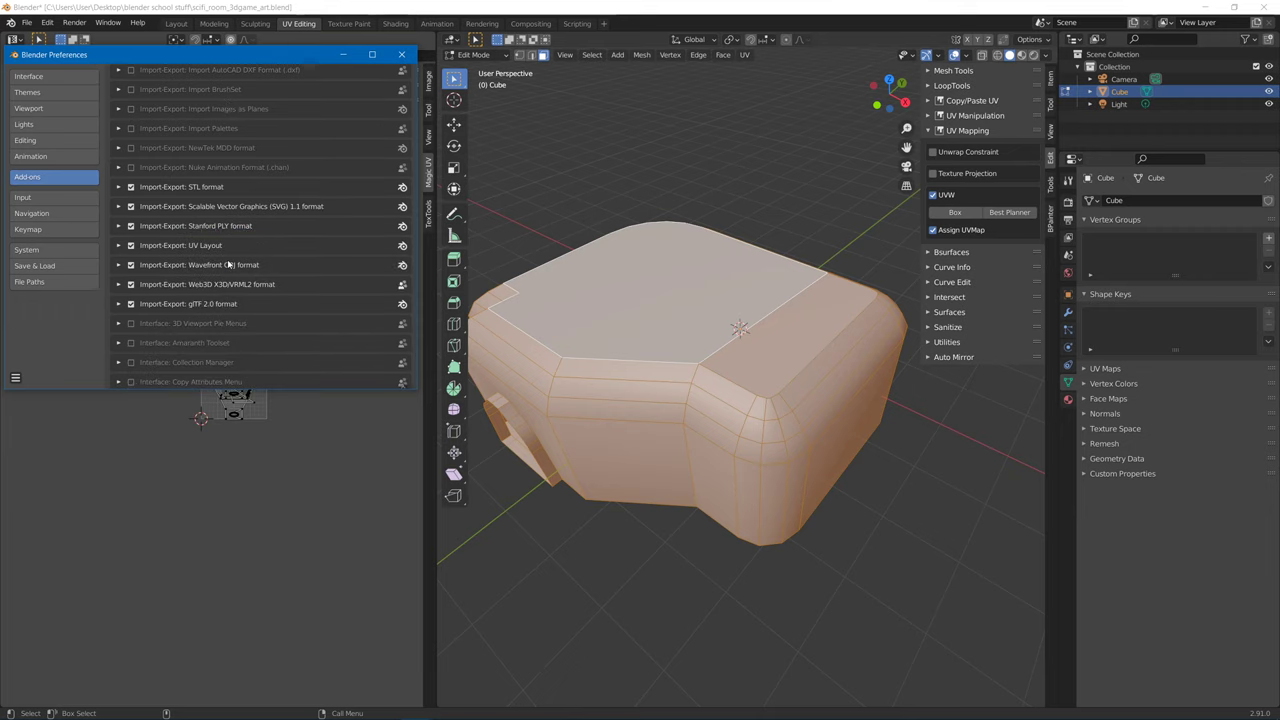
pyautogui.scroll(-5, 190, 243)
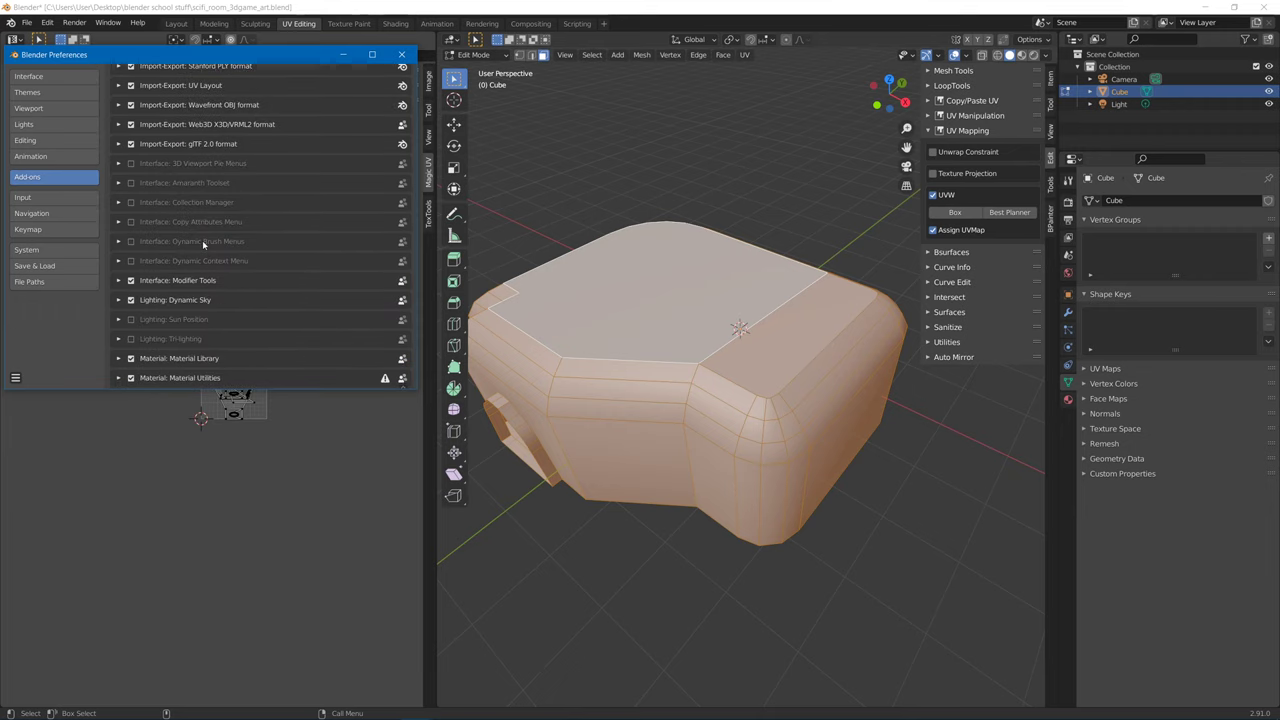
pyautogui.scroll(-7, 214, 289)
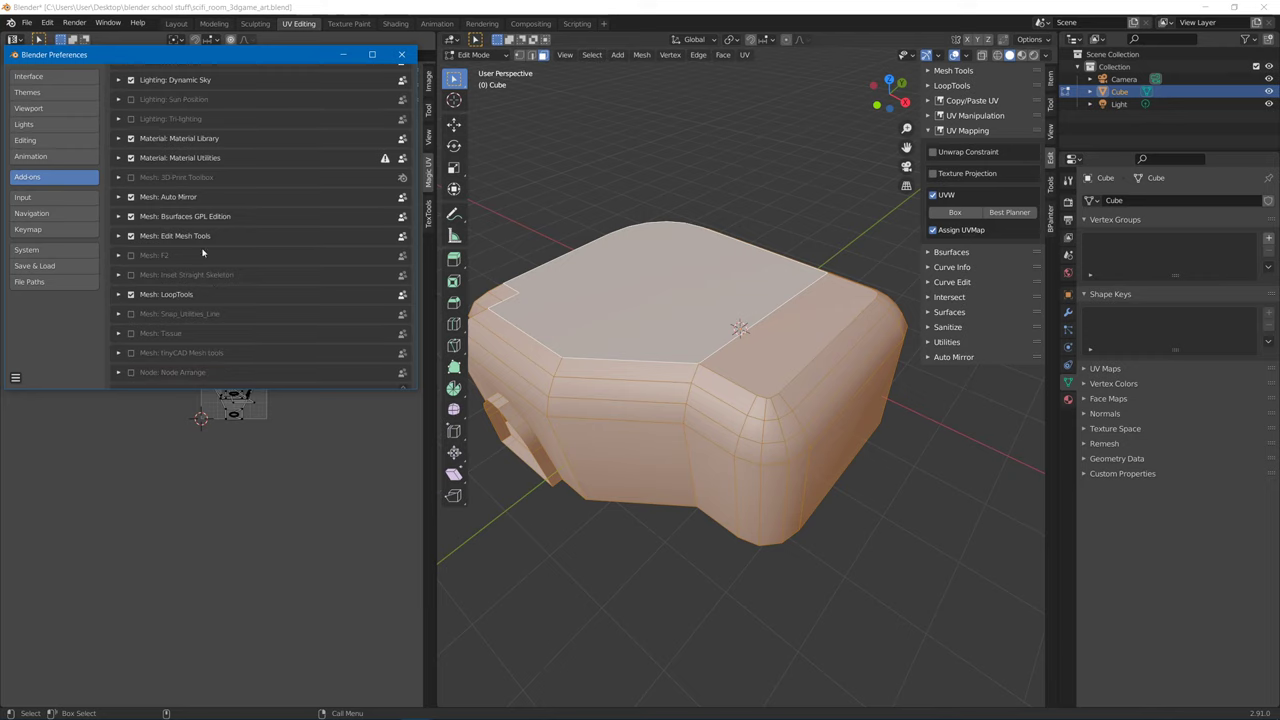
pyautogui.scroll(-4, 337, 240)
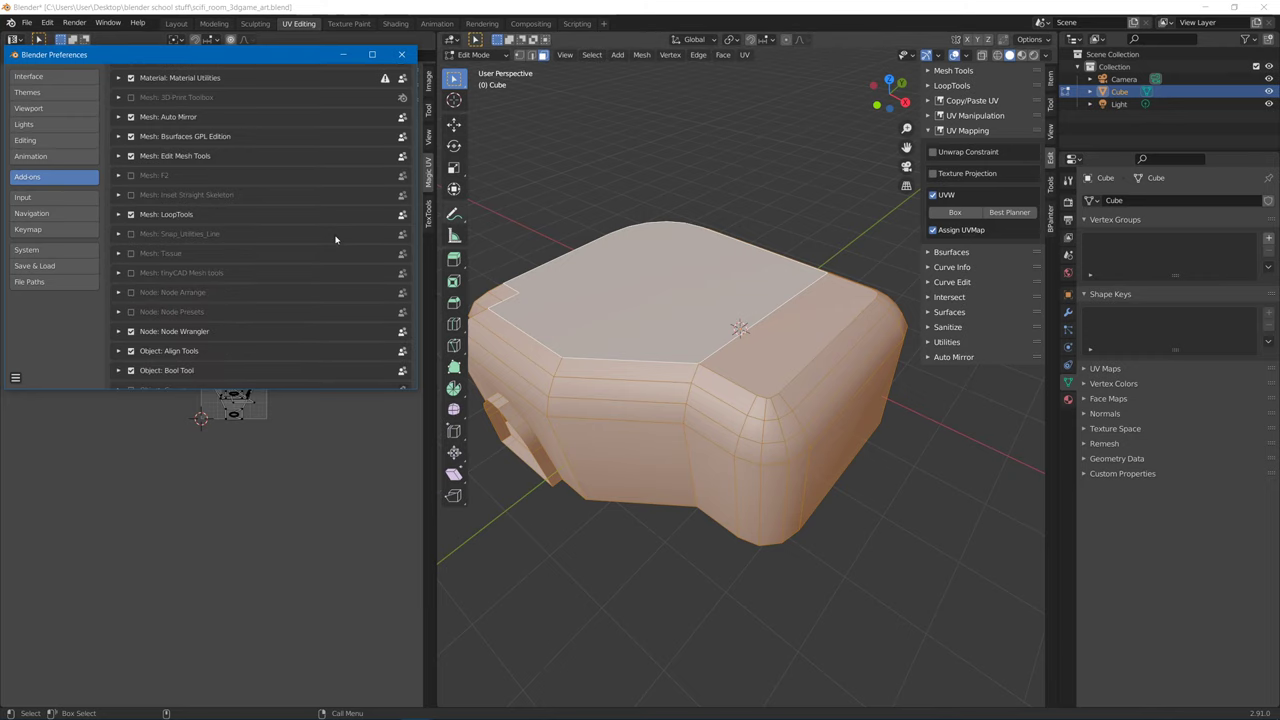
pyautogui.scroll(3, 336, 240)
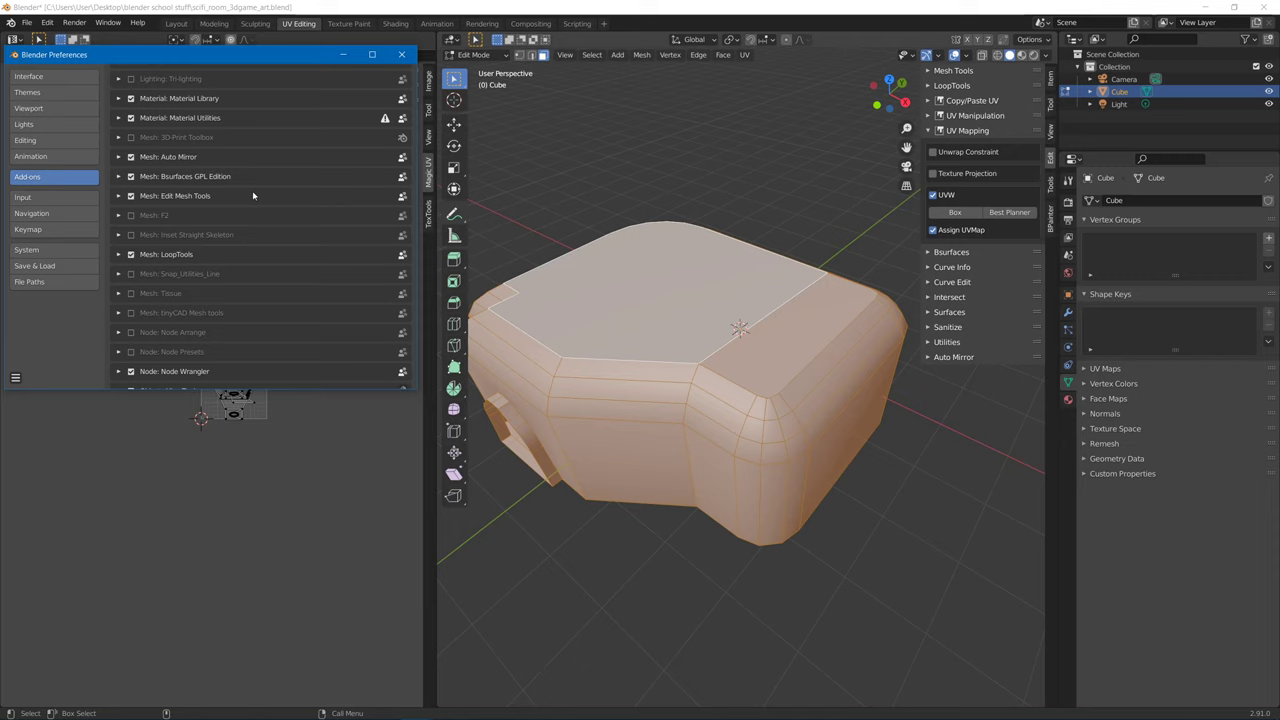
pyautogui.scroll(-4, 253, 196)
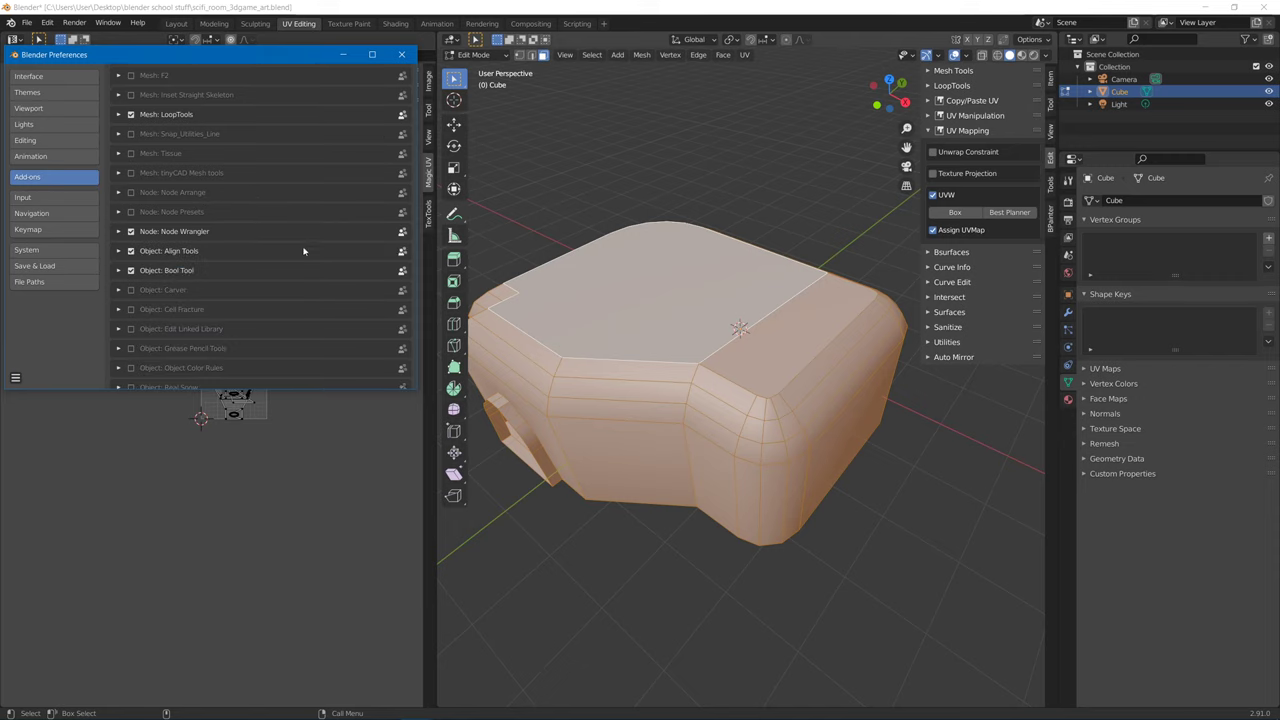
pyautogui.scroll(-5, 304, 251)
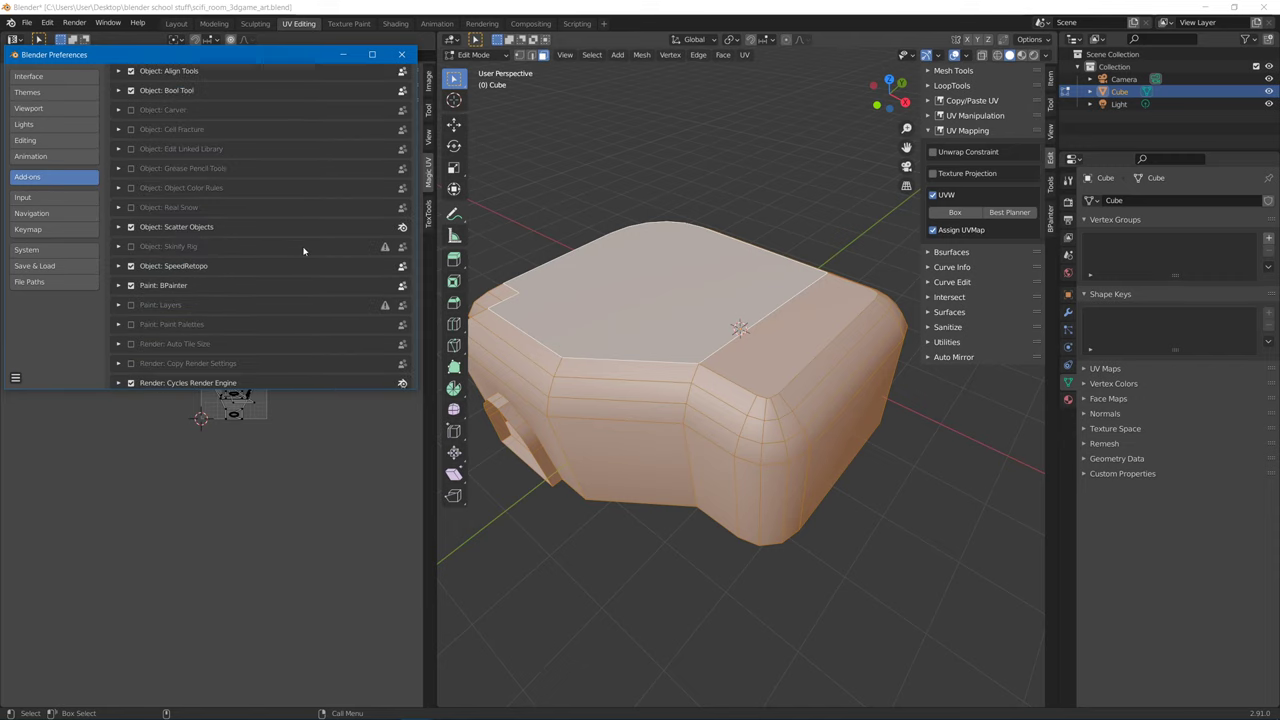
pyautogui.scroll(-2, 230, 242)
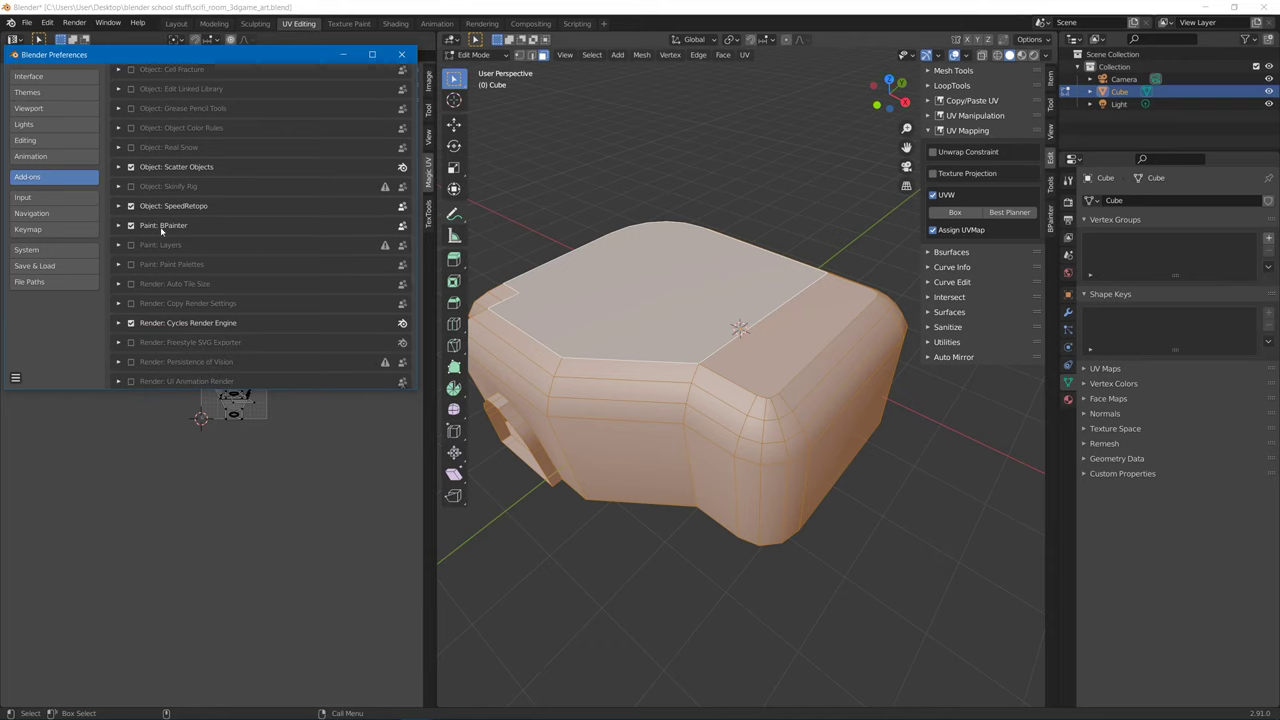
pyautogui.scroll(-5, 263, 254)
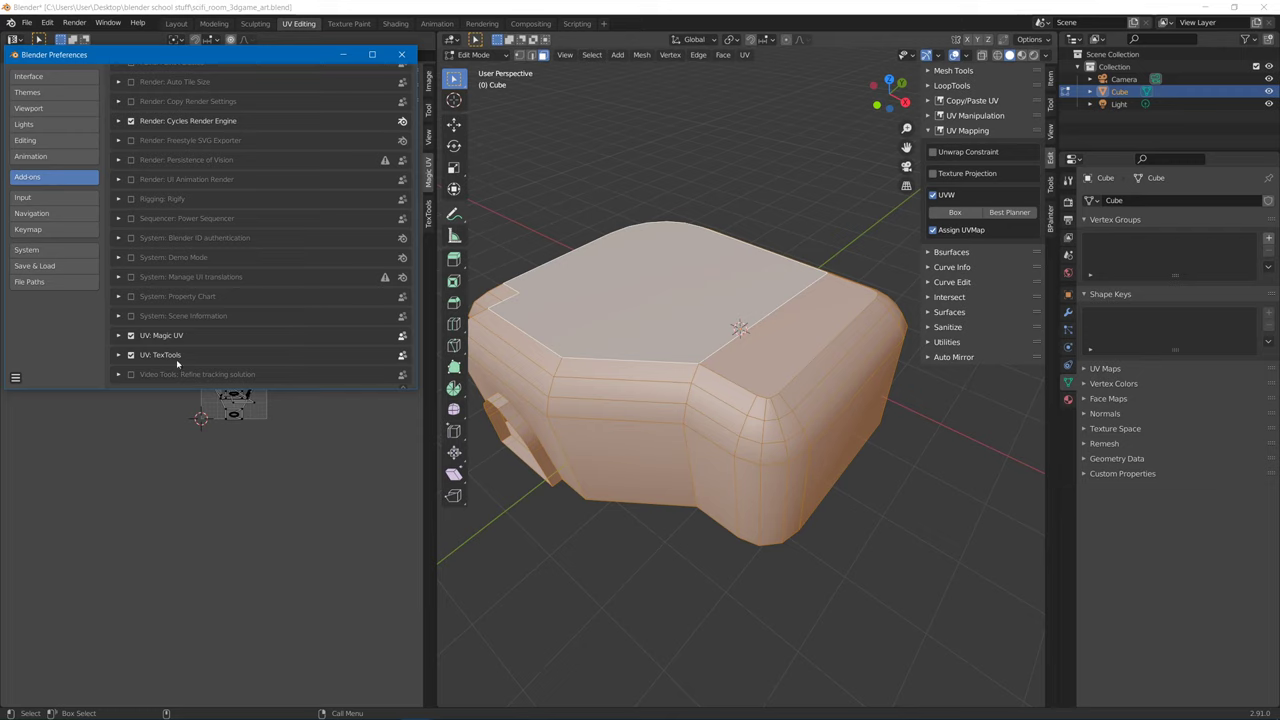
pyautogui.scroll(8, 310, 267)
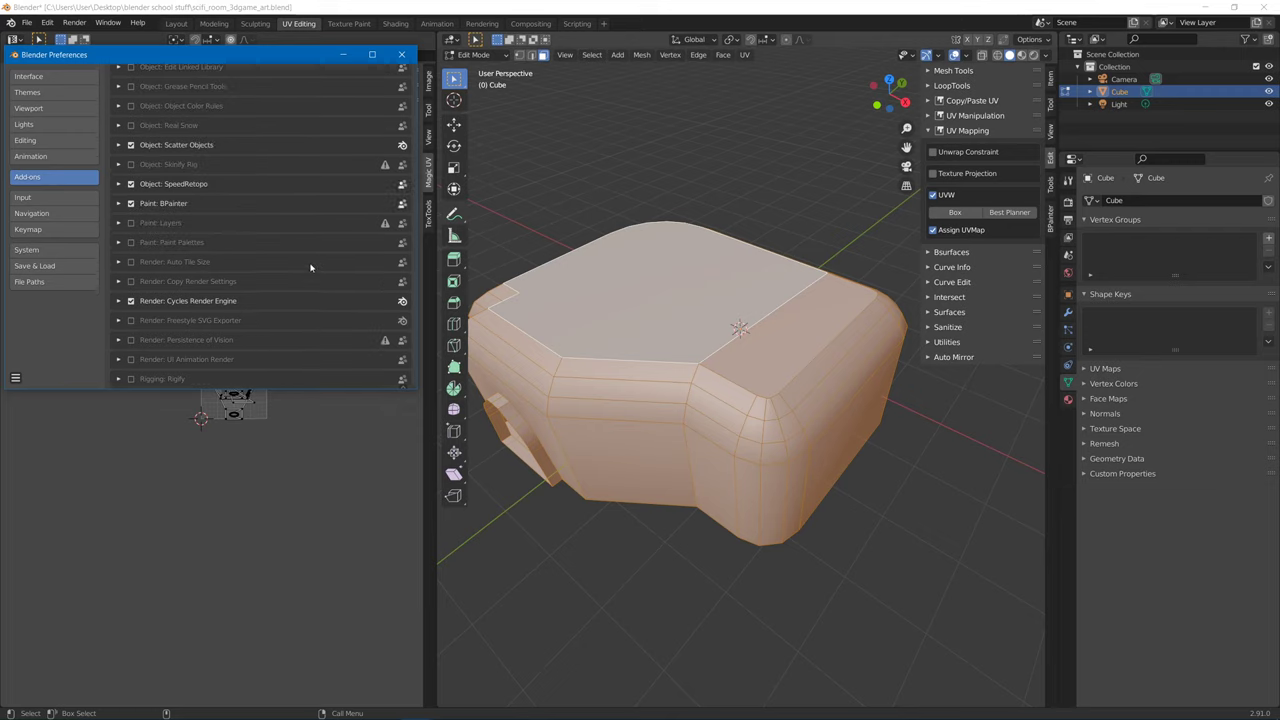
pyautogui.scroll(15, 312, 262)
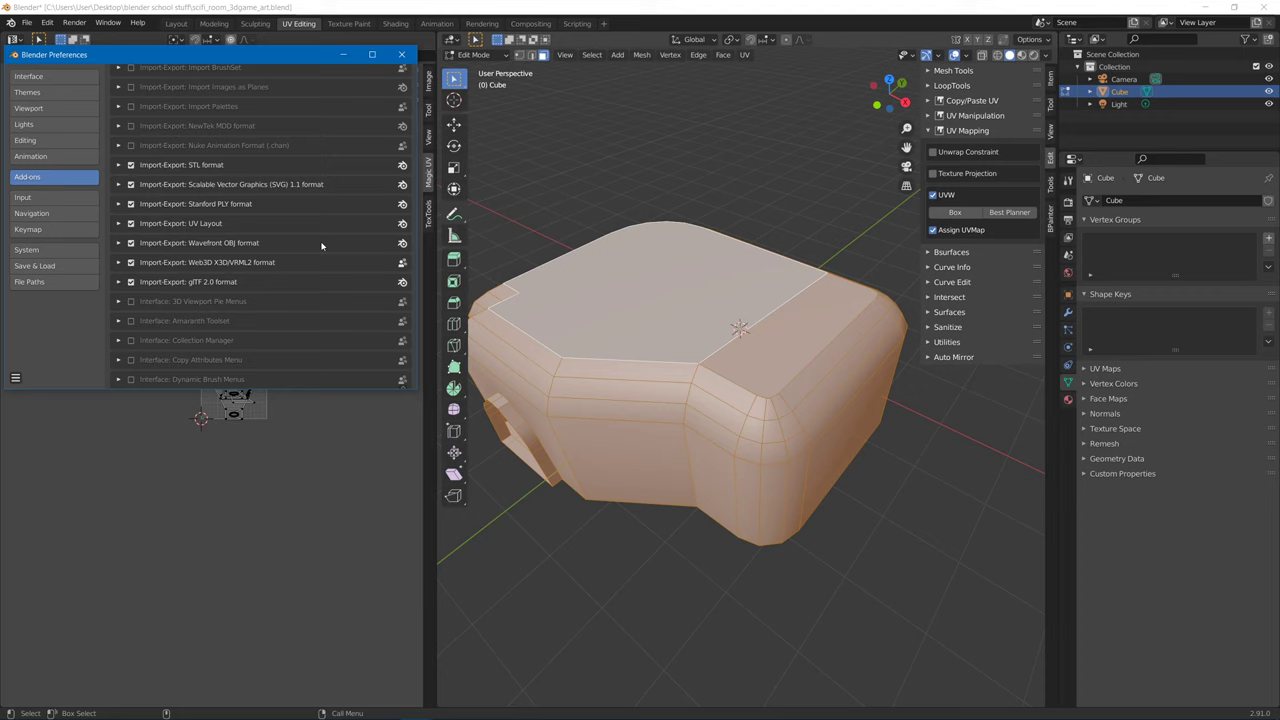
pyautogui.scroll(15, 321, 246)
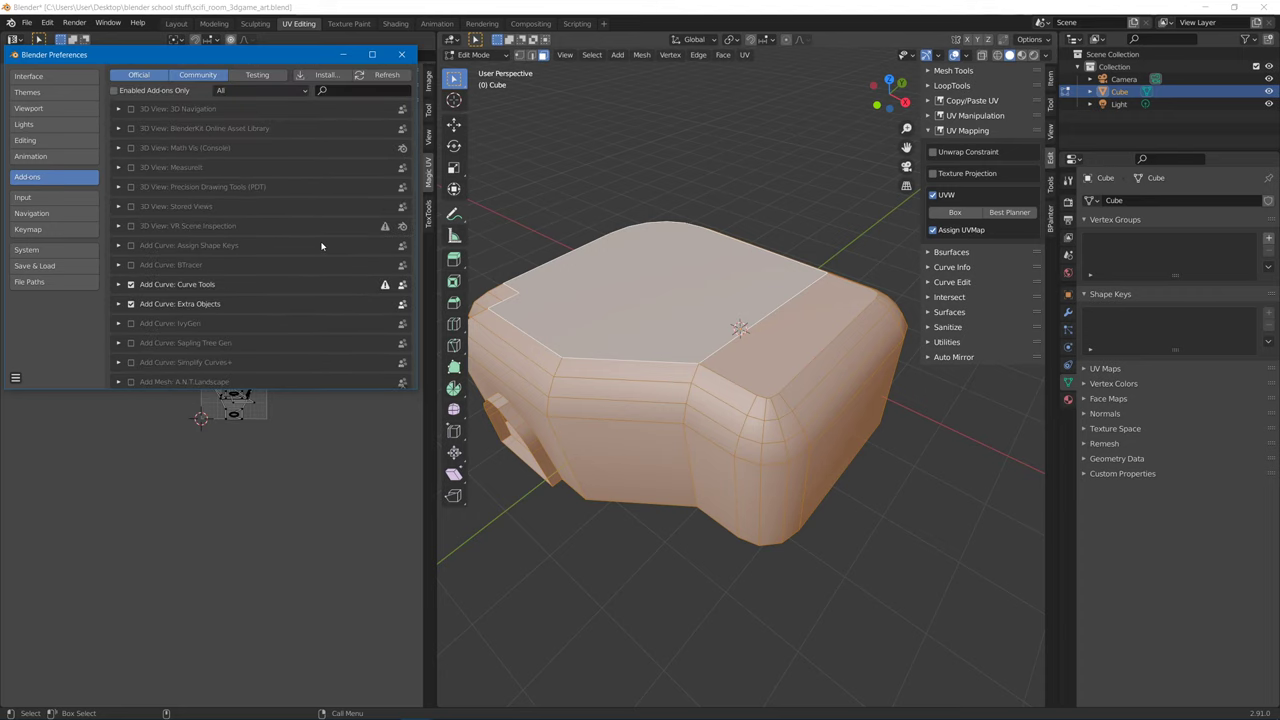
pyautogui.click(329, 75)
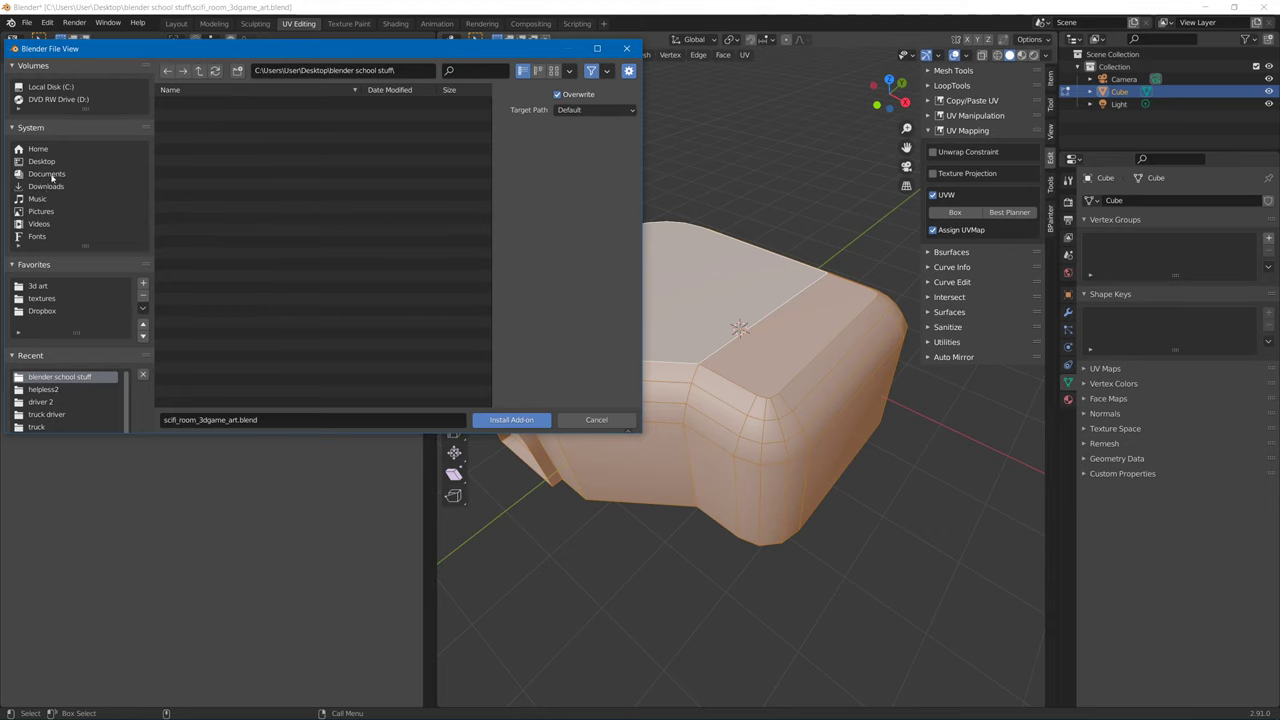
pyautogui.click(600, 421)
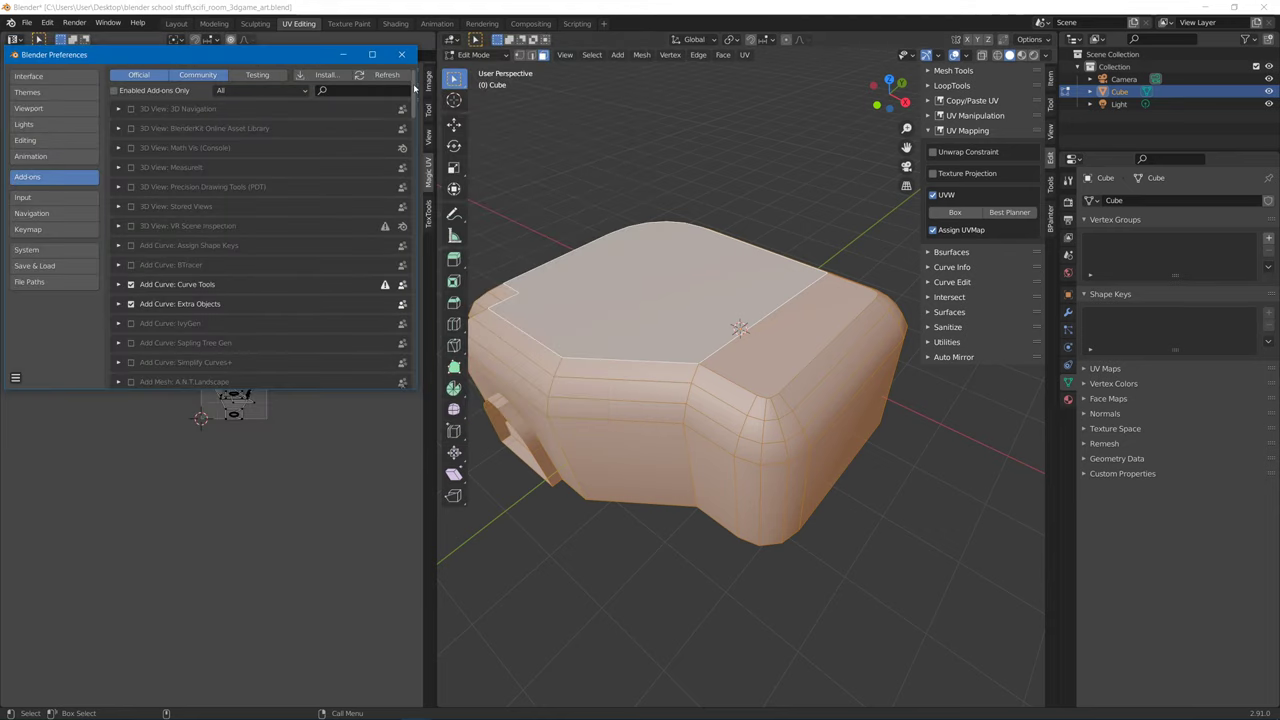
# Close Preferences and apply a 2048 TexTools checker map to the cube.
pyautogui.click(401, 54)
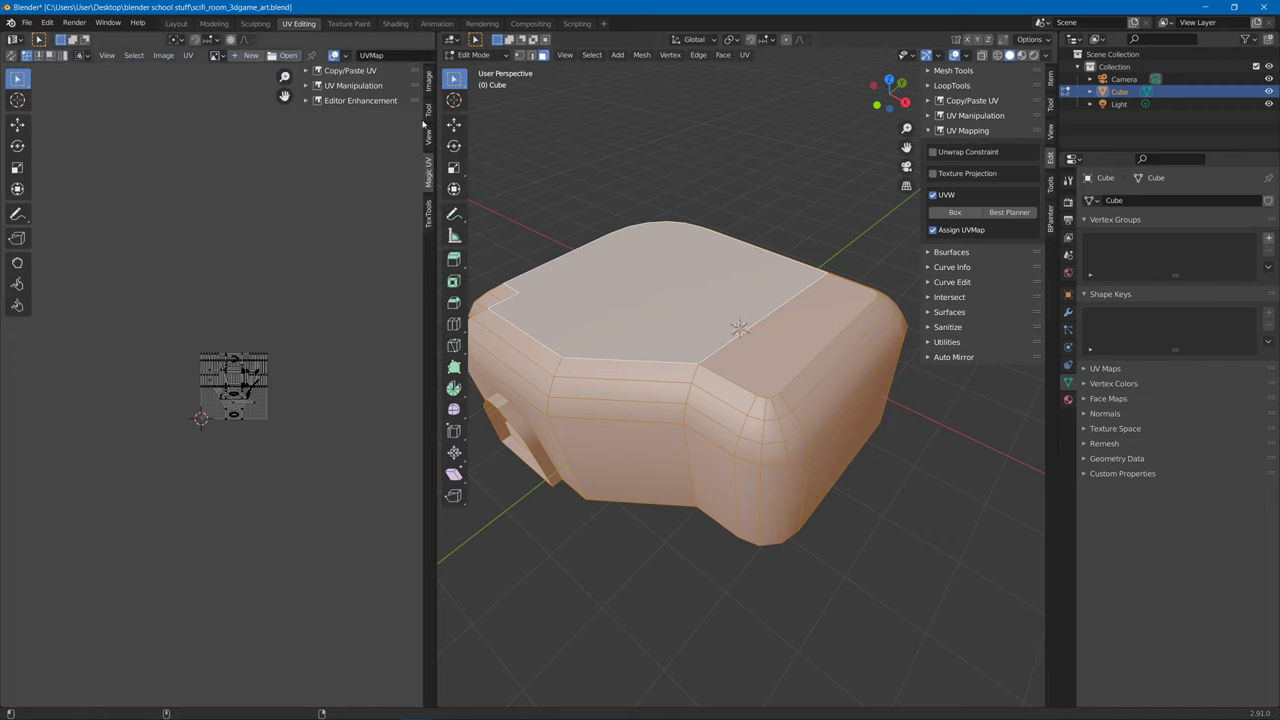
pyautogui.click(429, 212)
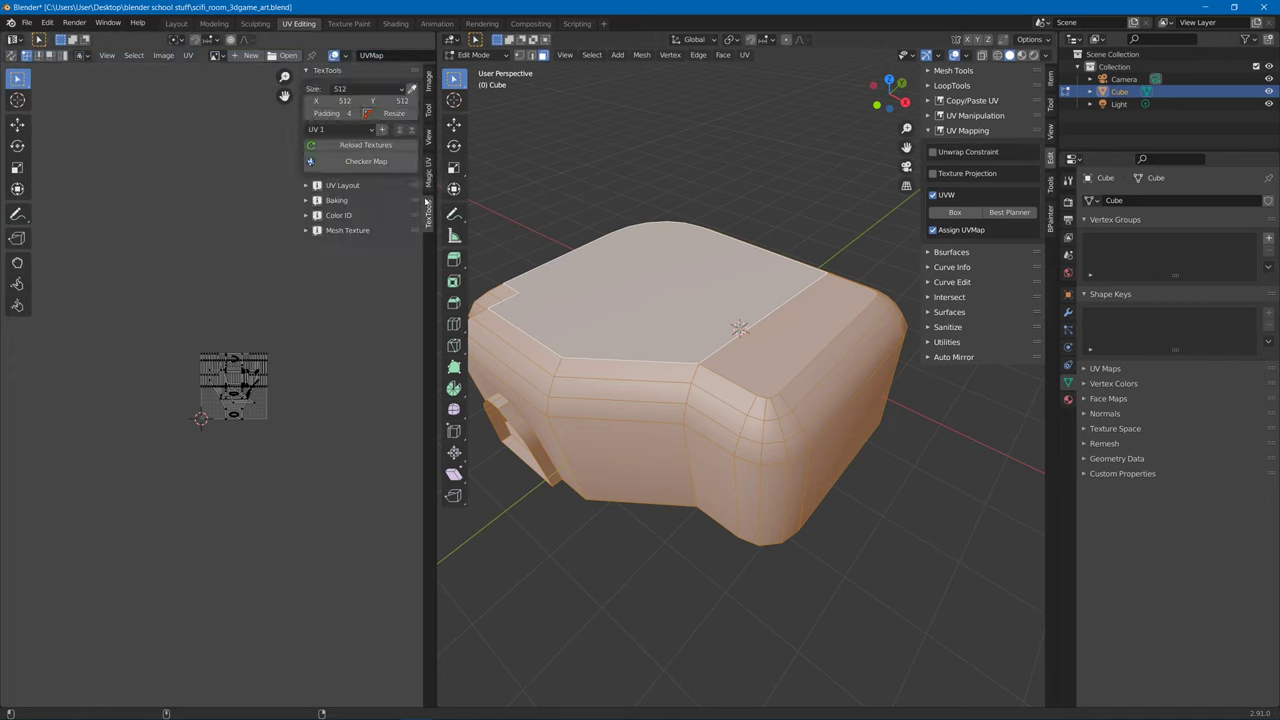
pyautogui.click(360, 89)
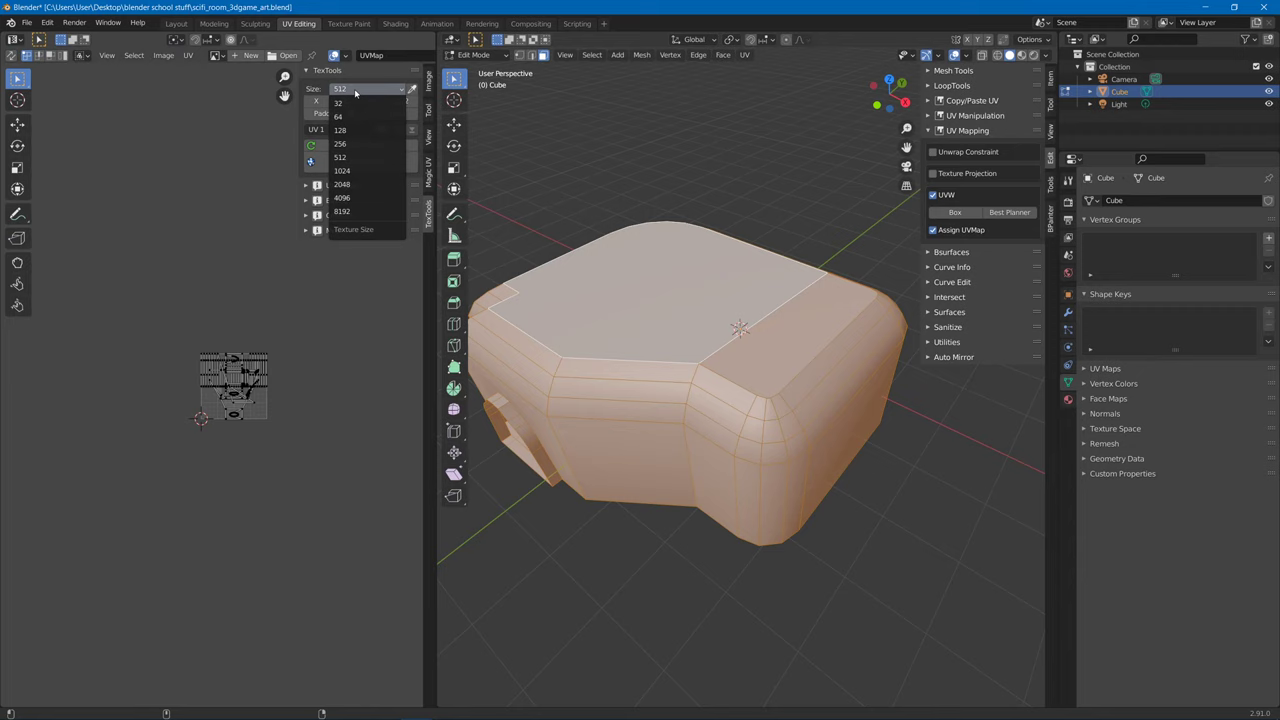
pyautogui.click(356, 184)
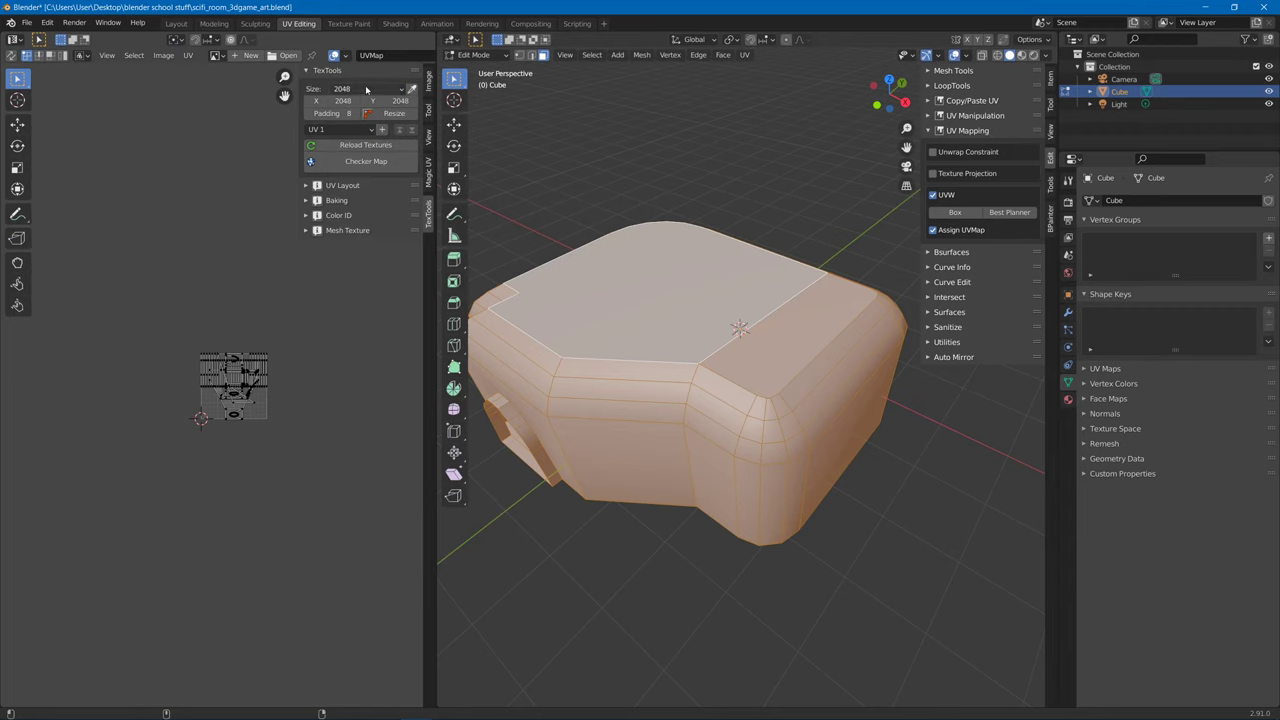
pyautogui.click(370, 163)
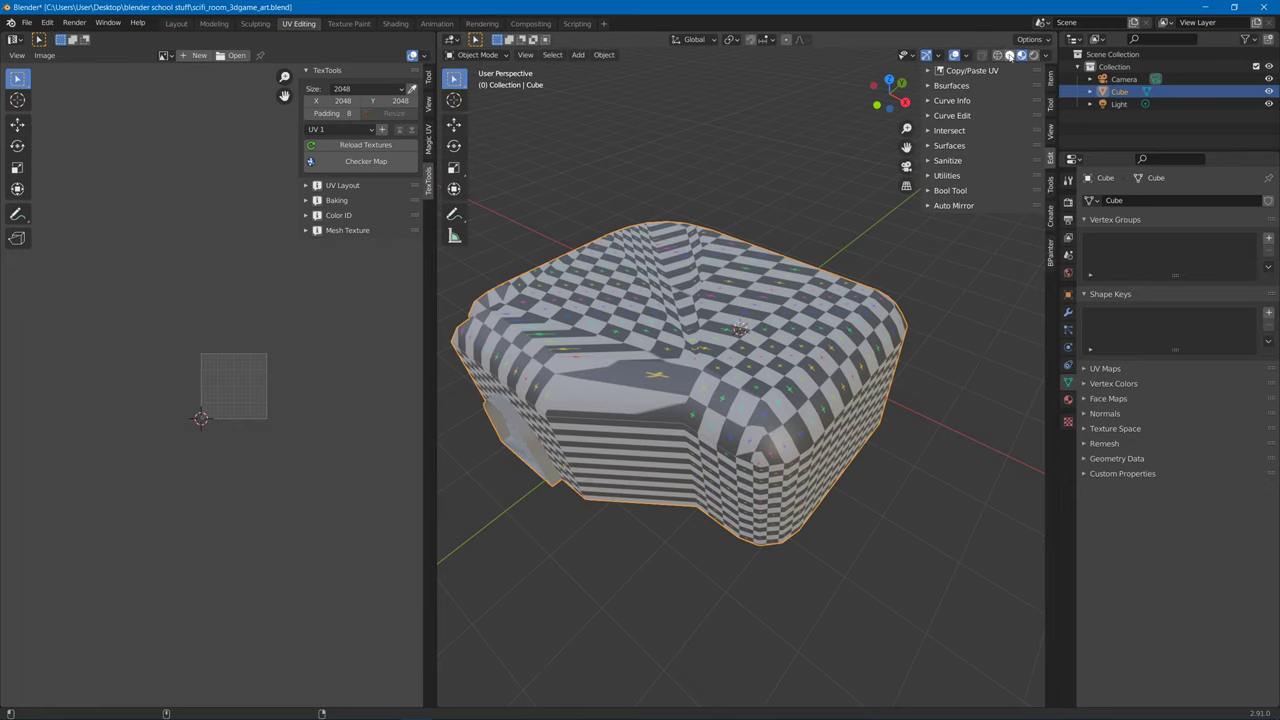
# Compare solid, wireframe and material preview shading, orbit the checkered cube, then return to Edit Mode.
pyautogui.click(1009, 55)
pyautogui.click(1021, 55)
pyautogui.click(997, 55)
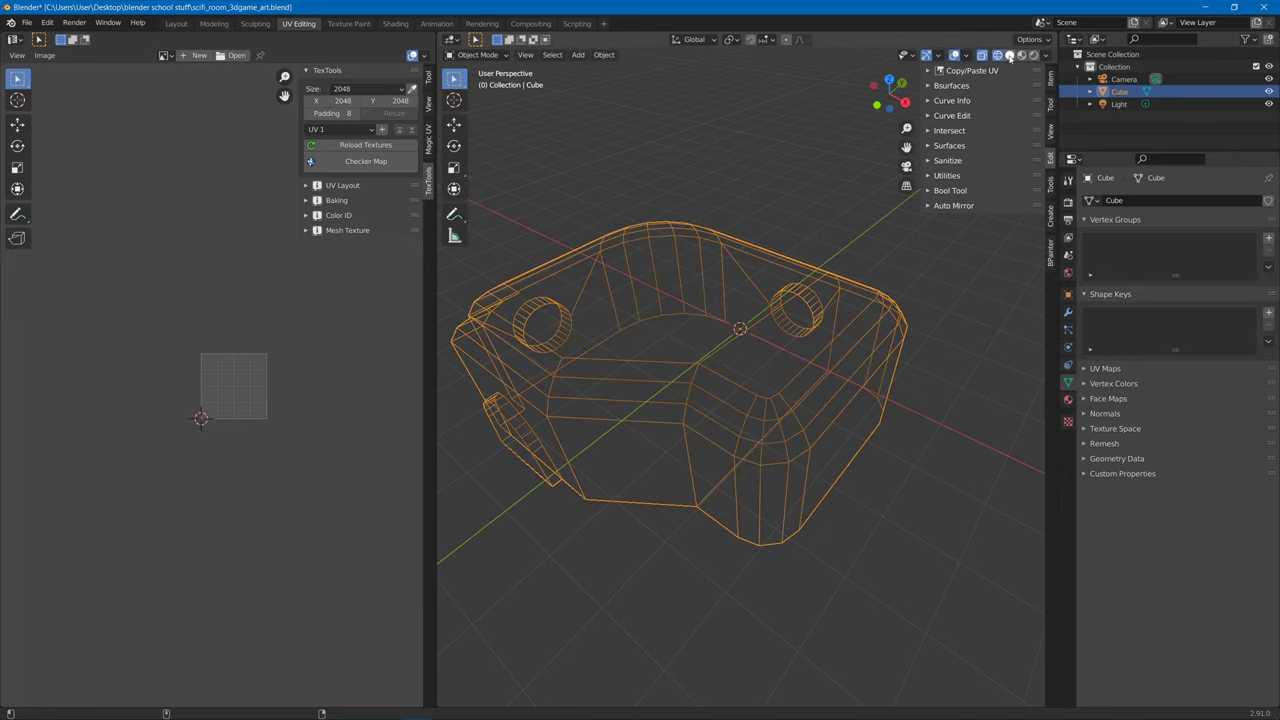
pyautogui.click(1009, 55)
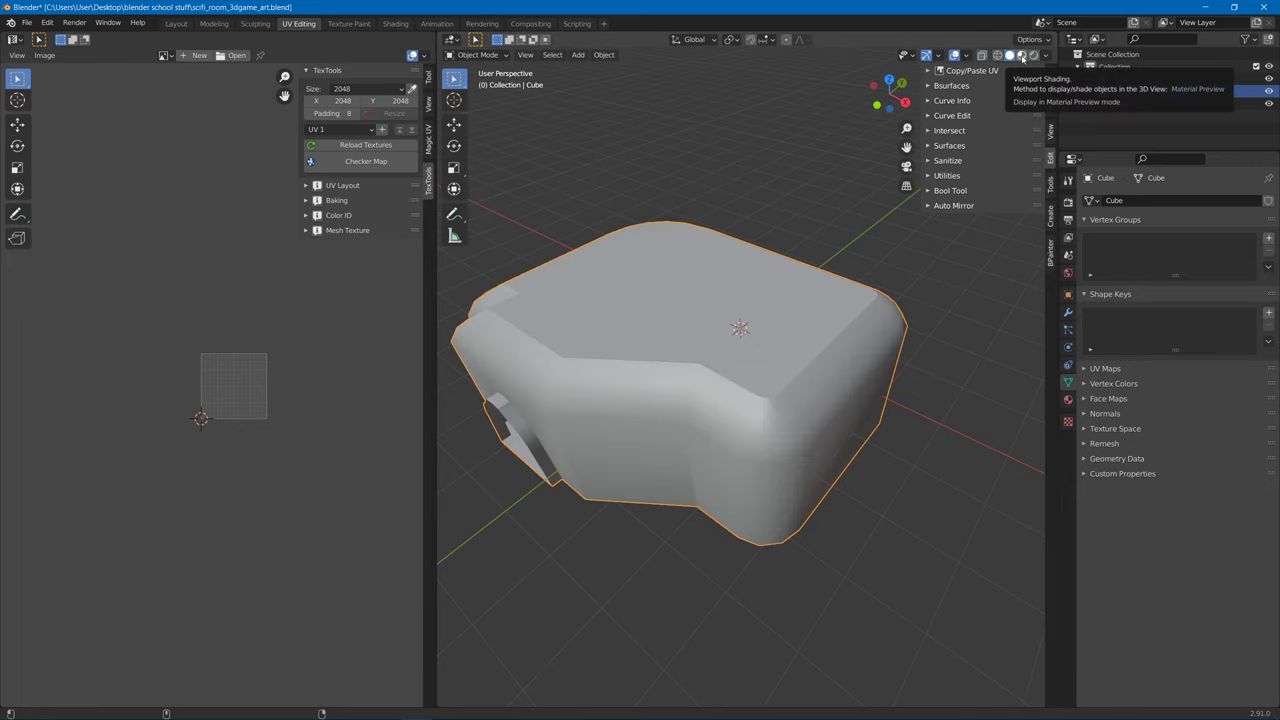
pyautogui.click(1021, 55)
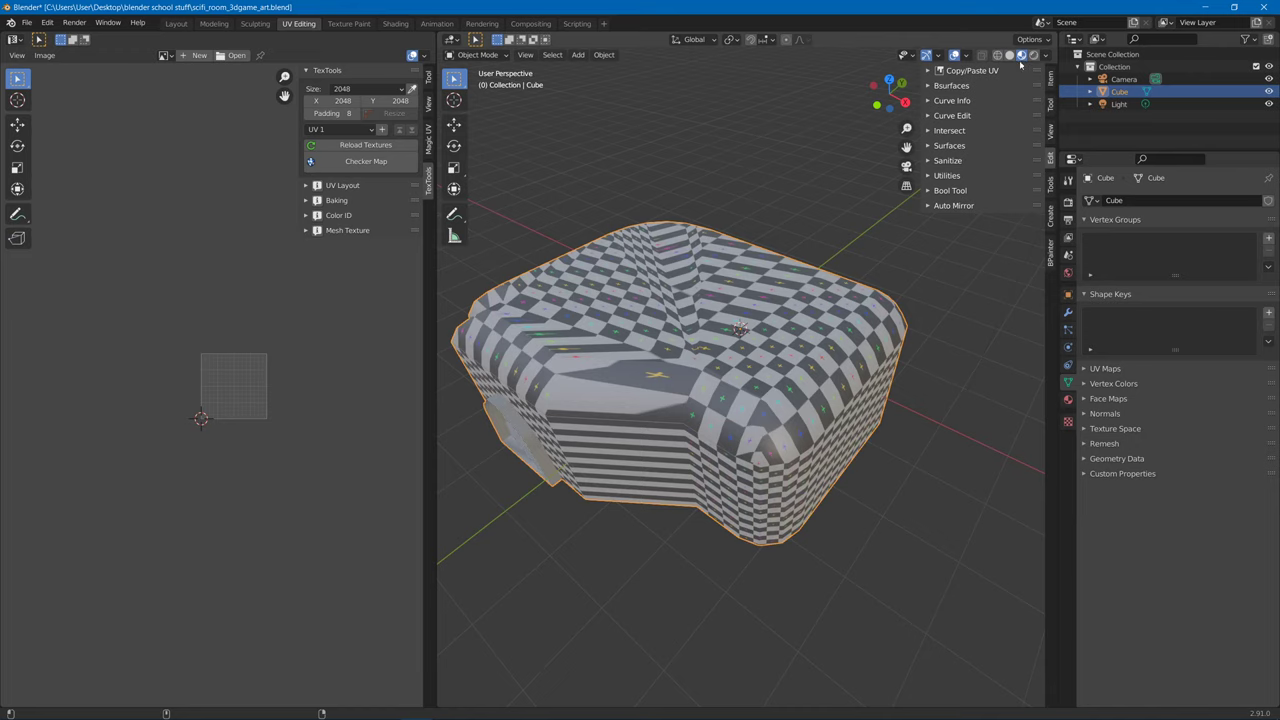
pyautogui.moveTo(746, 423); pyautogui.dragTo(792, 374, button='middle')
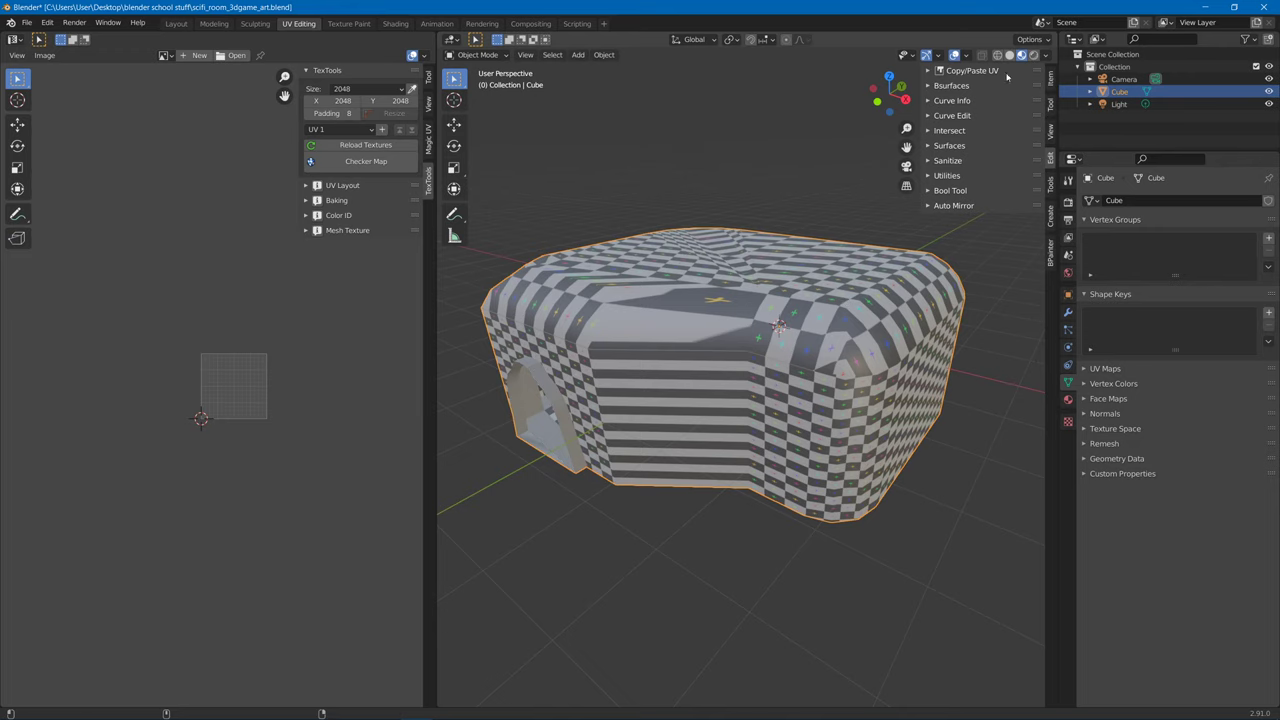
pyautogui.moveTo(780, 363); pyautogui.dragTo(906, 233, button='middle')
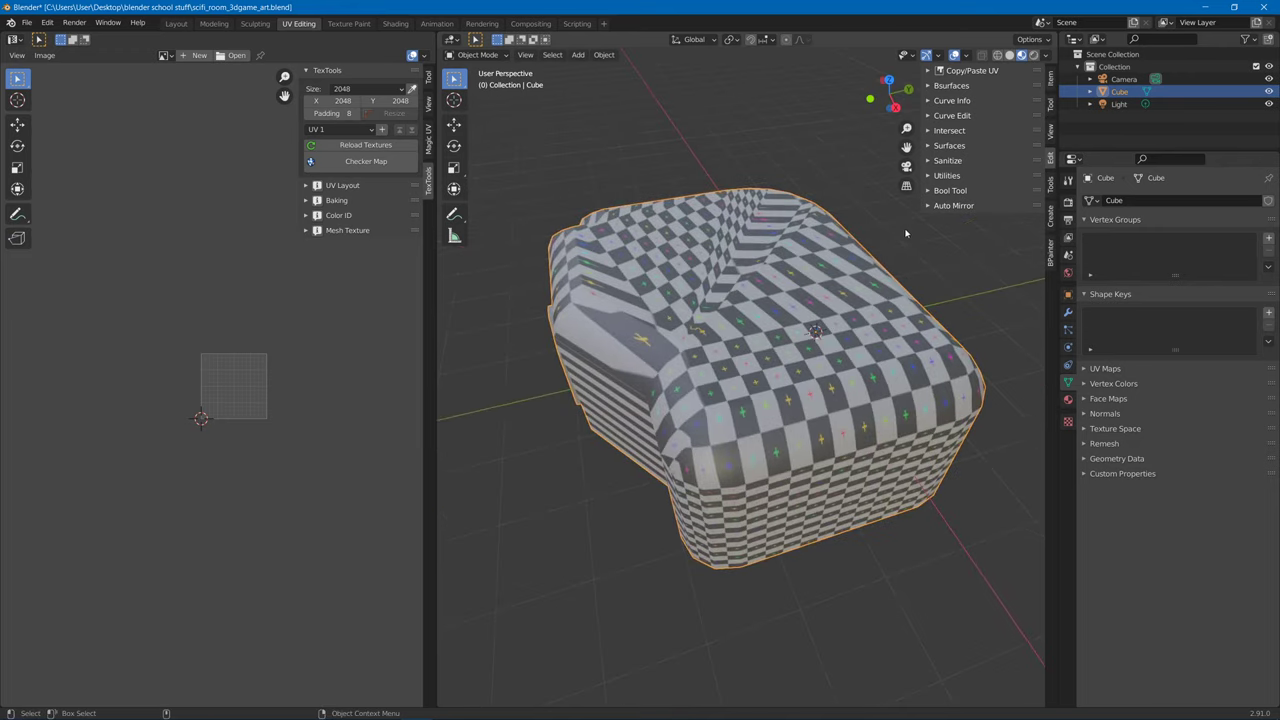
pyautogui.moveTo(731, 368); pyautogui.dragTo(650, 270, button='middle')
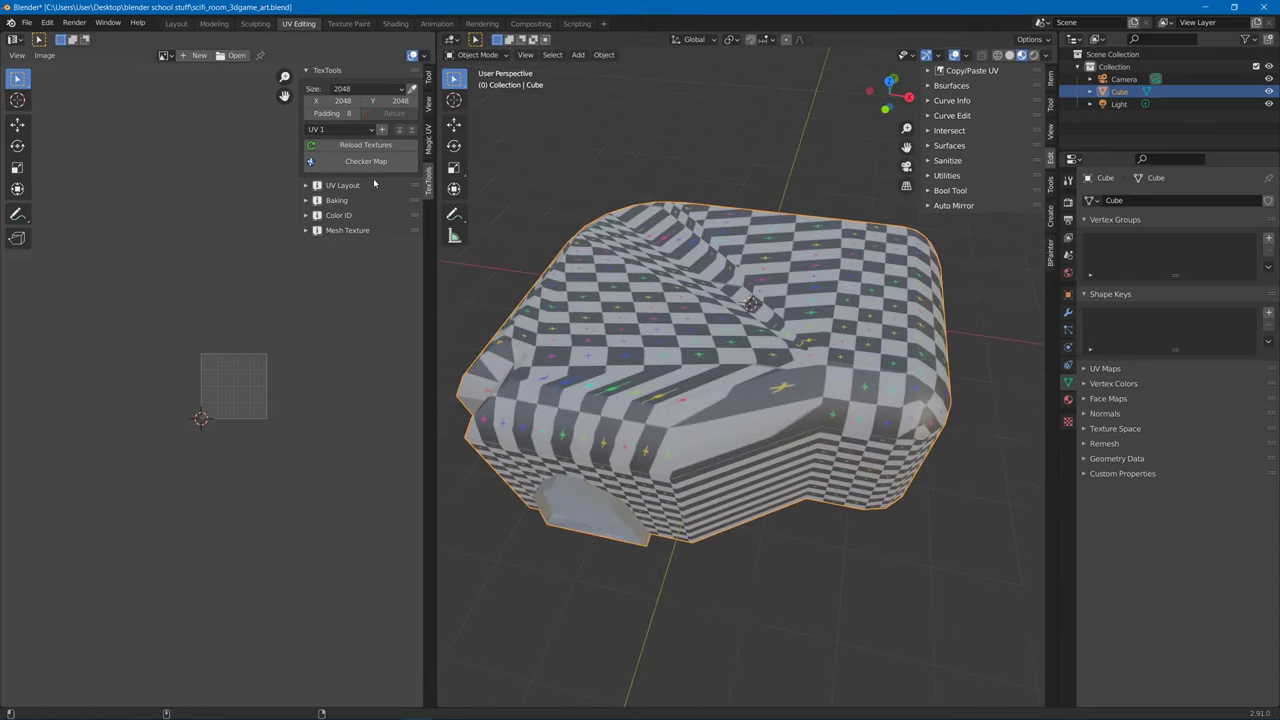
pyautogui.moveTo(753, 322)
pyautogui.mouseDown(button='middle')
pyautogui.moveTo(740, 312)
pyautogui.moveTo(750, 300)
pyautogui.mouseUp(button='middle')
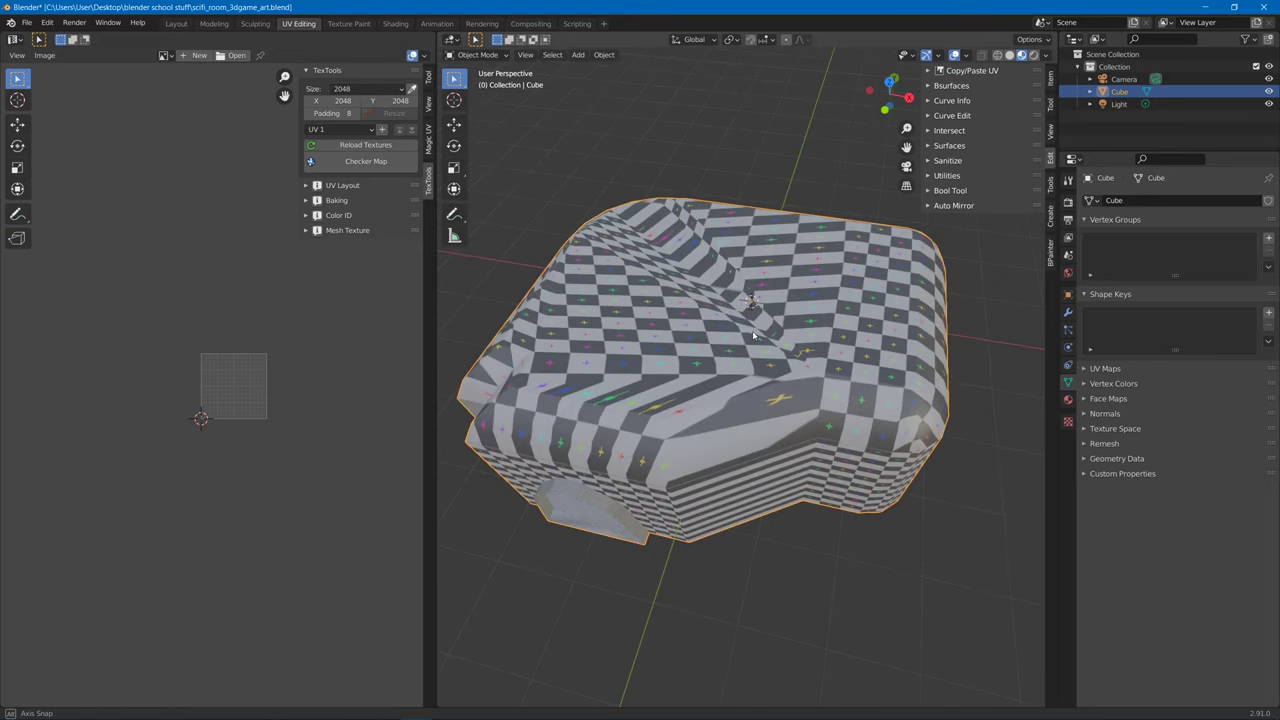
pyautogui.press('Tab')
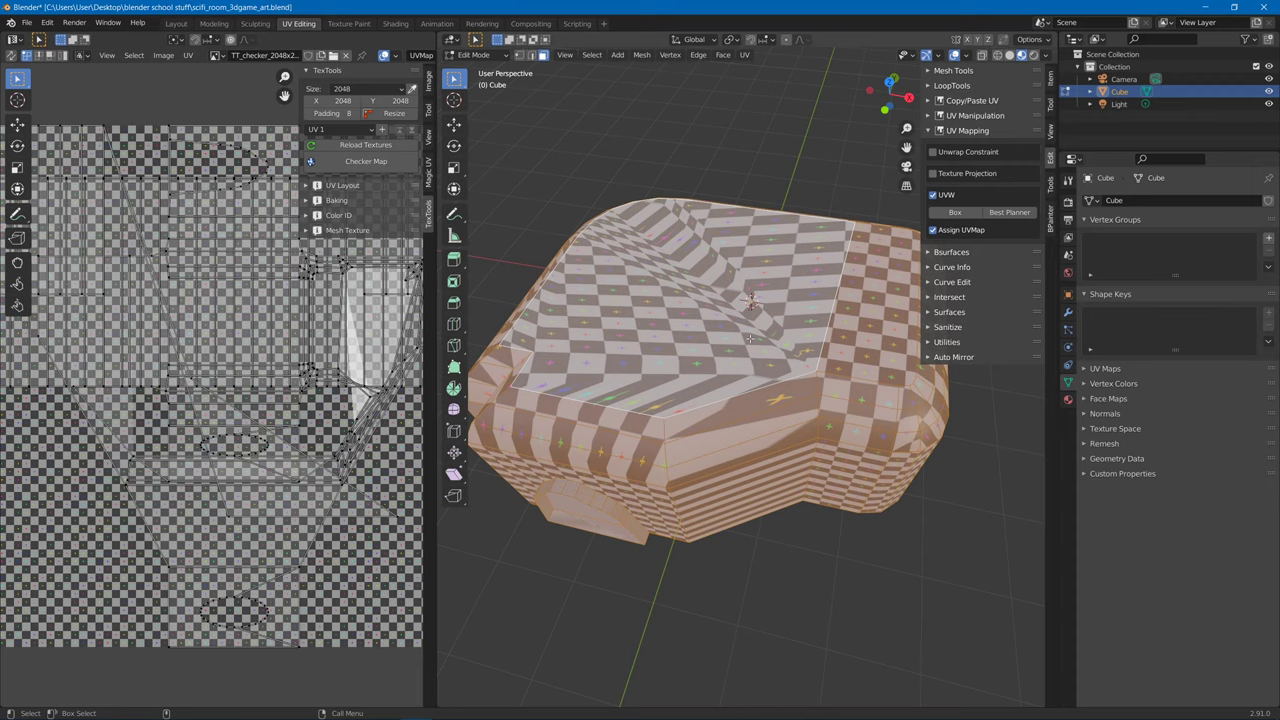
# Box-map the cube's UVs and select all UV islands over the checker image.
pyautogui.click(955, 212)
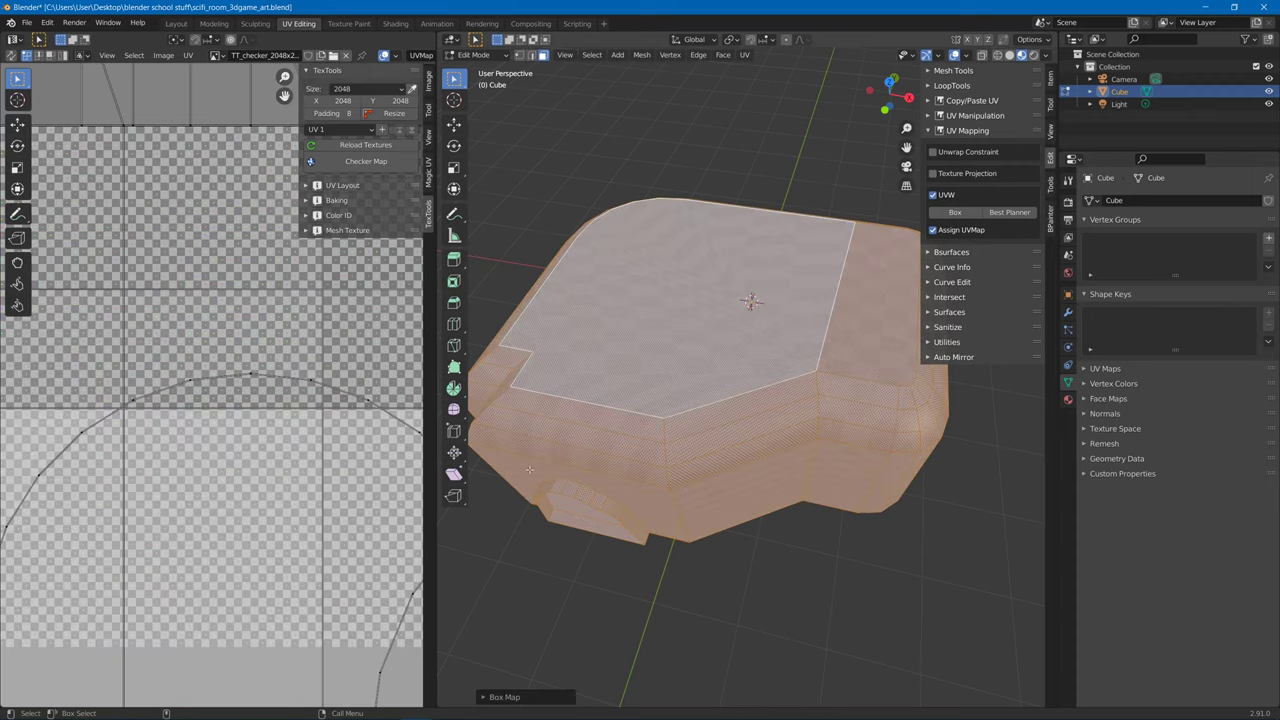
pyautogui.moveTo(790, 490); pyautogui.dragTo(740, 440, button='middle')
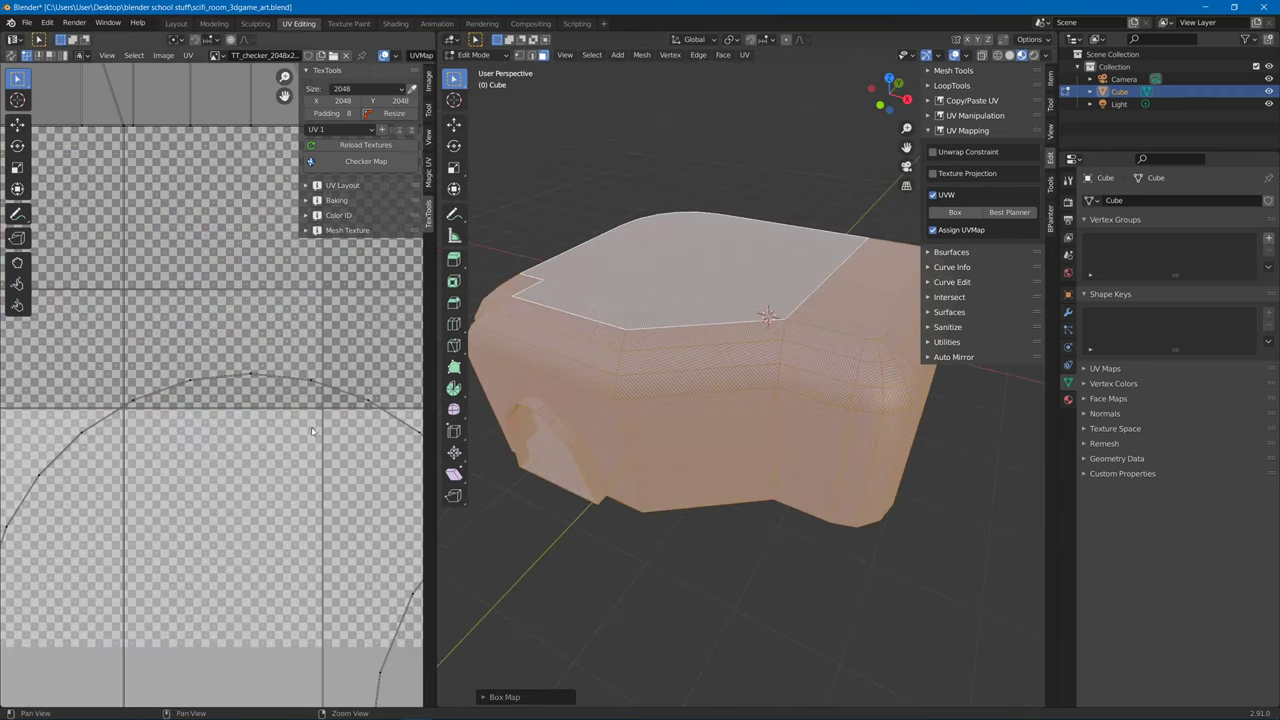
pyautogui.scroll(-5, 312, 432)
pyautogui.scroll(4, 240, 445)
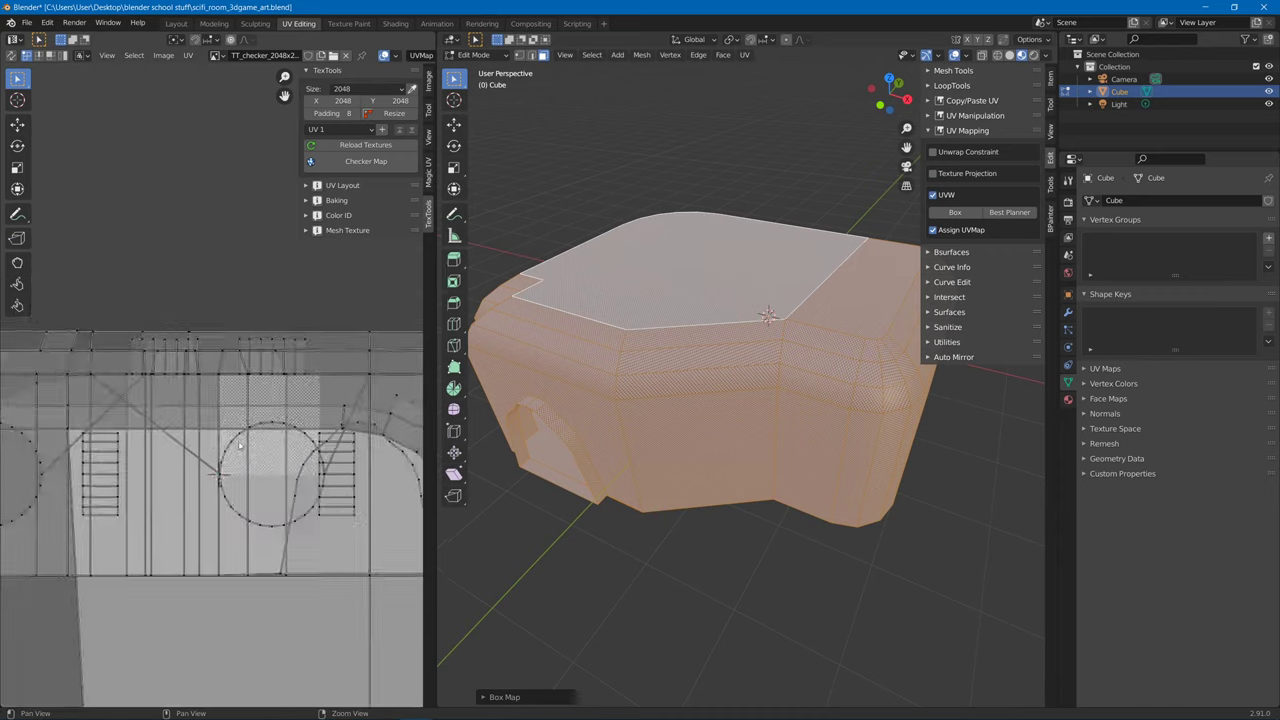
pyautogui.scroll(-5, 240, 445)
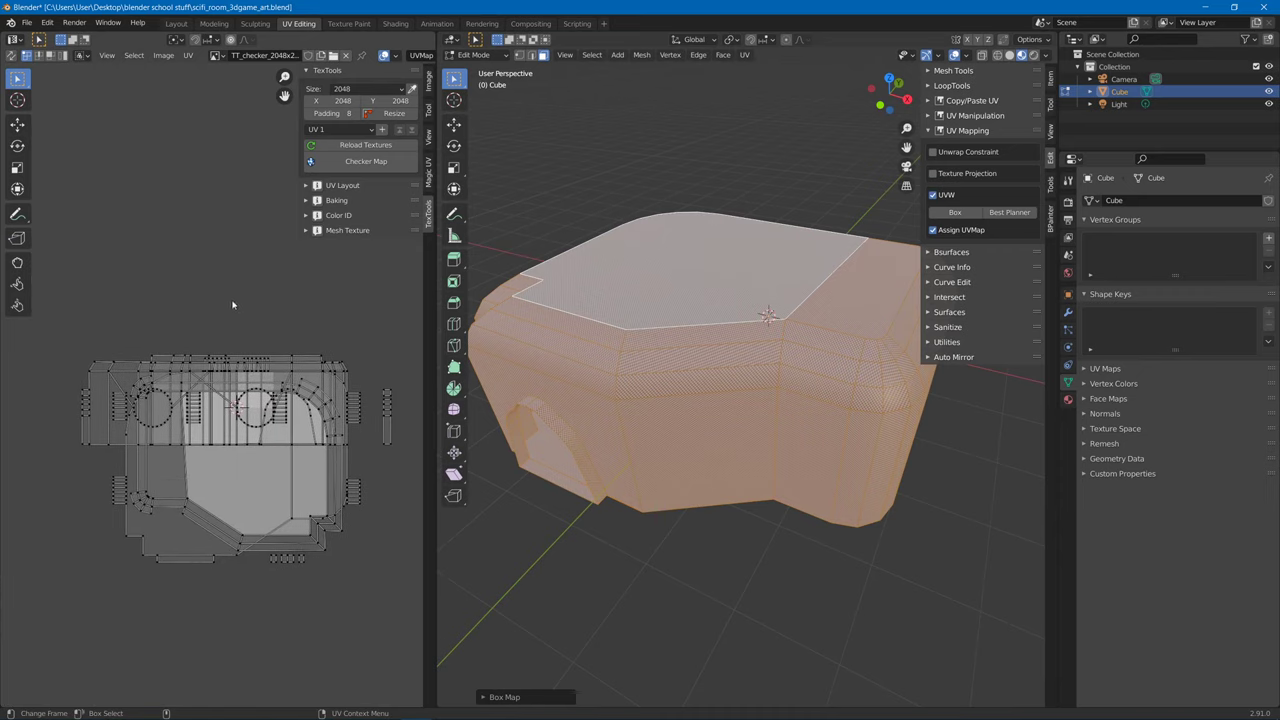
pyautogui.press('a')
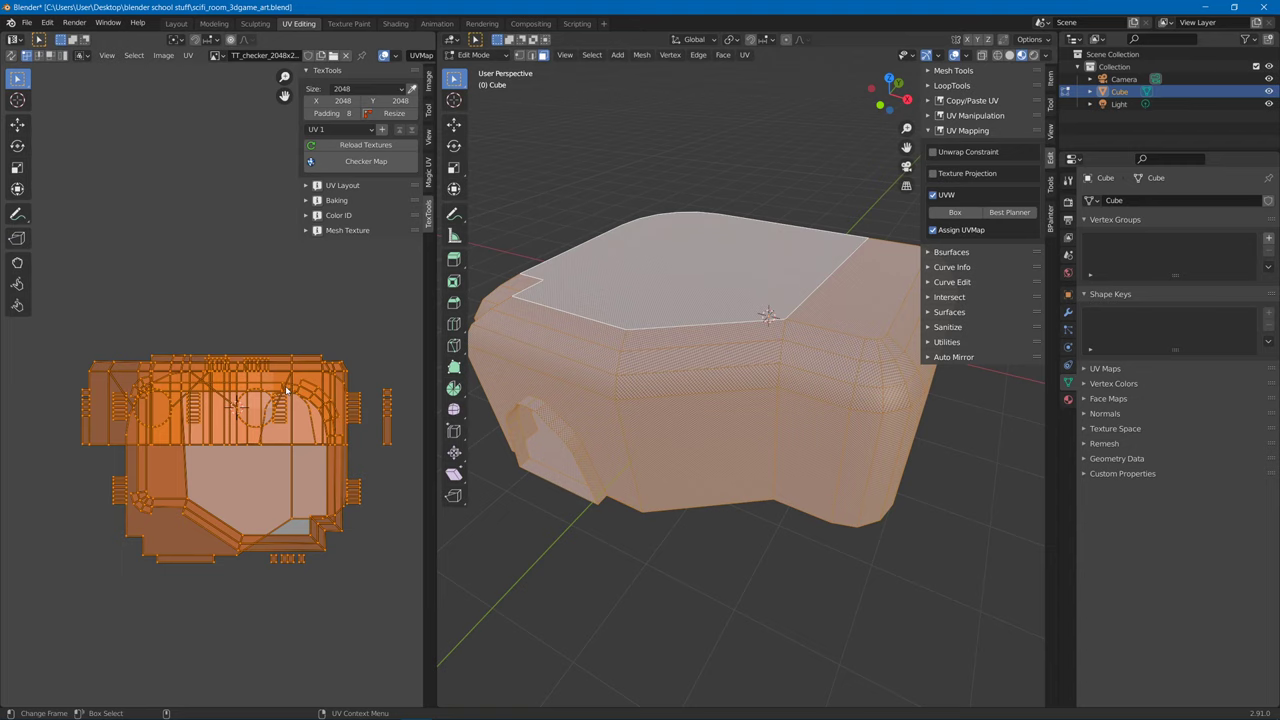
# Pack the UV islands with UV > Pack UV, frame them, and expand TexTools' UV Layout tools.
pyautogui.click(189, 55)
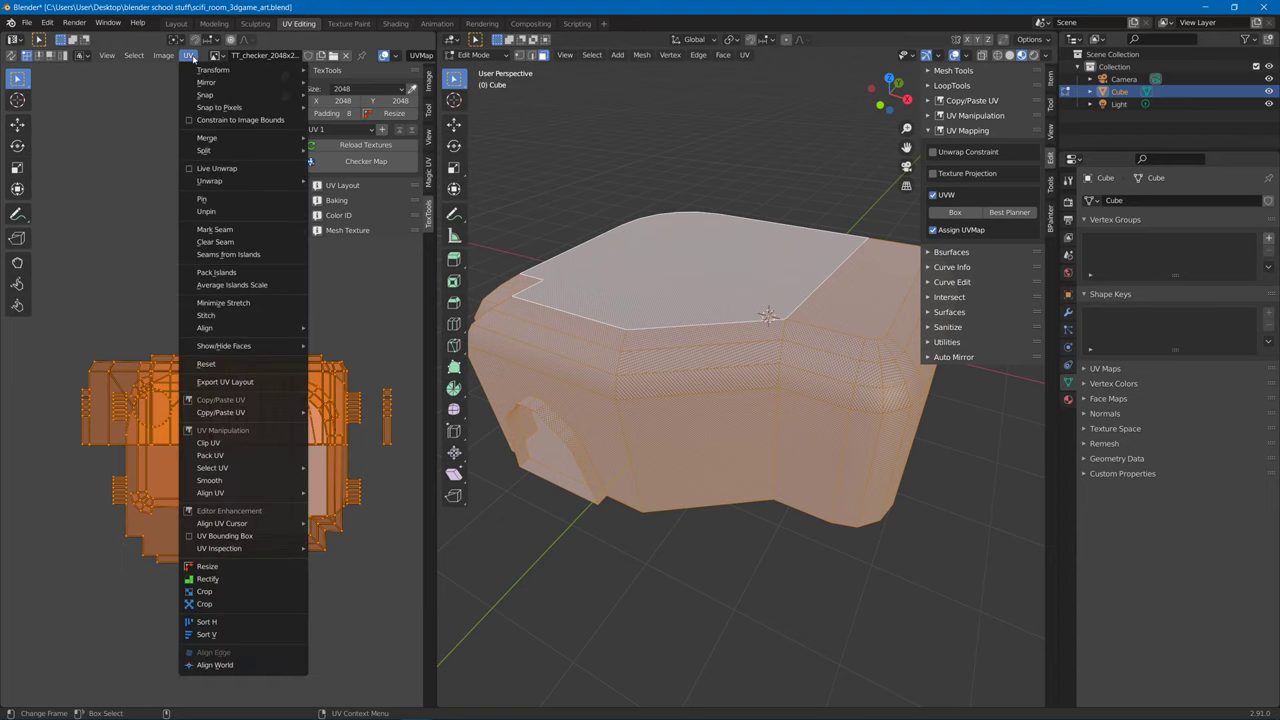
pyautogui.click(211, 455)
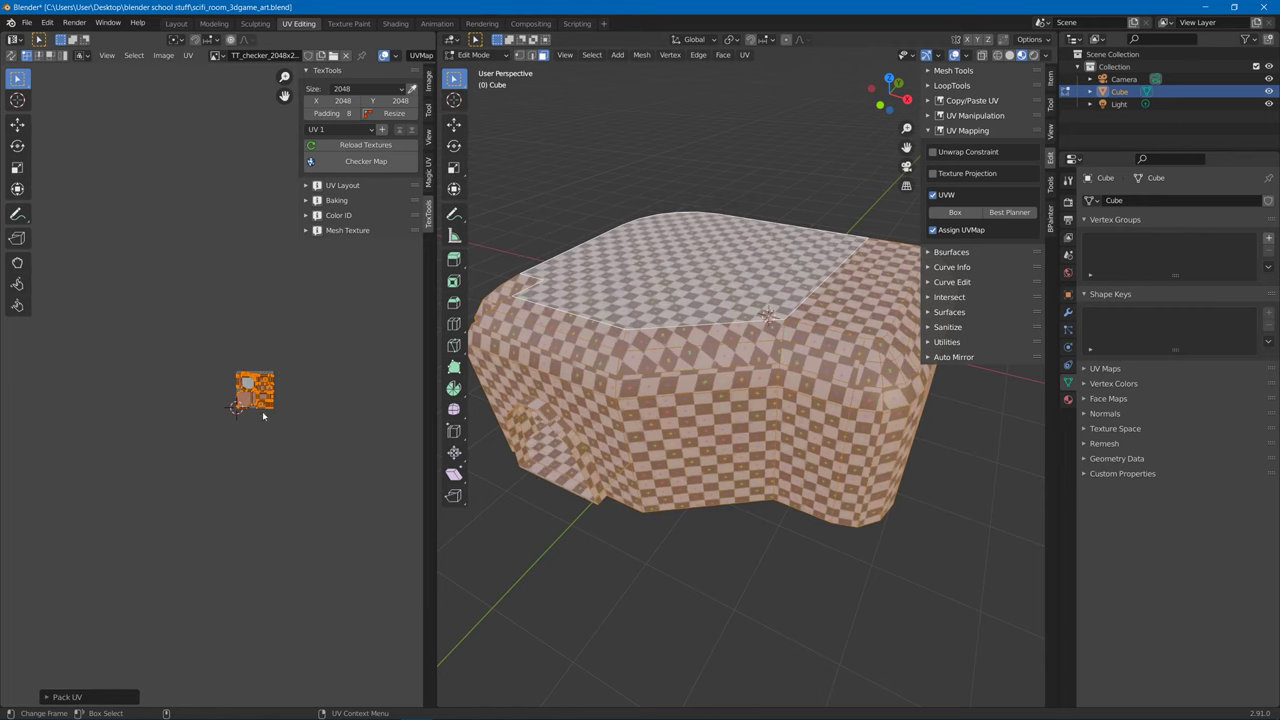
pyautogui.press('Home')
pyautogui.scroll(1, 297, 449)
pyautogui.moveTo(297, 449); pyautogui.dragTo(300, 478, button='middle')
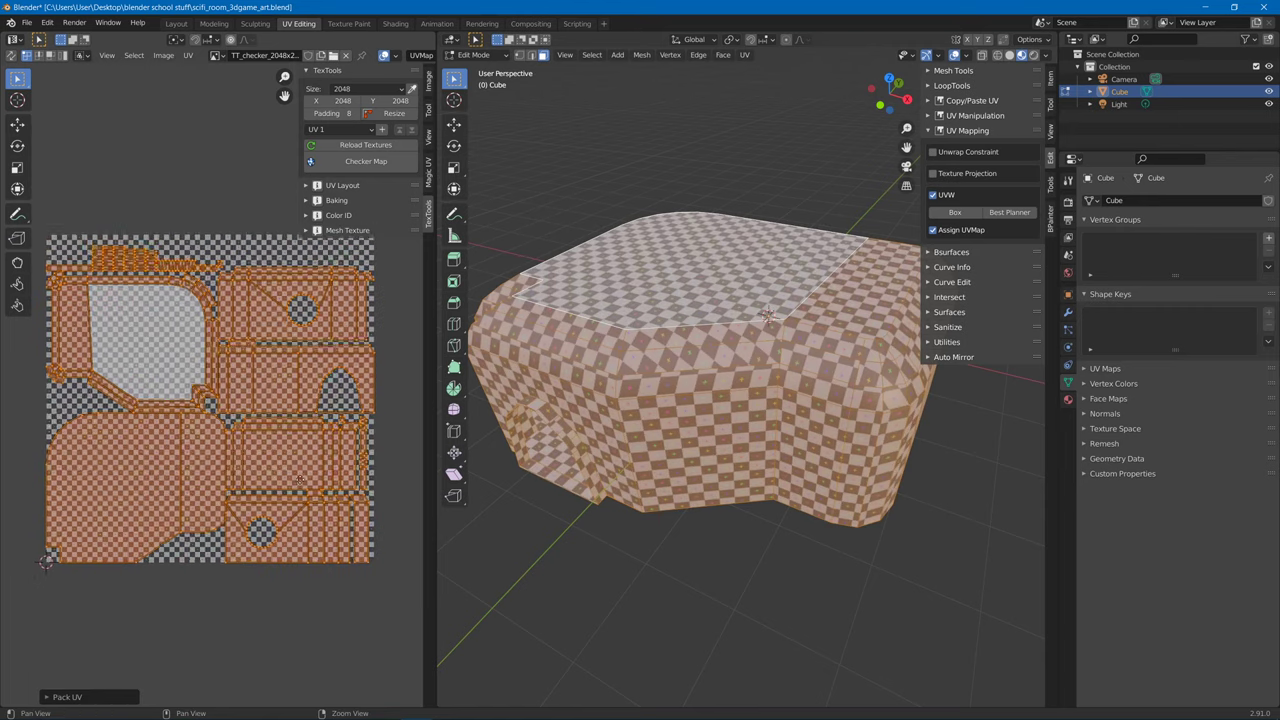
pyautogui.scroll(1, 300, 480)
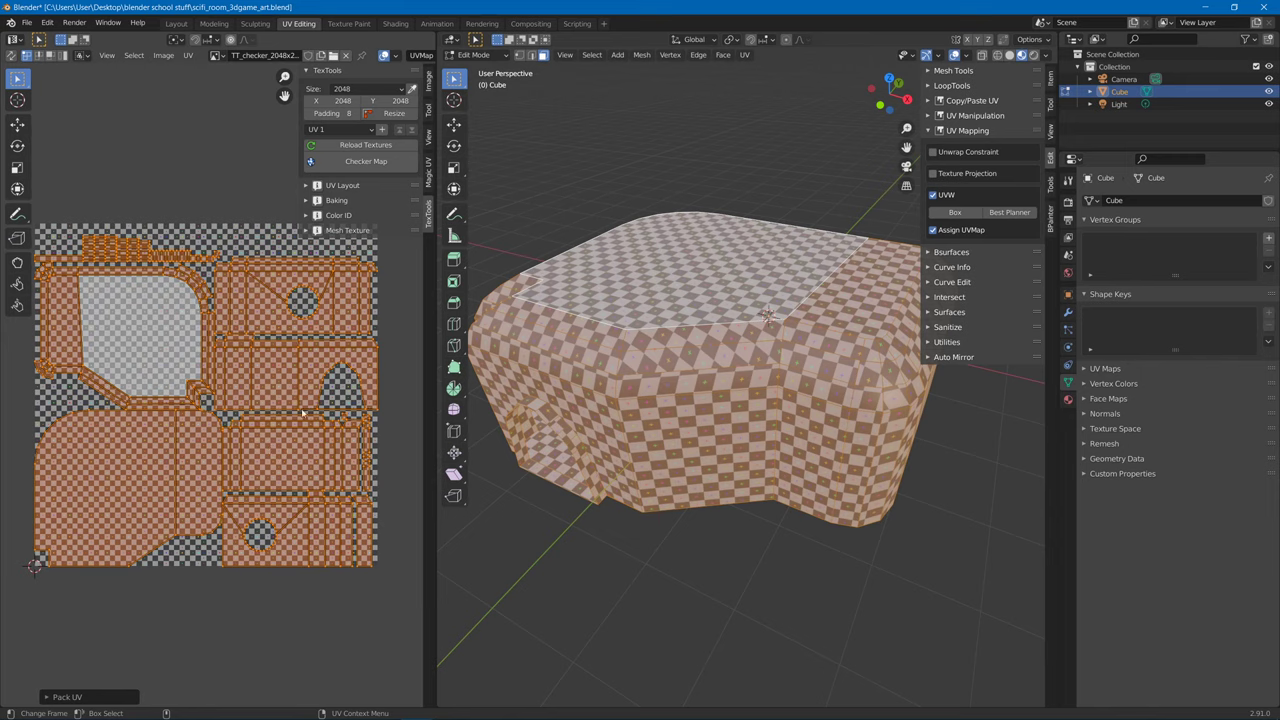
pyautogui.click(306, 187)
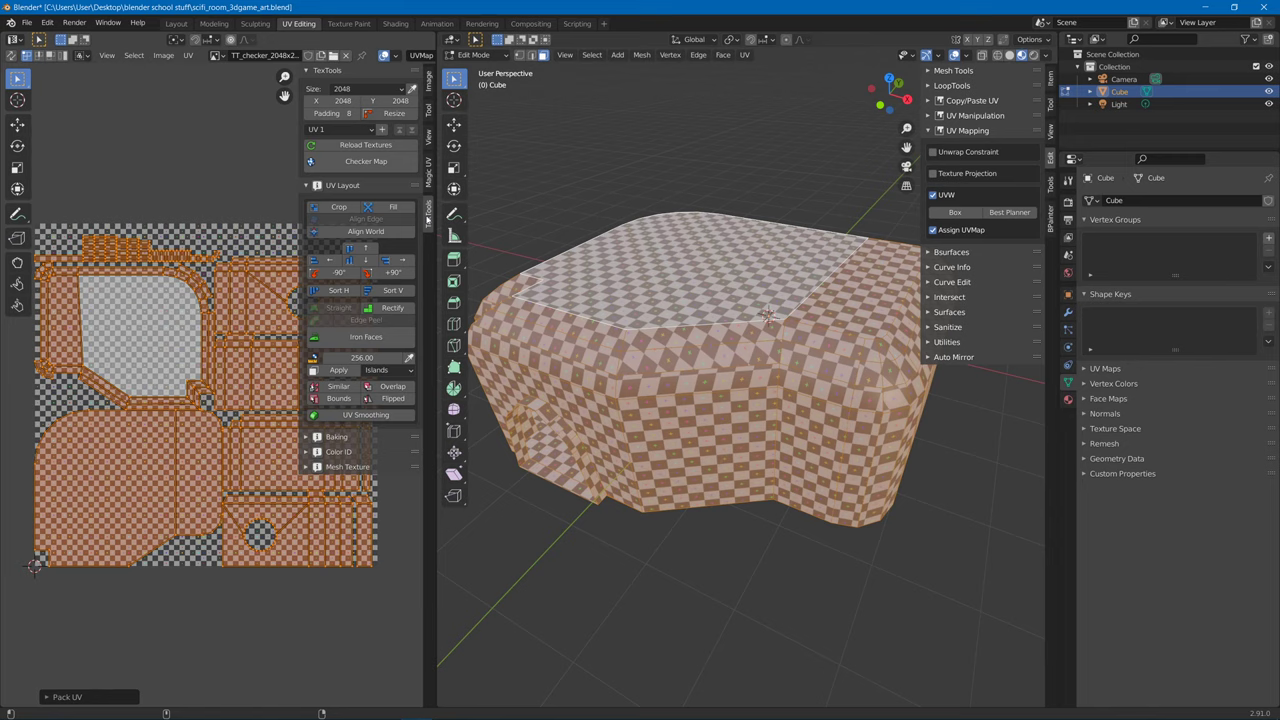
# Sample the 175.60 texel density and apply it to all UV islands.
pyautogui.click(410, 359)
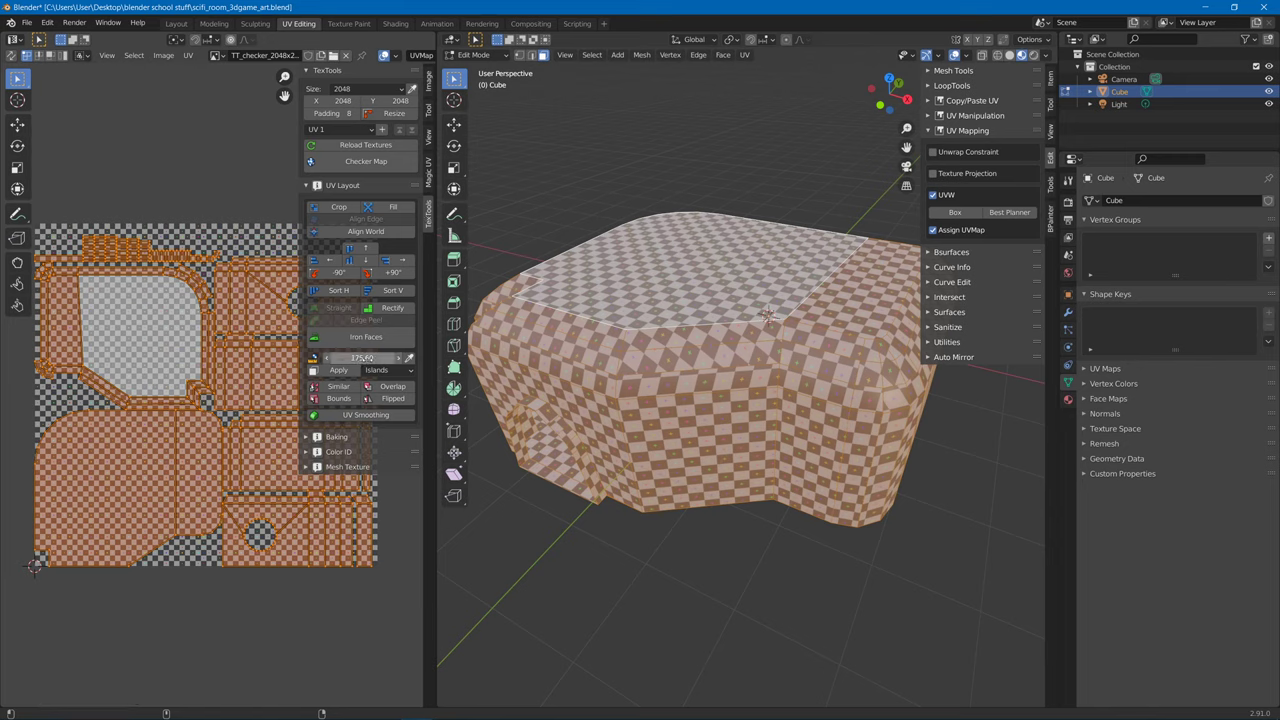
pyautogui.click(337, 370)
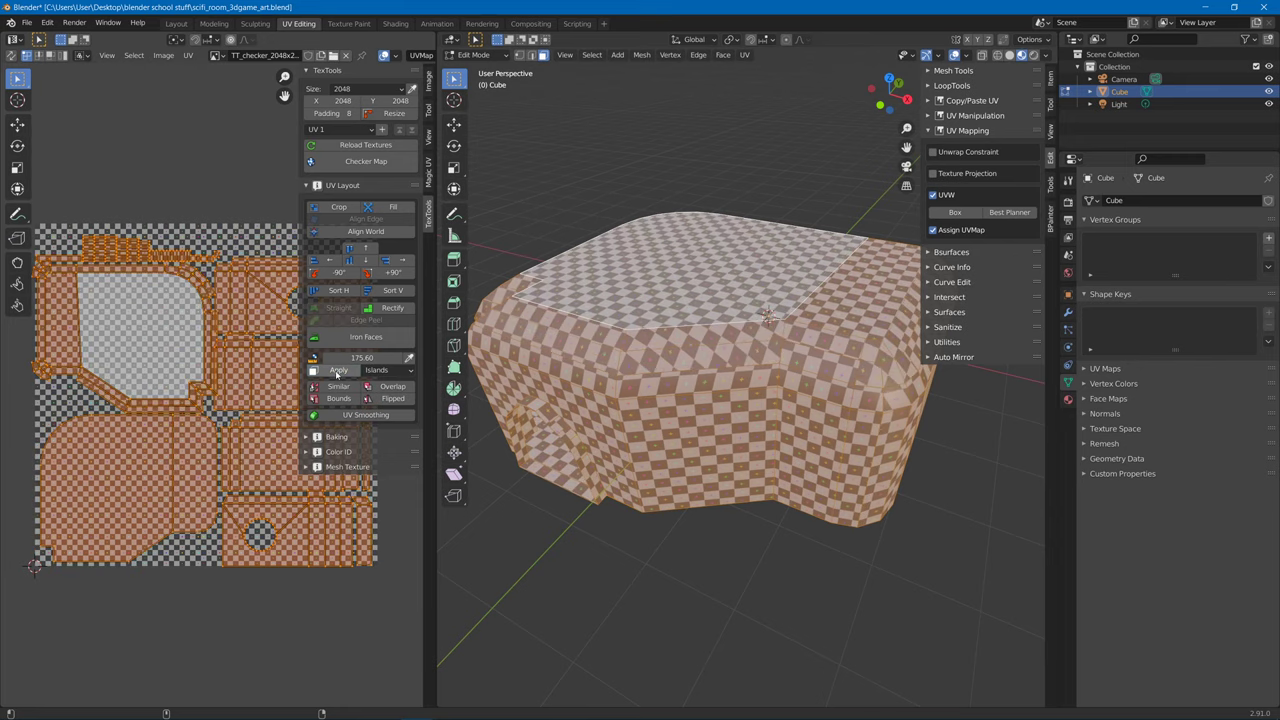
pyautogui.scroll(3, 155, 320)
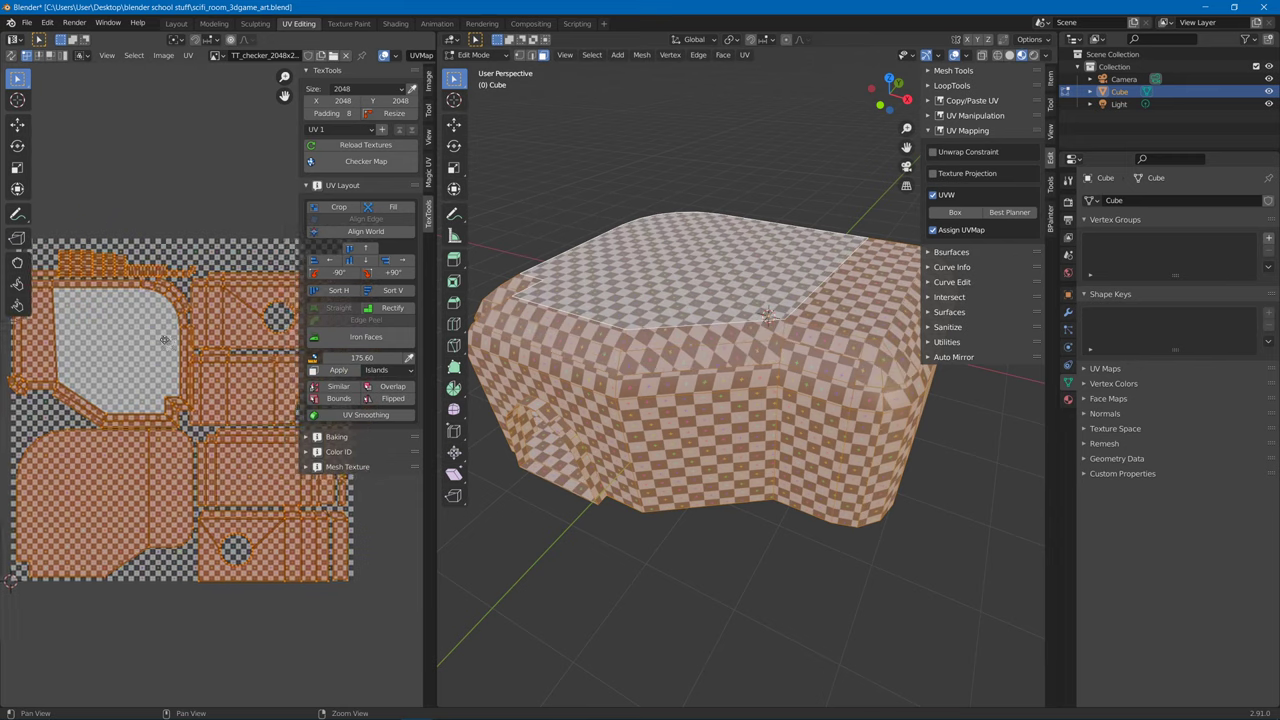
pyautogui.moveTo(160, 322); pyautogui.dragTo(231, 353, button='middle')
pyautogui.scroll(-3, 231, 353)
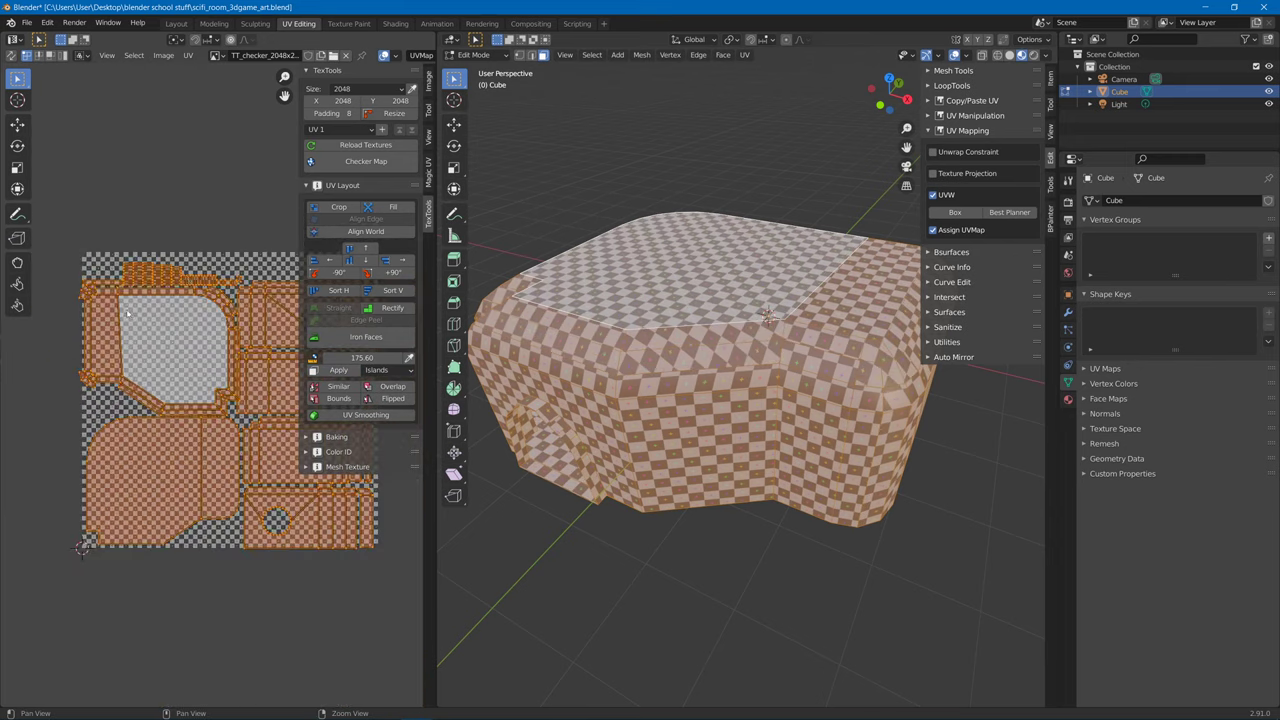
# Repack the rescaled UV islands into the square with UV > Pack UV.
pyautogui.click(188, 56)
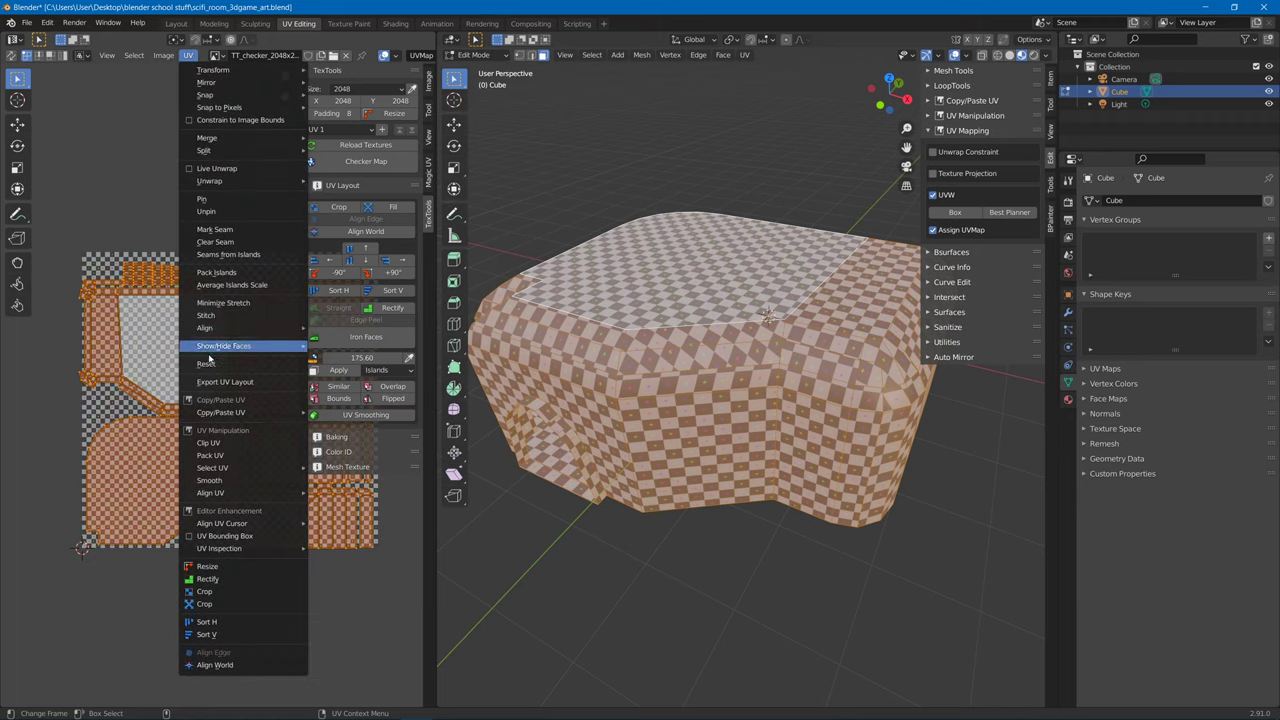
pyautogui.click(209, 455)
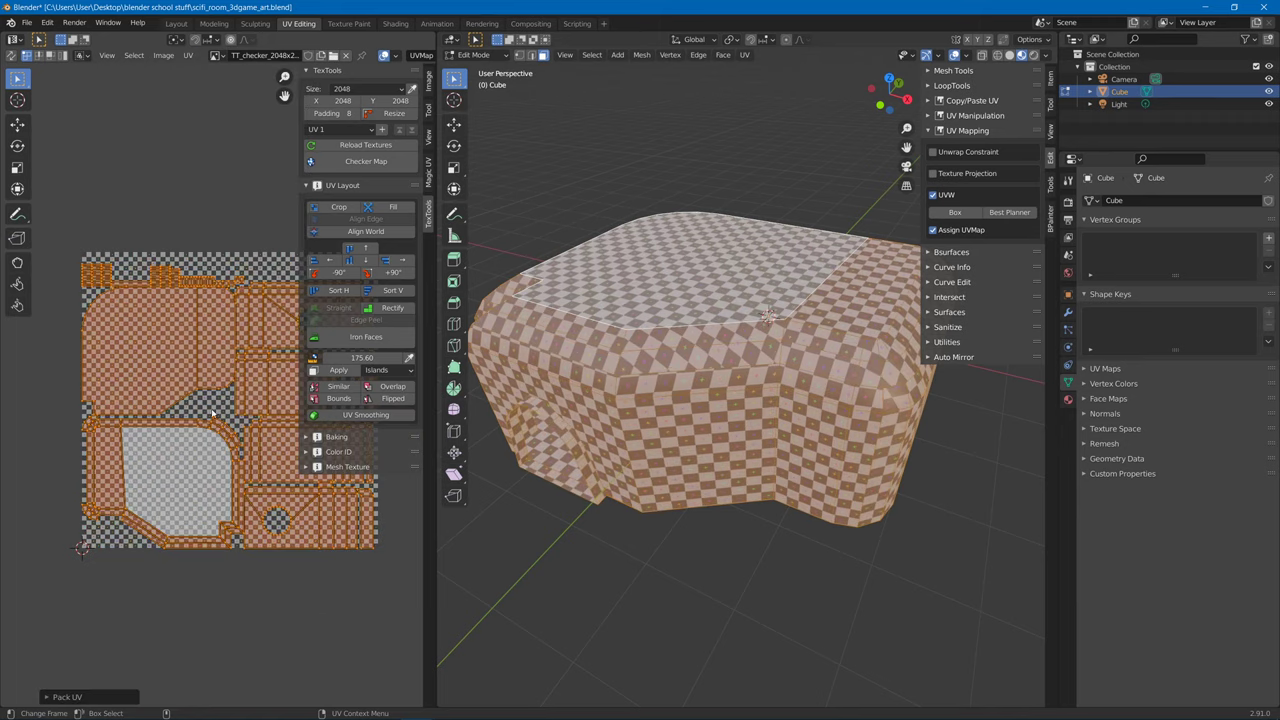
pyautogui.moveTo(200, 420); pyautogui.dragTo(143, 362, button='middle')
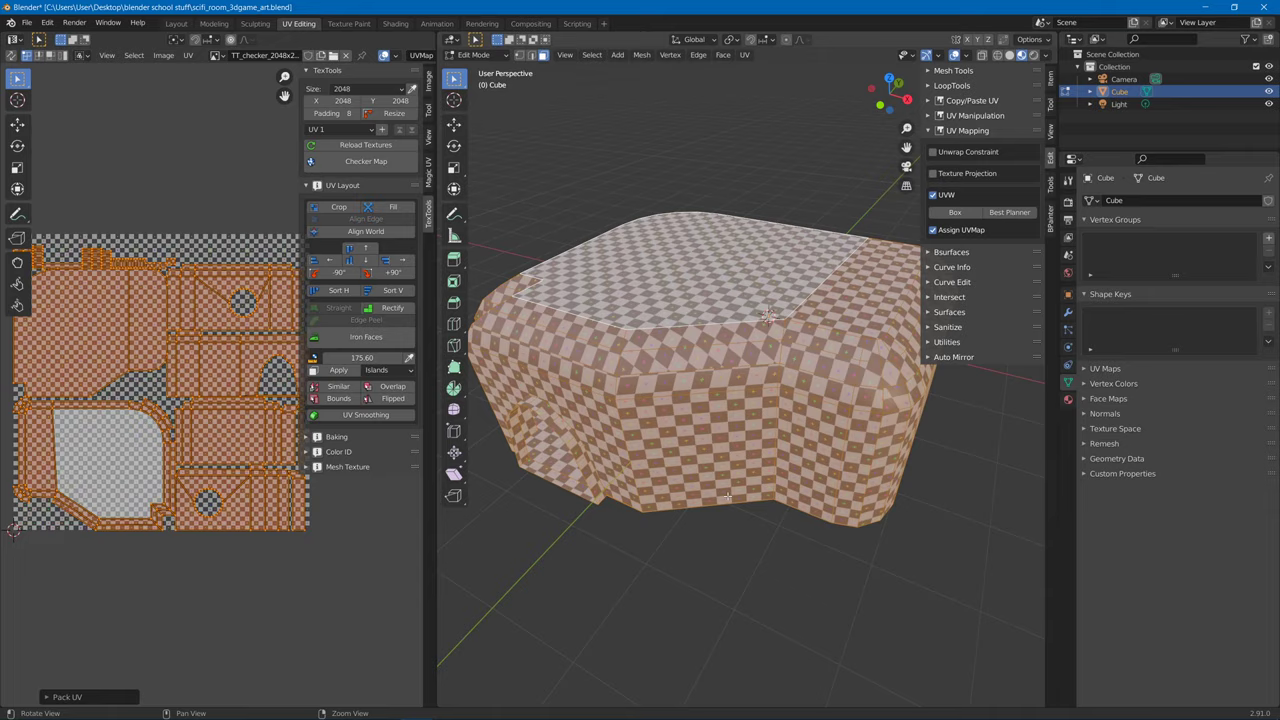
pyautogui.moveTo(640, 560); pyautogui.dragTo(873, 290, button='middle')
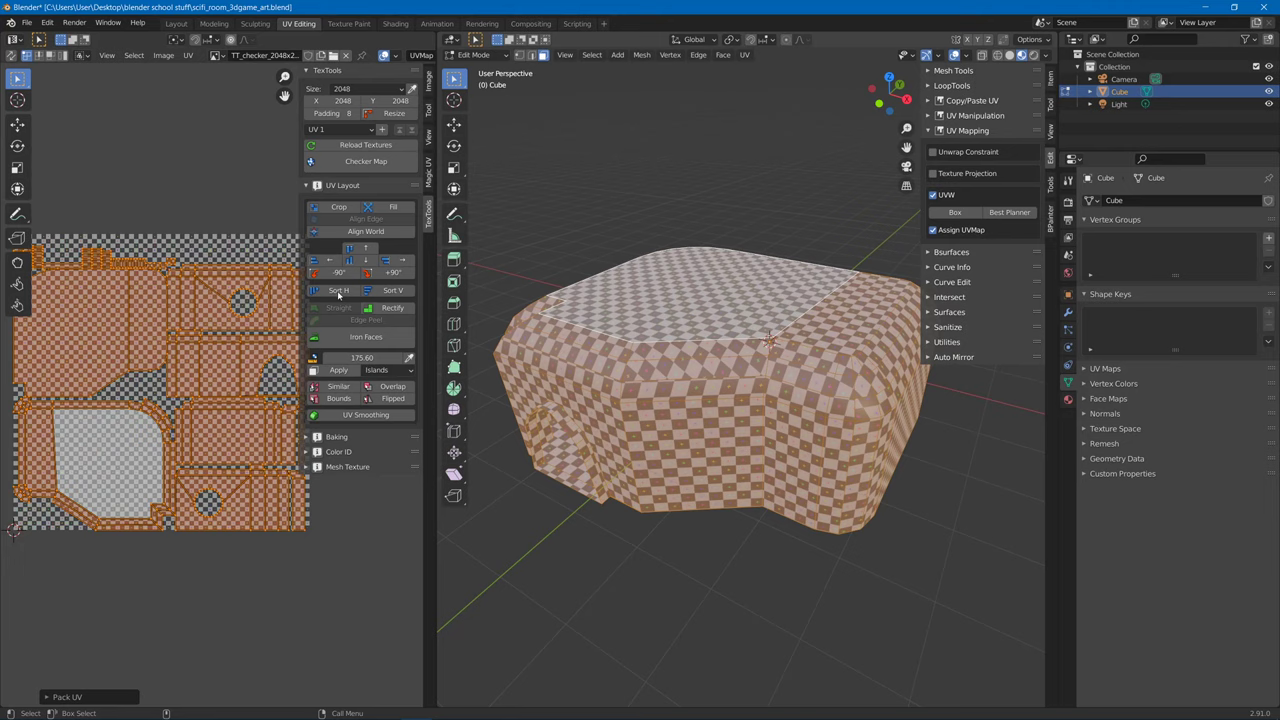
pyautogui.scroll(-1, 187, 288)
pyautogui.moveTo(187, 288); pyautogui.dragTo(220, 342, button='middle')
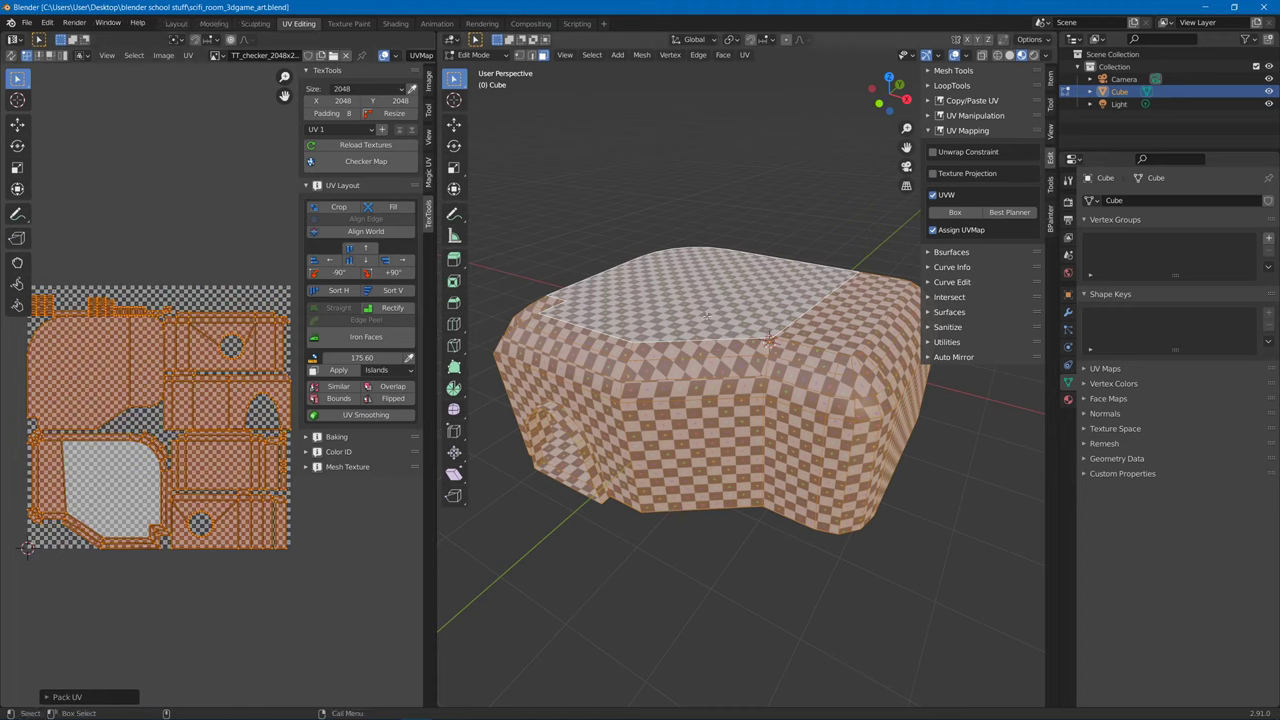
# Save the mainframe file and open scifi_room_chair_3dgame_art.blend.
pyautogui.hotkey('ctrl', 's')
pyautogui.click(26, 22)
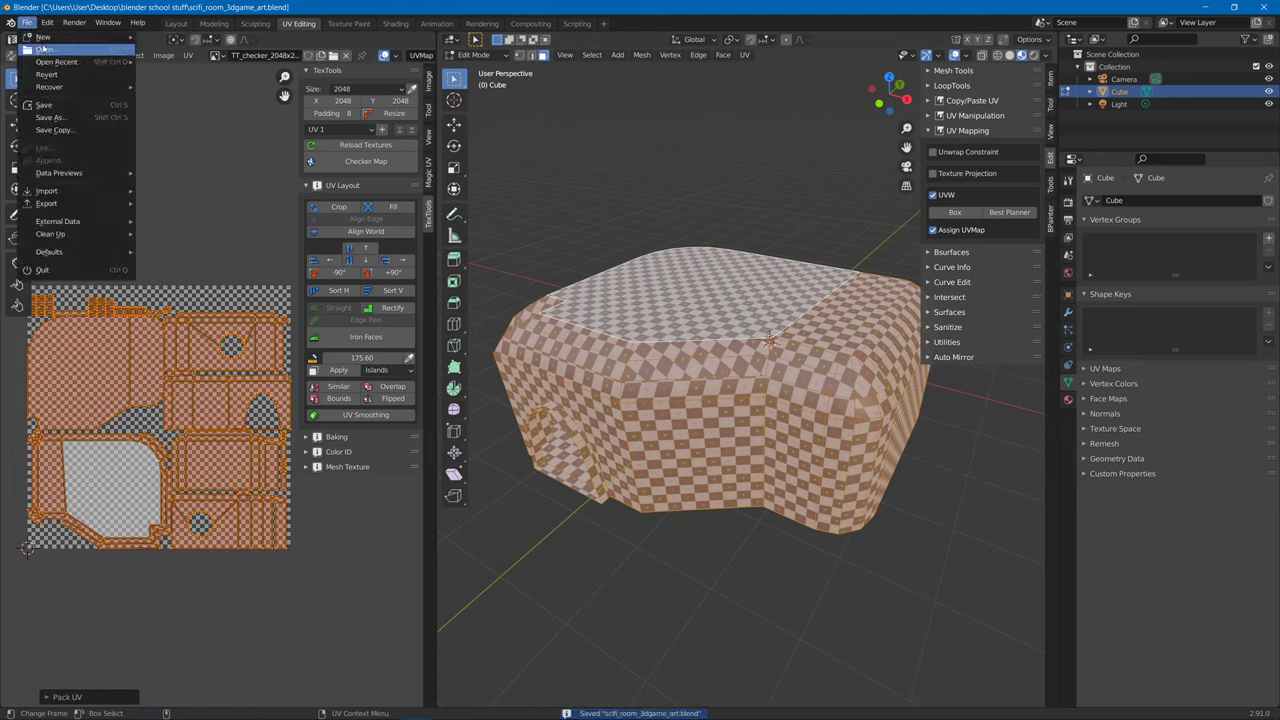
pyautogui.click(43, 49)
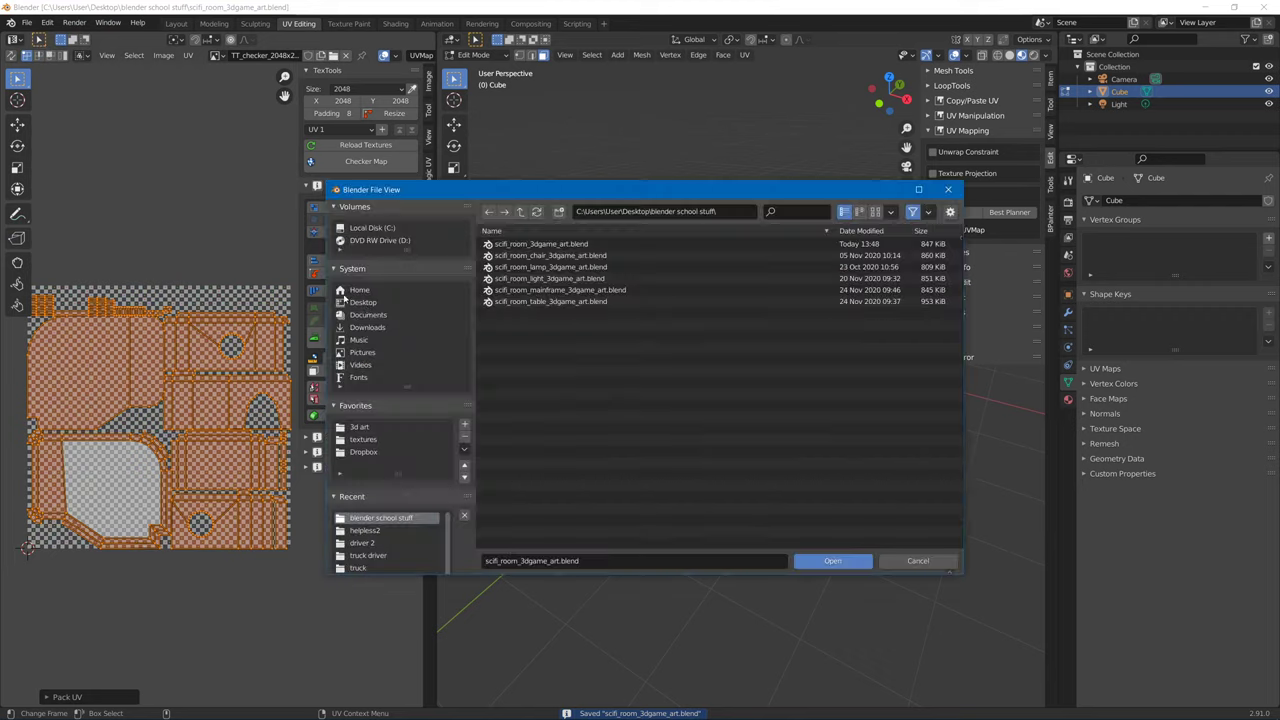
pyautogui.click(567, 268)
pyautogui.click(565, 256)
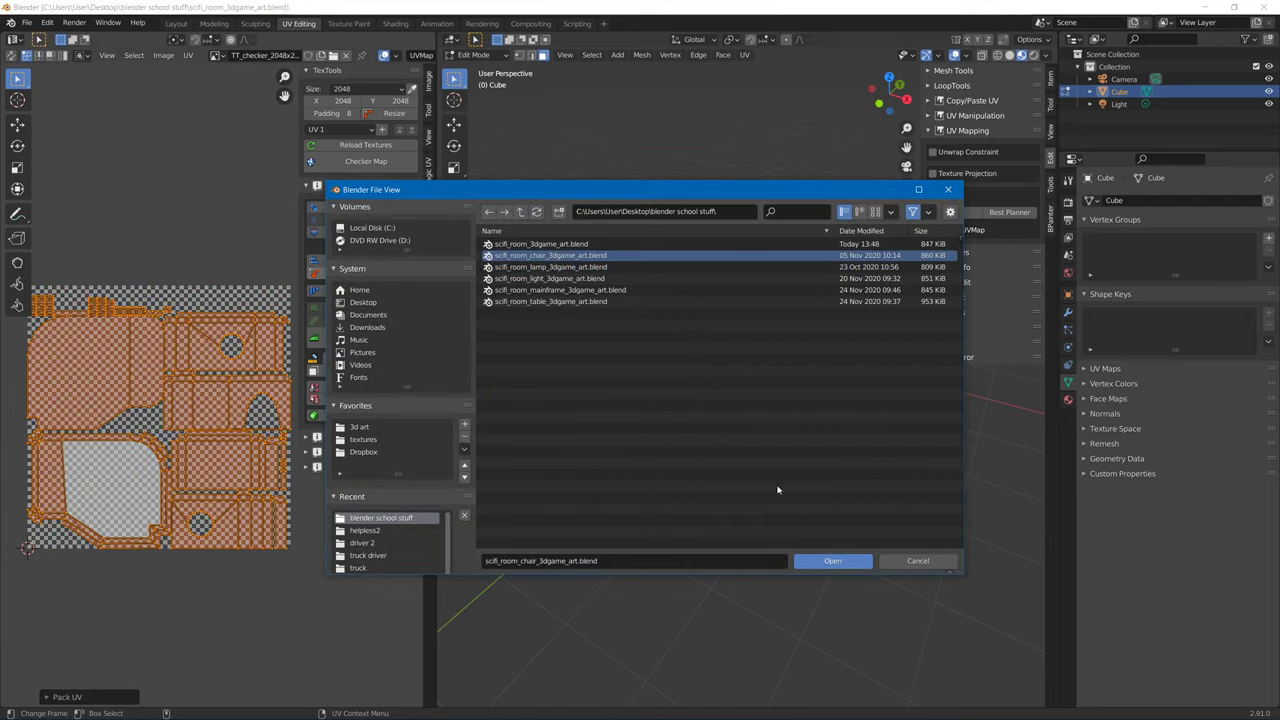
pyautogui.click(834, 562)
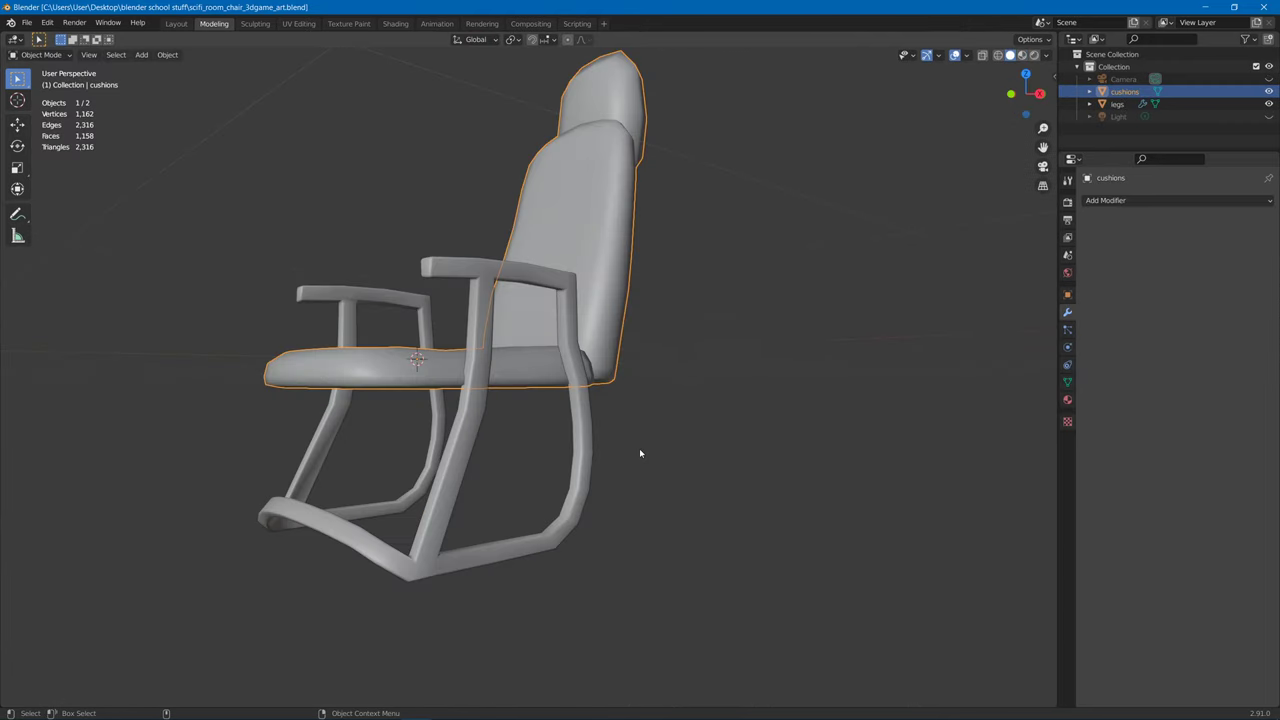
pyautogui.scroll(4, 639, 448)
# Switch to the UV Editing workspace and zoom in on the chair.
pyautogui.click(298, 23)
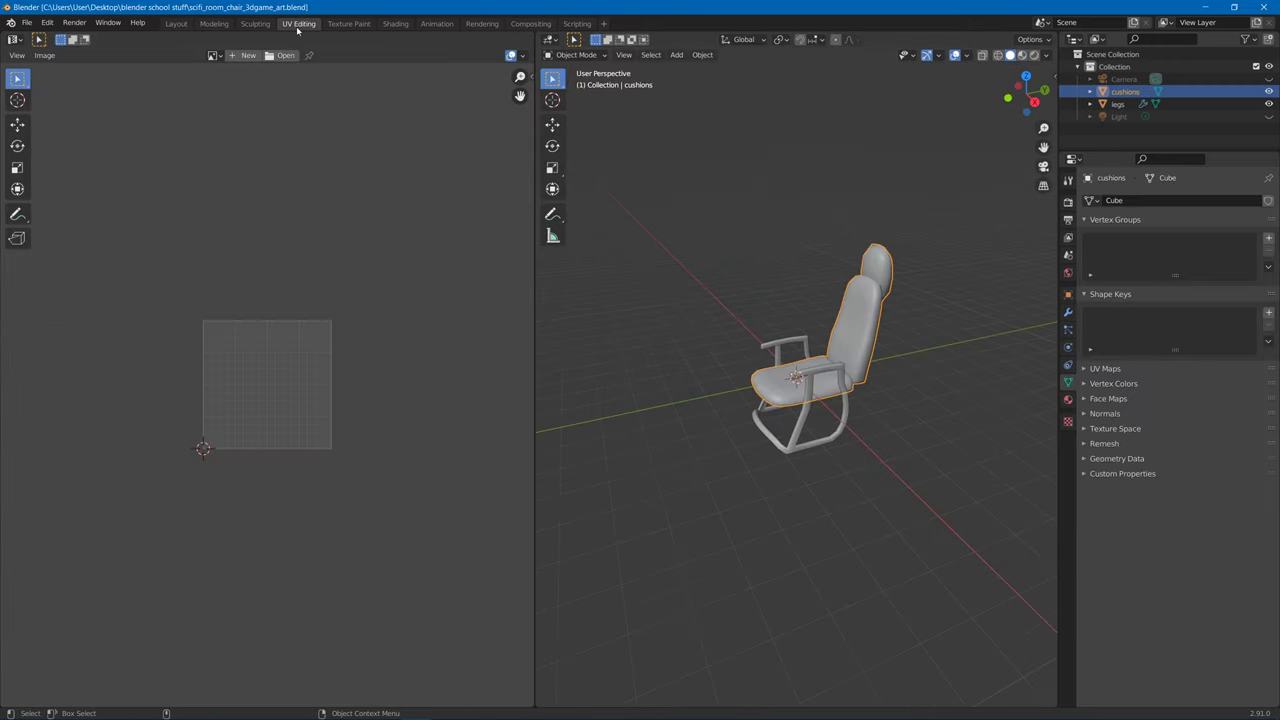
pyautogui.scroll(4, 320, 386)
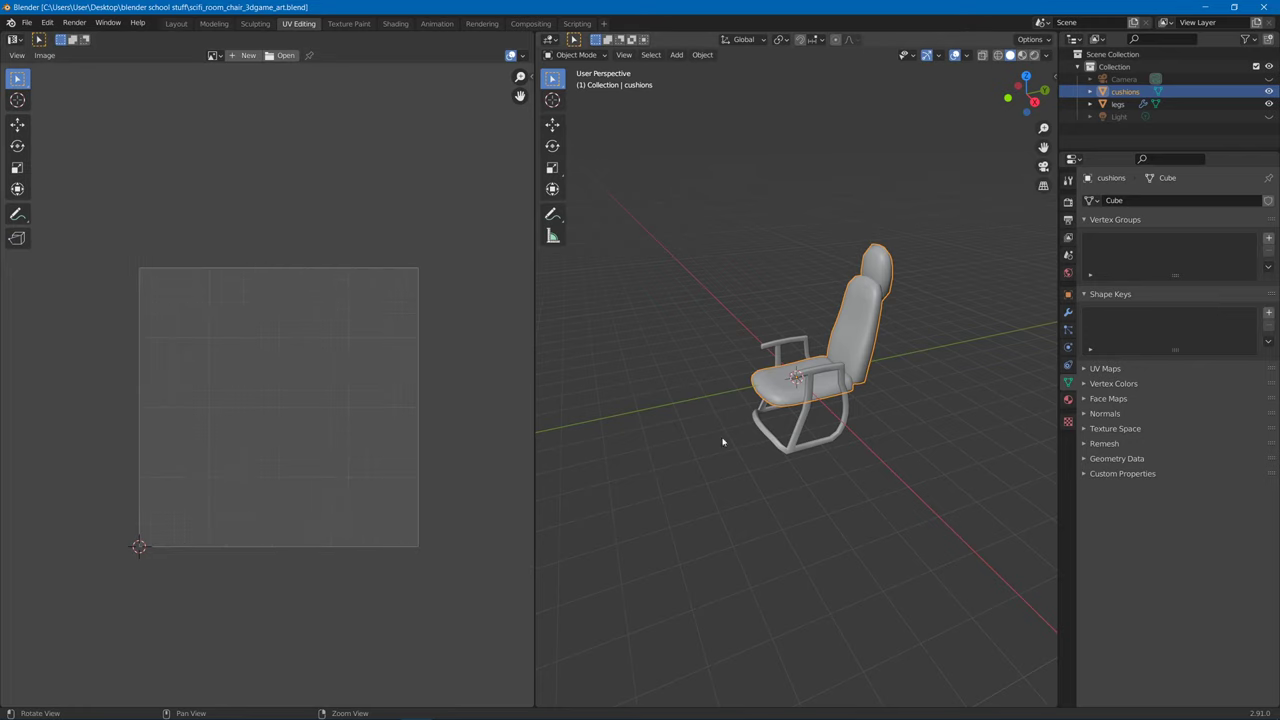
pyautogui.scroll(4, 769, 471)
pyautogui.moveTo(769, 471)
pyautogui.mouseDown(button='middle')
pyautogui.moveTo(847, 491)
pyautogui.moveTo(821, 541)
pyautogui.moveTo(783, 494)
pyautogui.moveTo(790, 470)
pyautogui.mouseUp(button='middle')
# Join the chair's cushions into the legs object.
pyautogui.click(799, 393)
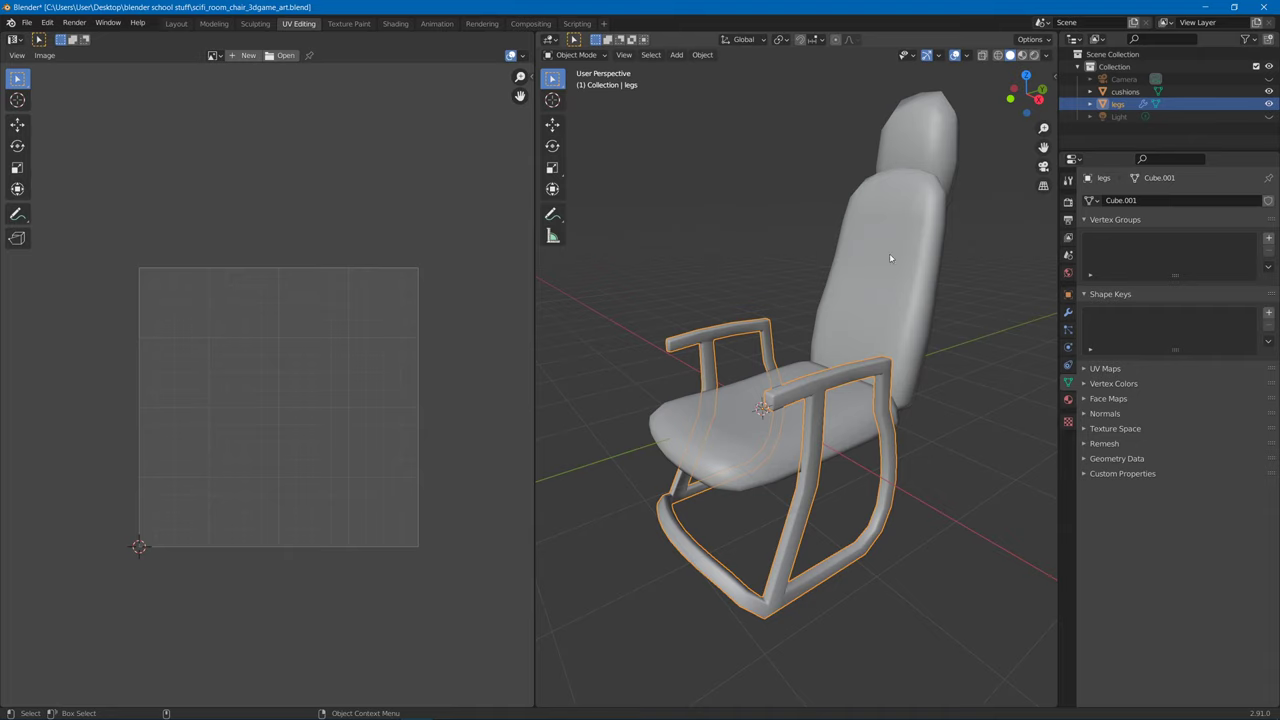
pyautogui.keyDown('shift'); pyautogui.click(780, 265); pyautogui.keyUp('shift')
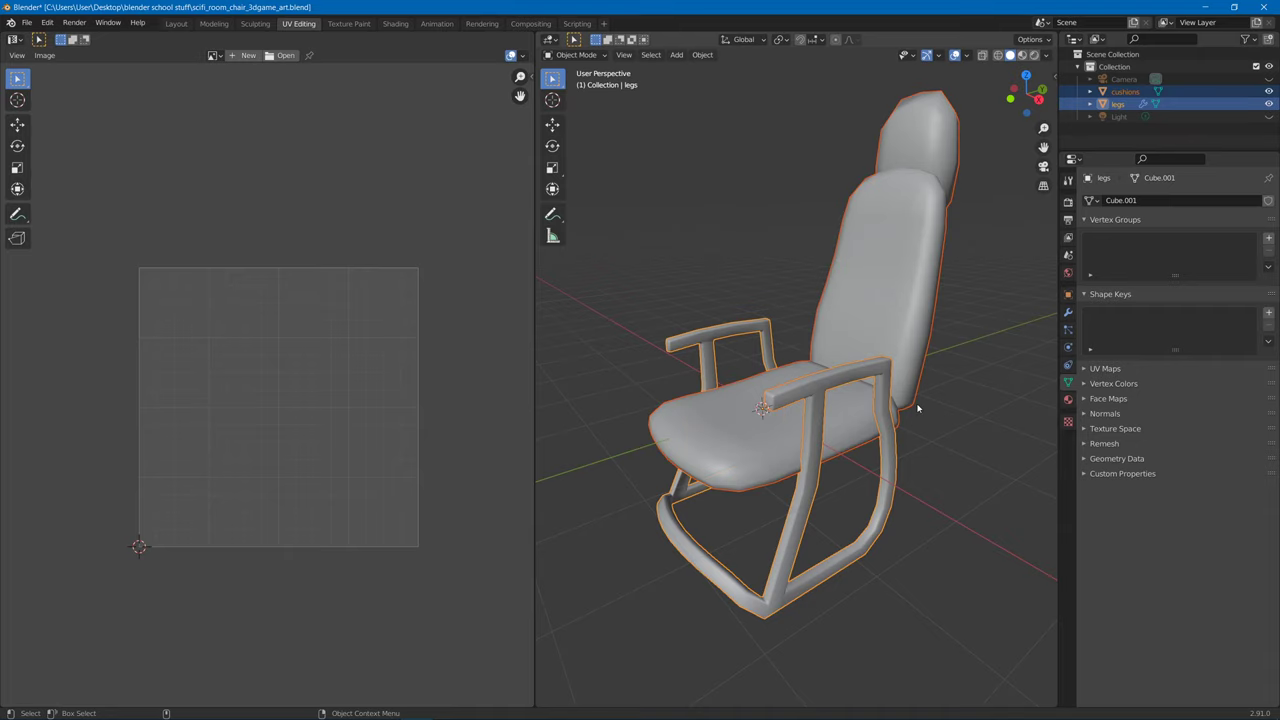
pyautogui.rightClick(973, 345)
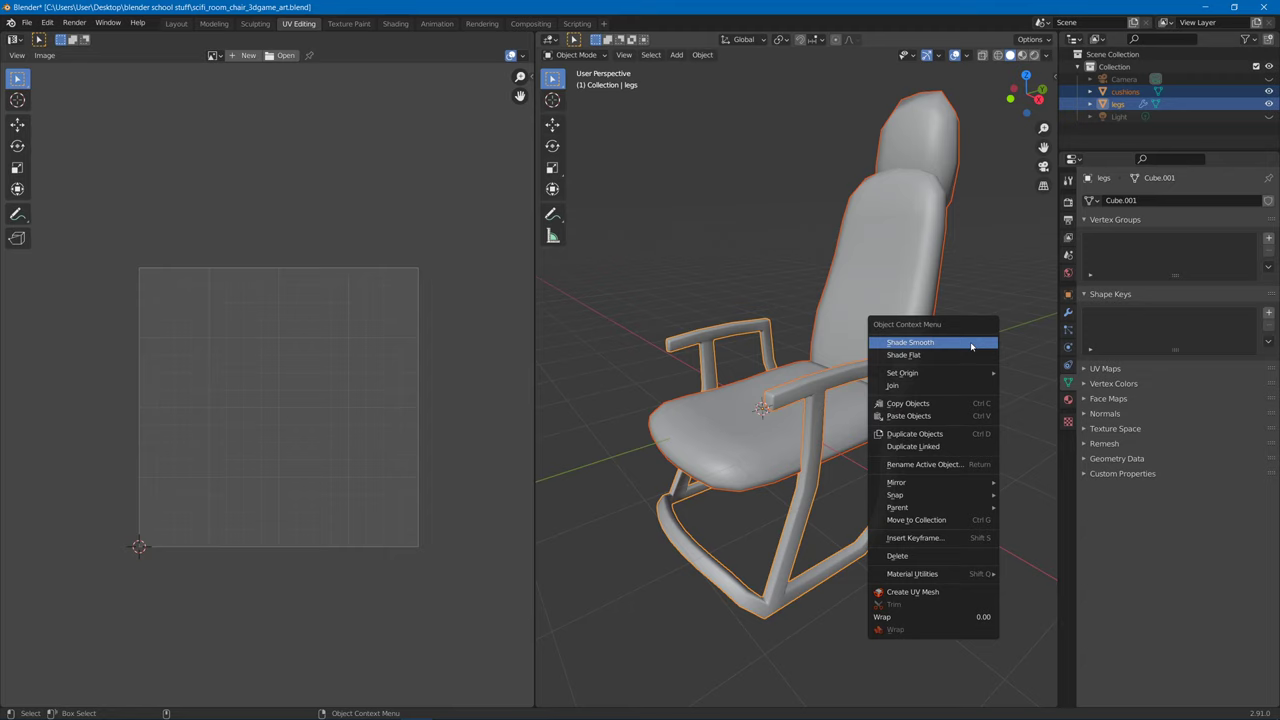
pyautogui.click(930, 388)
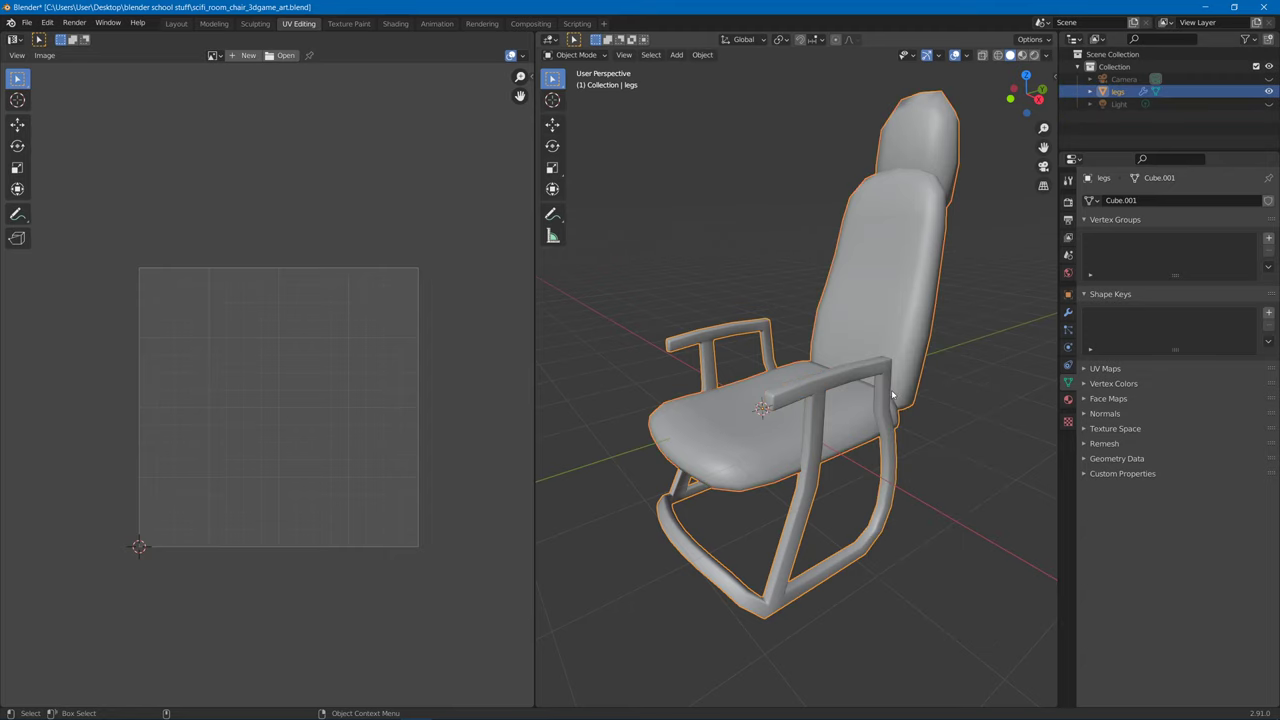
pyautogui.moveTo(879, 397); pyautogui.dragTo(810, 402, button='middle')
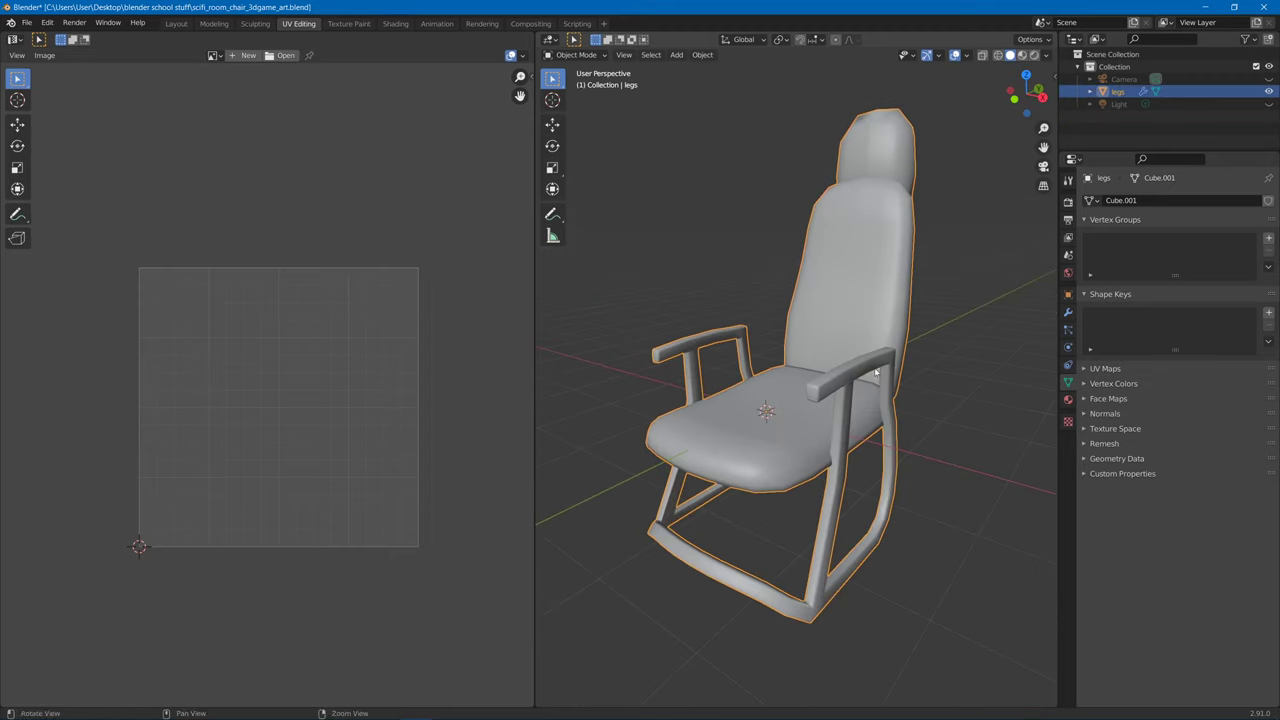
# Apply the legs object's Mirror modifier from the Modifier properties.
pyautogui.click(1068, 313)
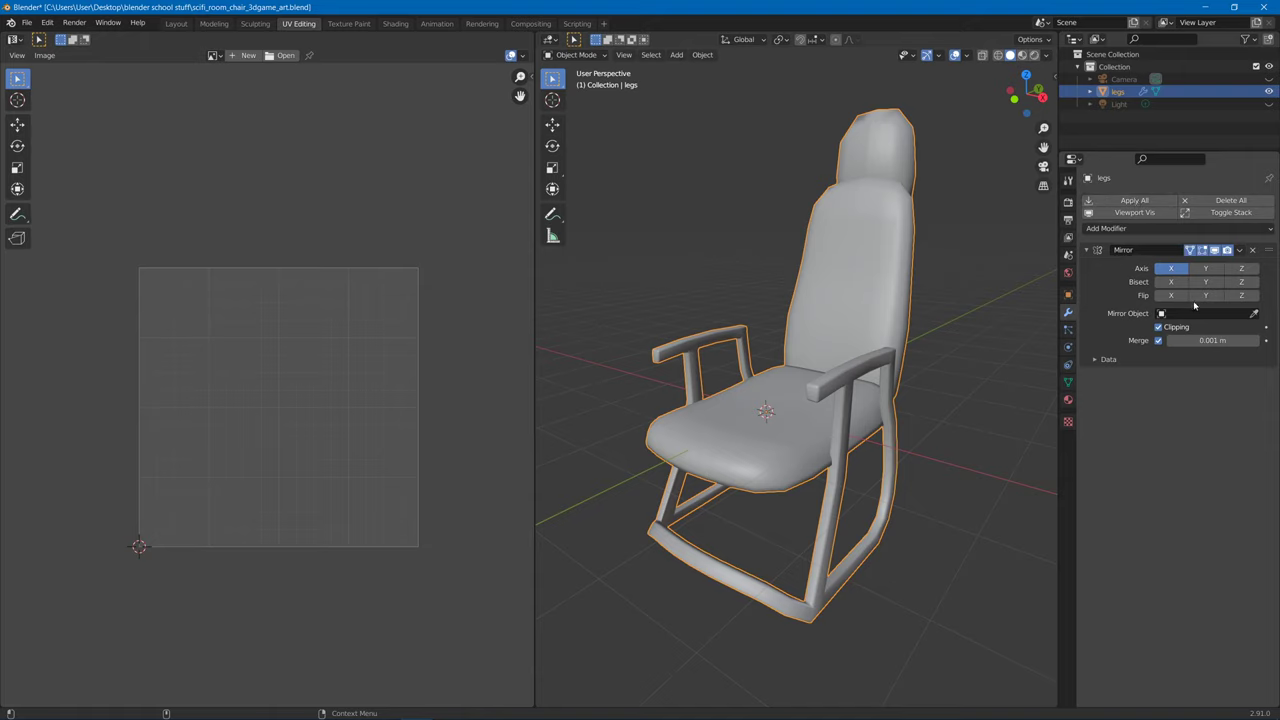
pyautogui.click(1239, 251)
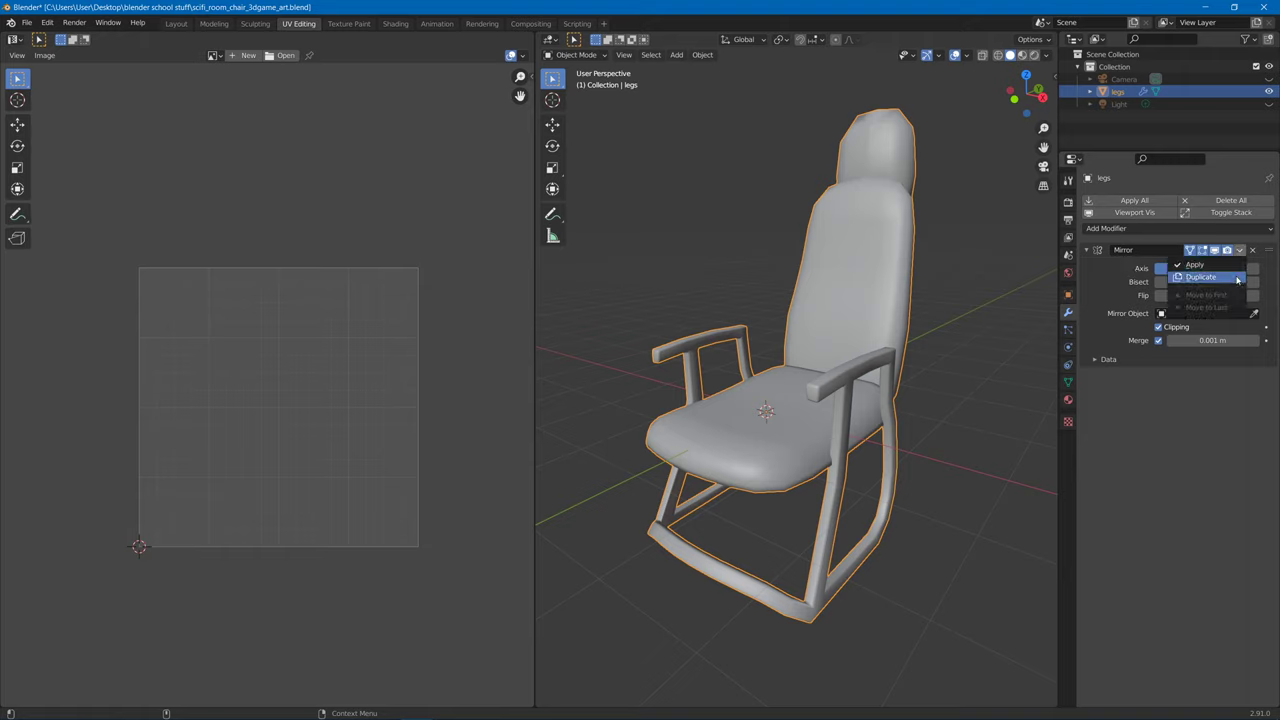
pyautogui.click(1136, 201)
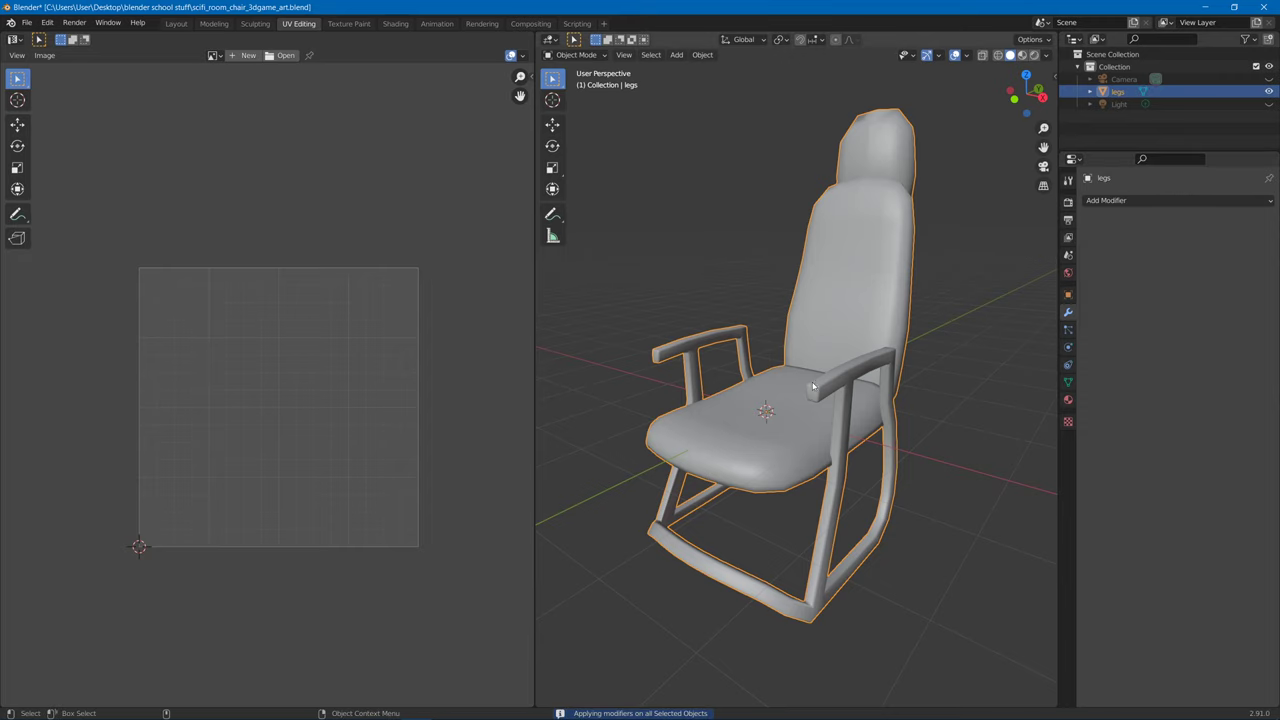
pyautogui.moveTo(813, 387); pyautogui.dragTo(904, 387, button='middle')
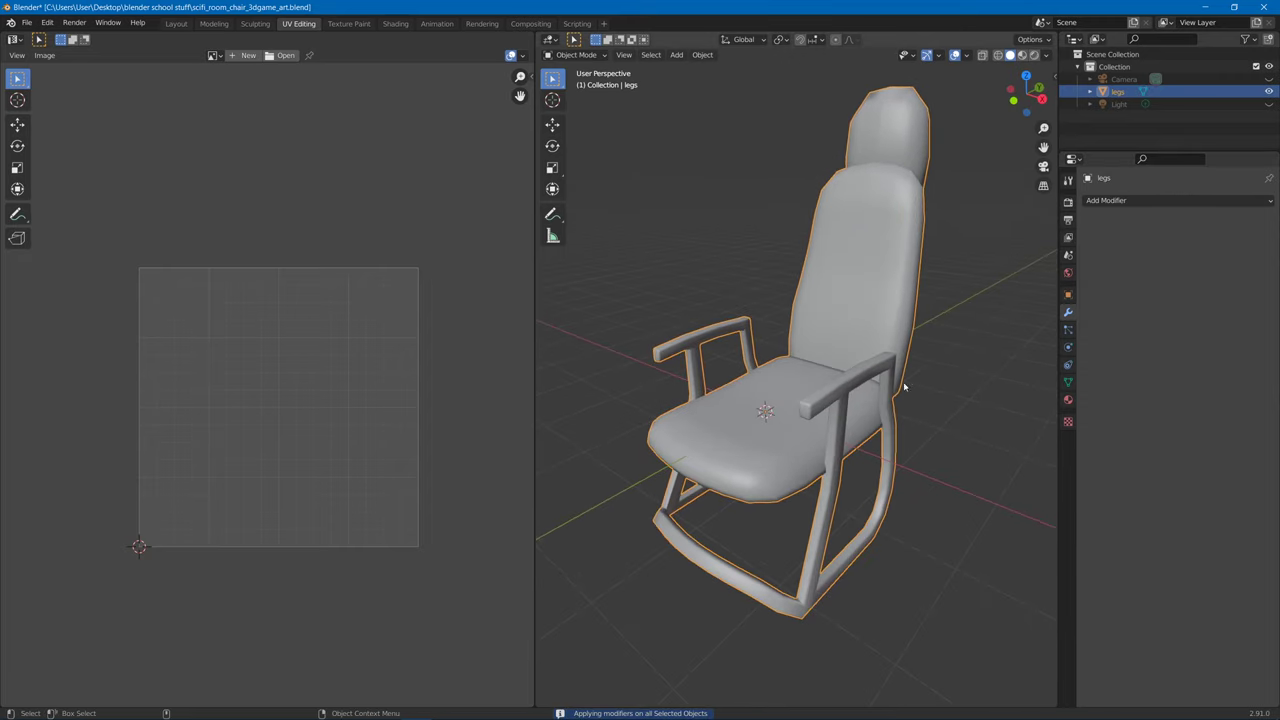
# Switch to Material Preview and apply a 2048 TexTools checker map to the chair.
pyautogui.click(1021, 55)
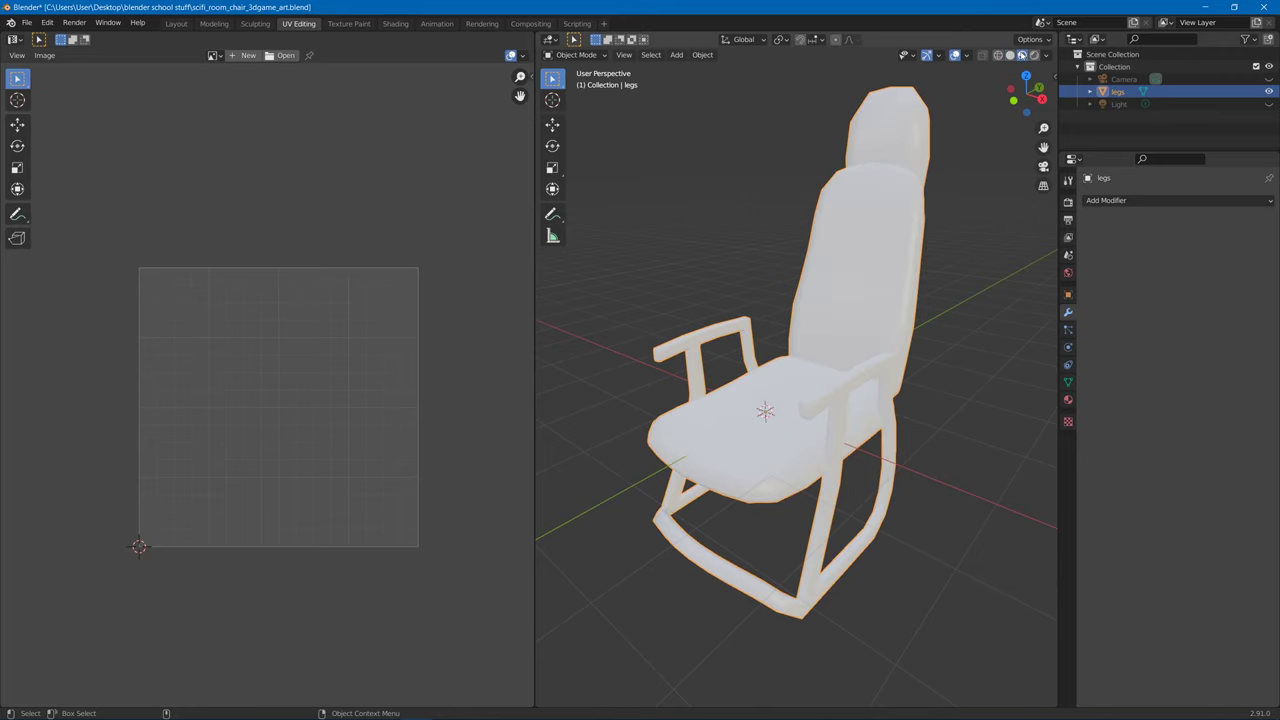
pyautogui.moveTo(865, 251); pyautogui.dragTo(885, 251, button='middle')
pyautogui.click(531, 75)
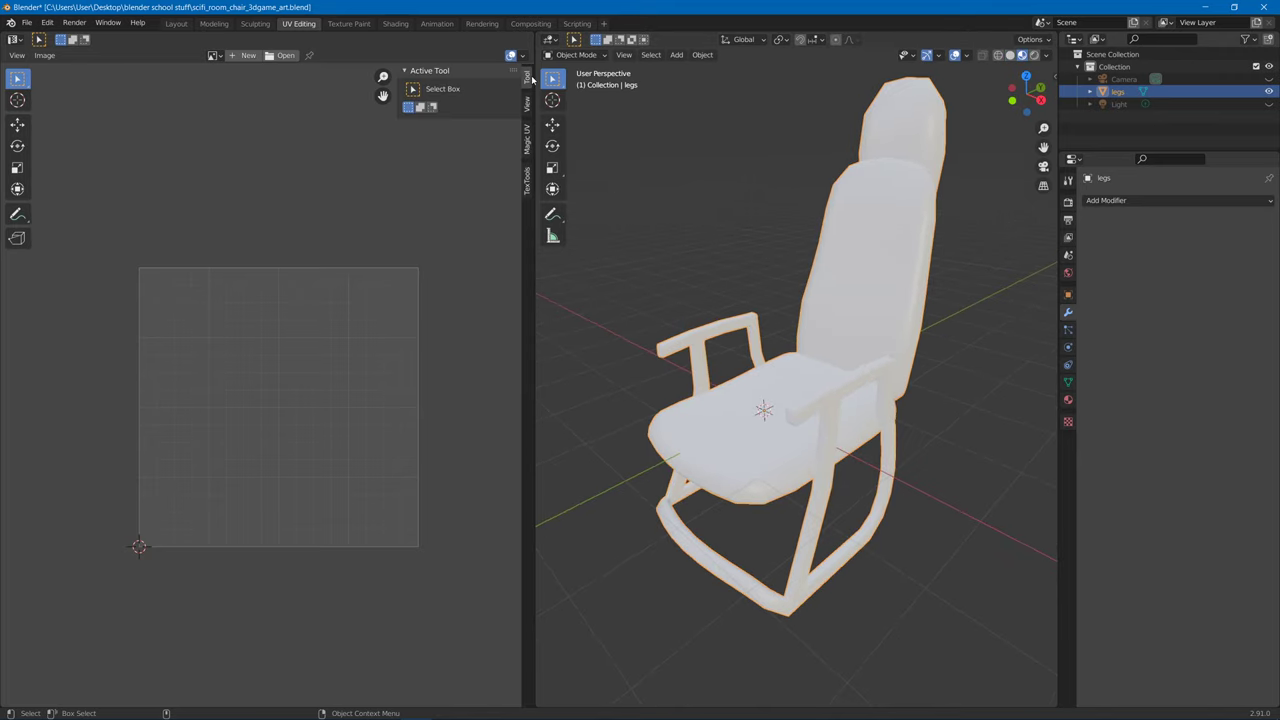
pyautogui.click(526, 190)
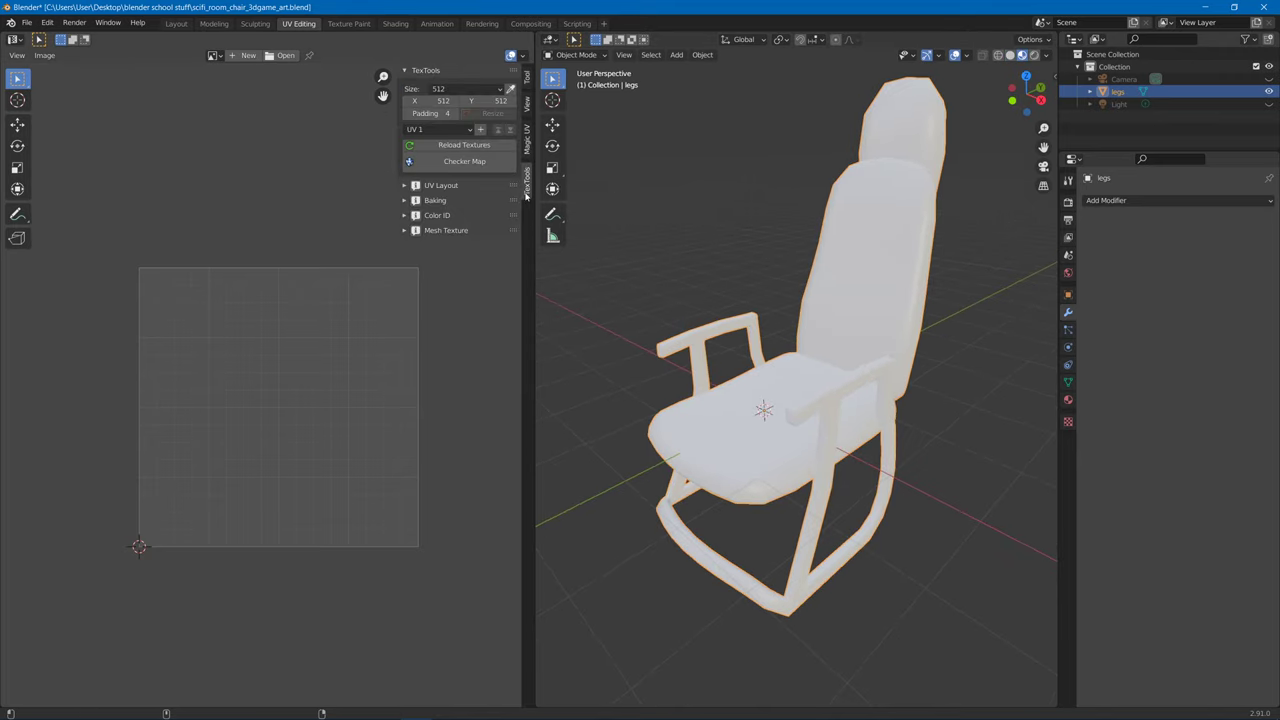
pyautogui.click(466, 88)
pyautogui.click(460, 188)
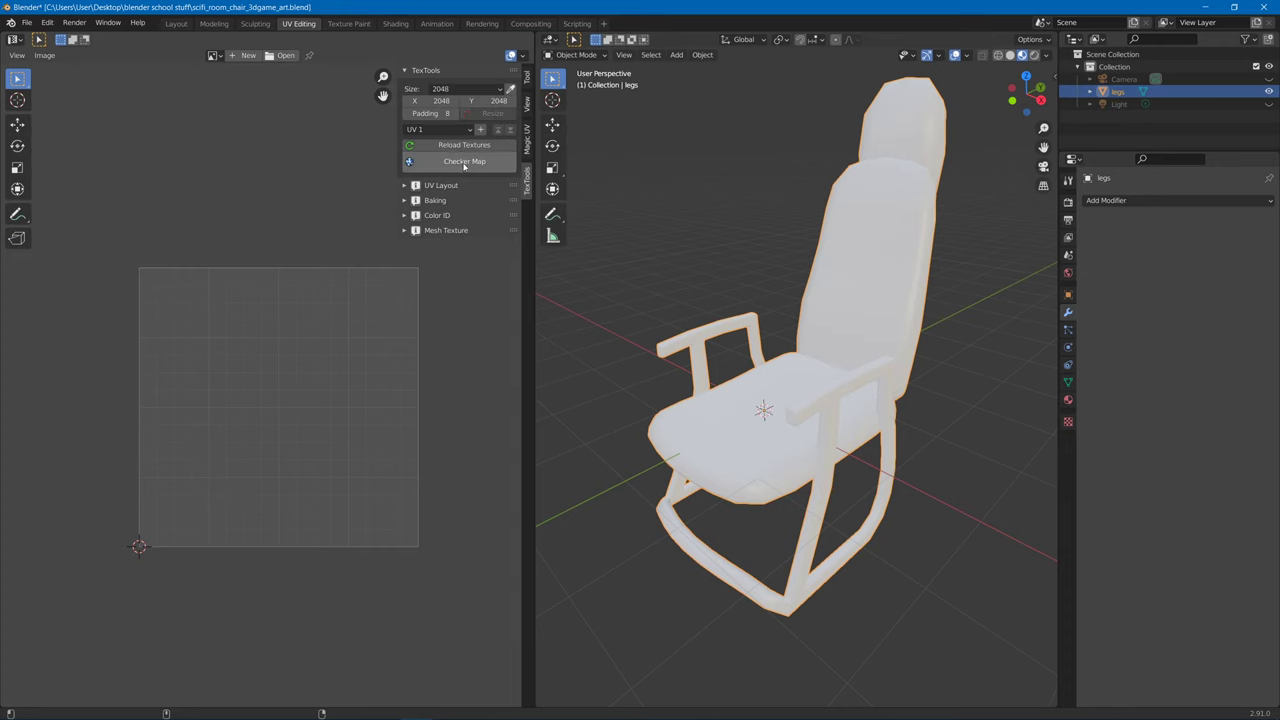
pyautogui.click(464, 162)
pyautogui.moveTo(696, 326); pyautogui.dragTo(904, 379, button='middle')
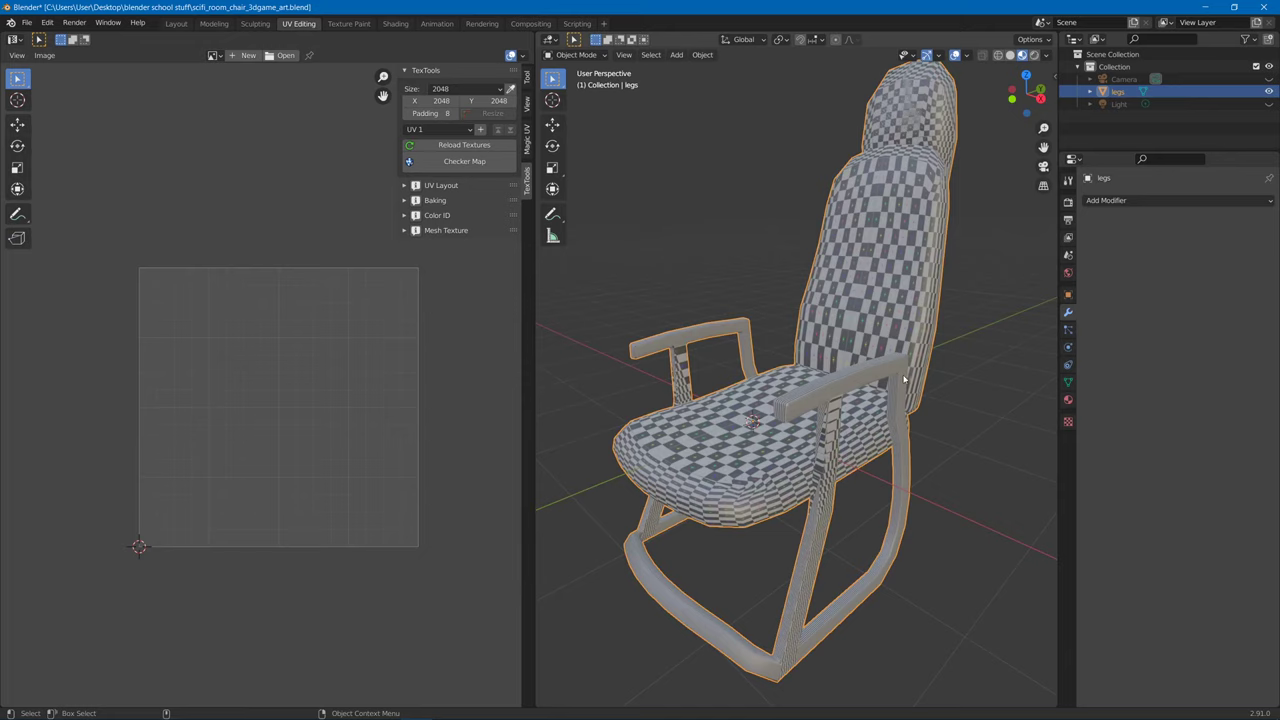
# Show the sidebar, enter Edit Mode and select all linked geometry of the chair legs.
pyautogui.click(1053, 80)
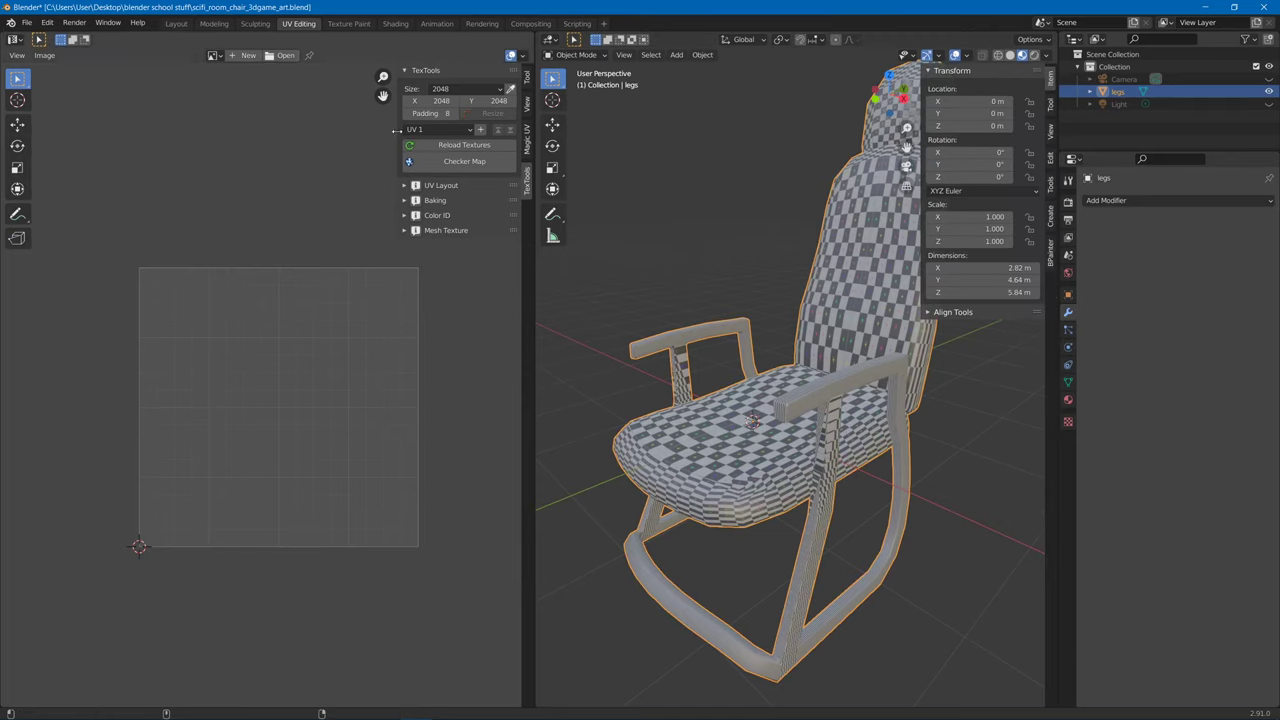
pyautogui.moveTo(397, 130)
pyautogui.mouseDown()
pyautogui.moveTo(534, 133)
pyautogui.moveTo(404, 138)
pyautogui.mouseUp()
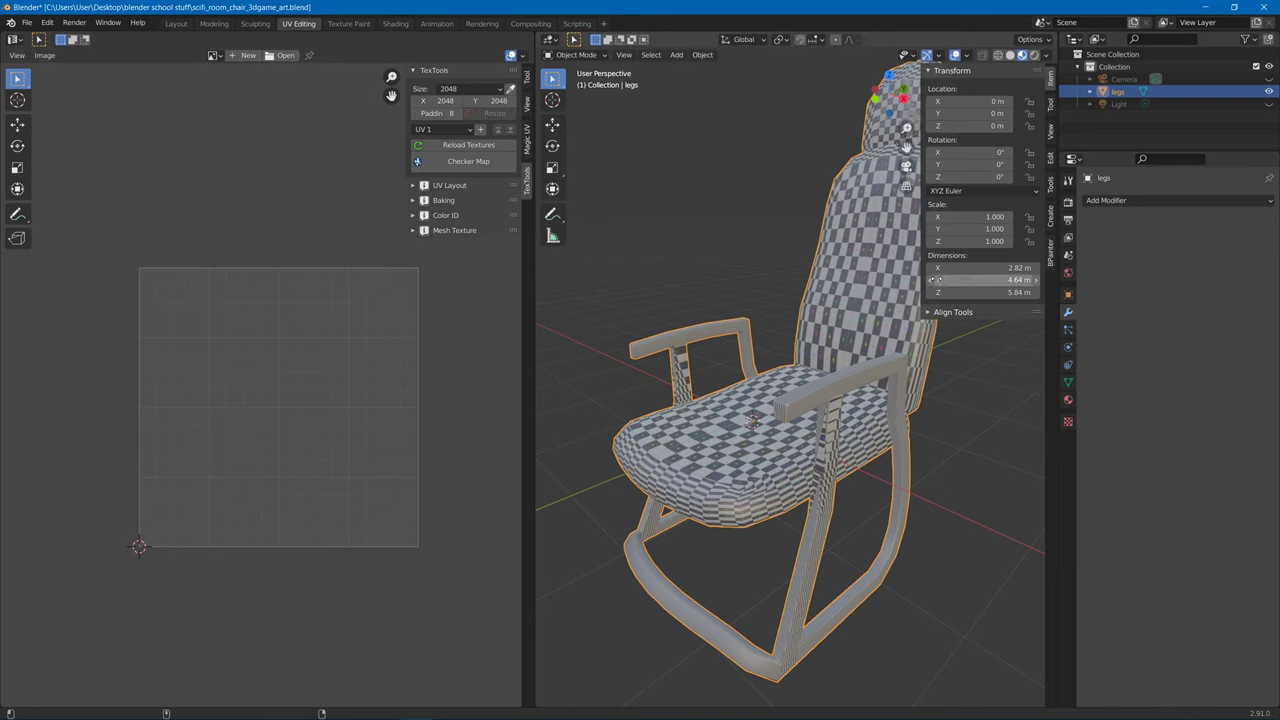
pyautogui.moveTo(838, 270); pyautogui.dragTo(812, 262, button='middle')
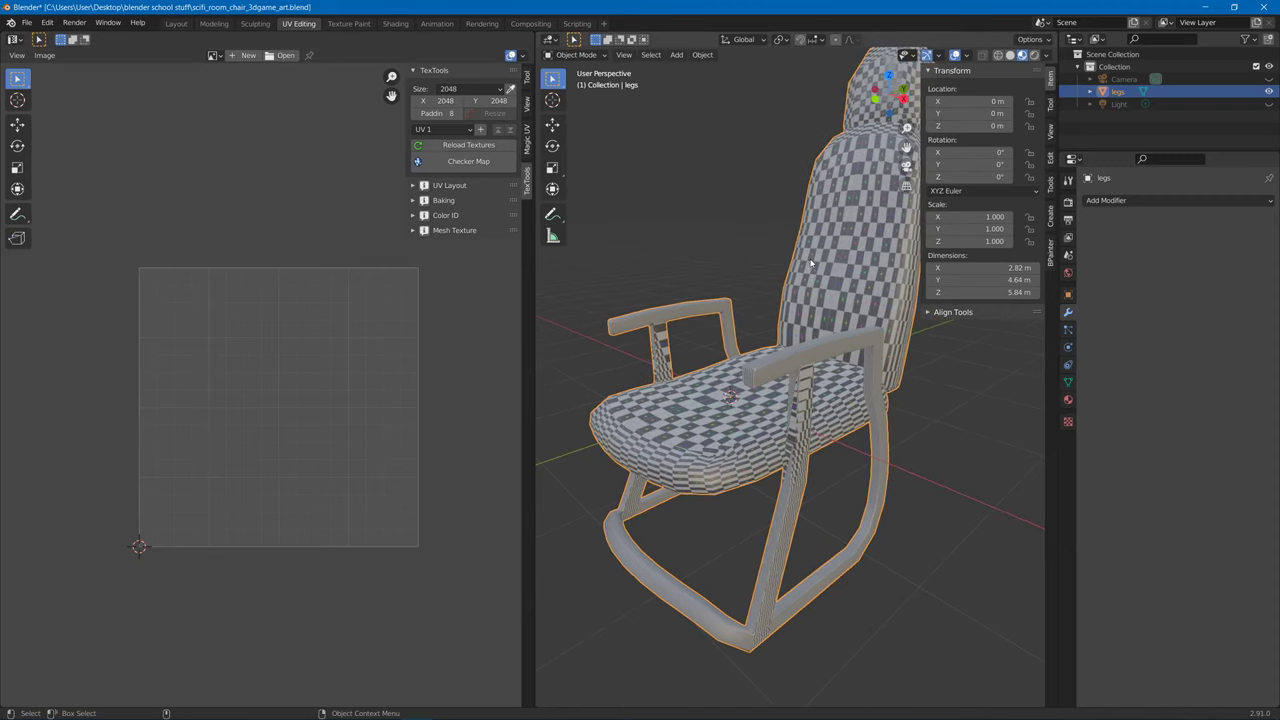
pyautogui.press('Tab')
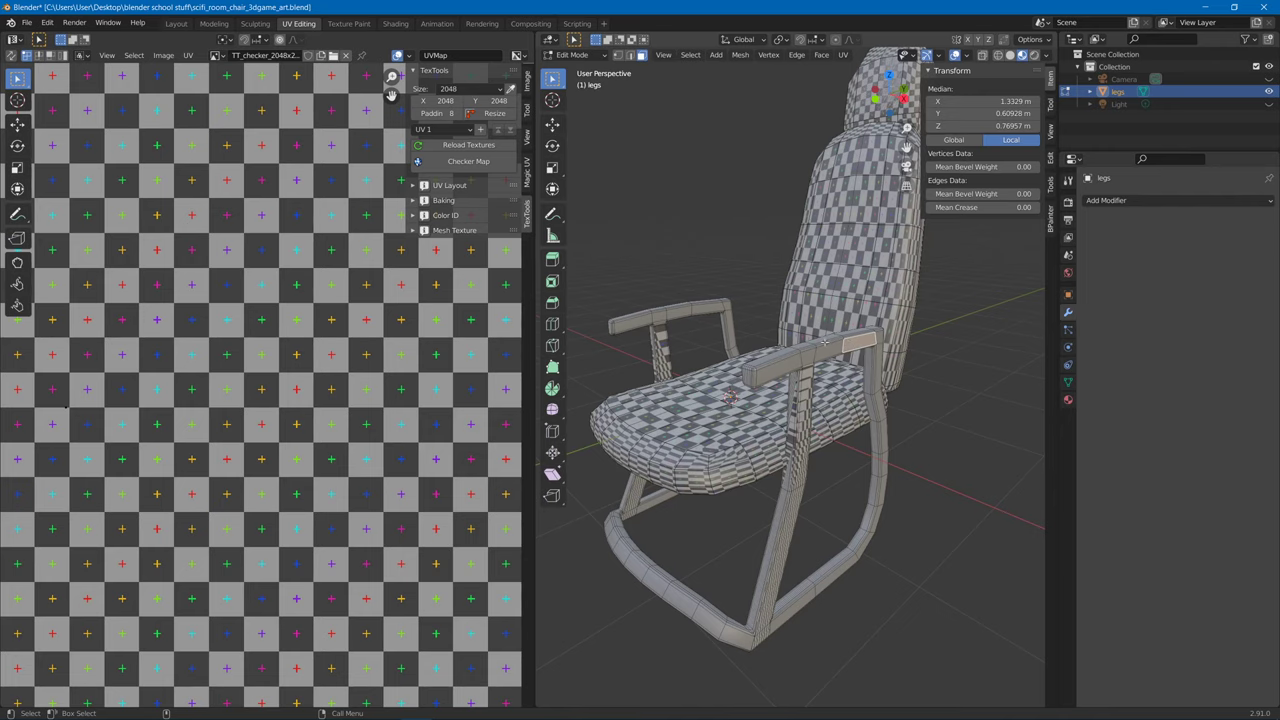
pyautogui.hotkey('ctrl', 'l')
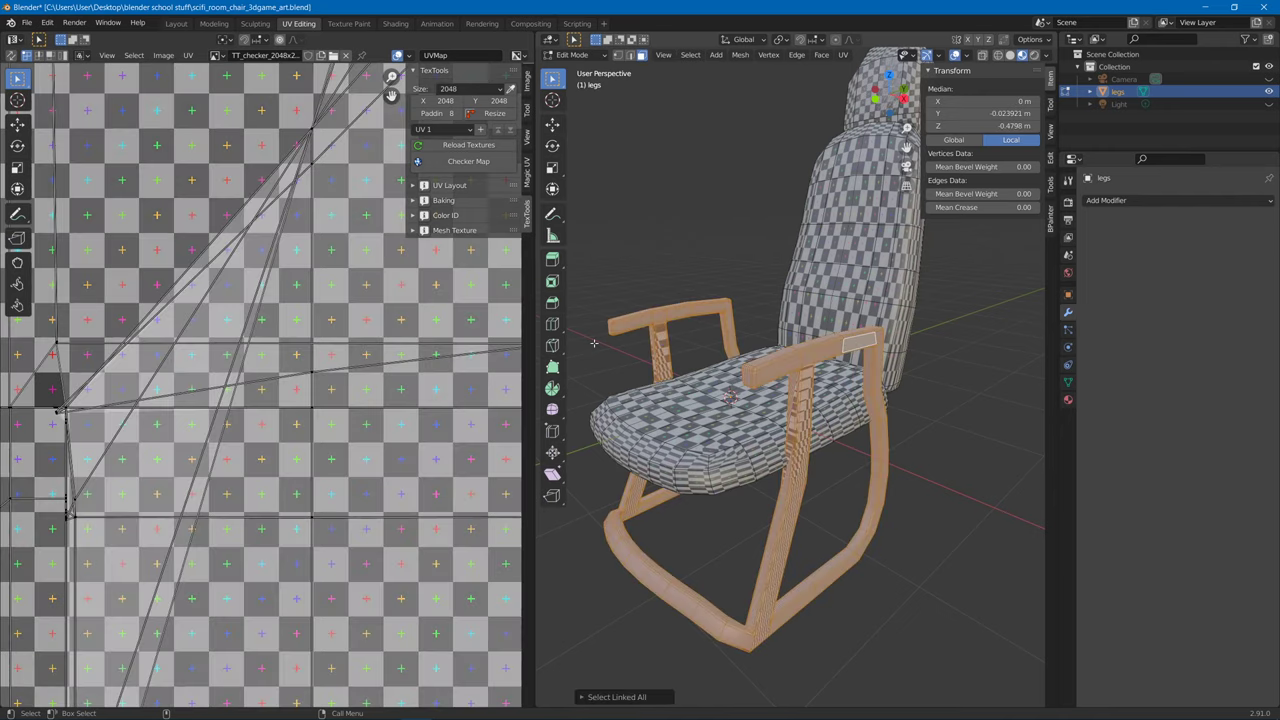
pyautogui.scroll(-8, 300, 400)
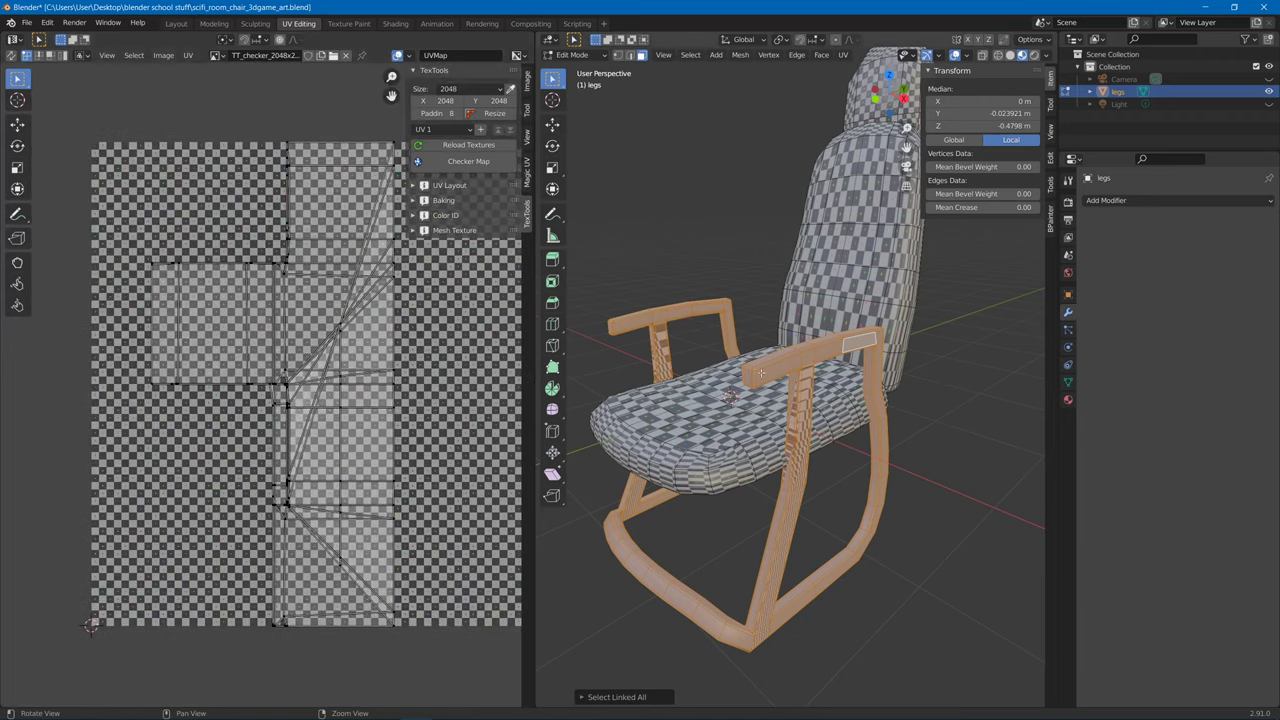
pyautogui.click(696, 58)
# Box-project the selected legs' UVs from the UV Mapping panel with UVW enabled.
pyautogui.moveTo(731, 263)
pyautogui.click(1051, 161)
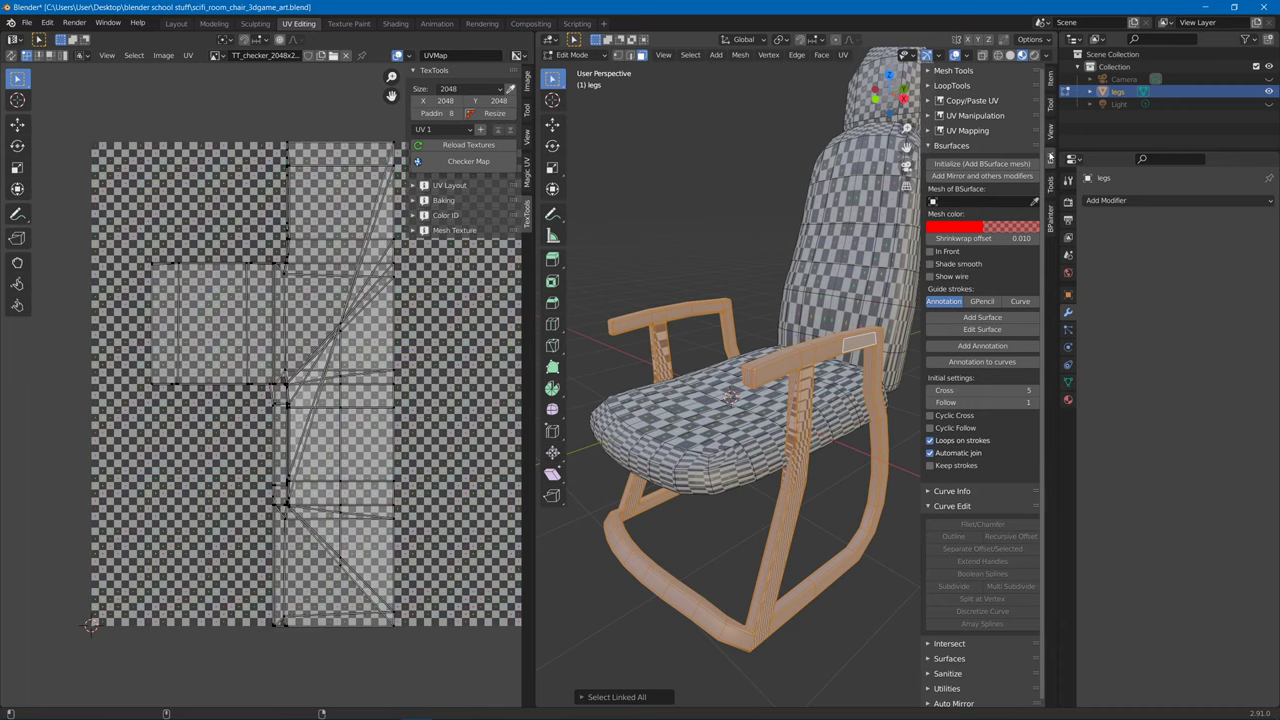
pyautogui.click(955, 146)
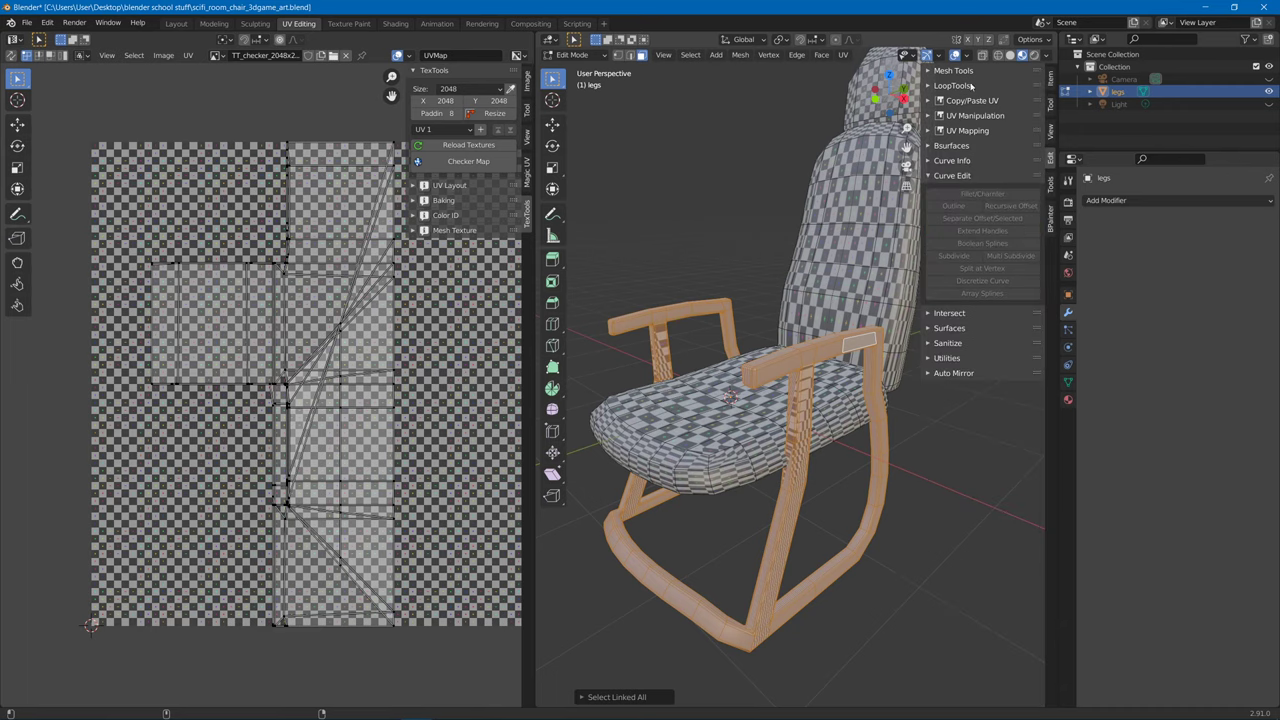
pyautogui.click(958, 176)
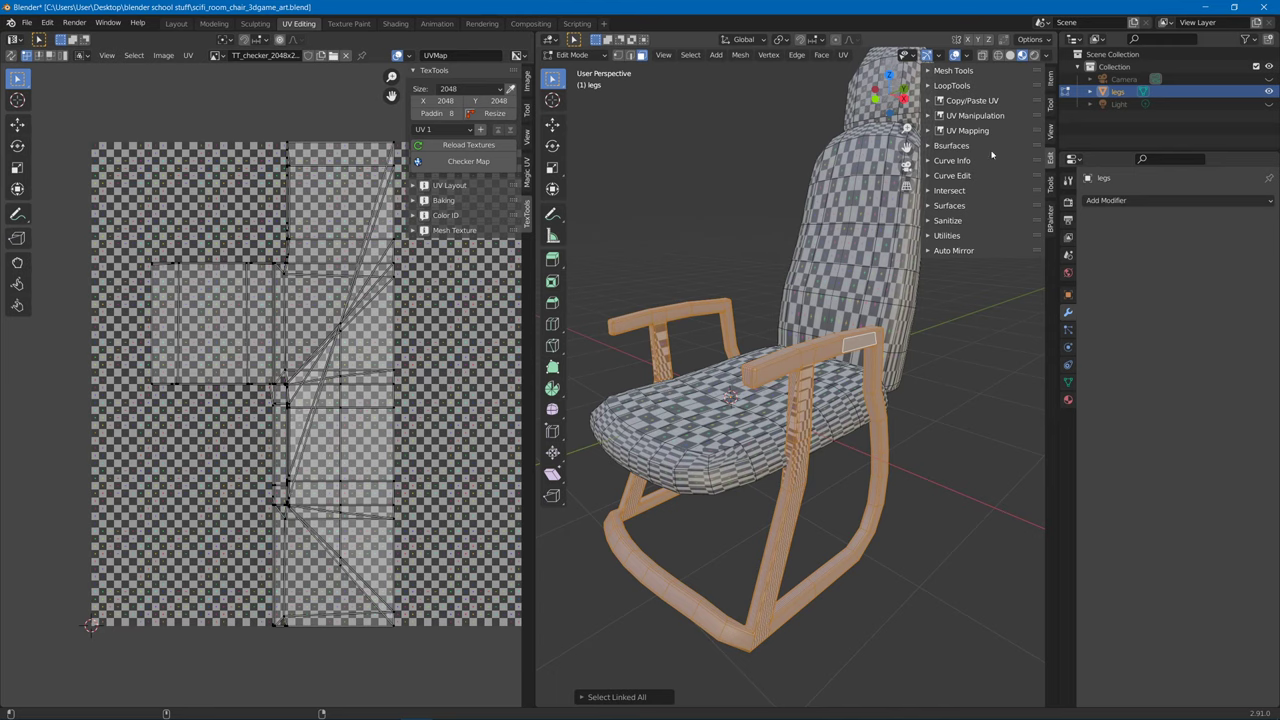
pyautogui.click(962, 132)
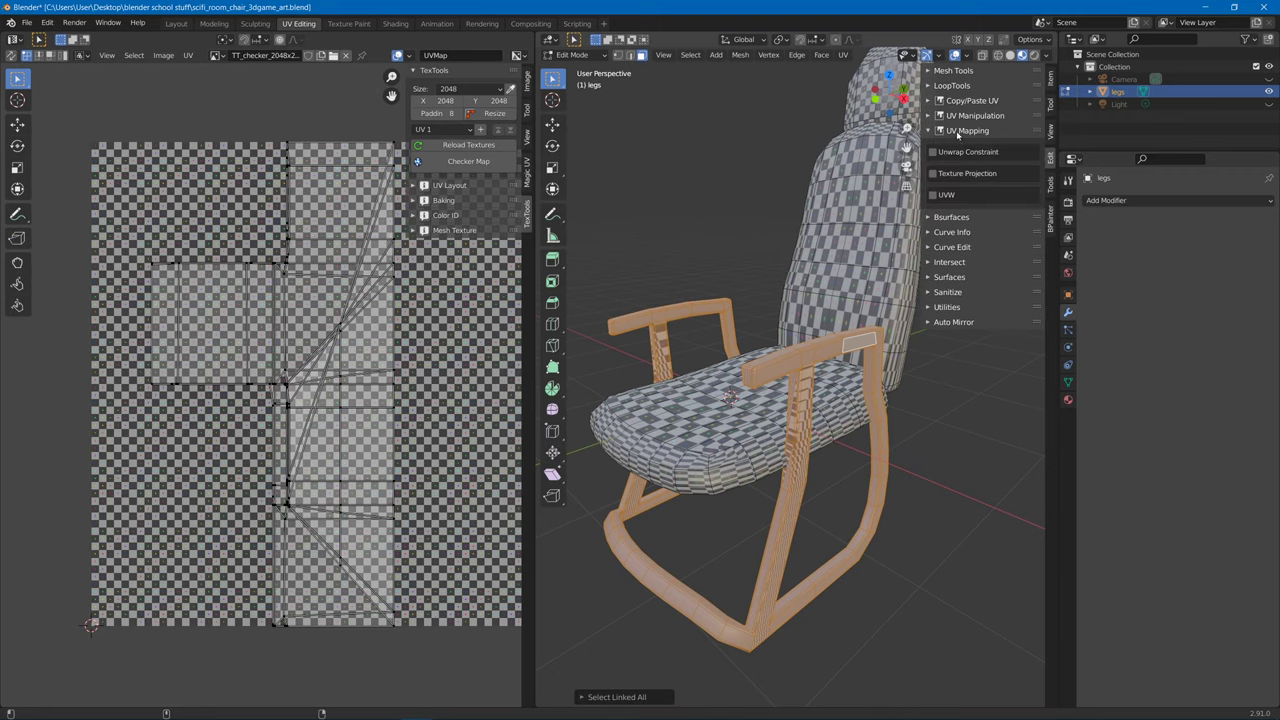
pyautogui.click(941, 196)
pyautogui.click(955, 213)
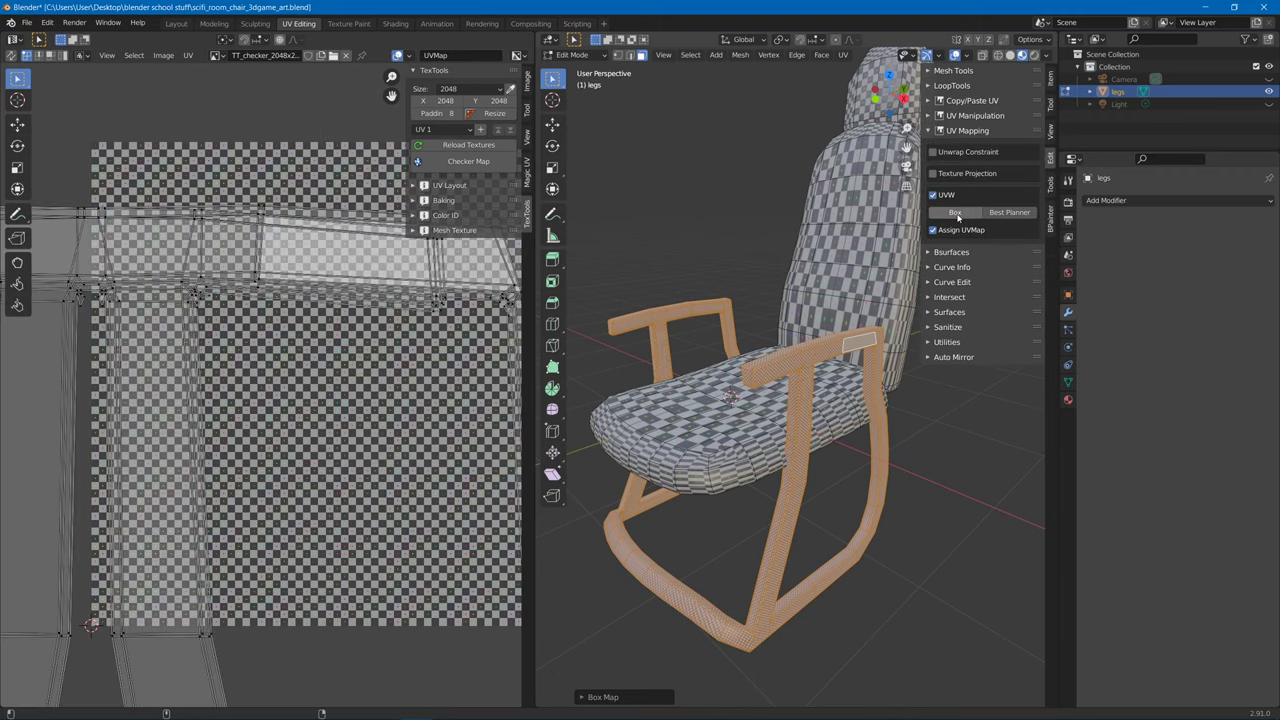
pyautogui.scroll(-5, 320, 342)
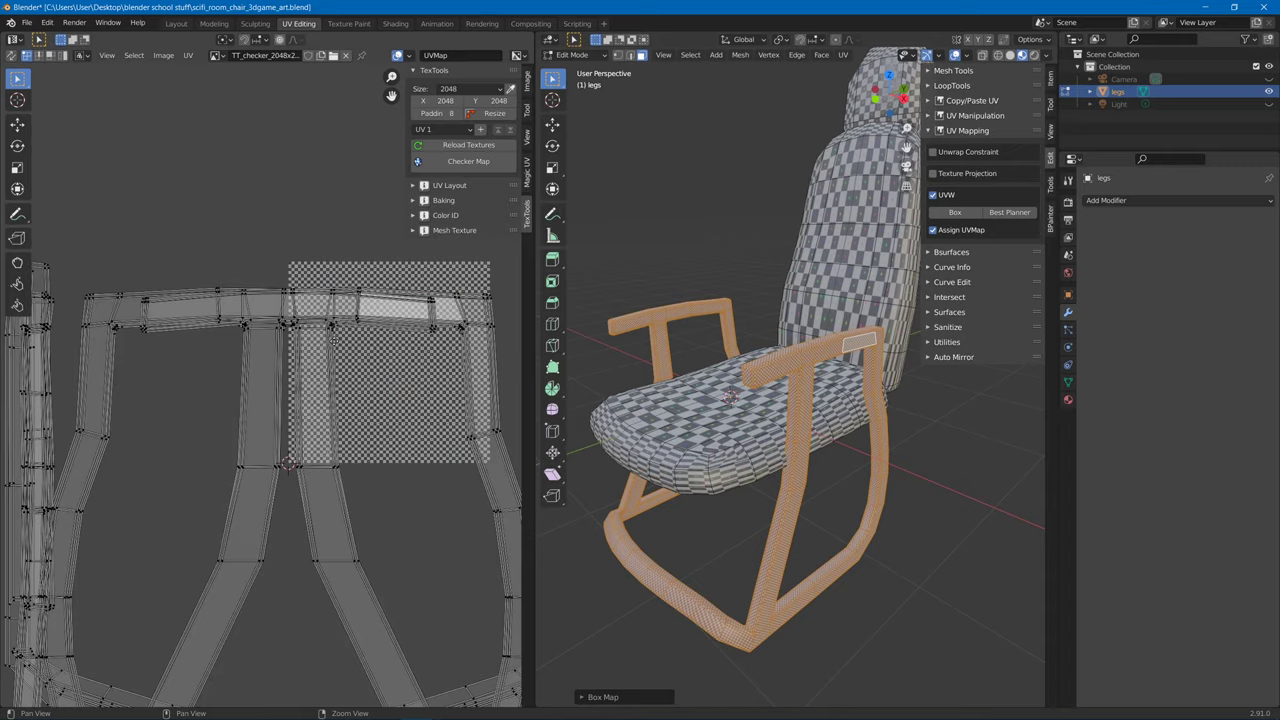
pyautogui.moveTo(320, 342); pyautogui.dragTo(241, 288, button='middle')
pyautogui.scroll(1, 241, 288)
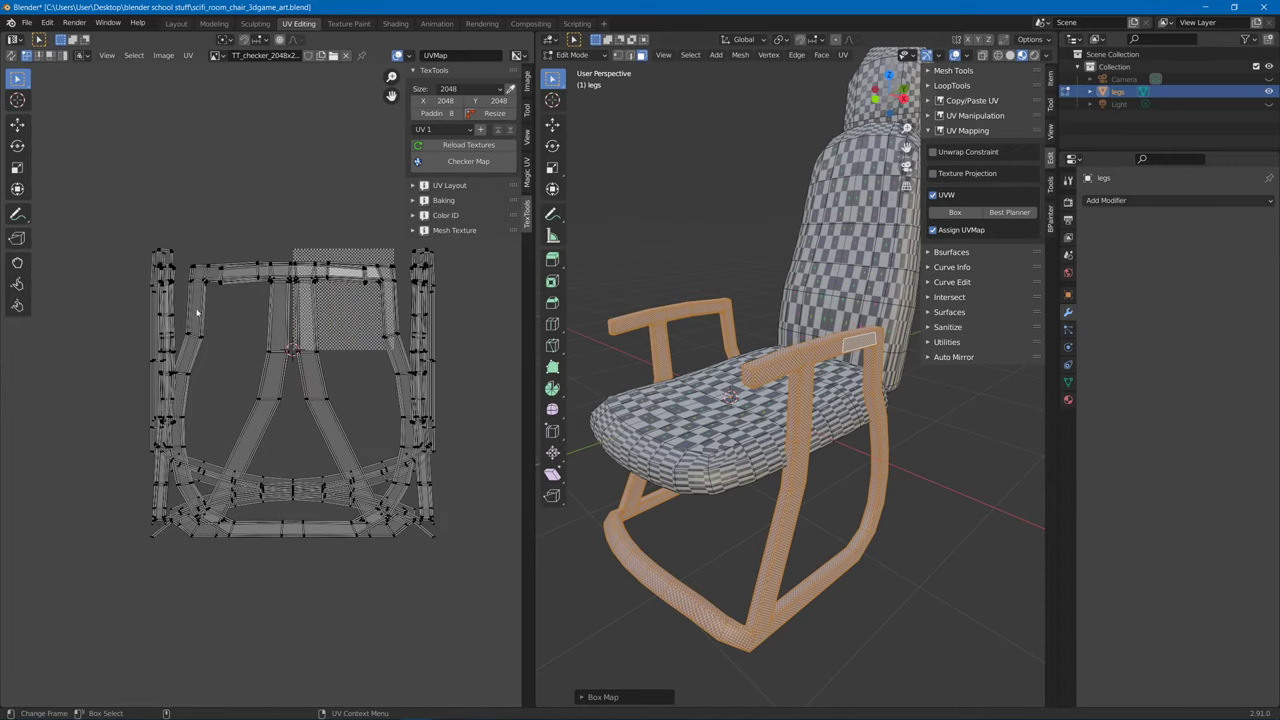
pyautogui.moveTo(888, 90); pyautogui.dragTo(910, 94)
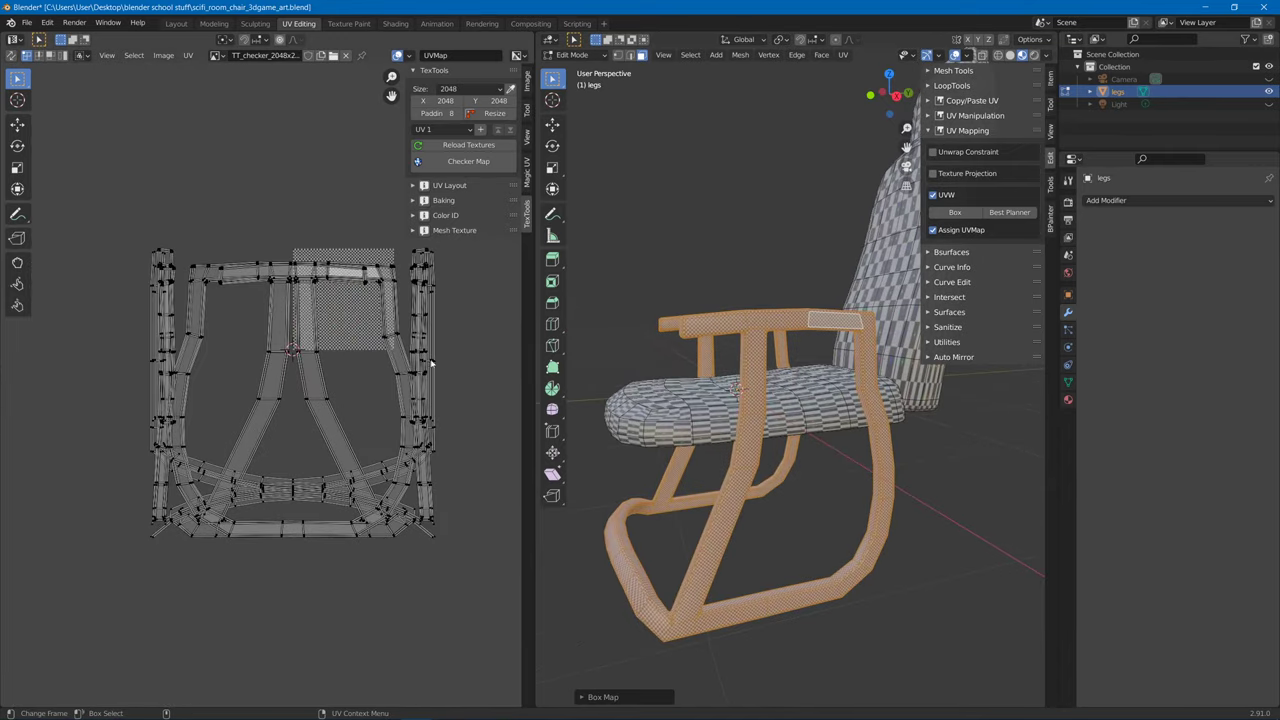
pyautogui.moveTo(740, 440); pyautogui.dragTo(765, 346, button='middle')
pyautogui.scroll(4, 771, 466)
pyautogui.moveTo(725, 408); pyautogui.dragTo(725, 272, button='middle')
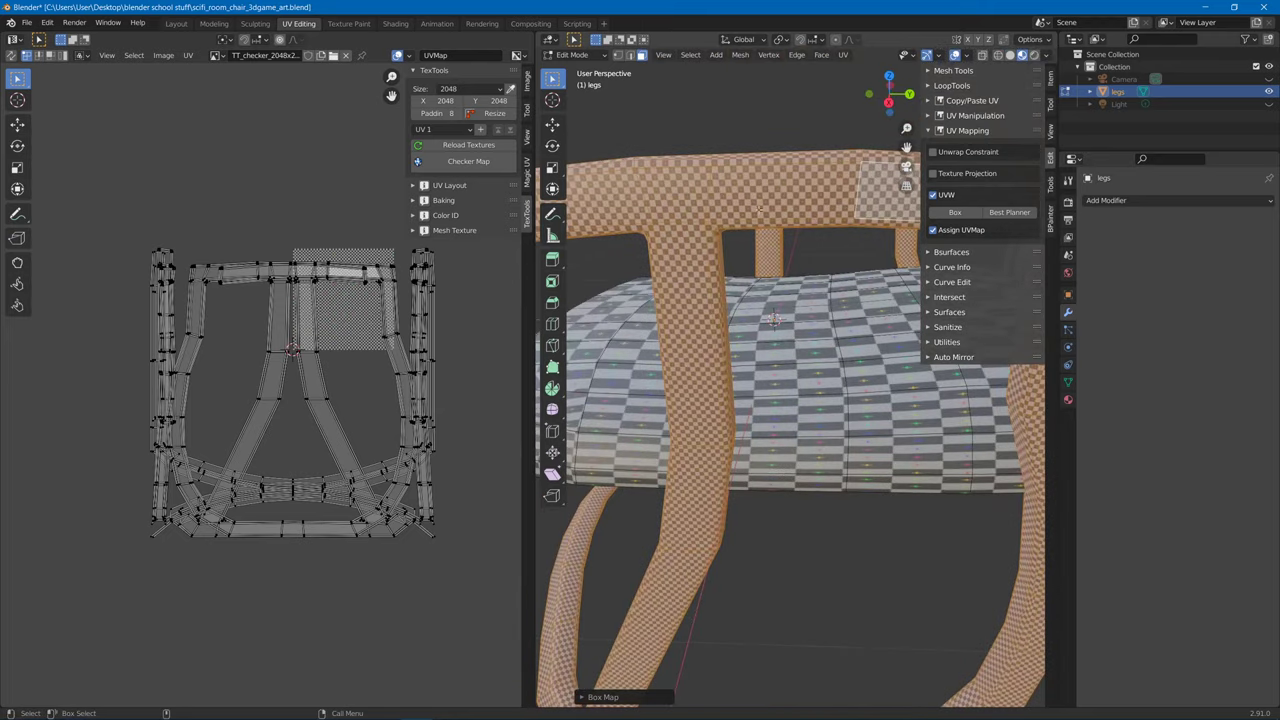
pyautogui.moveTo(774, 320); pyautogui.dragTo(742, 345, button='middle')
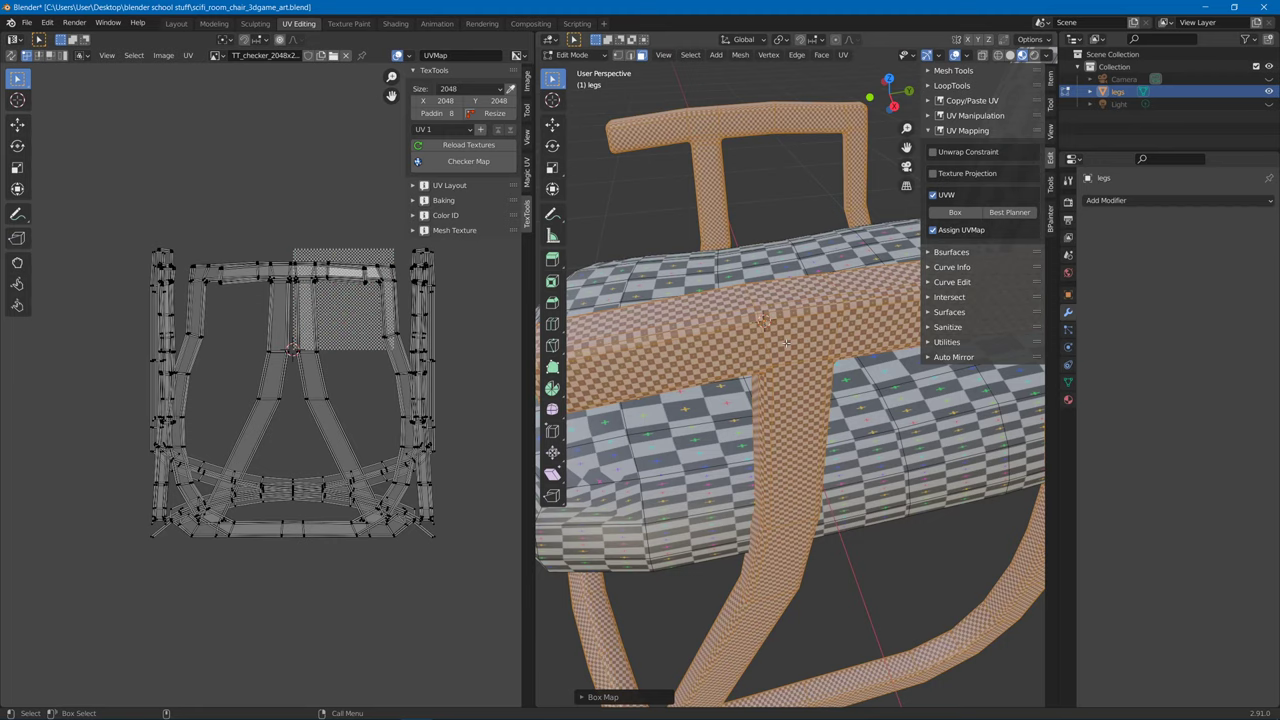
pyautogui.moveTo(787, 343); pyautogui.dragTo(745, 359, button='middle')
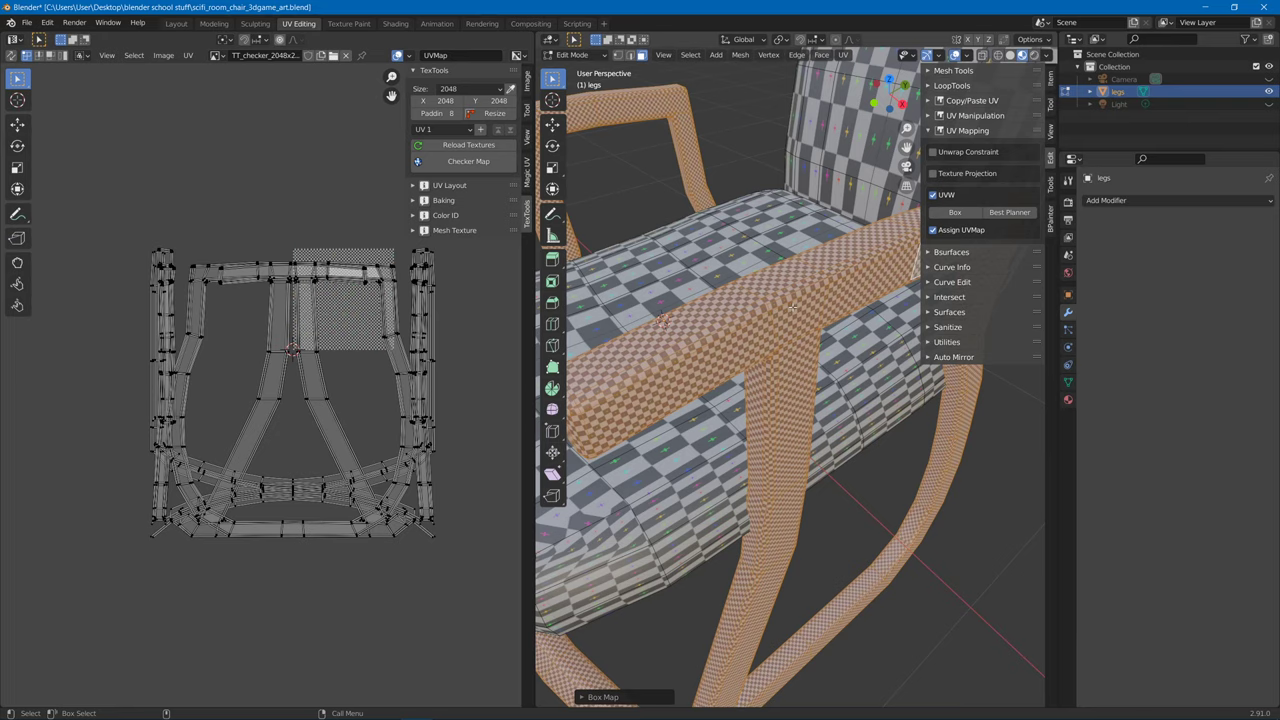
pyautogui.moveTo(812, 296); pyautogui.dragTo(753, 355, button='middle')
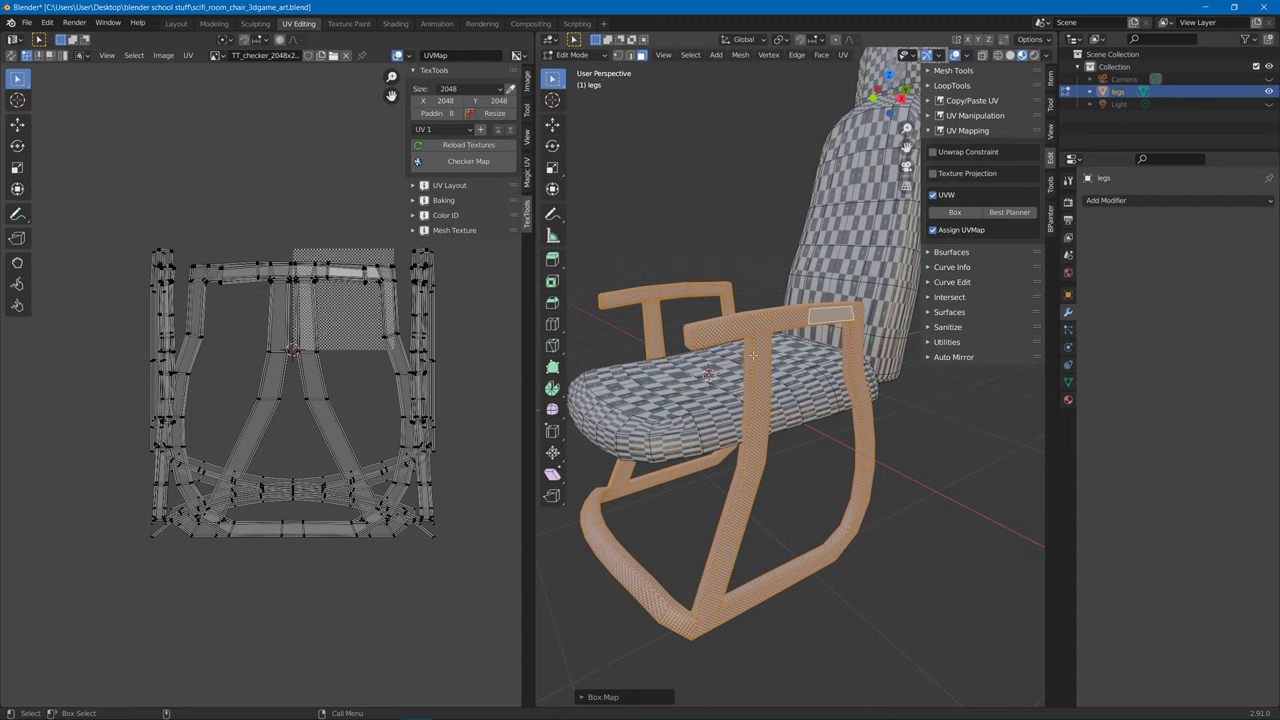
pyautogui.moveTo(826, 413); pyautogui.dragTo(837, 227, button='middle')
pyautogui.moveTo(812, 277); pyautogui.dragTo(748, 250, button='middle')
# Deselect all, then mark the selected headrest and cushion edge loops as UV seams.
pyautogui.hotkey('alt', 'a')
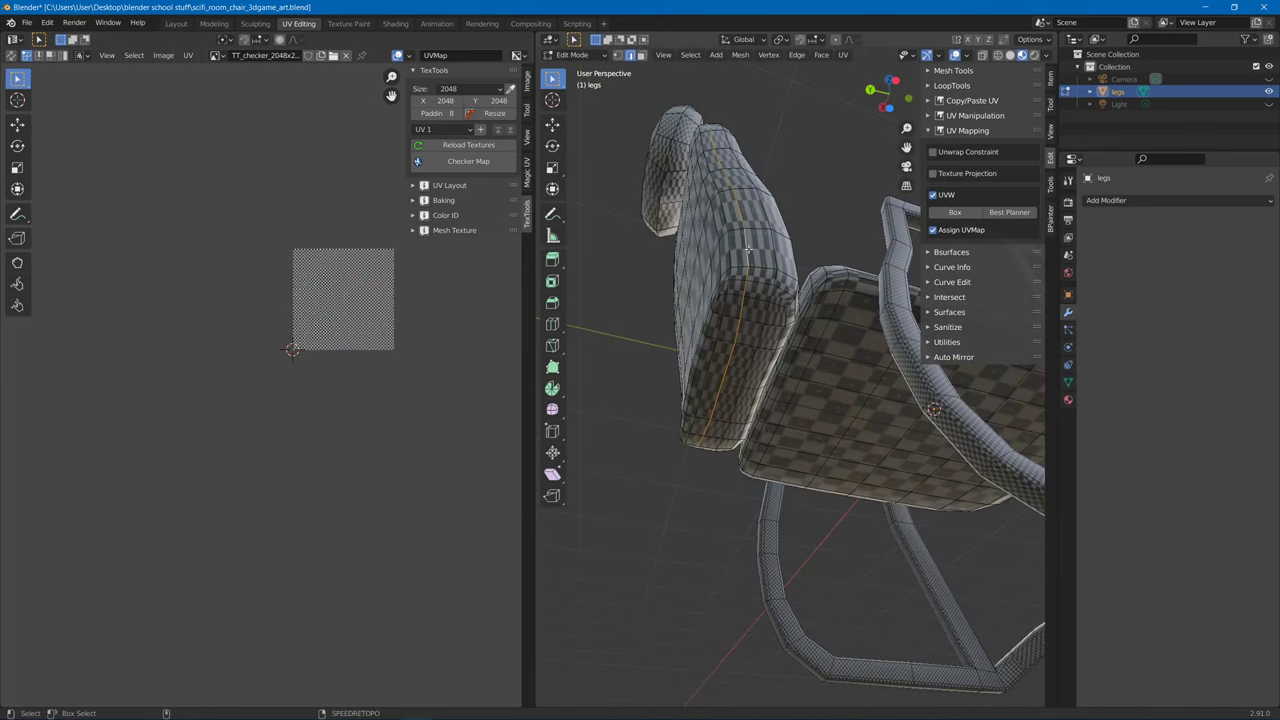
pyautogui.moveTo(854, 347); pyautogui.dragTo(856, 445, button='middle')
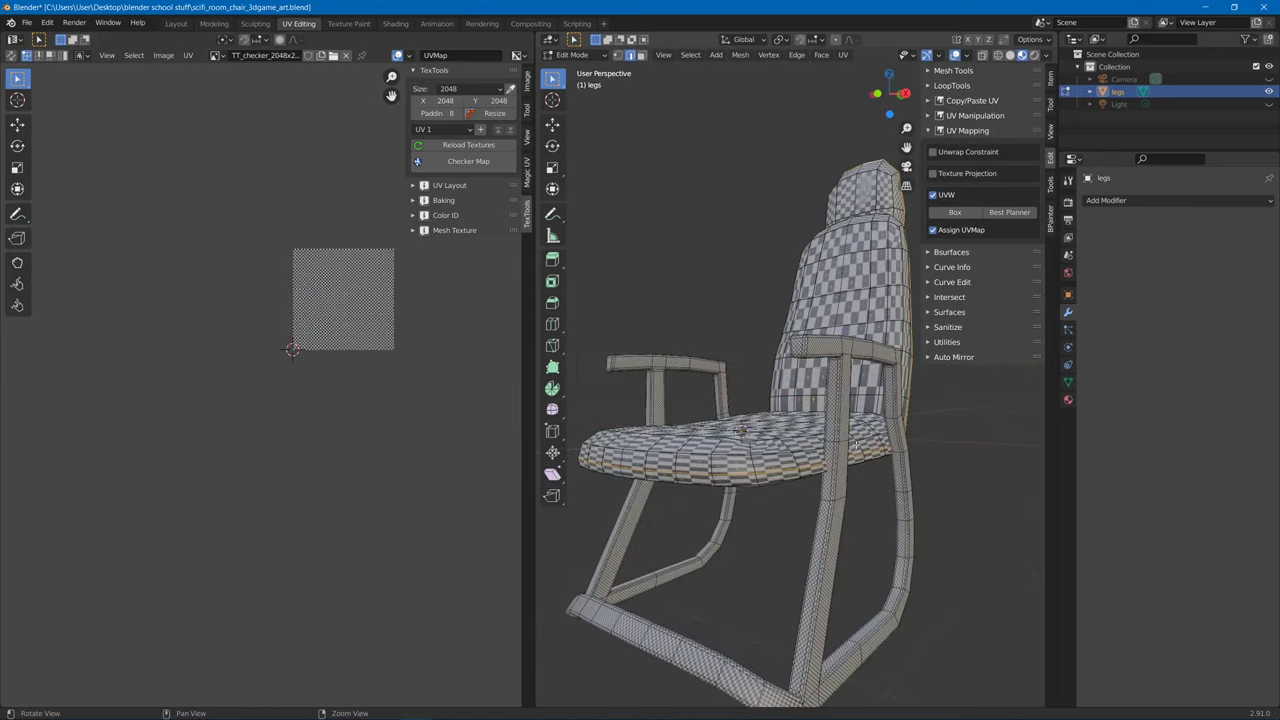
pyautogui.moveTo(665, 463); pyautogui.dragTo(748, 461, button='middle')
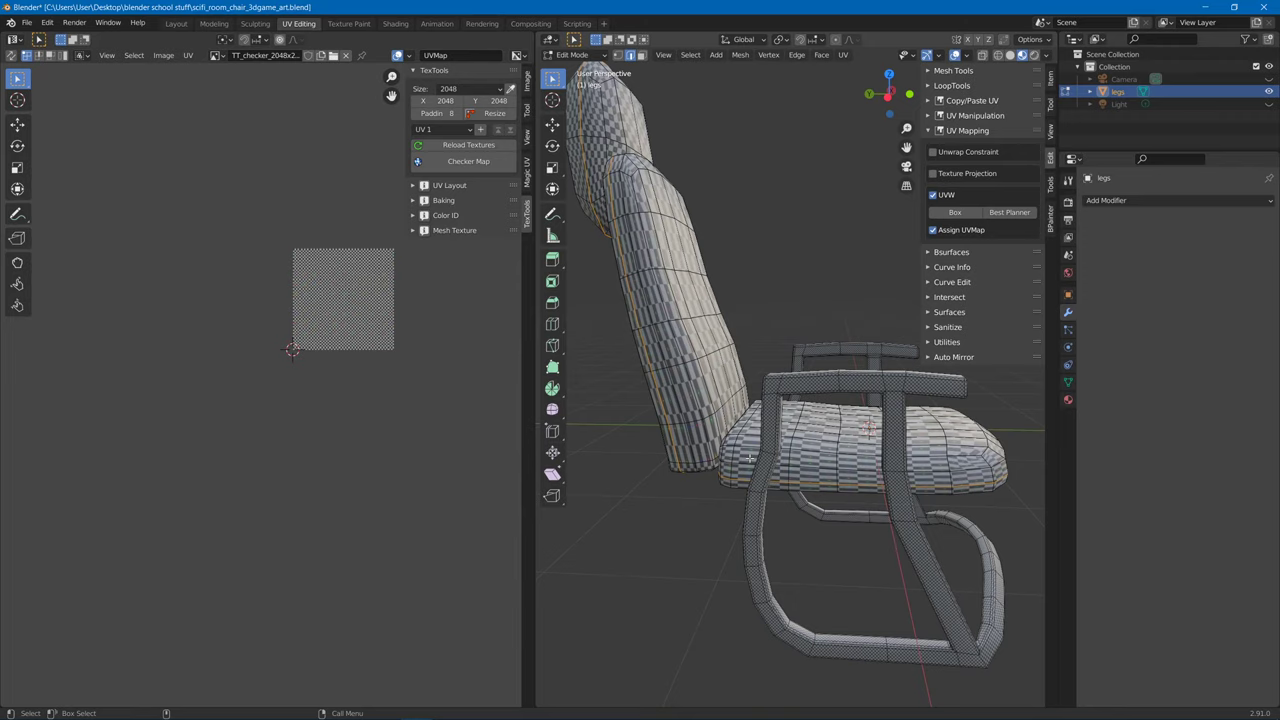
pyautogui.moveTo(749, 458); pyautogui.dragTo(690, 325, button='middle')
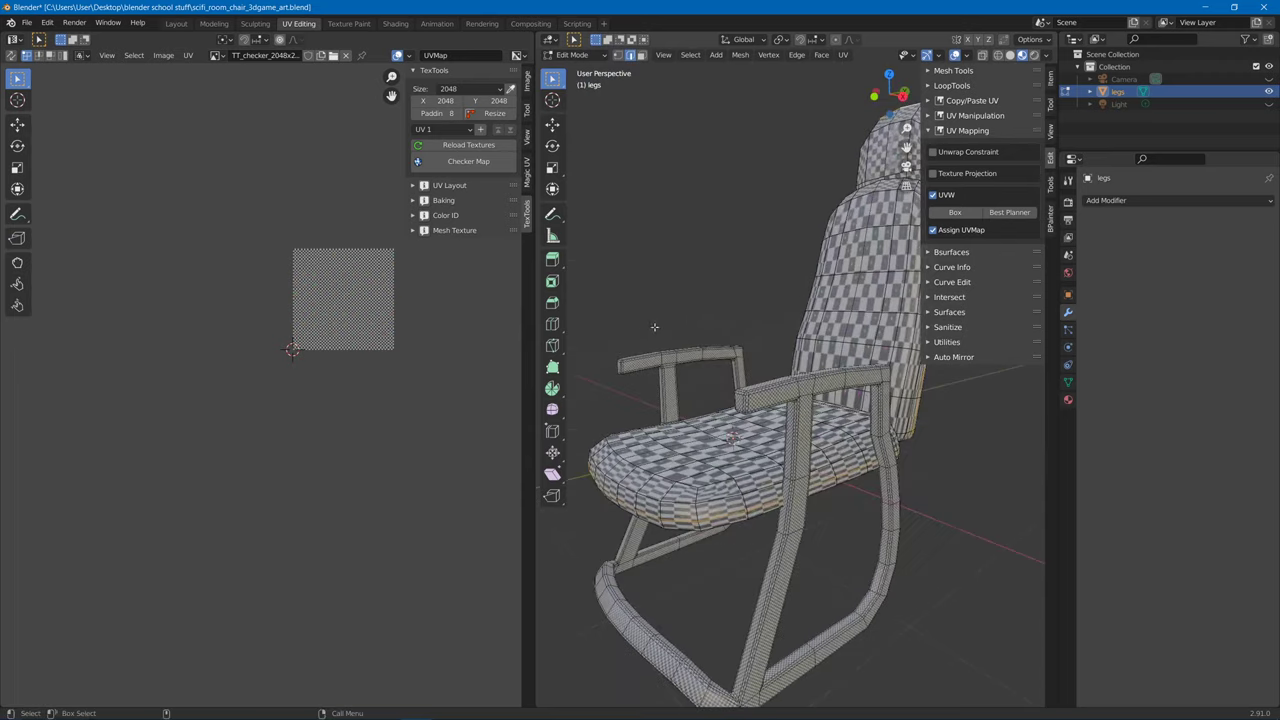
pyautogui.rightClick(683, 312)
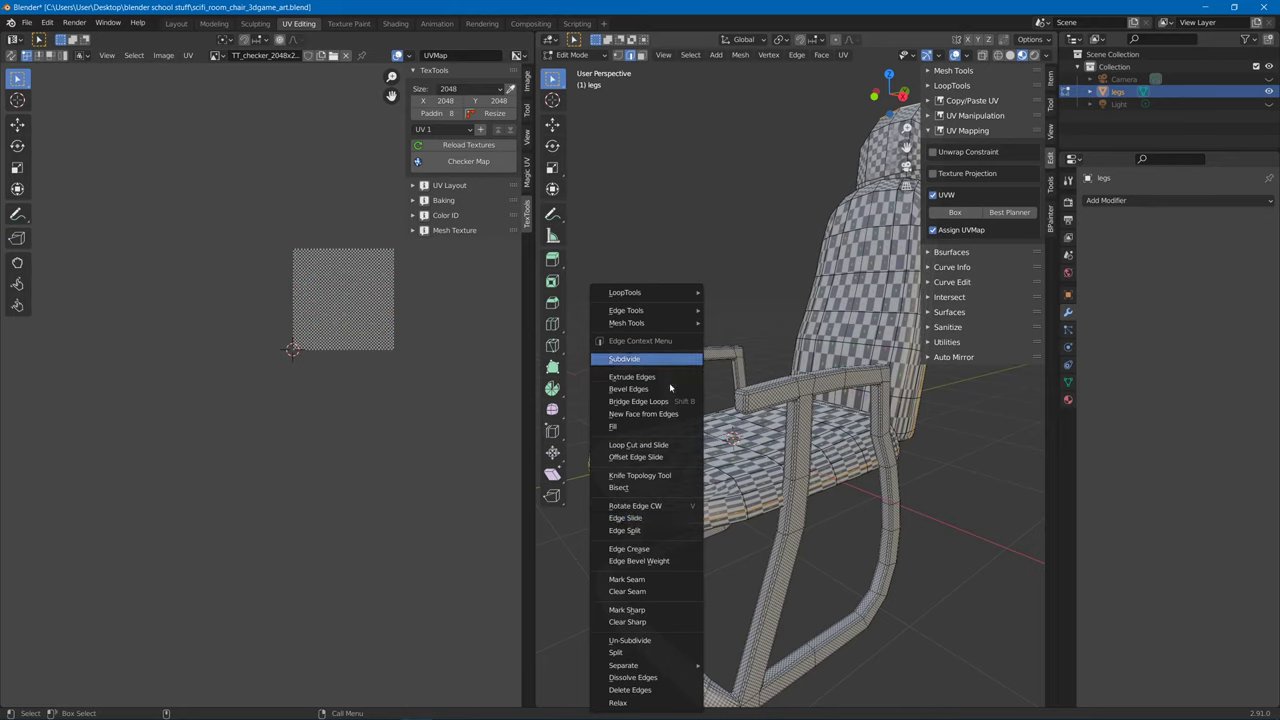
pyautogui.click(652, 580)
pyautogui.moveTo(700, 575); pyautogui.dragTo(770, 447, button='middle')
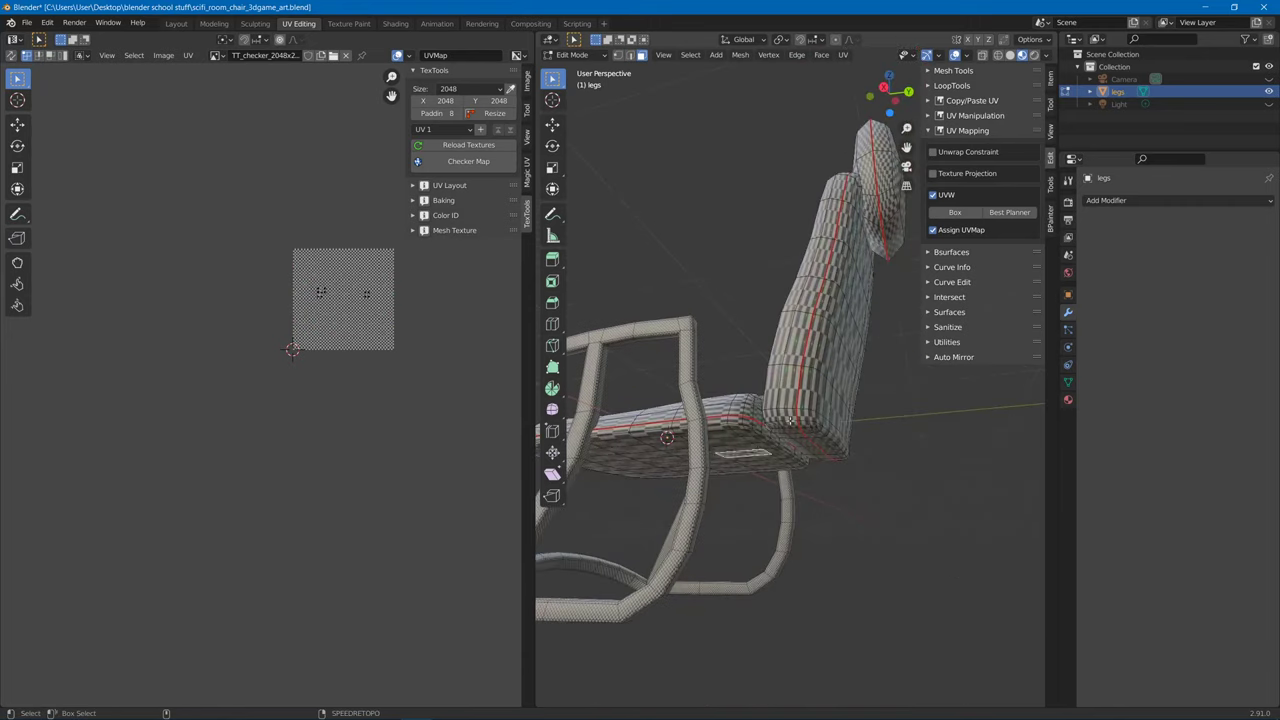
# Select the backrest and headrest faces plus all linked cushion geometry.
pyautogui.moveTo(828, 400); pyautogui.dragTo(818, 274, button='middle')
pyautogui.keyDown('shift'); pyautogui.click(842, 262); pyautogui.keyUp('shift')
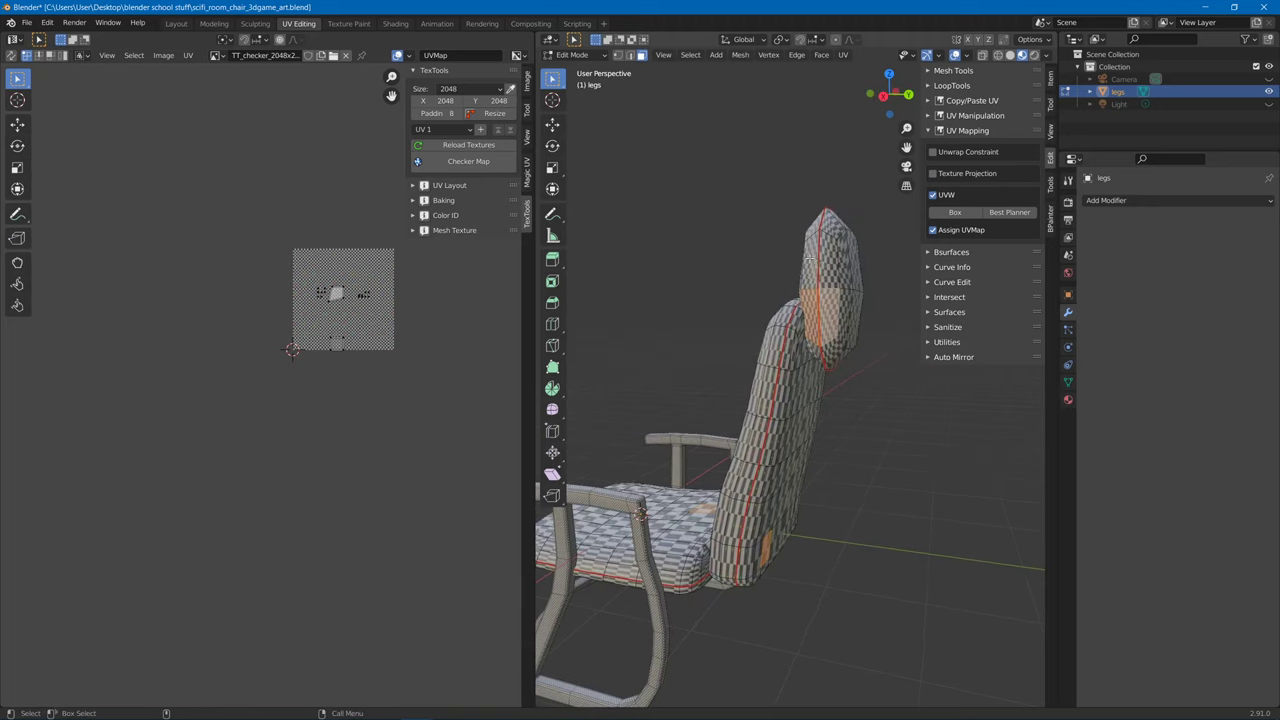
pyautogui.moveTo(769, 346); pyautogui.dragTo(832, 400, button='middle')
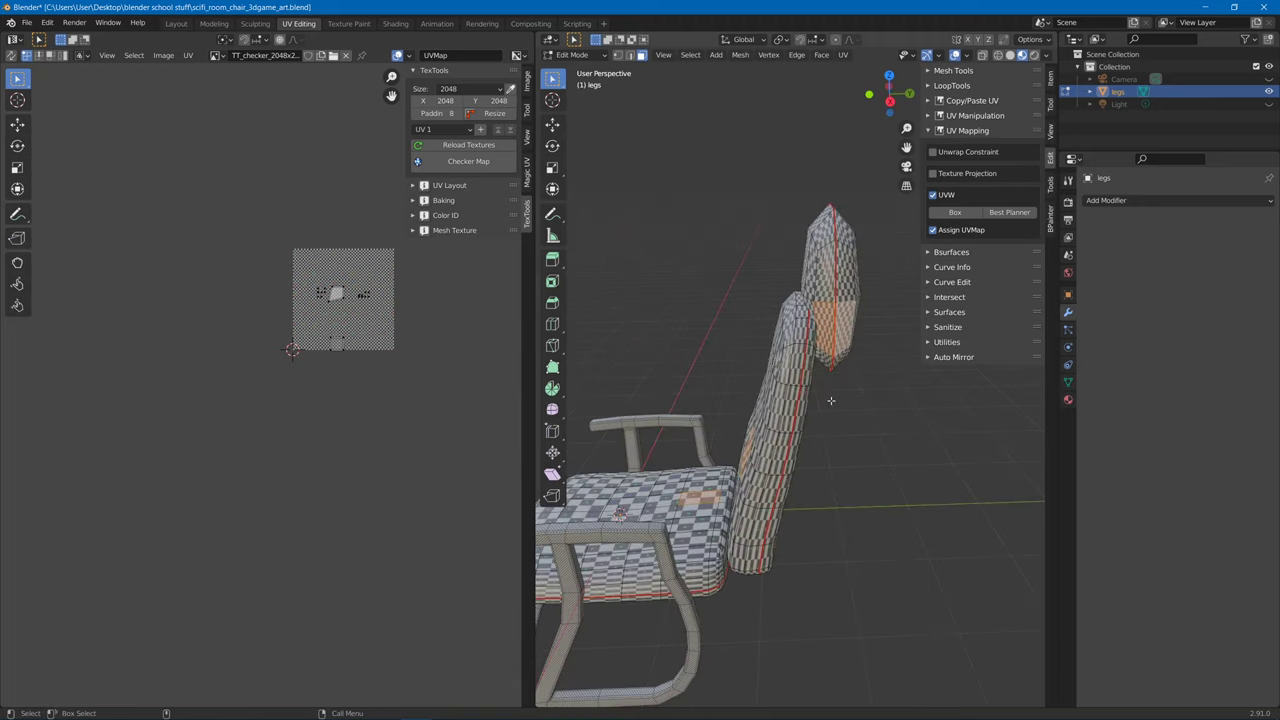
pyautogui.hotkey('ctrl', 'l')
pyautogui.moveTo(846, 453); pyautogui.dragTo(927, 535, button='middle')
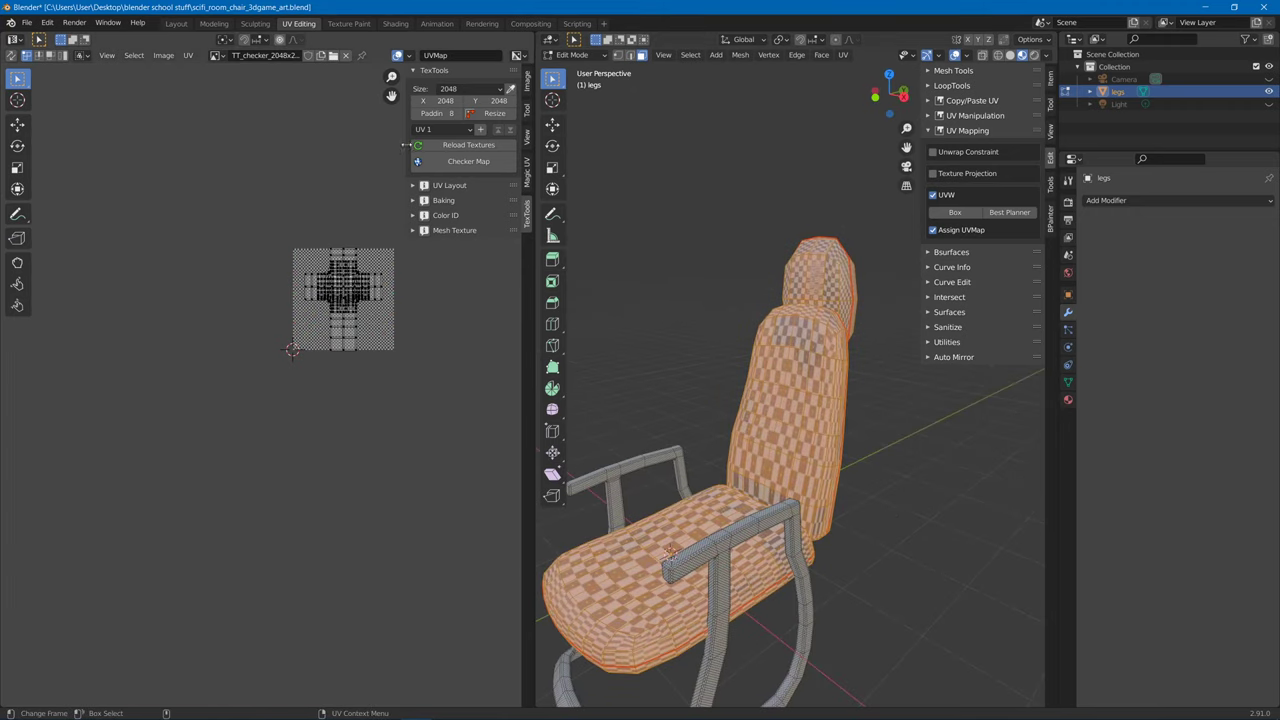
# Unwrap the selected cushions along their seams and frame the whole checker image.
pyautogui.click(187, 56)
pyautogui.moveTo(230, 186)
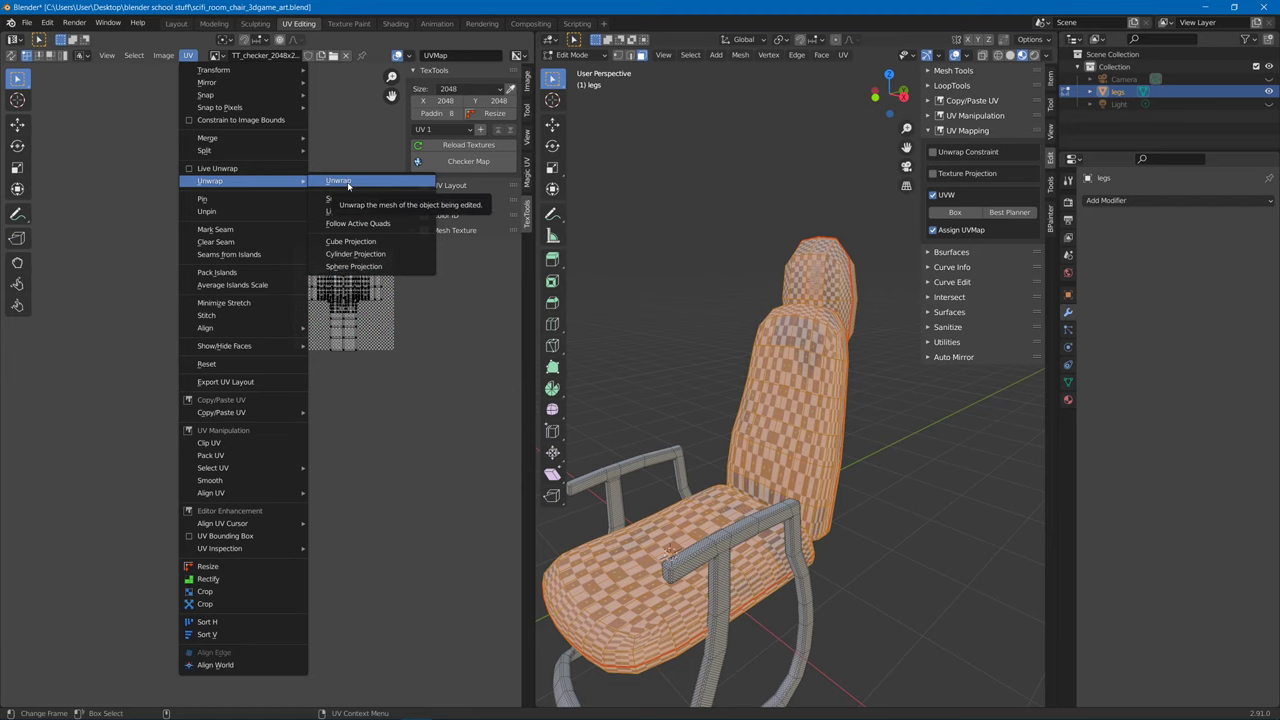
pyautogui.click(348, 186)
pyautogui.scroll(3, 449, 370)
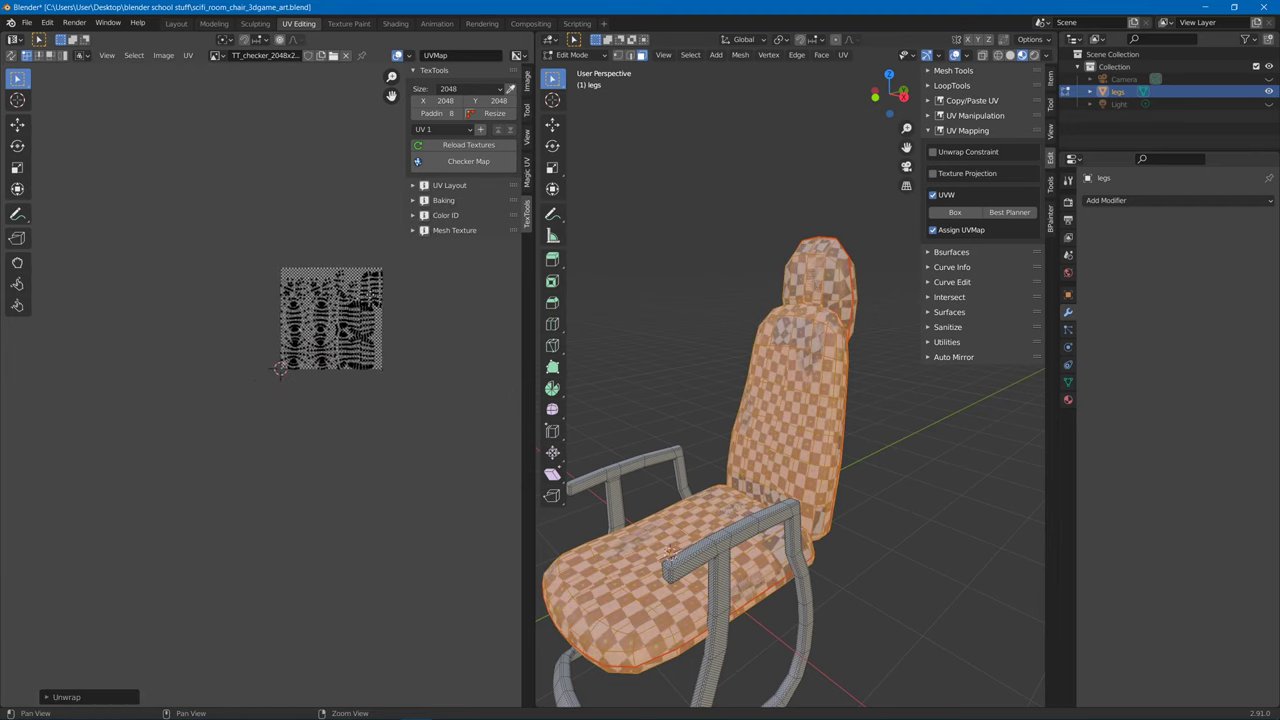
pyautogui.scroll(5, 449, 370)
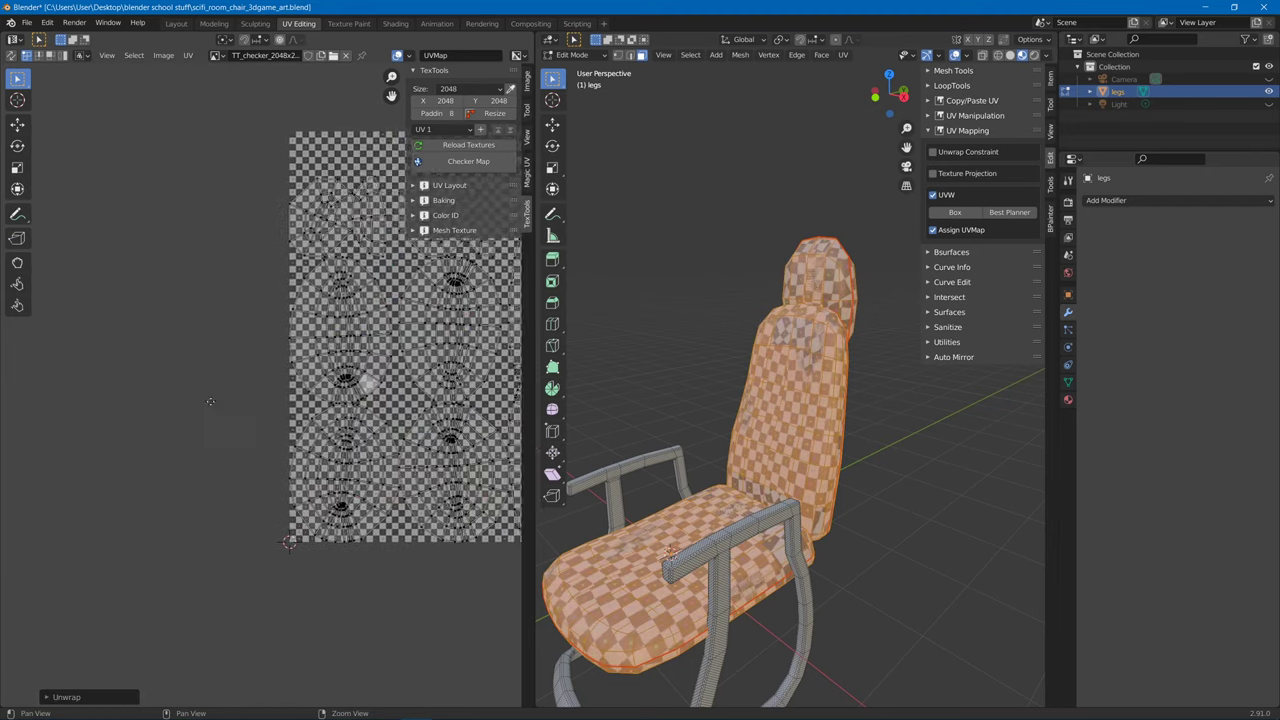
pyautogui.scroll(-2, 296, 398)
pyautogui.moveTo(296, 398); pyautogui.dragTo(142, 441, button='middle')
# Orbit the chair and select a single seat face to inspect its UV island.
pyautogui.moveTo(690, 445); pyautogui.dragTo(745, 432, button='middle')
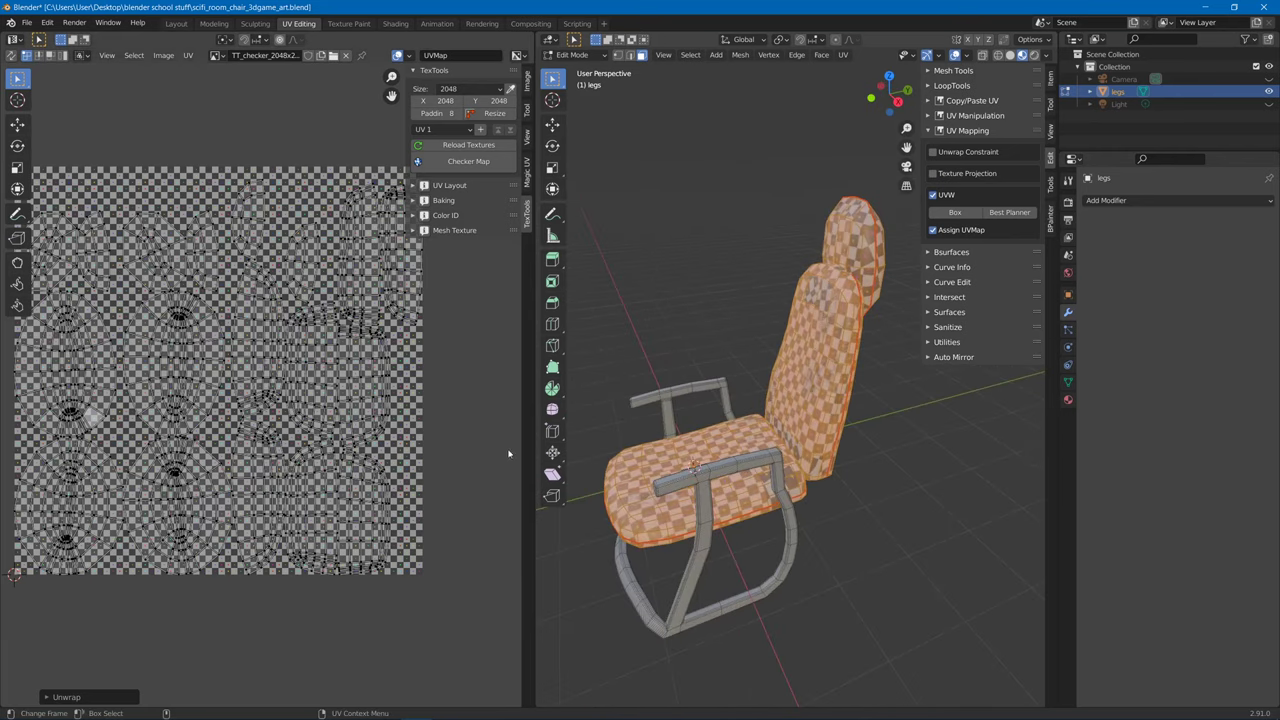
pyautogui.moveTo(600, 445); pyautogui.dragTo(789, 432, button='middle')
pyautogui.moveTo(740, 510); pyautogui.dragTo(795, 440, button='middle')
pyautogui.click(795, 440)
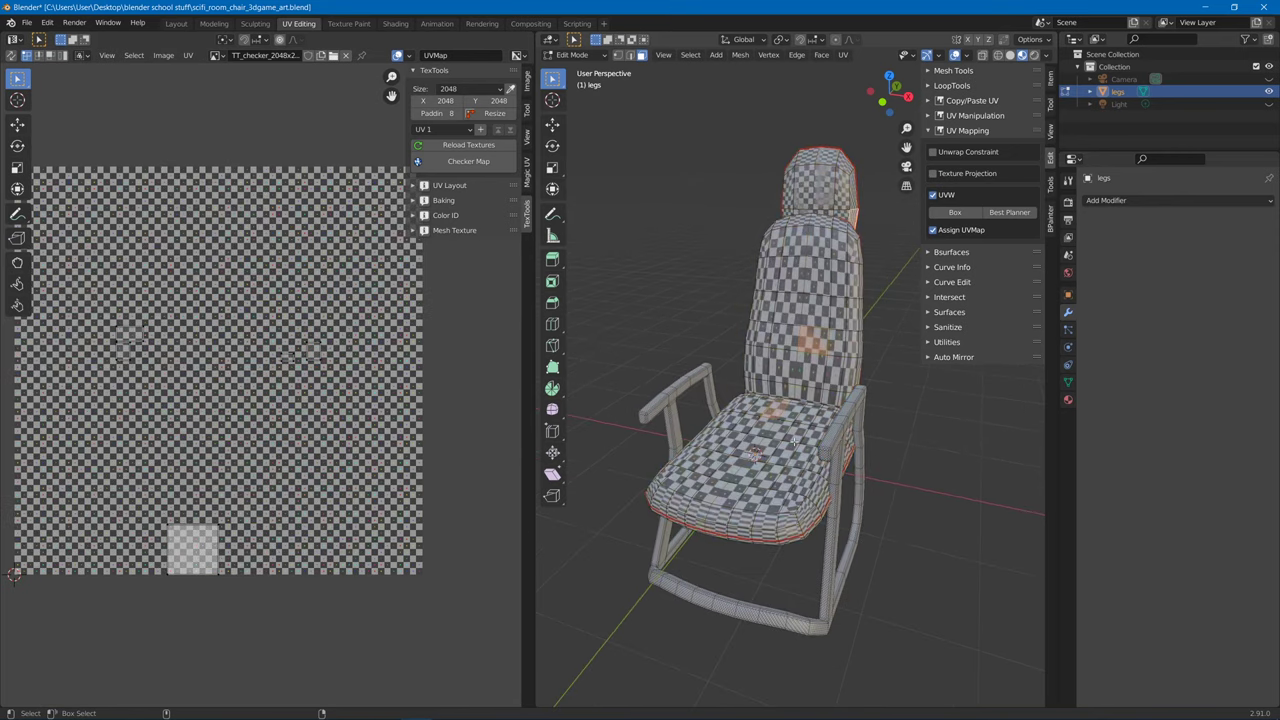
# Clear the selection and undo back until the cushions are a separate object.
pyautogui.hotkey('alt', 'a')
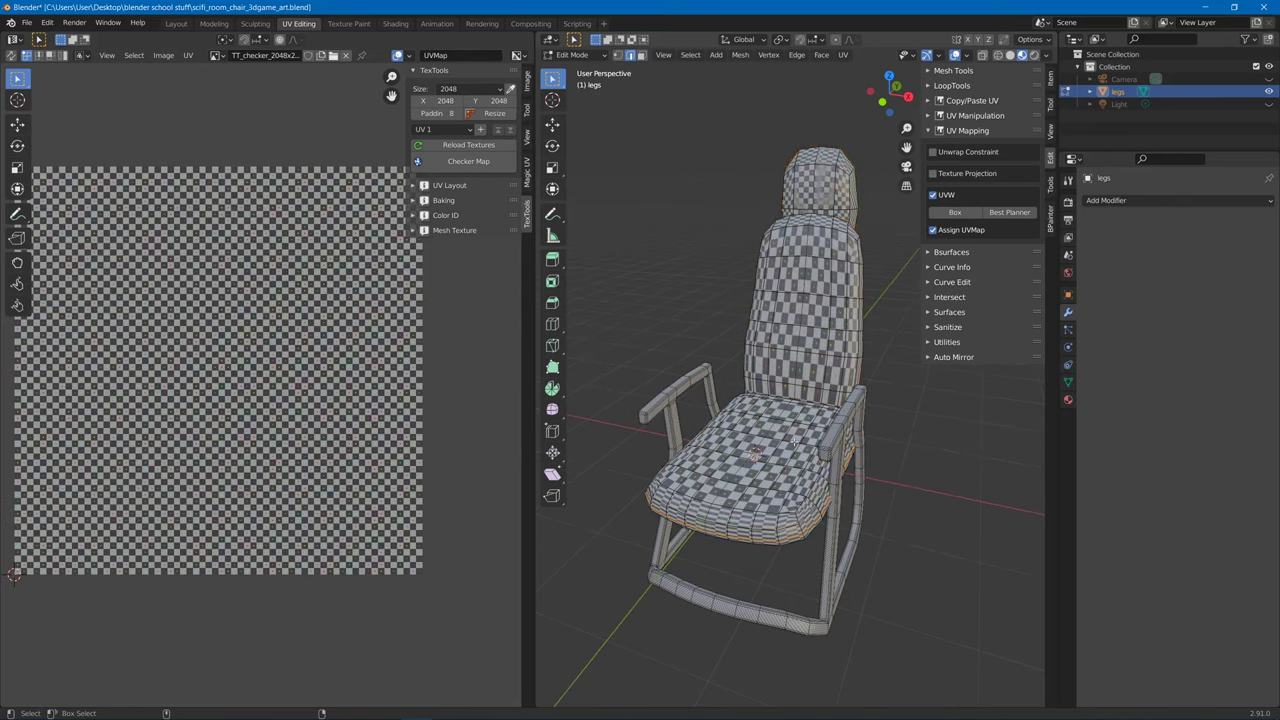
pyautogui.hotkey('ctrl', 'z')
pyautogui.hotkey('ctrl', 'z')
pyautogui.hotkey('ctrl', 'z')
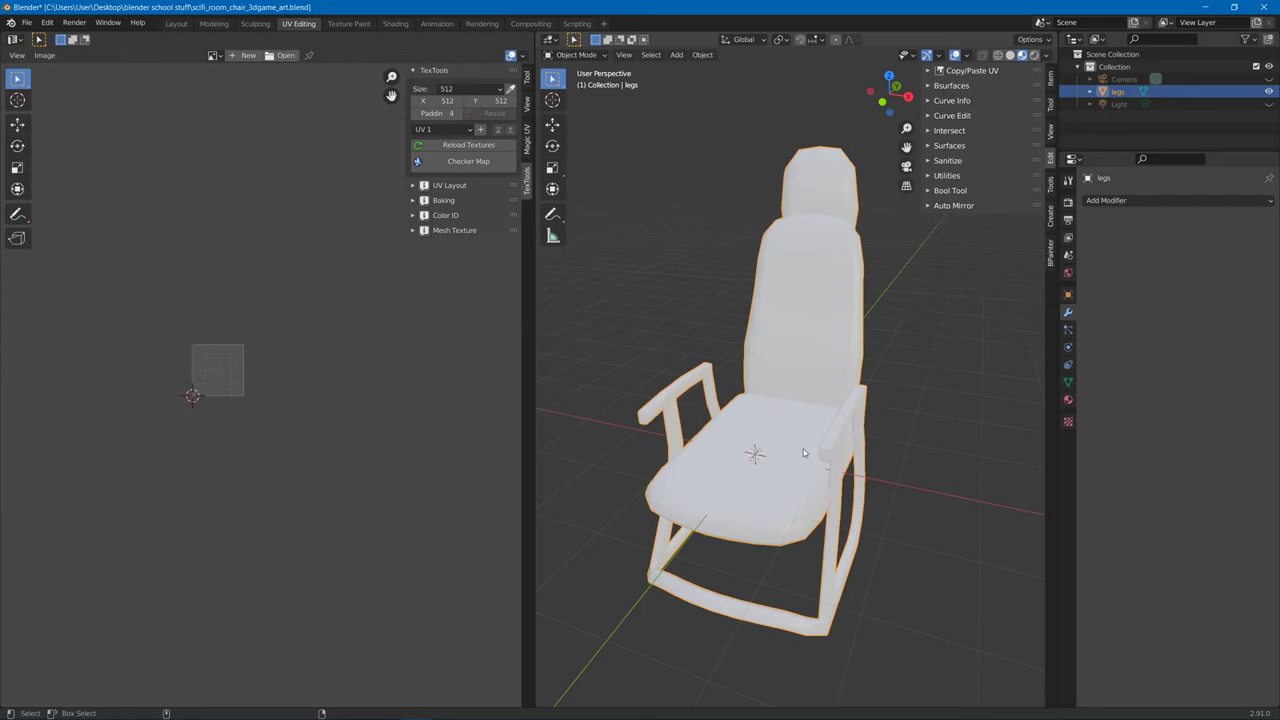
pyautogui.hotkey('ctrl', 'z')
pyautogui.moveTo(803, 449); pyautogui.dragTo(831, 451, button='middle')
pyautogui.hotkey('ctrl', 'z')
pyautogui.hotkey('ctrl', 'z')
pyautogui.hotkey('ctrl', 'z')
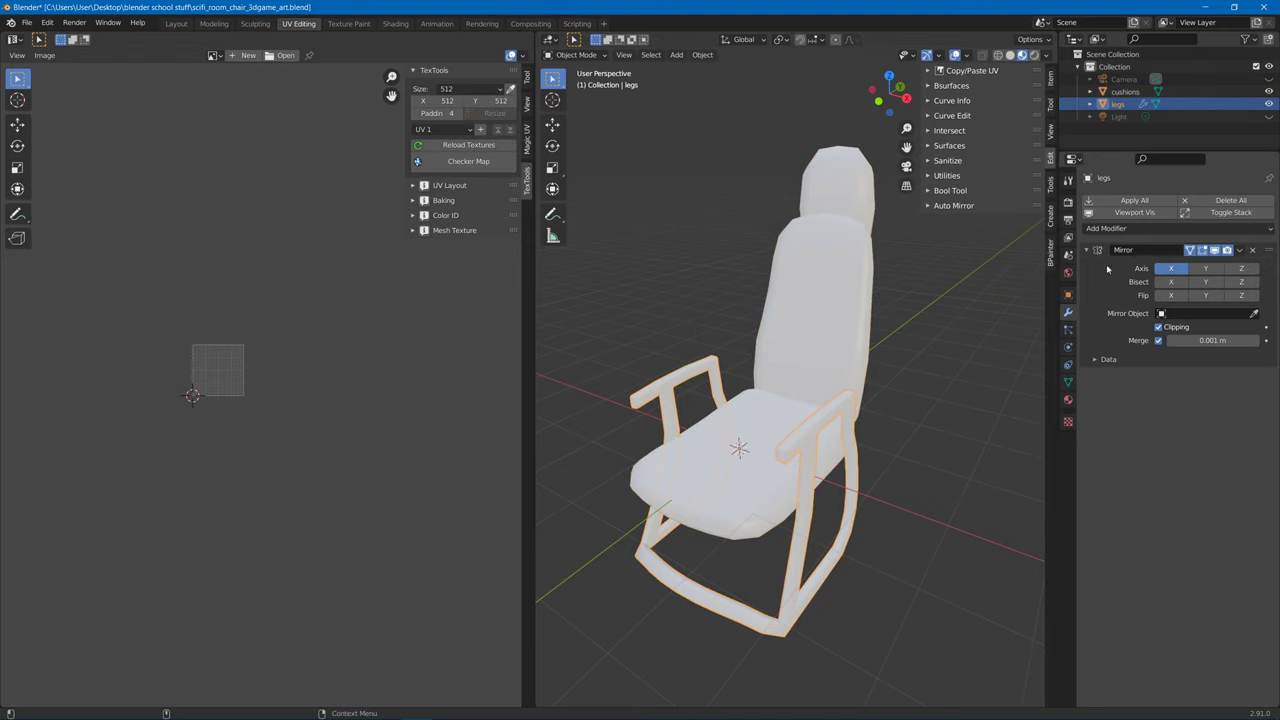
# Apply the legs' Mirror modifier, join the cushions into the legs, and enter Edit Mode.
pyautogui.click(1130, 200)
pyautogui.click(848, 330)
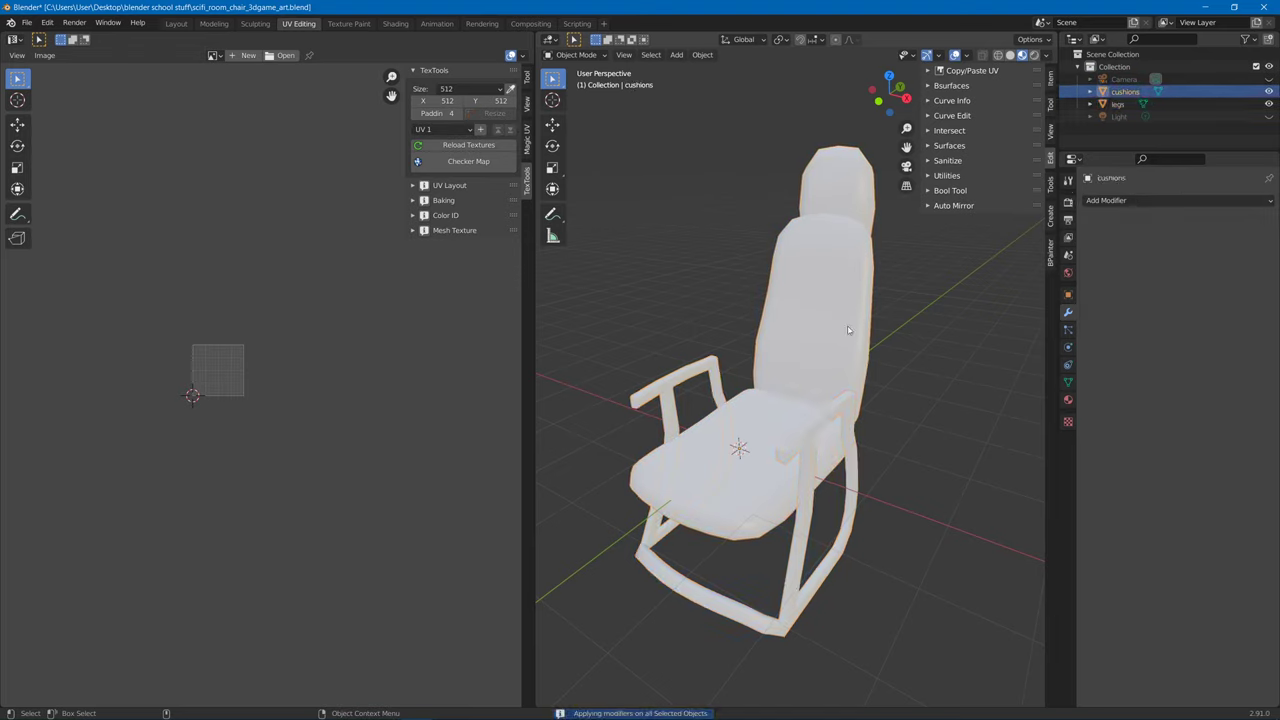
pyautogui.keyDown('shift'); pyautogui.click(837, 404); pyautogui.keyUp('shift')
pyautogui.rightClick(906, 369)
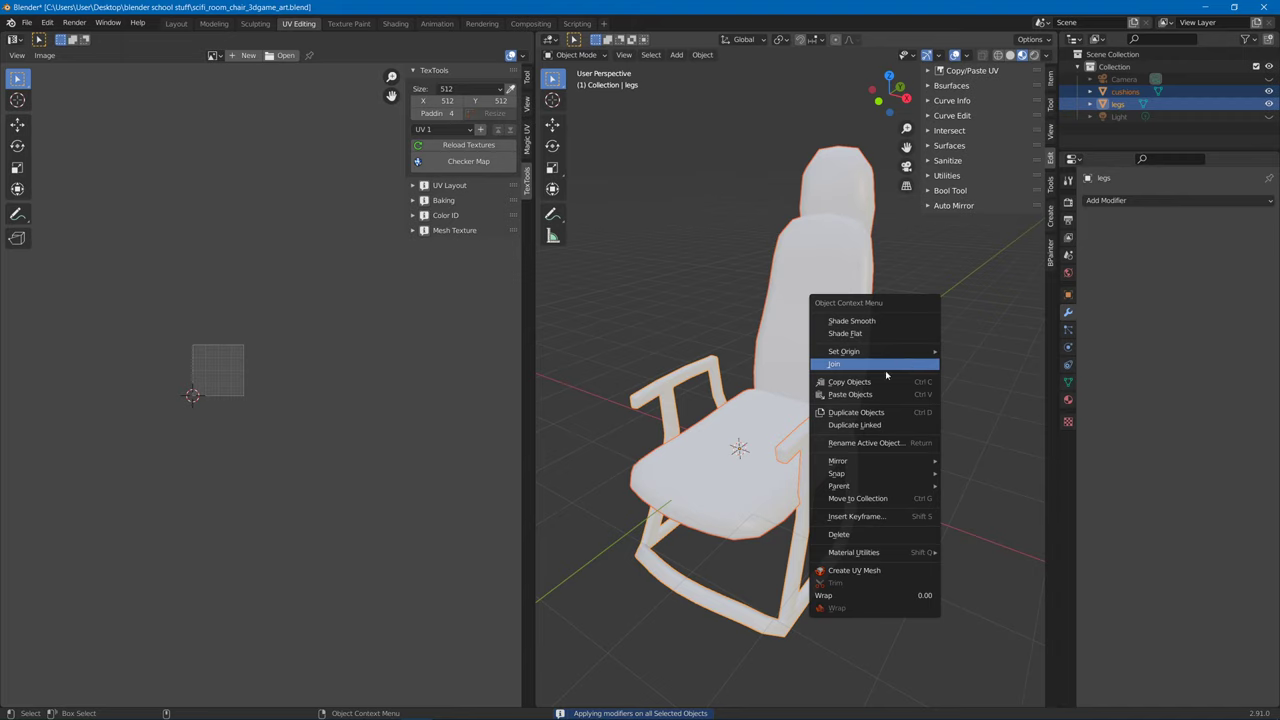
pyautogui.click(885, 370)
pyautogui.moveTo(839, 375); pyautogui.dragTo(825, 376, button='middle')
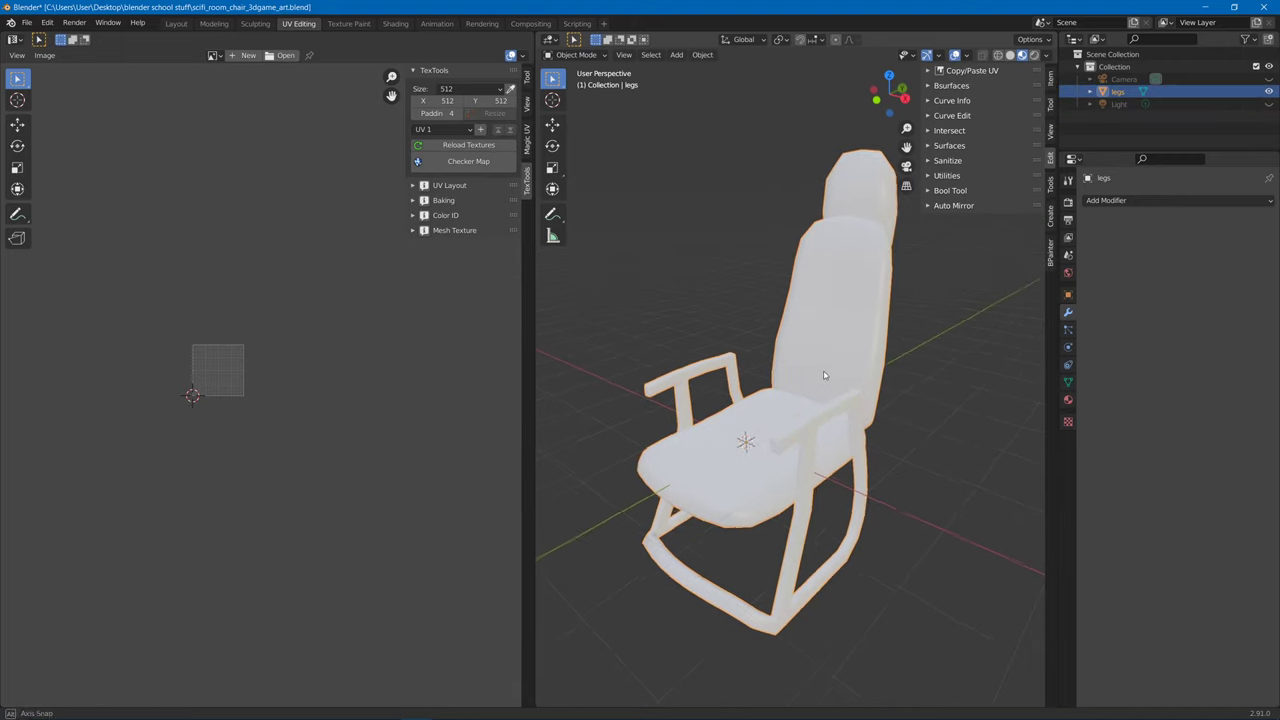
pyautogui.moveTo(824, 375); pyautogui.dragTo(842, 359, button='middle')
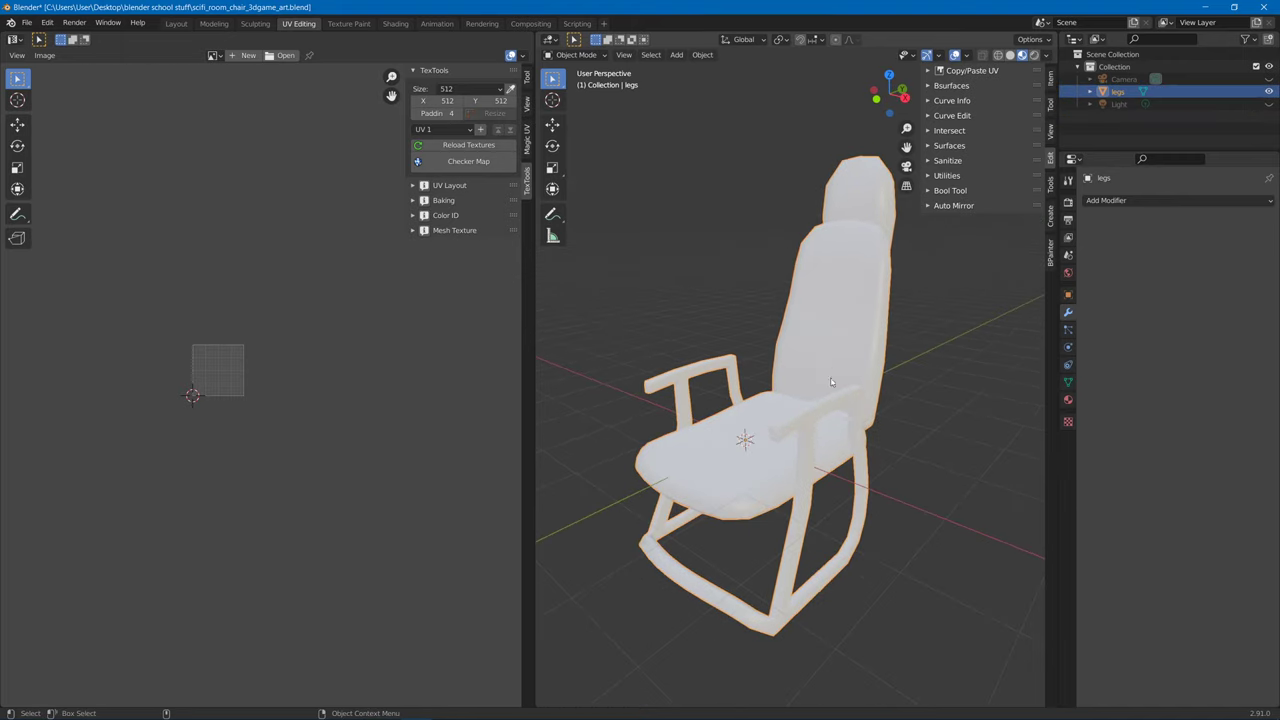
pyautogui.press('Tab')
# Select the linked leg geometry and box-map its UVs with UVW enabled.
pyautogui.hotkey('ctrl', 'l')
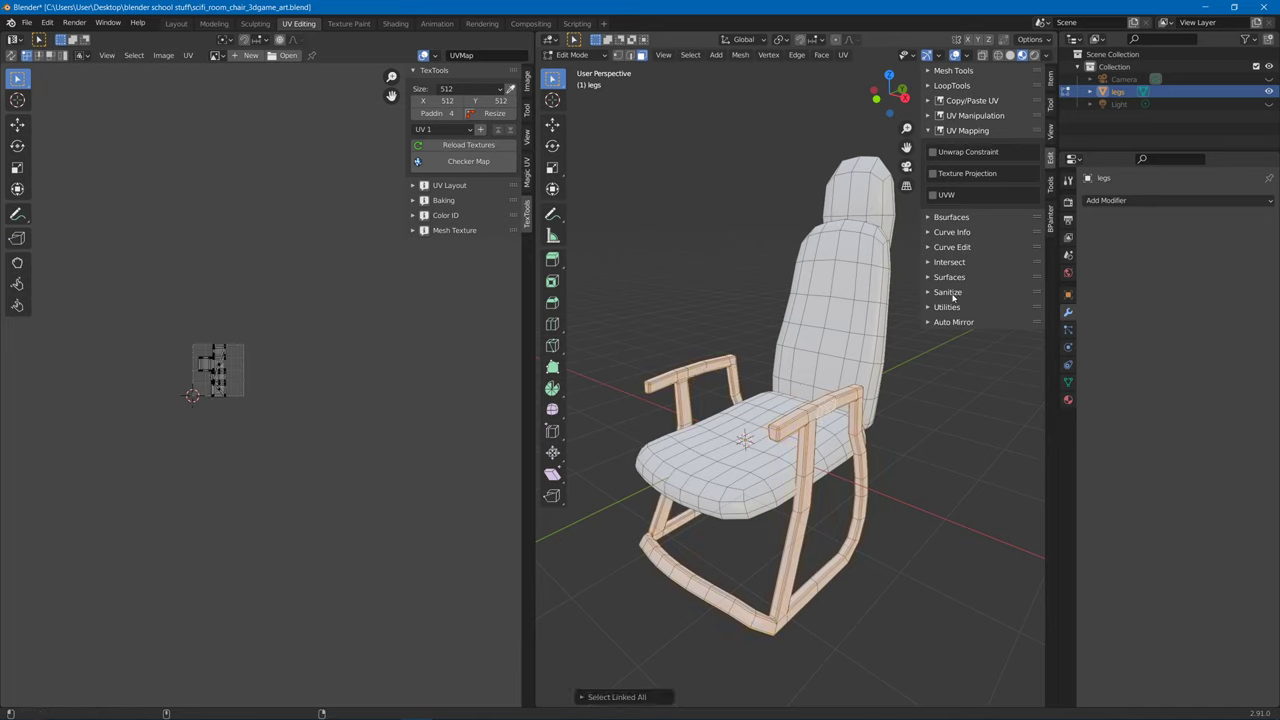
pyautogui.click(932, 194)
pyautogui.click(955, 212)
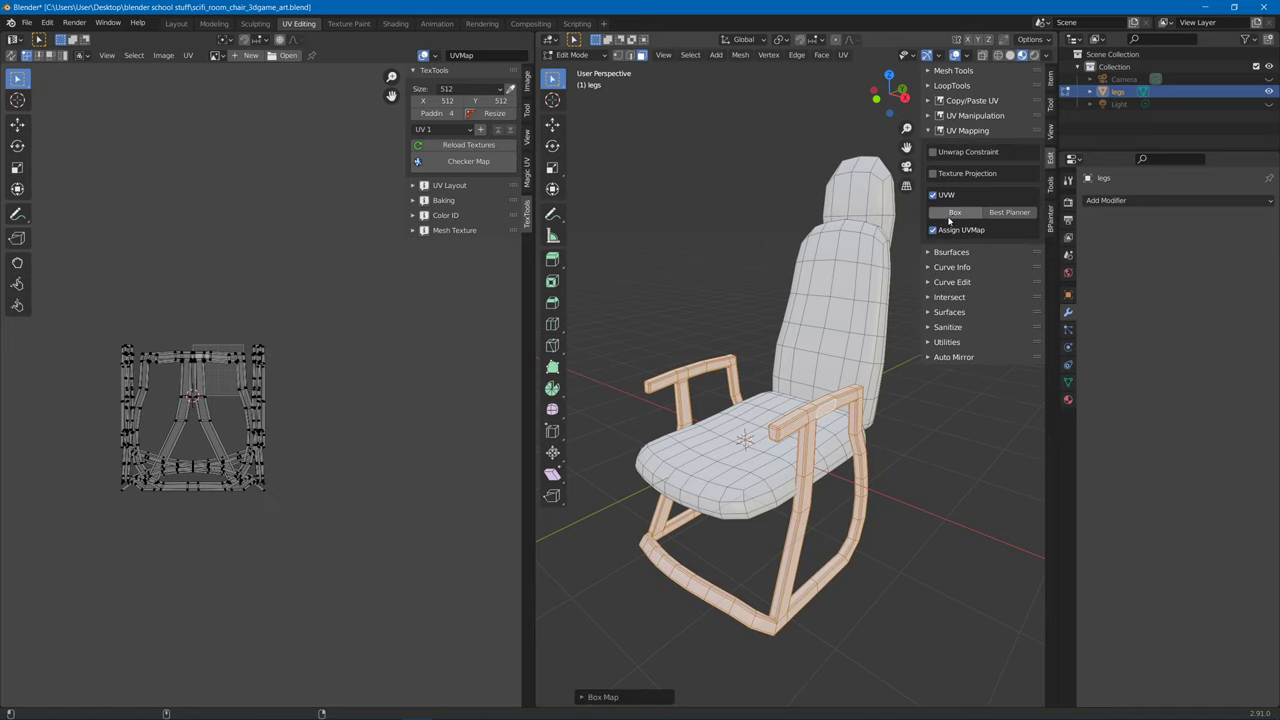
pyautogui.click(752, 300)
# Mark seams along the side edges of the chair back, headrest and seat.
pyautogui.moveTo(752, 300); pyautogui.dragTo(890, 408, button='middle')
pyautogui.hotkey('ctrl', 'e')
pyautogui.click(890, 408)
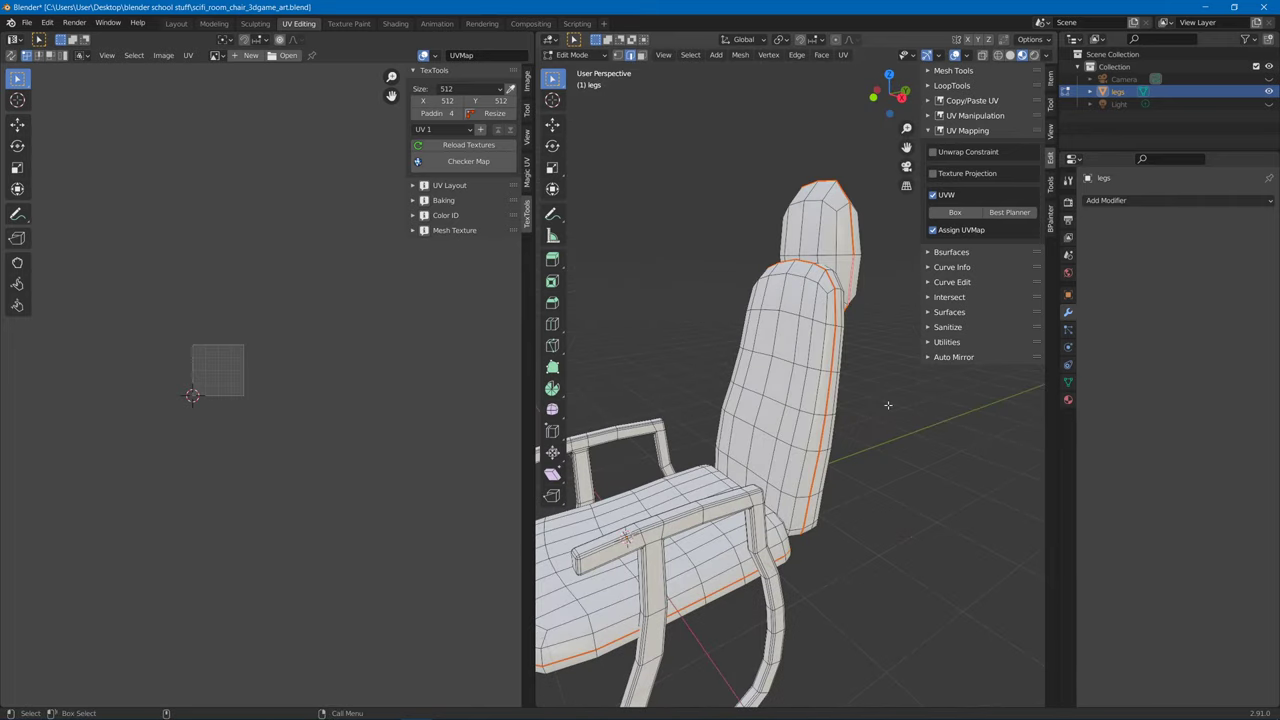
pyautogui.click(859, 424)
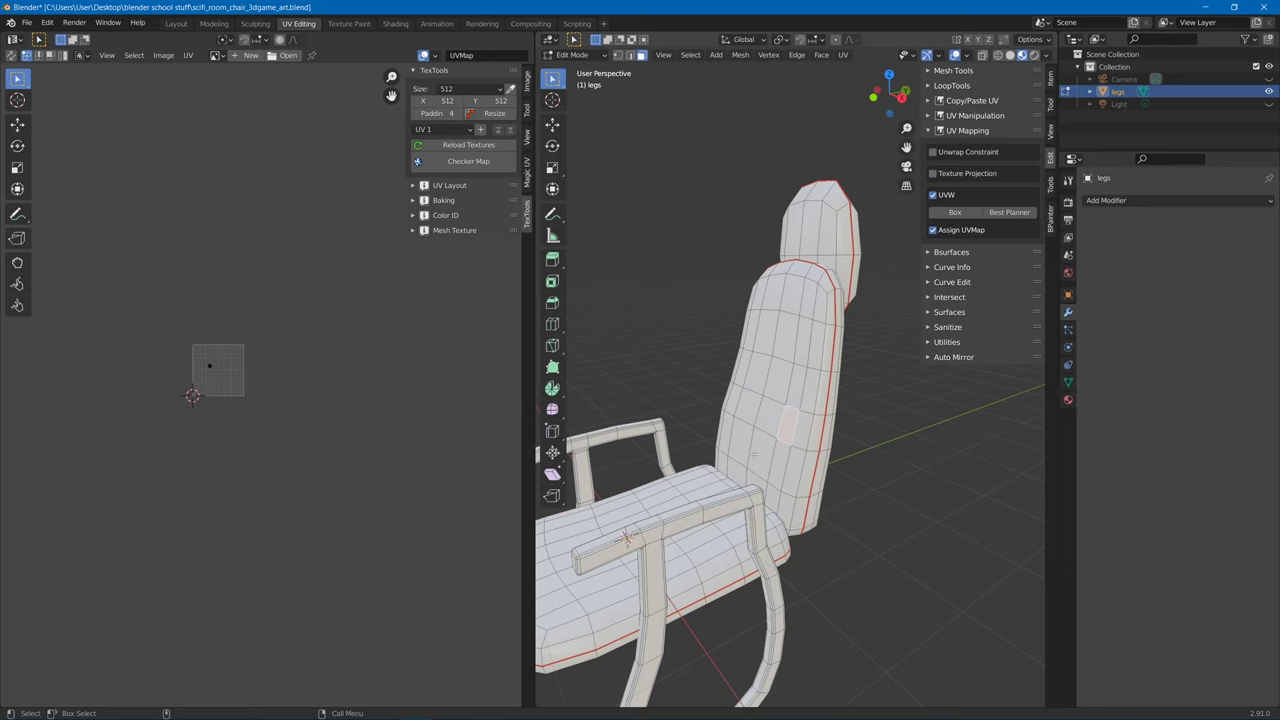
pyautogui.moveTo(788, 425)
pyautogui.mouseDown(button='middle')
pyautogui.moveTo(657, 489)
pyautogui.moveTo(787, 449)
pyautogui.mouseUp(button='middle')
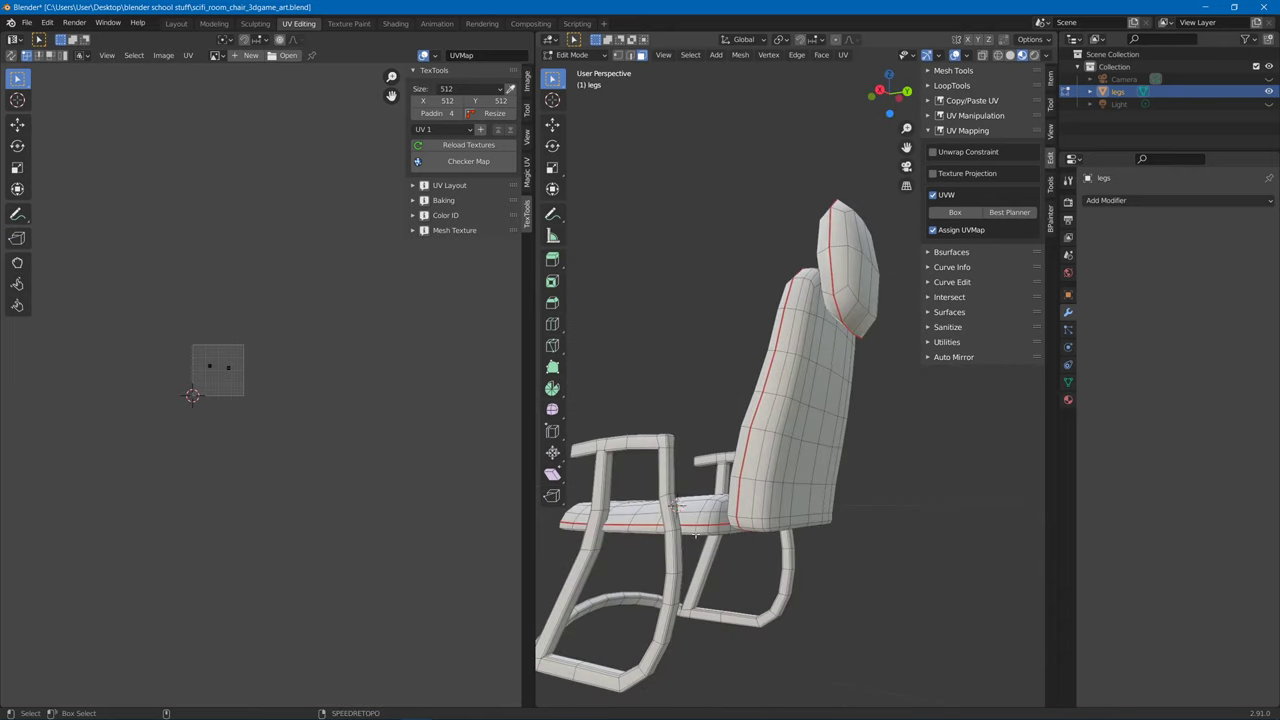
# Select the chair back and headrest faces and all linked cushion geometry.
pyautogui.click(770, 478)
pyautogui.keyDown('shift'); pyautogui.click(848, 302); pyautogui.keyUp('shift')
pyautogui.hotkey('ctrl', 'l')
pyautogui.moveTo(863, 394); pyautogui.dragTo(860, 360, button='middle')
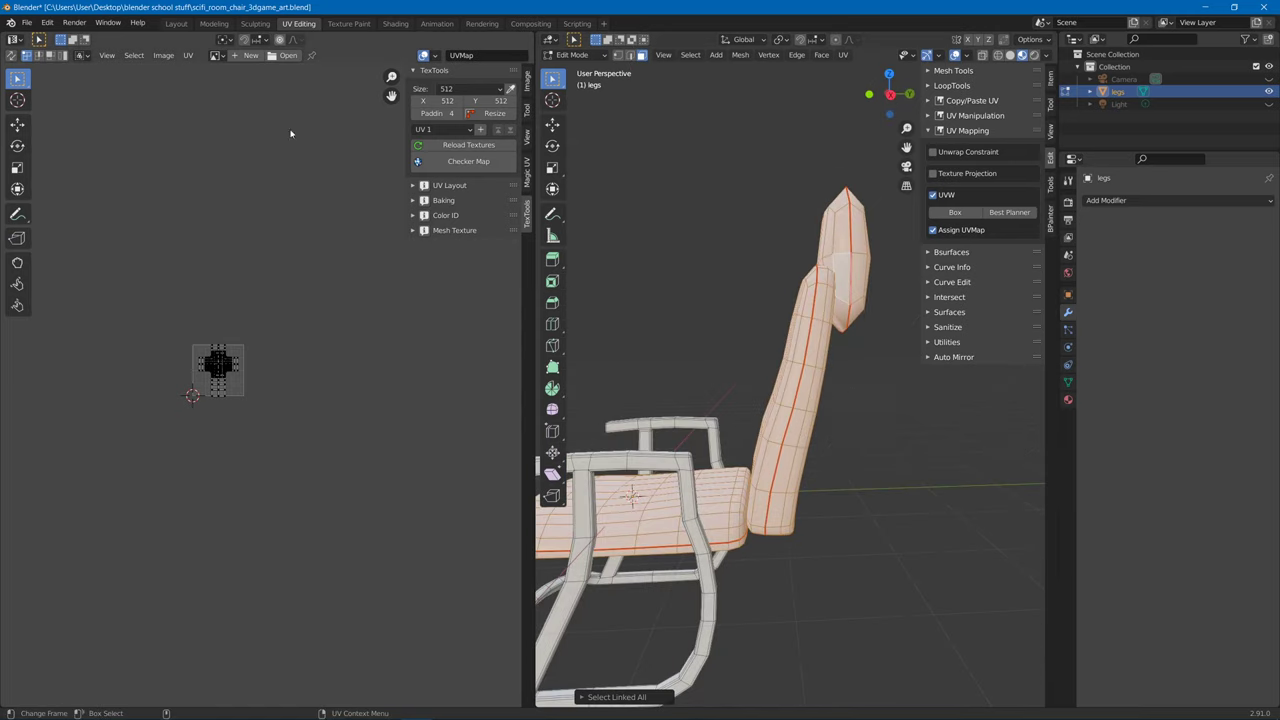
pyautogui.click(187, 57)
# Unwrap the selected cushions and apply a 2048 TexTools checker map.
pyautogui.moveTo(280, 178)
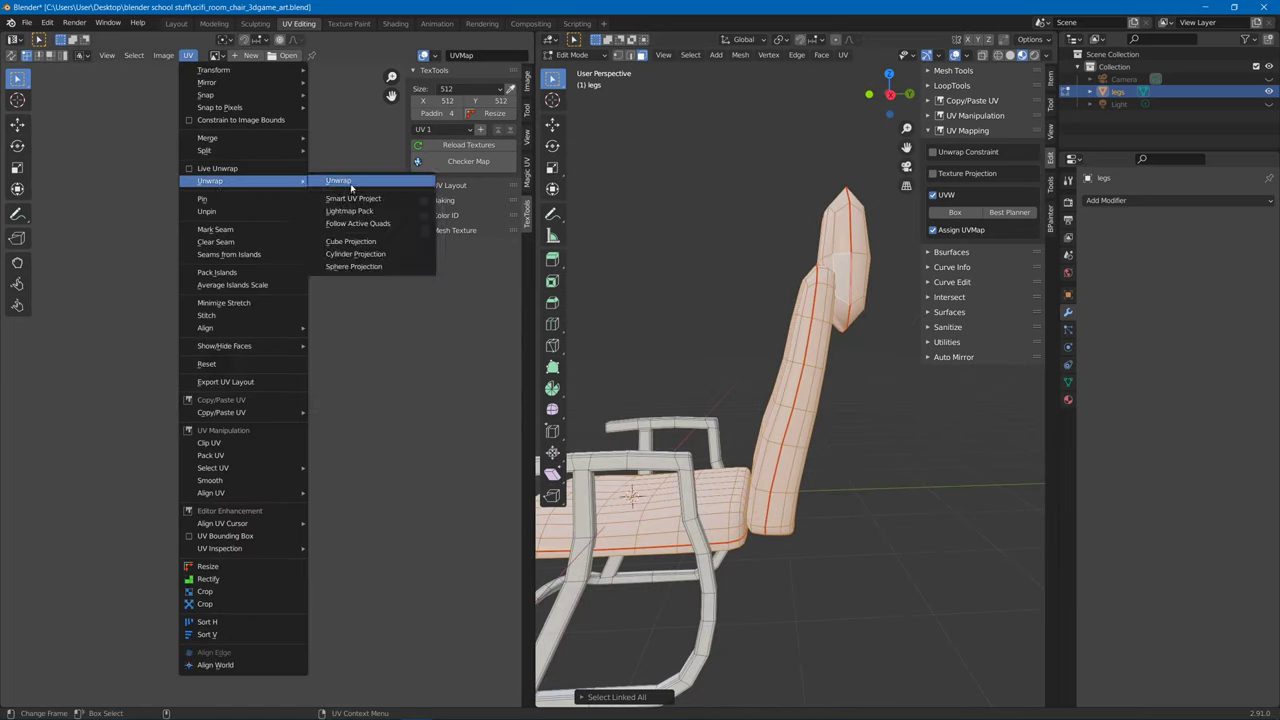
pyautogui.click(345, 180)
pyautogui.scroll(6, 306, 374)
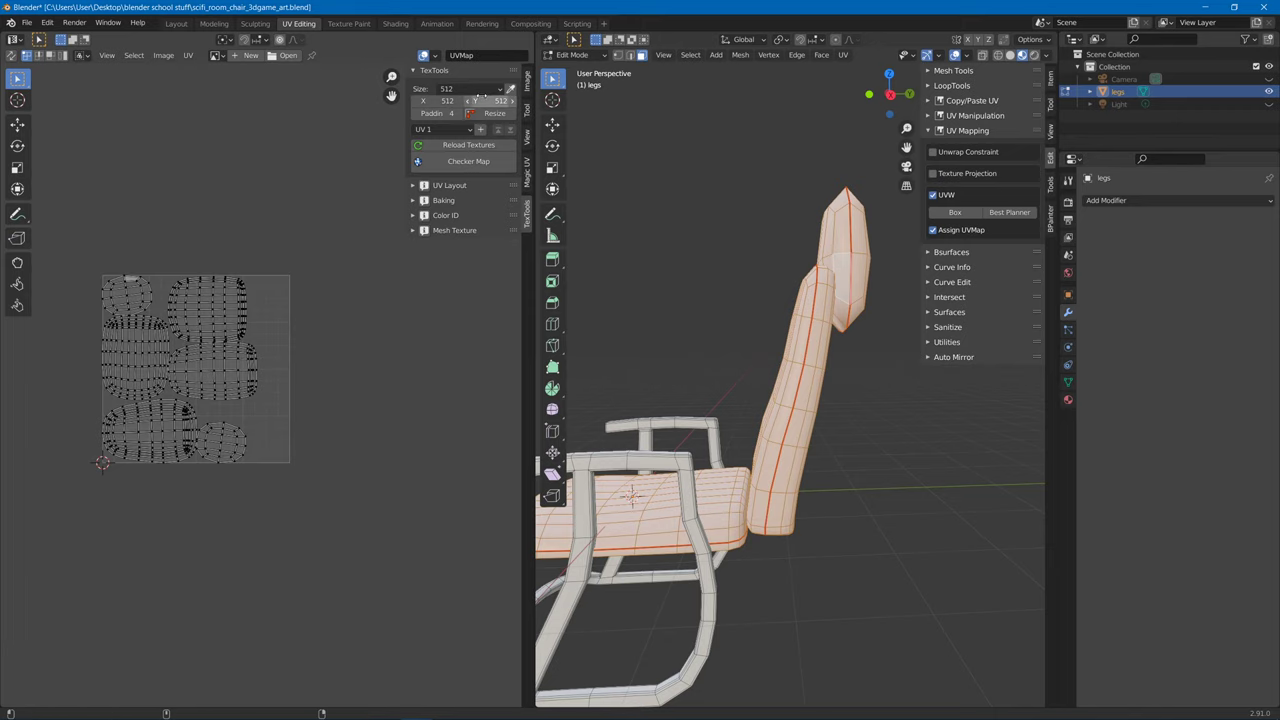
pyautogui.click(482, 90)
pyautogui.click(470, 185)
pyautogui.click(466, 162)
pyautogui.moveTo(680, 400); pyautogui.dragTo(735, 386, button='middle')
# In Edit Mode, select all UV islands and add an armrest face to the selection.
pyautogui.scroll(-2, 735, 386)
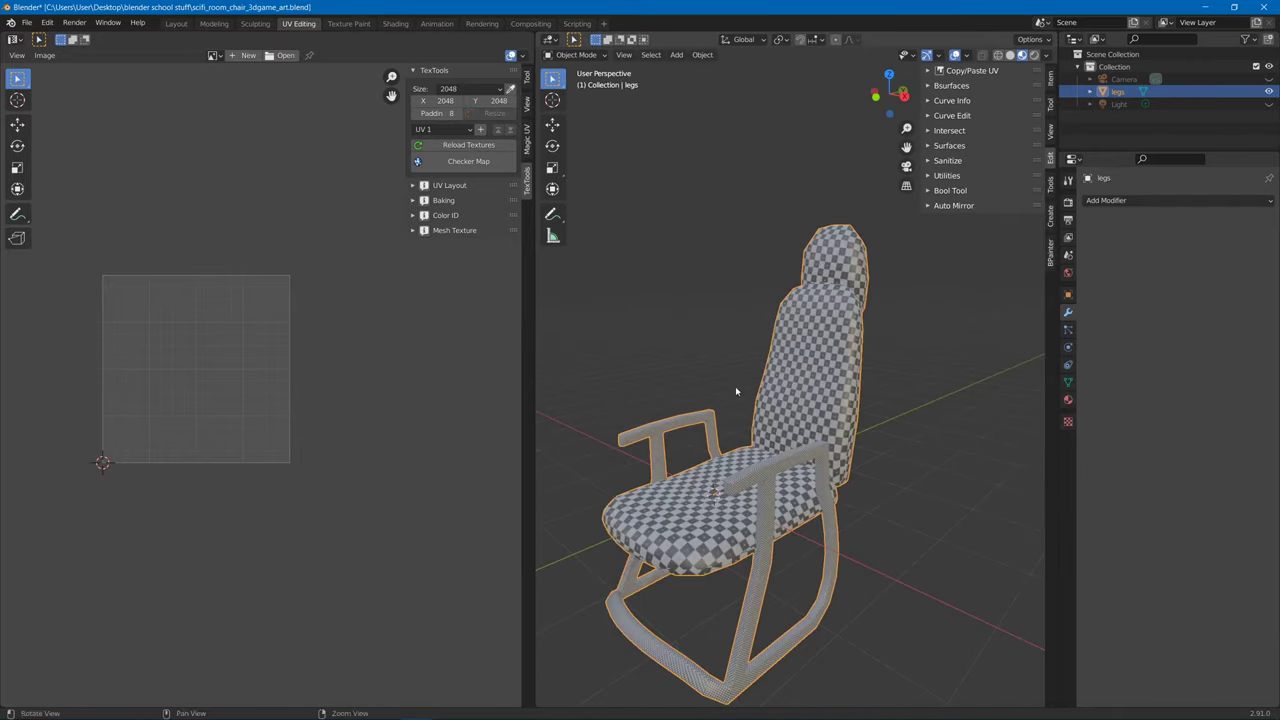
pyautogui.press('Tab')
pyautogui.scroll(-4, 331, 383)
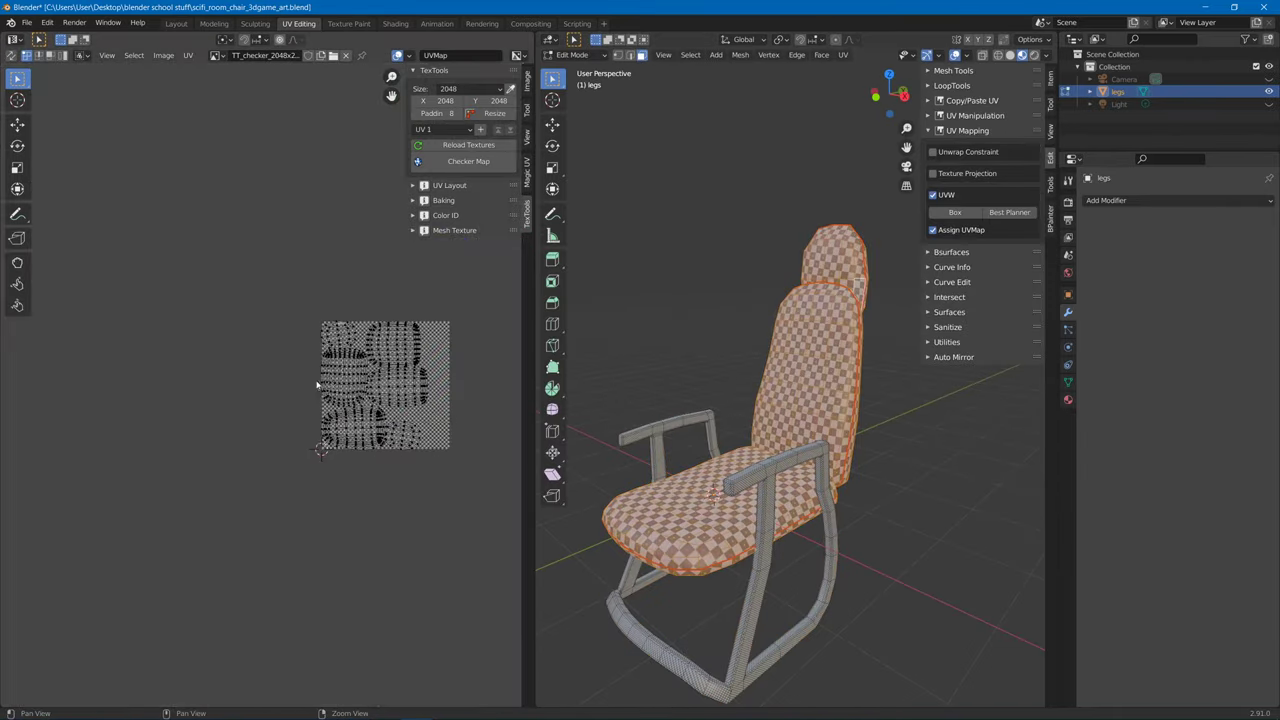
pyautogui.press('a')
pyautogui.moveTo(331, 383); pyautogui.dragTo(243, 408, button='middle')
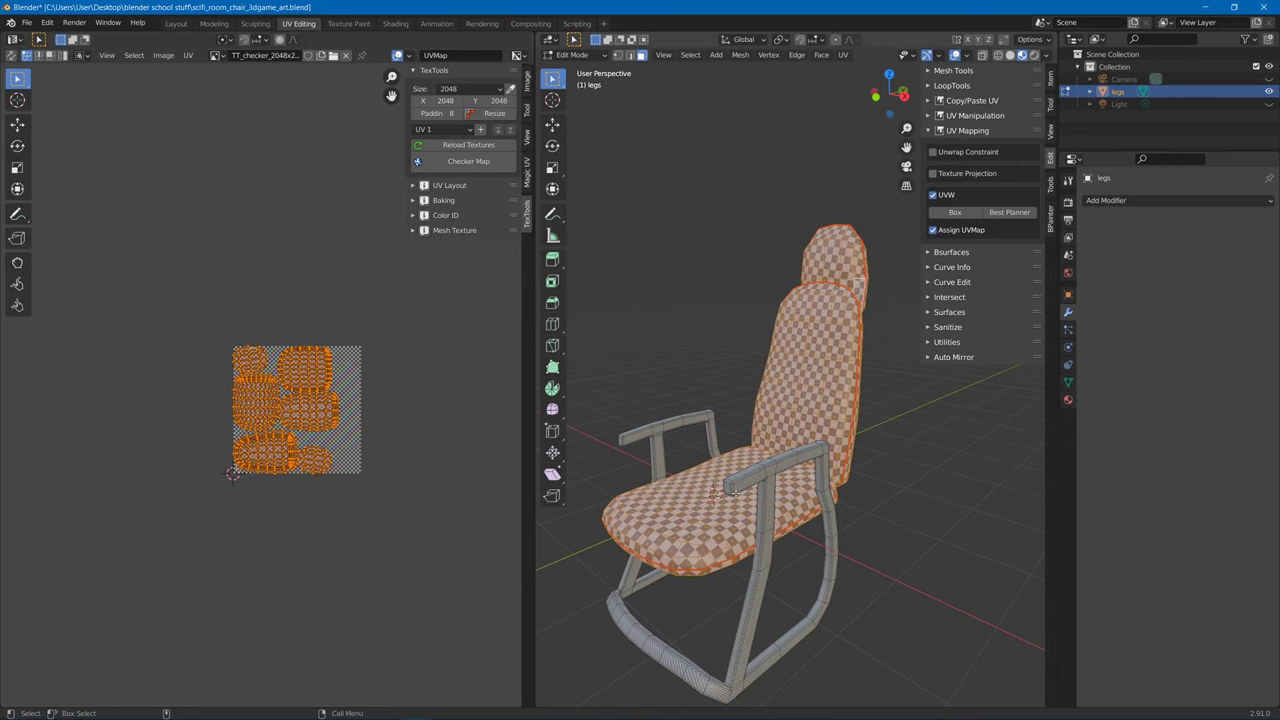
pyautogui.keyDown('shift'); pyautogui.click(757, 478); pyautogui.keyUp('shift')
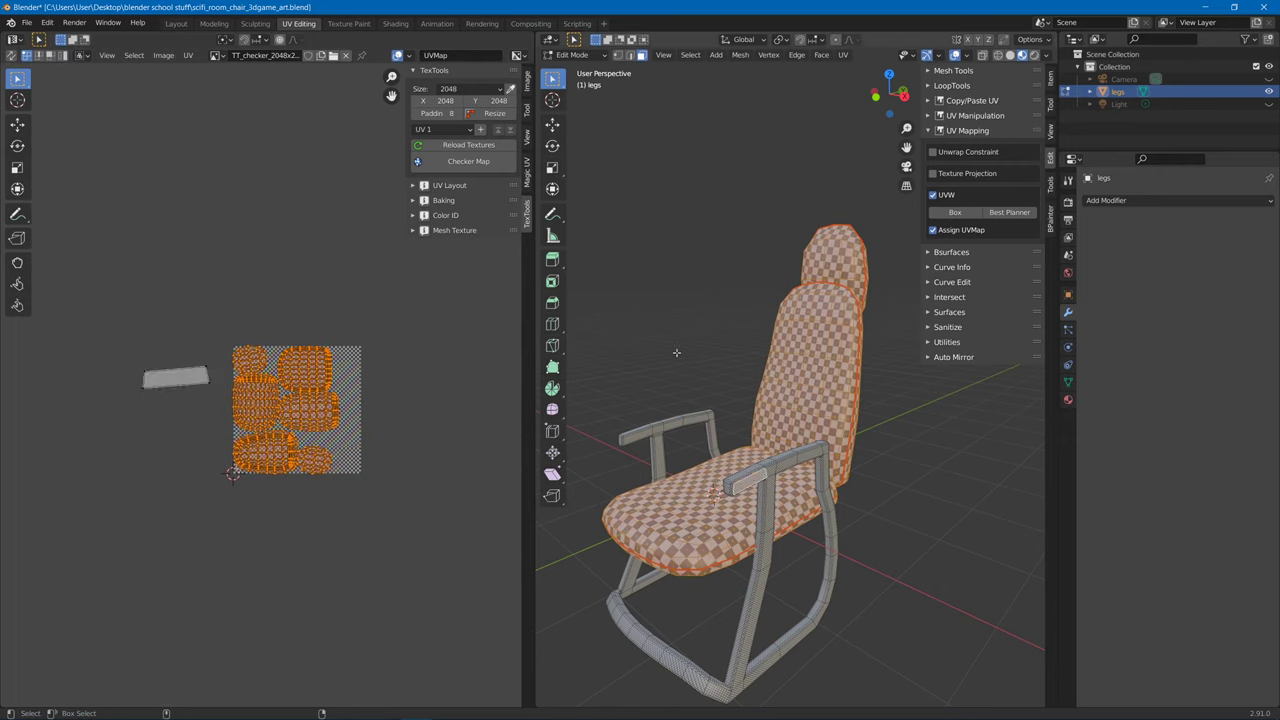
# Select the whole chair mesh and all of its UV islands.
pyautogui.press('a')
pyautogui.moveTo(293, 342); pyautogui.dragTo(277, 309, button='middle')
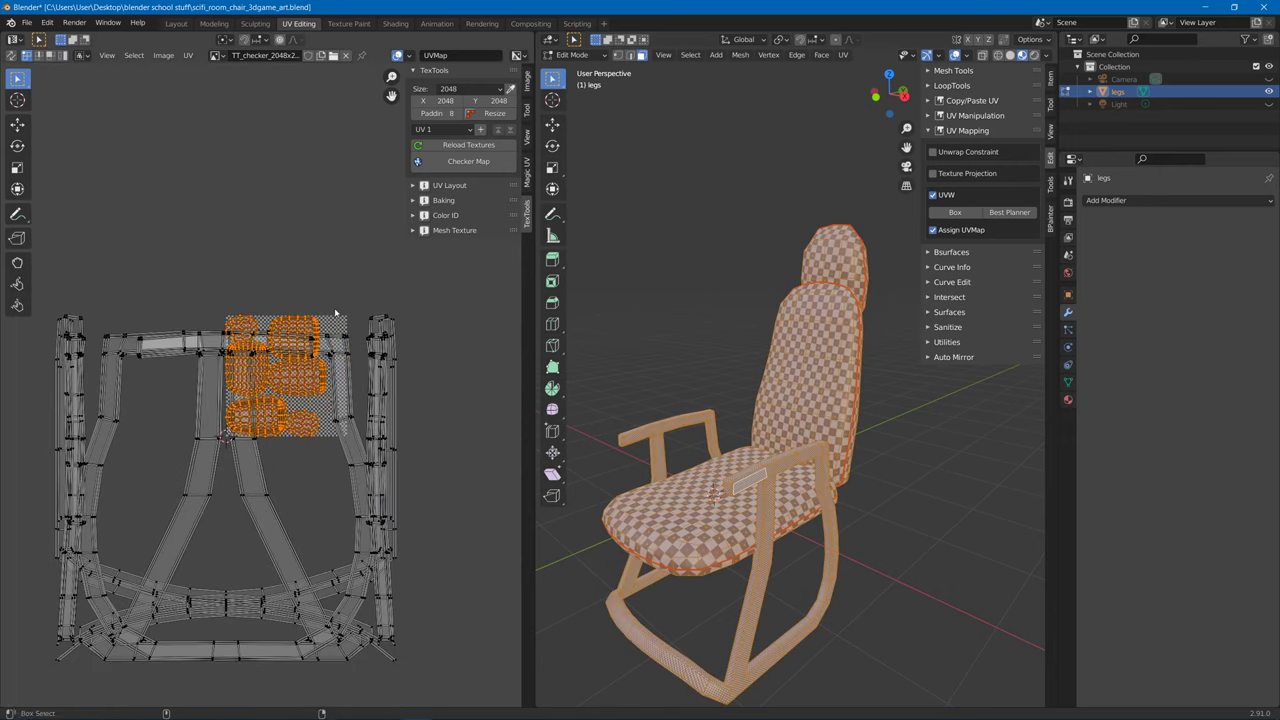
pyautogui.press('a')
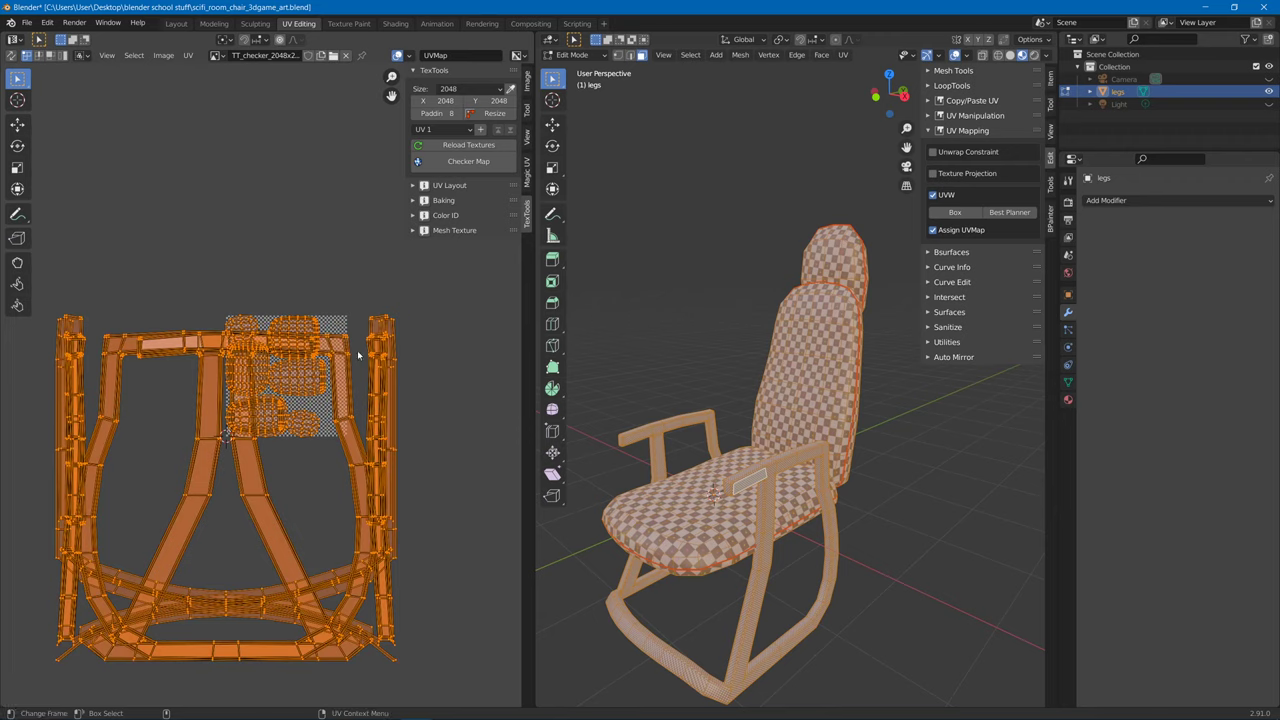
pyautogui.click(134, 55)
pyautogui.click(150, 75)
# Pack all UV islands into the checker tile and expand the TexTools UV Layout tools.
pyautogui.click(187, 57)
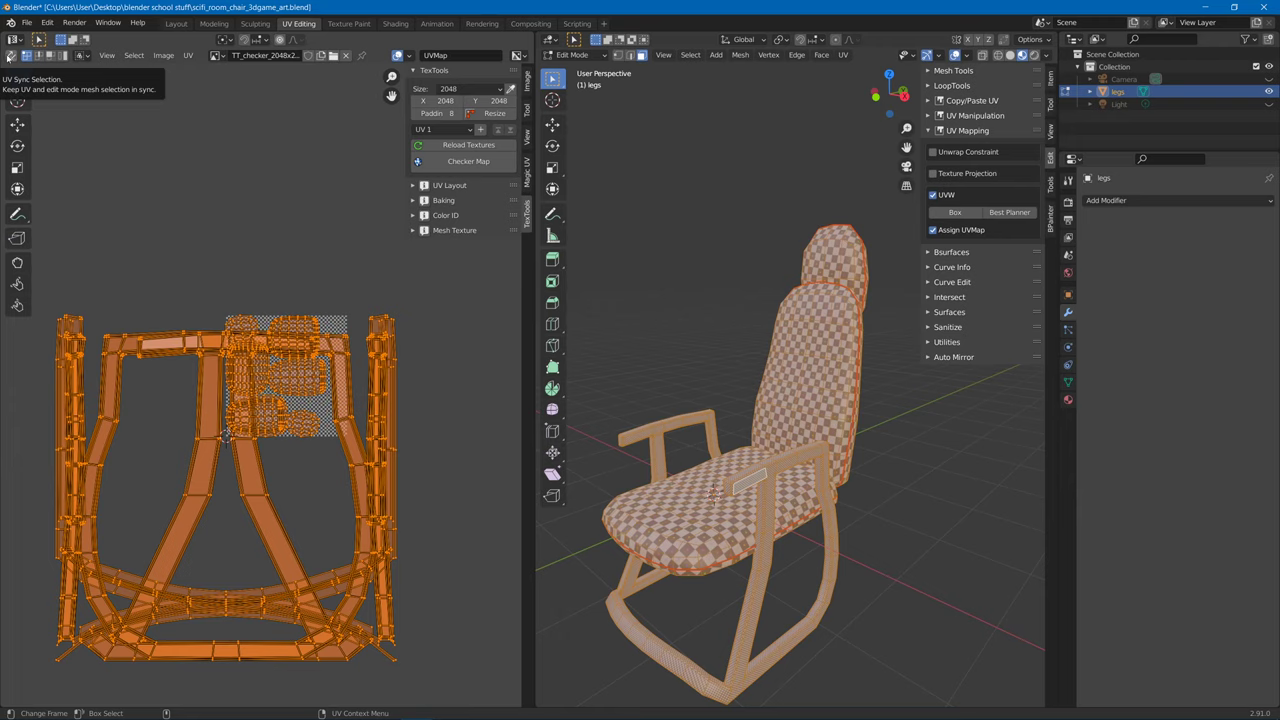
pyautogui.click(188, 57)
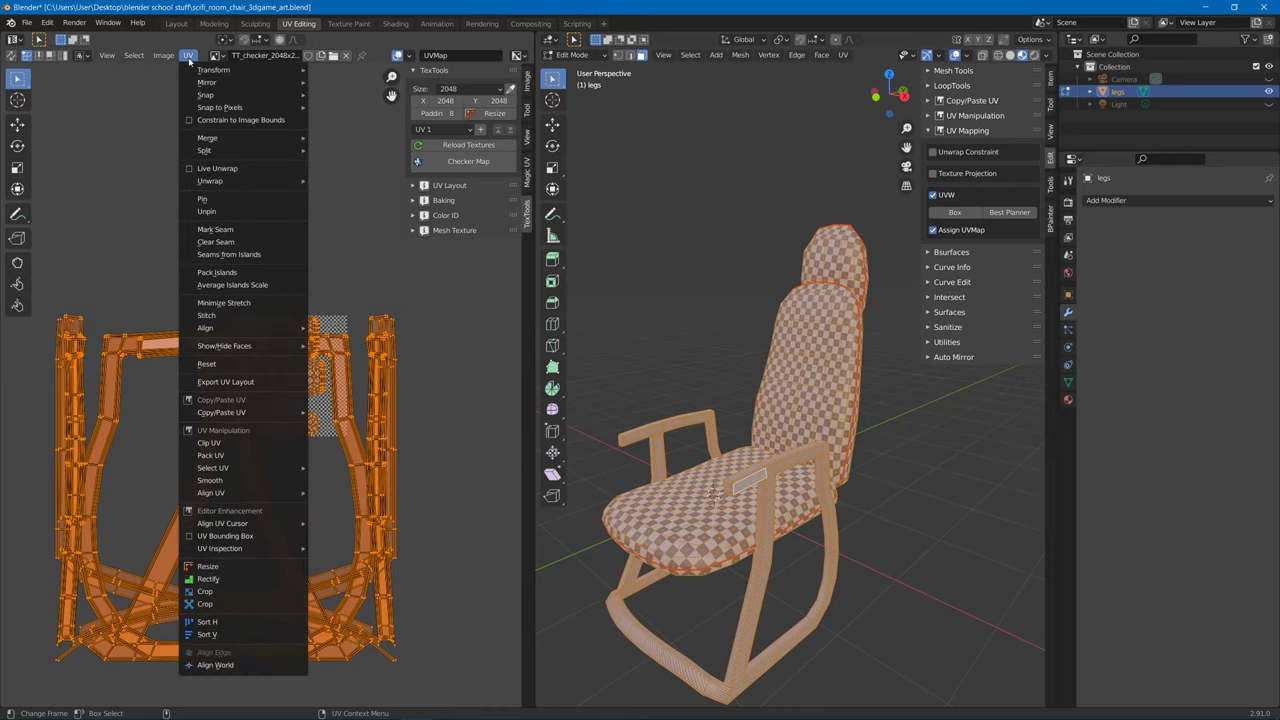
pyautogui.click(224, 456)
pyautogui.scroll(7, 288, 398)
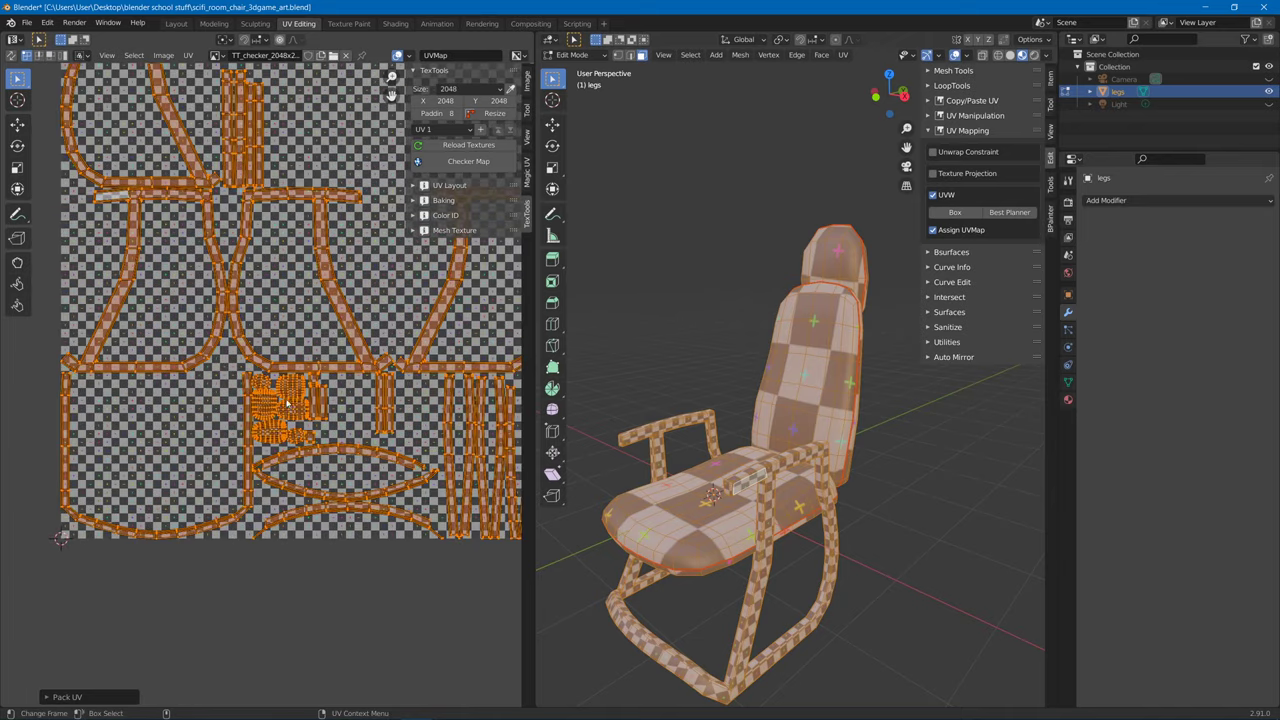
pyautogui.scroll(-4, 288, 403)
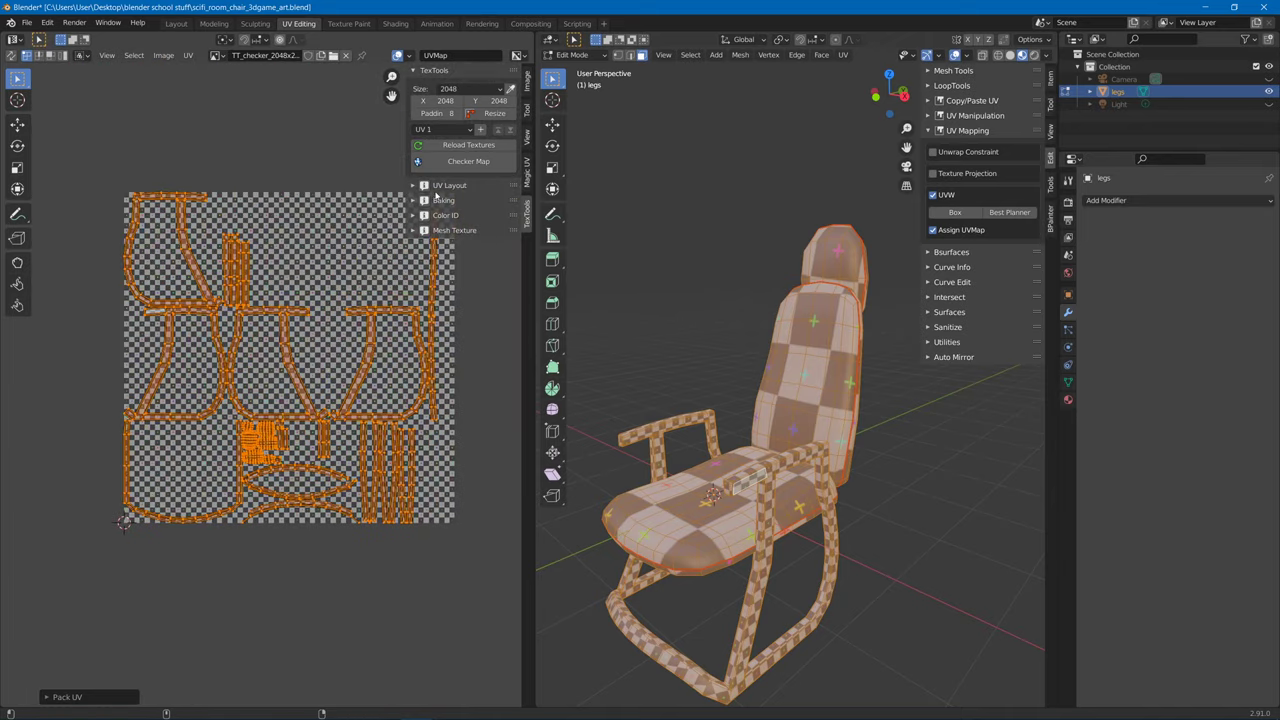
pyautogui.click(440, 186)
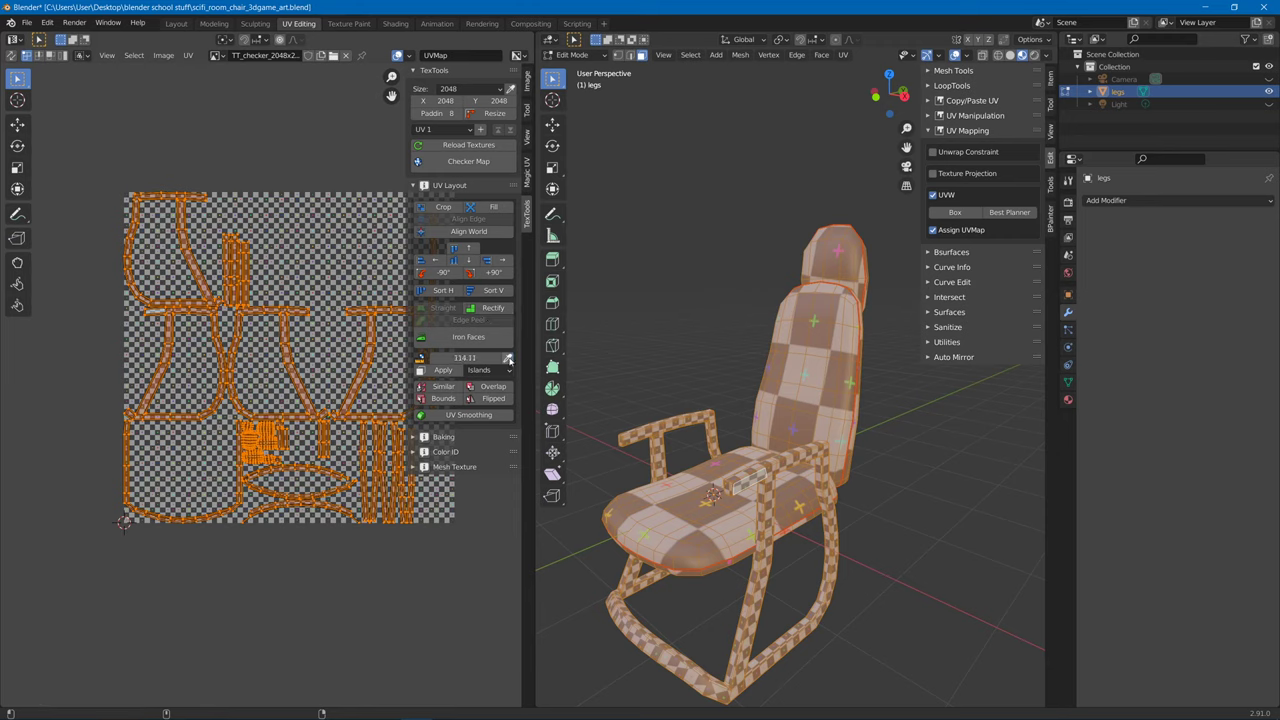
# Sample the texel density and apply 114.11 to all UV islands.
pyautogui.click(508, 359)
pyautogui.click(450, 371)
pyautogui.scroll(2, 265, 328)
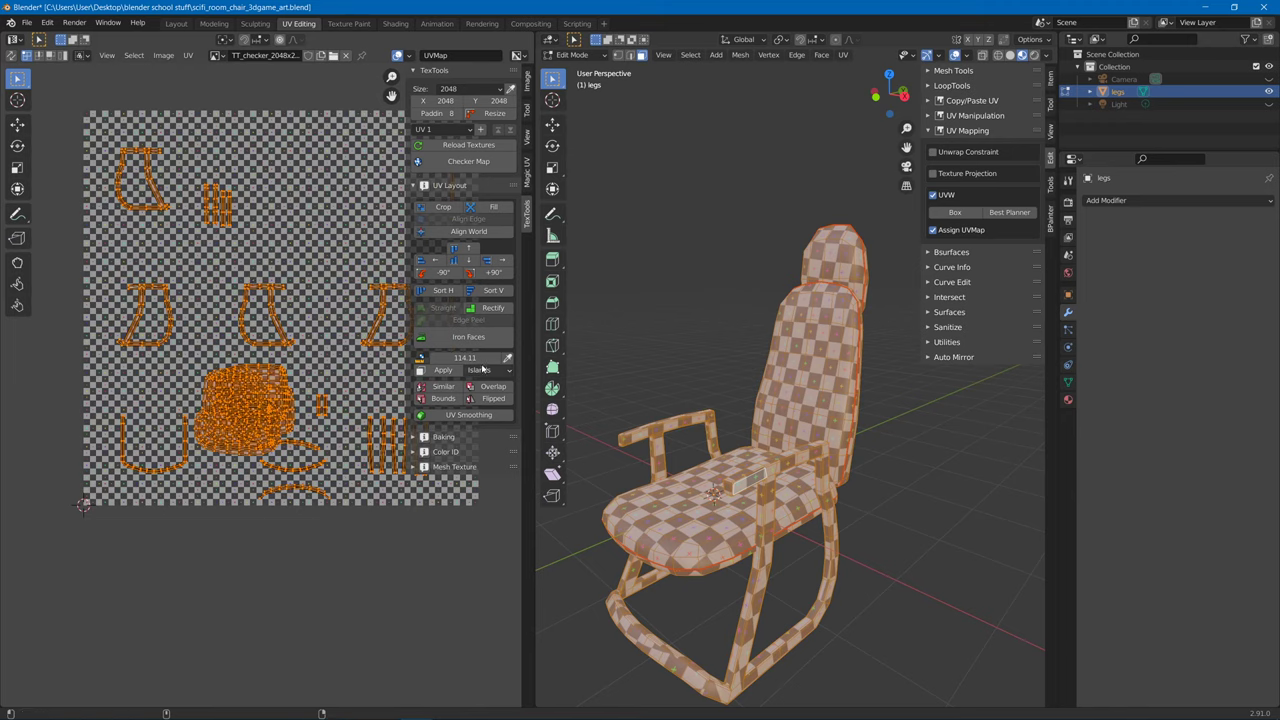
# Pack the UV islands again so they fill the 2048 checker square.
pyautogui.click(188, 55)
pyautogui.click(188, 55)
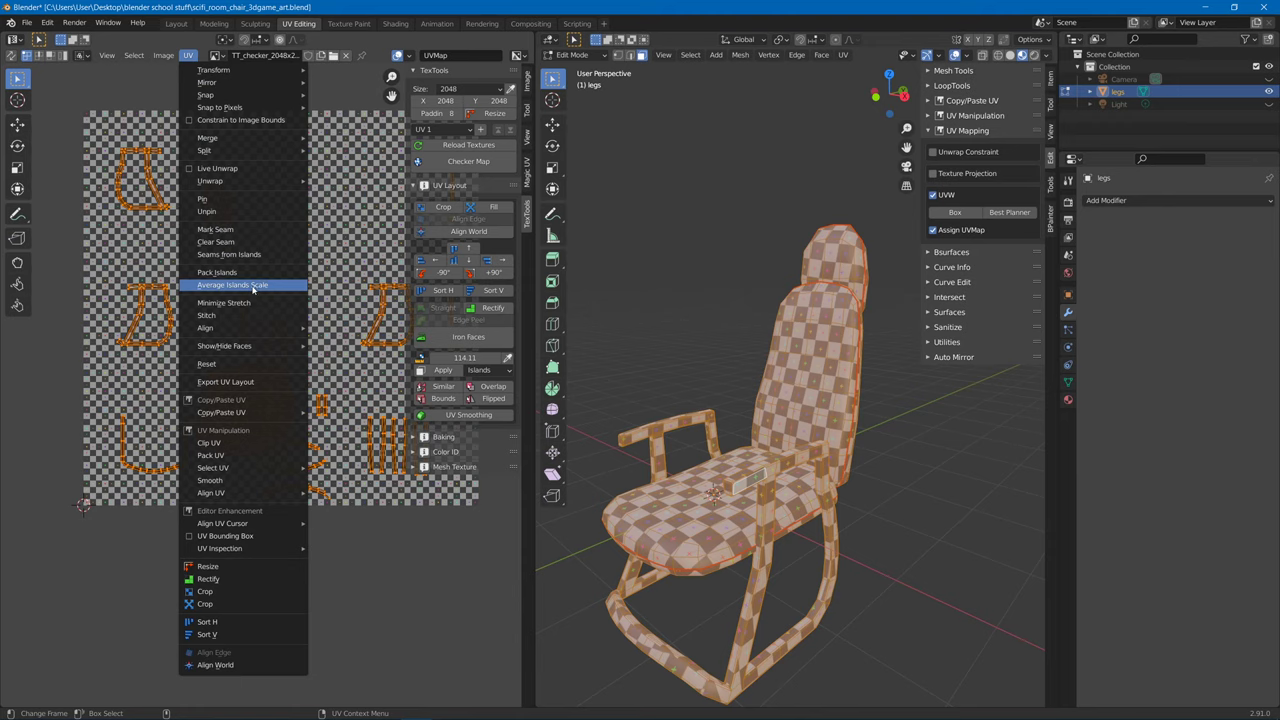
pyautogui.click(234, 456)
pyautogui.moveTo(313, 348); pyautogui.dragTo(257, 376, button='middle')
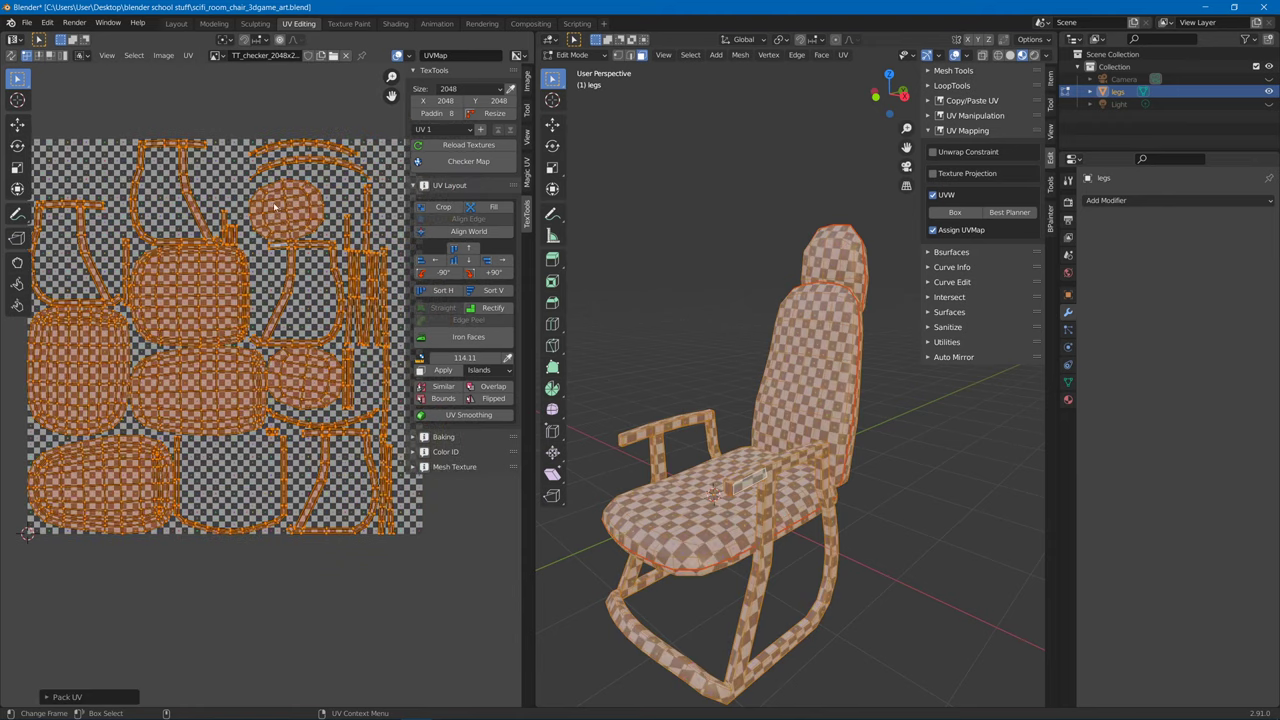
pyautogui.moveTo(700, 400); pyautogui.dragTo(728, 396, button='middle')
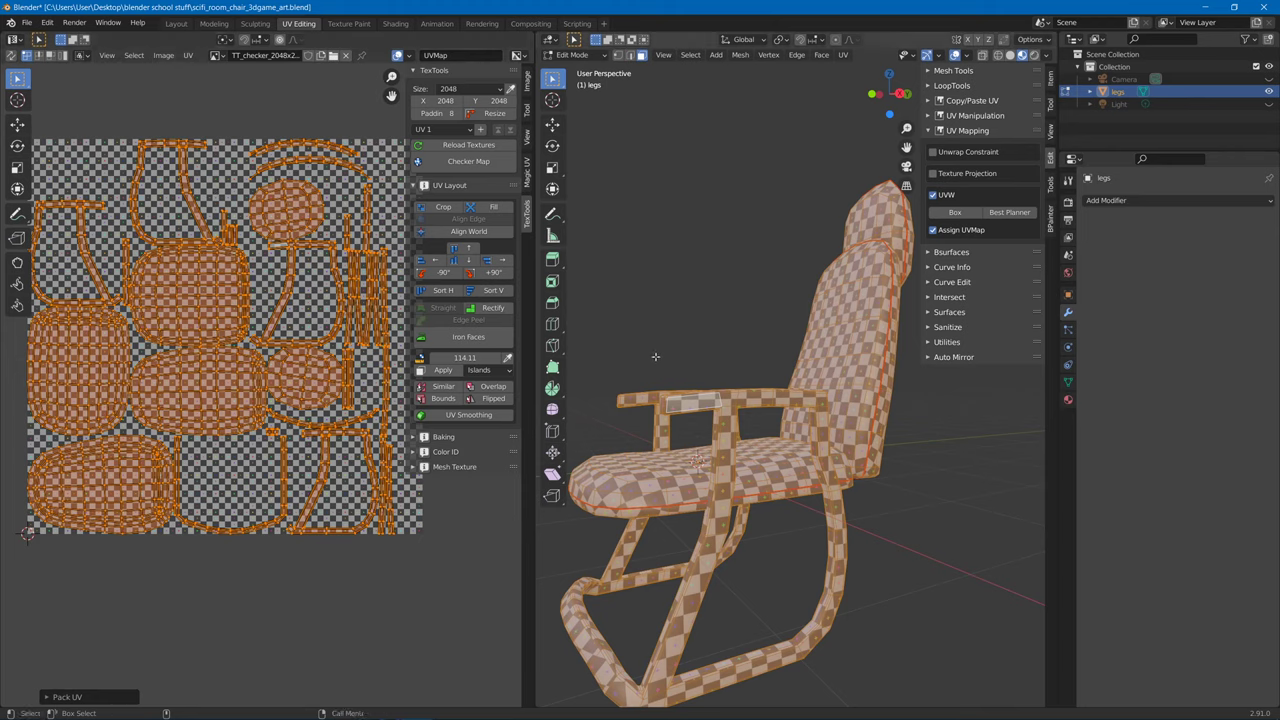
# Inspect the chair's checker map and save scifi_room_chair_3dgame_art.blend.
pyautogui.moveTo(690, 385); pyautogui.dragTo(728, 389, button='middle')
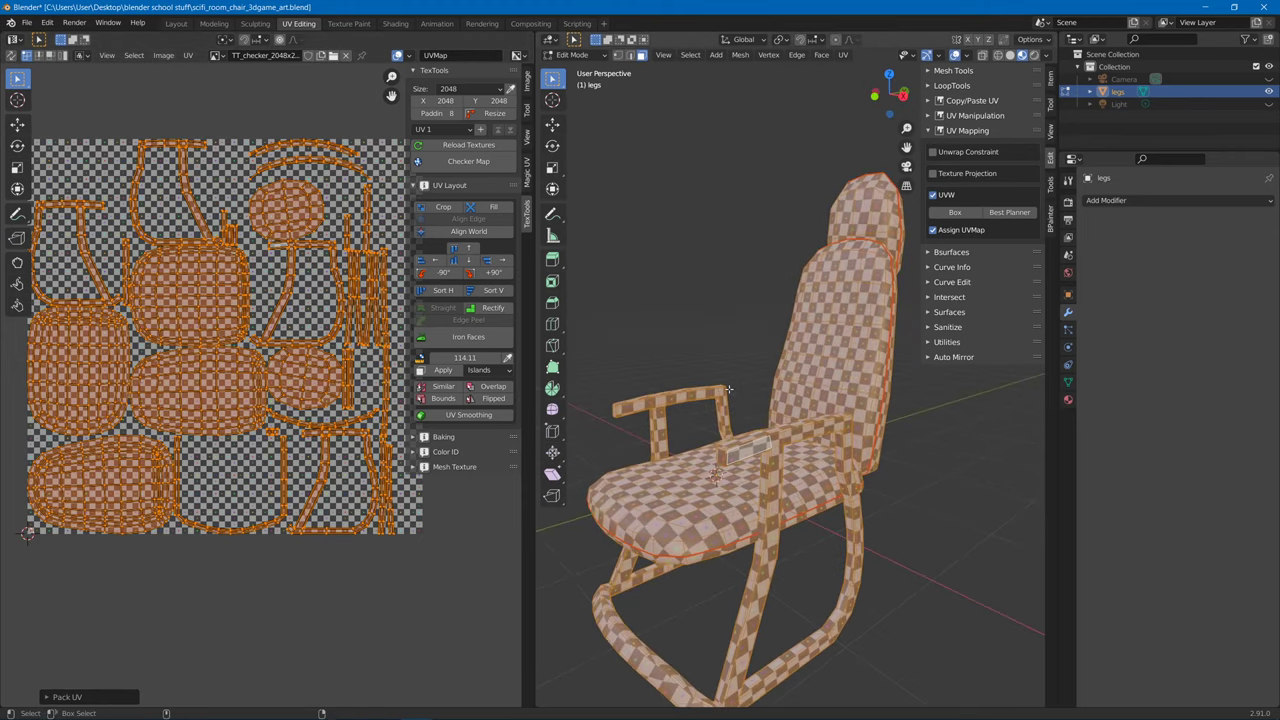
pyautogui.hotkey('ctrl', 's')
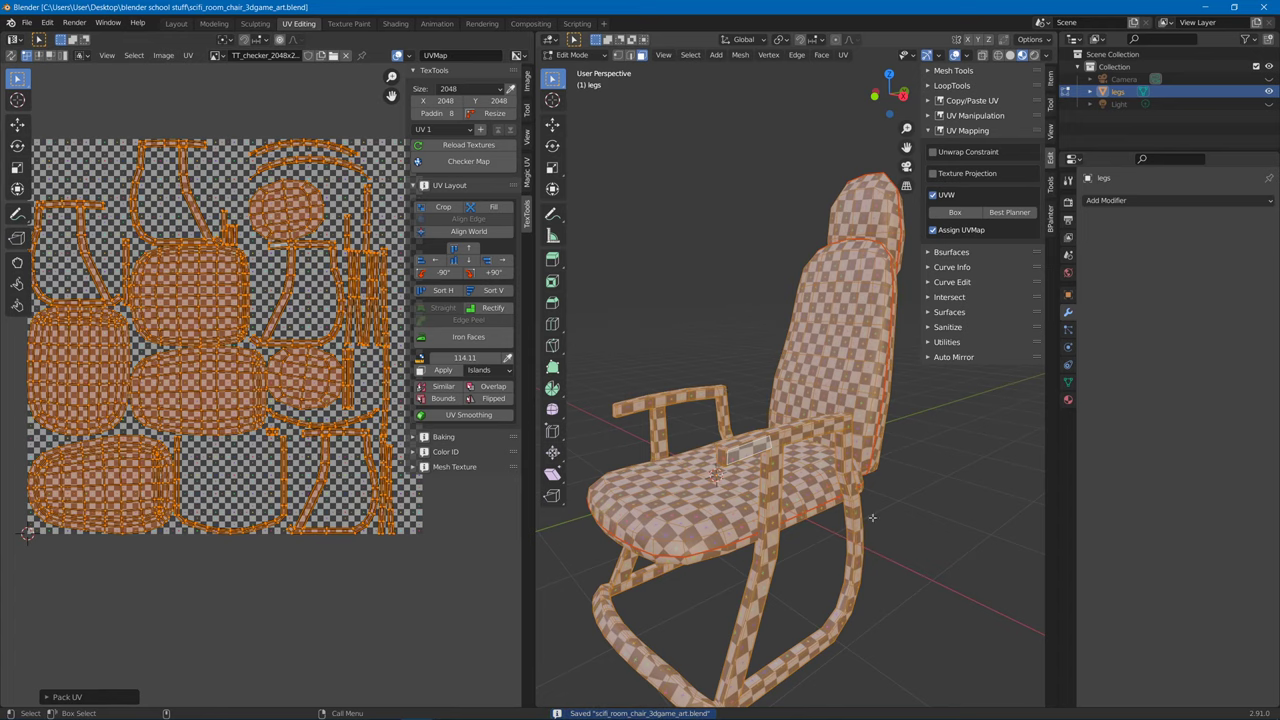
pyautogui.scroll(-2, 872, 517)
pyautogui.moveTo(872, 517); pyautogui.dragTo(859, 404, button='middle')
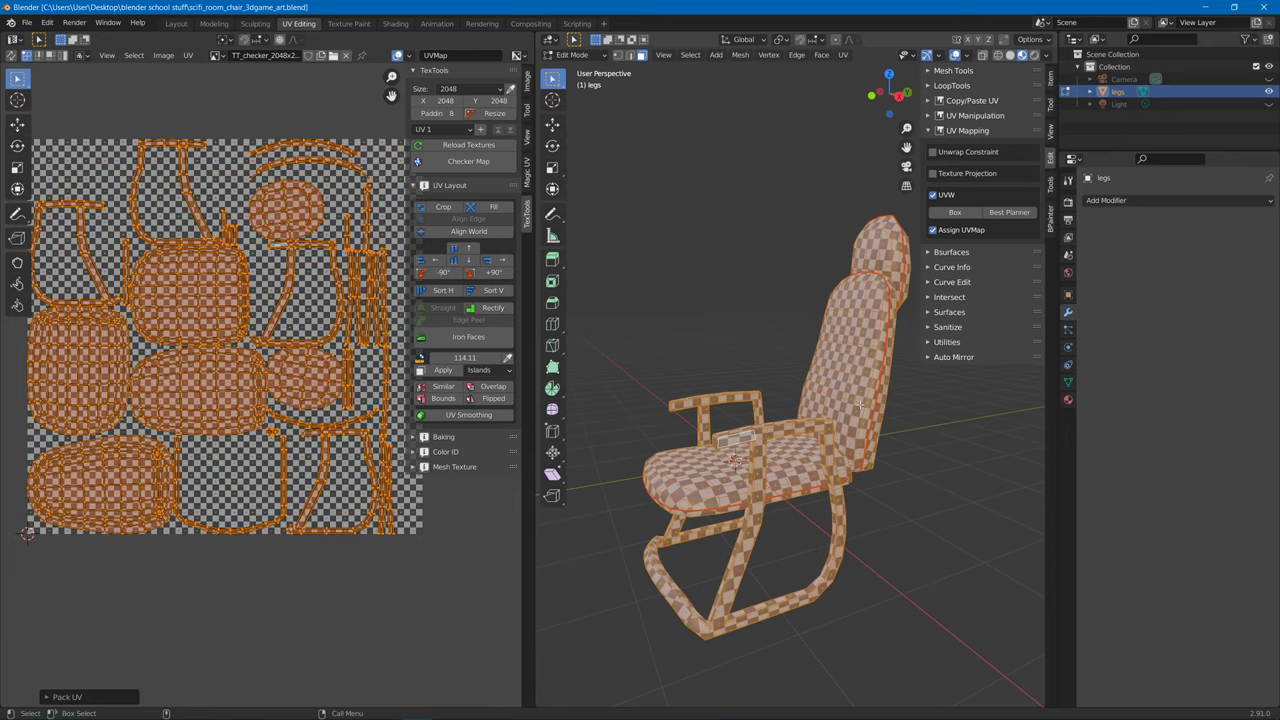
pyautogui.scroll(-2, 297, 195)
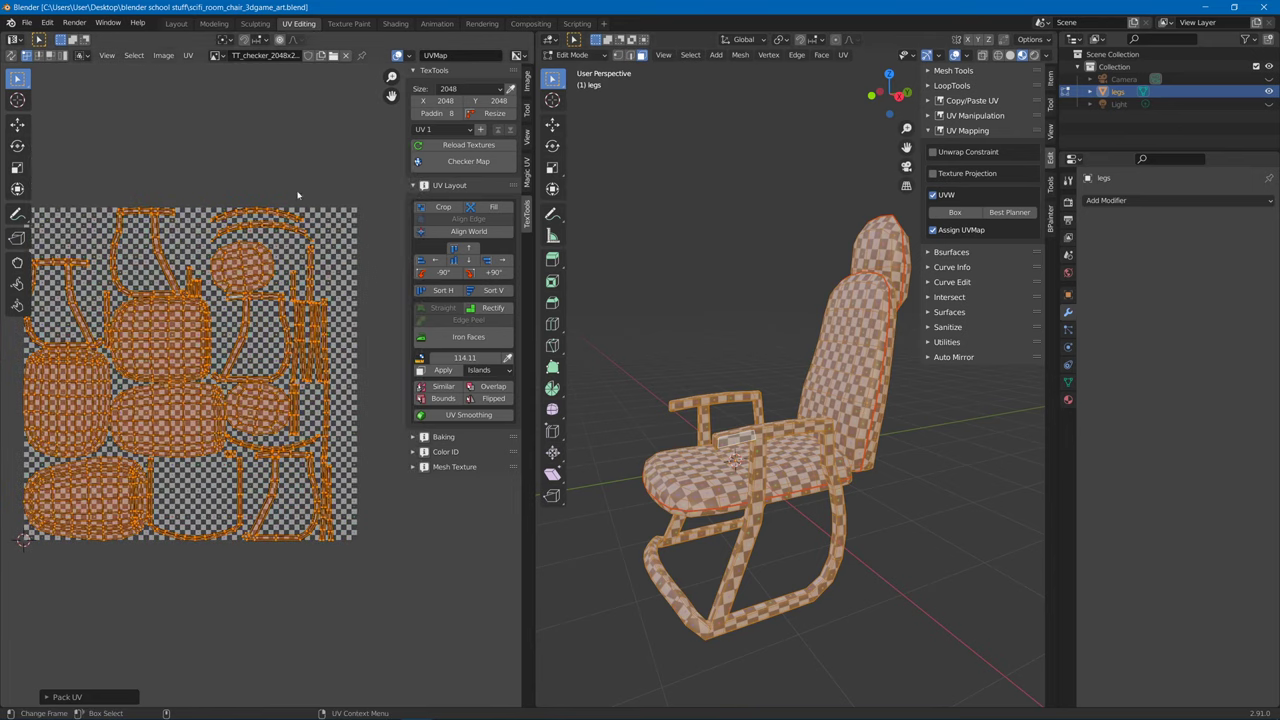
# Save the chair file and open scifi_room_mainframe_3dgame_art.blend.
pyautogui.click(365, 290)
pyautogui.click(26, 22)
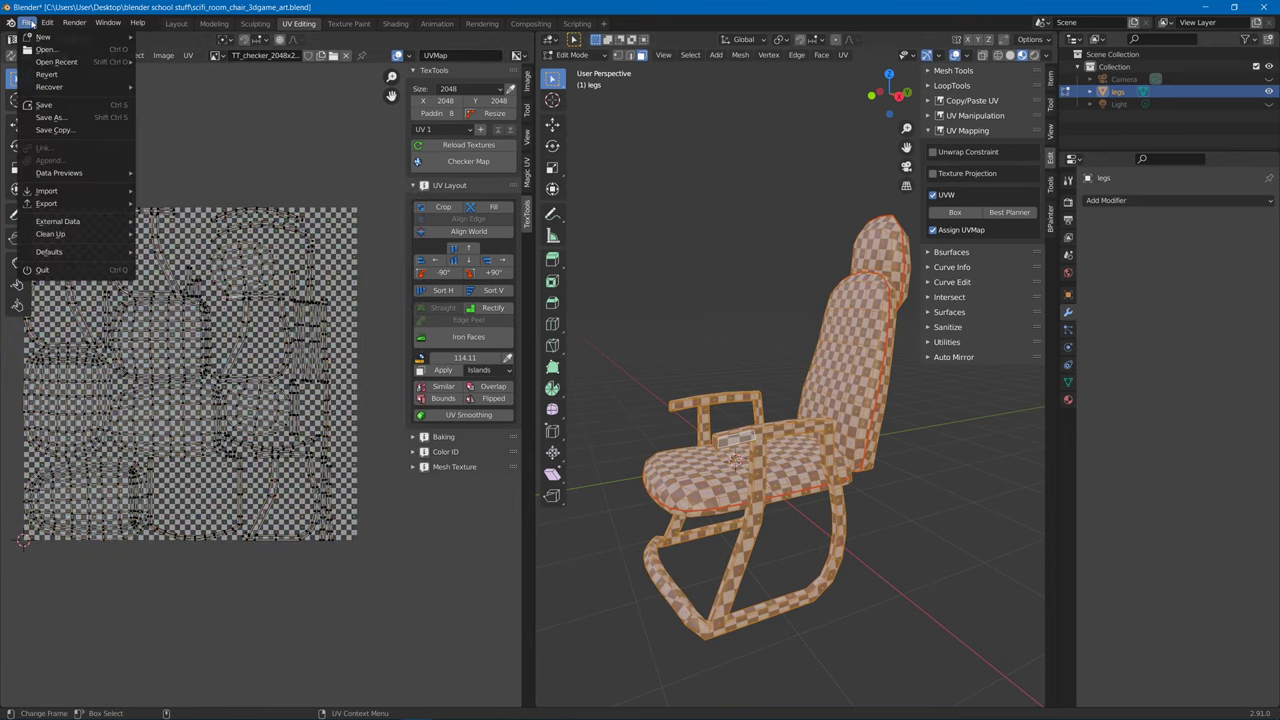
pyautogui.click(44, 50)
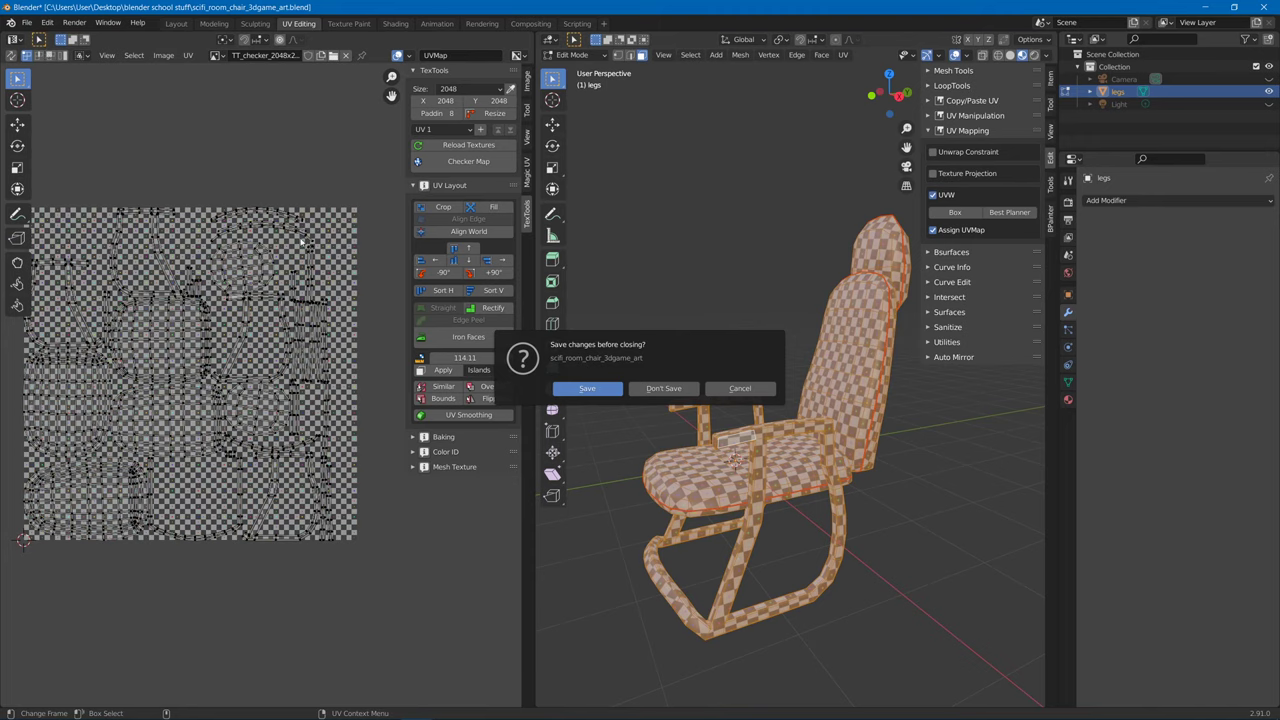
pyautogui.click(600, 390)
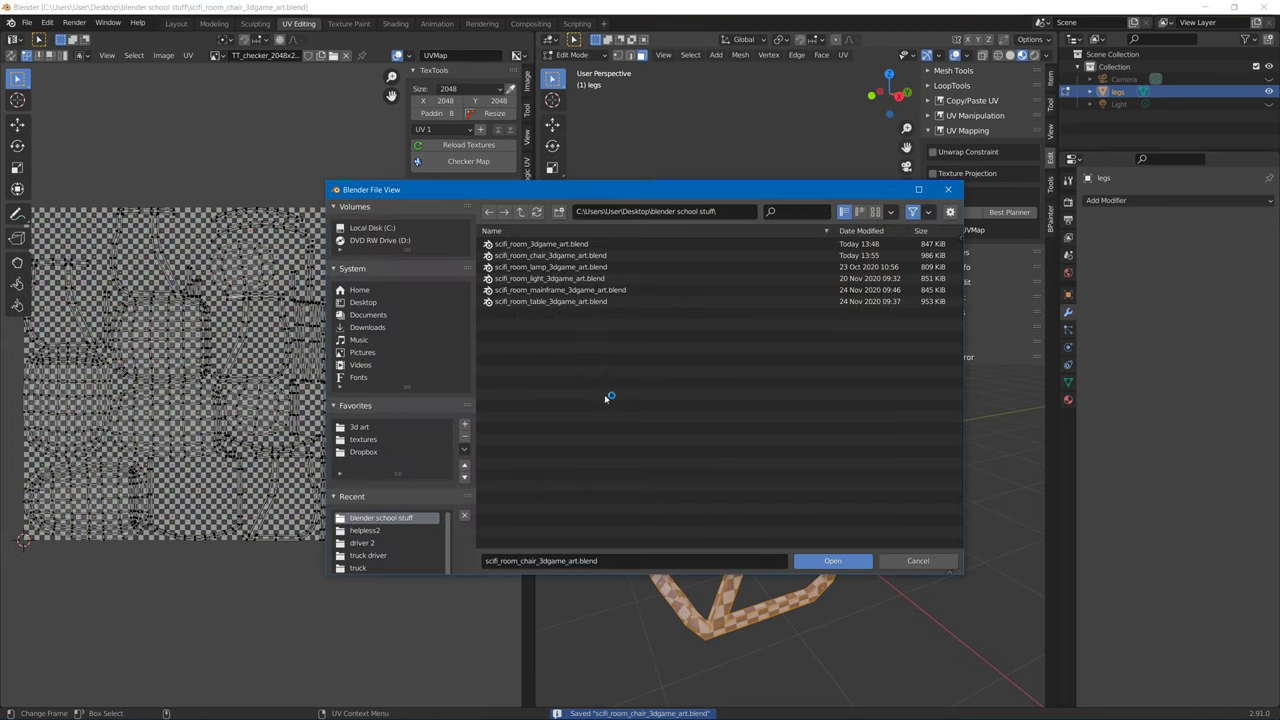
pyautogui.click(560, 292)
pyautogui.click(831, 561)
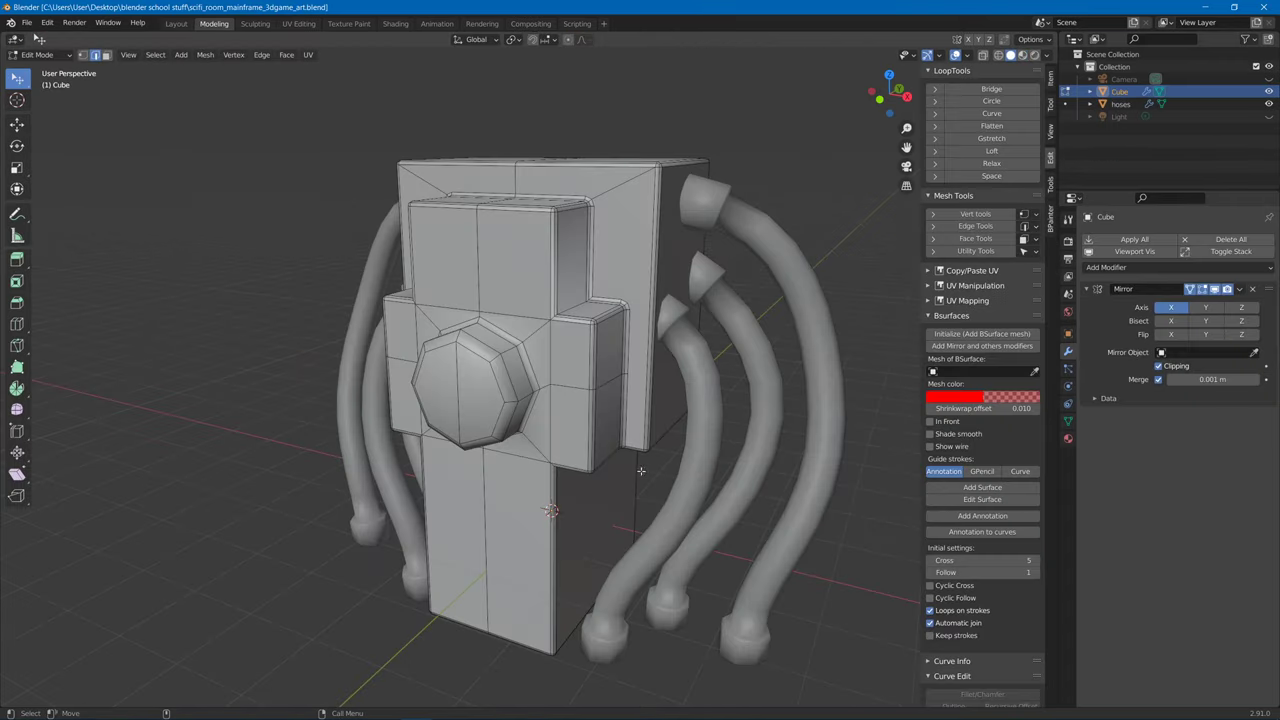
# Apply the Mirror modifiers on the Cube and the hoses in Object Mode.
pyautogui.moveTo(643, 457); pyautogui.dragTo(712, 411, button='middle')
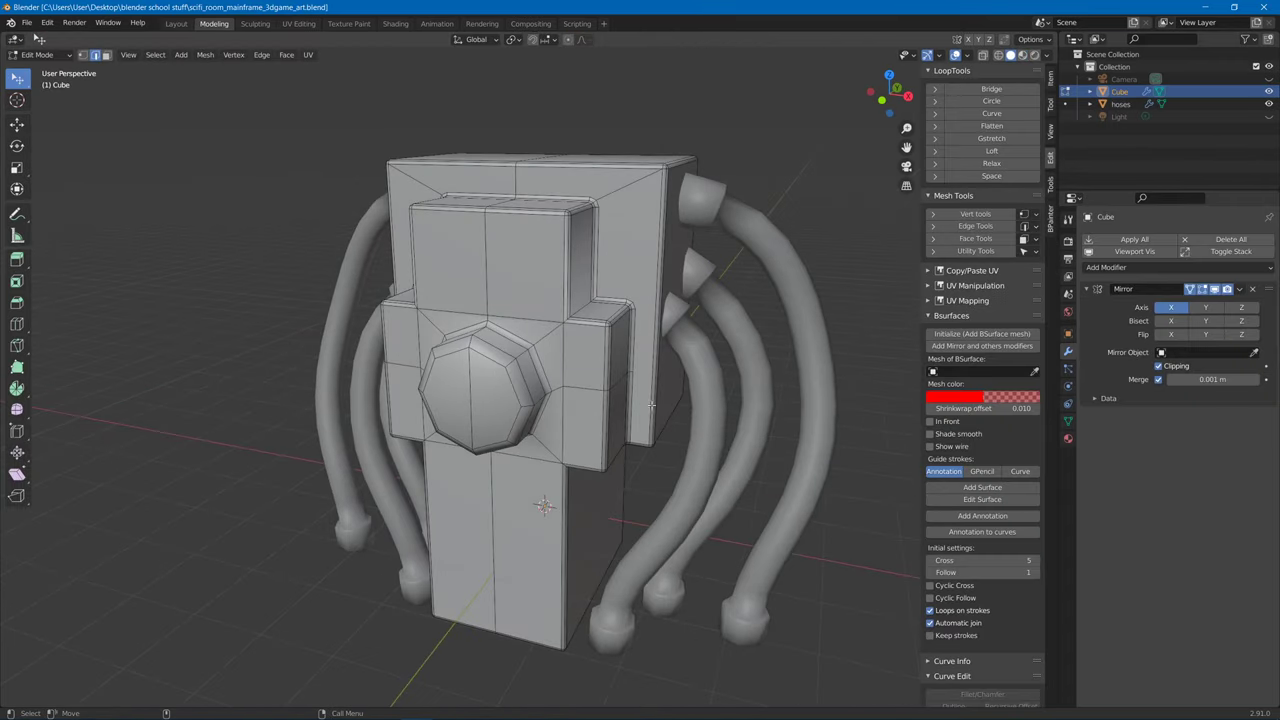
pyautogui.press('Tab')
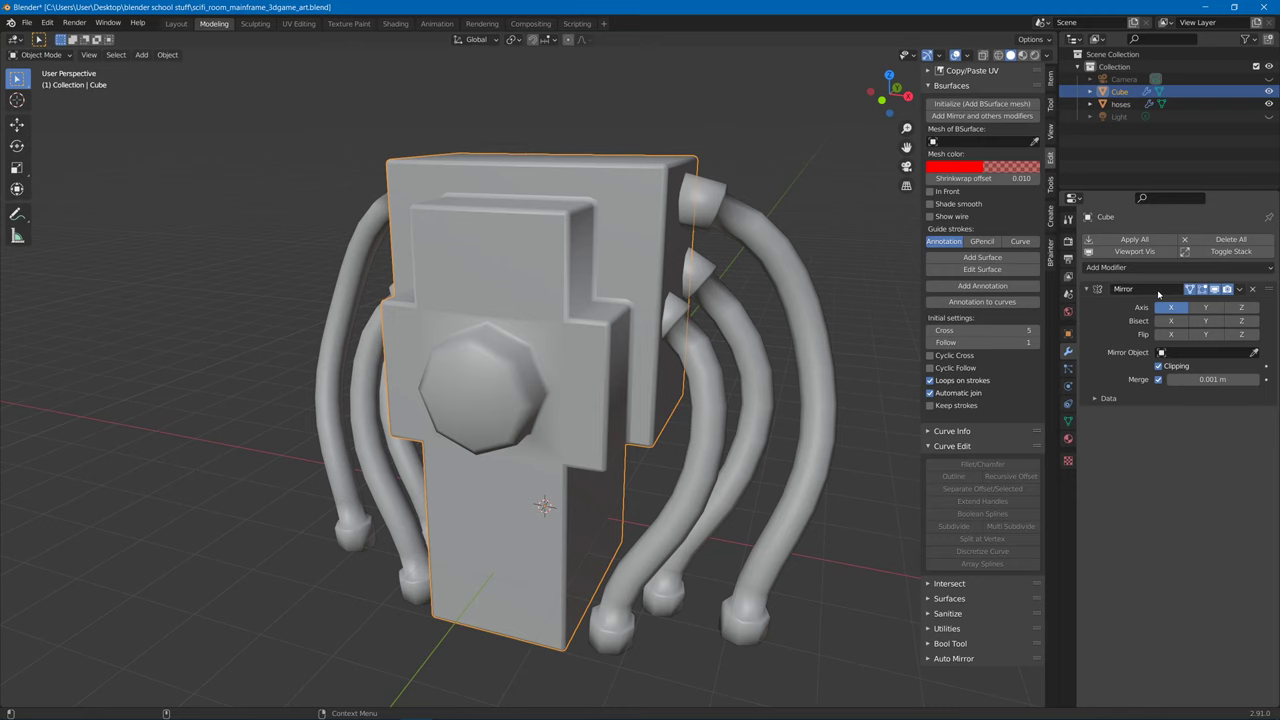
pyautogui.click(1134, 239)
pyautogui.click(770, 260)
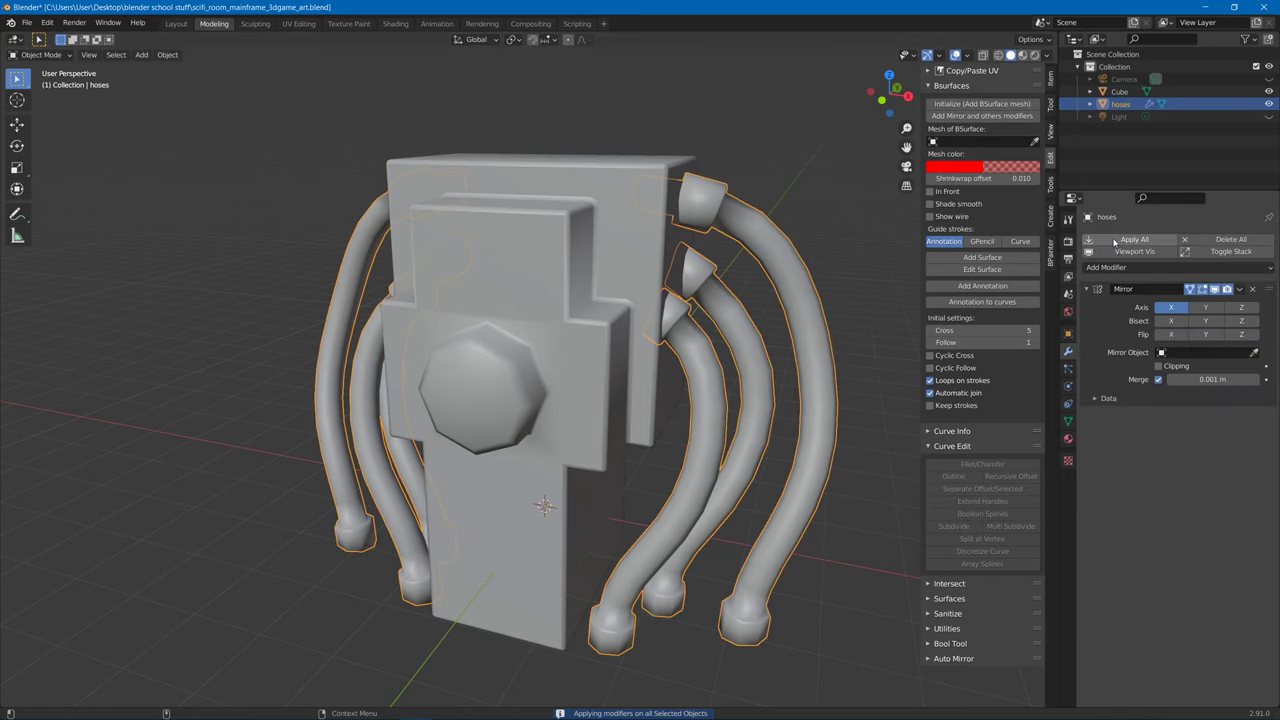
pyautogui.hotkey('ctrl', 'a')
pyautogui.moveTo(751, 207)
pyautogui.mouseDown(button='middle')
pyautogui.moveTo(700, 300)
pyautogui.moveTo(760, 210)
pyautogui.mouseUp(button='middle')
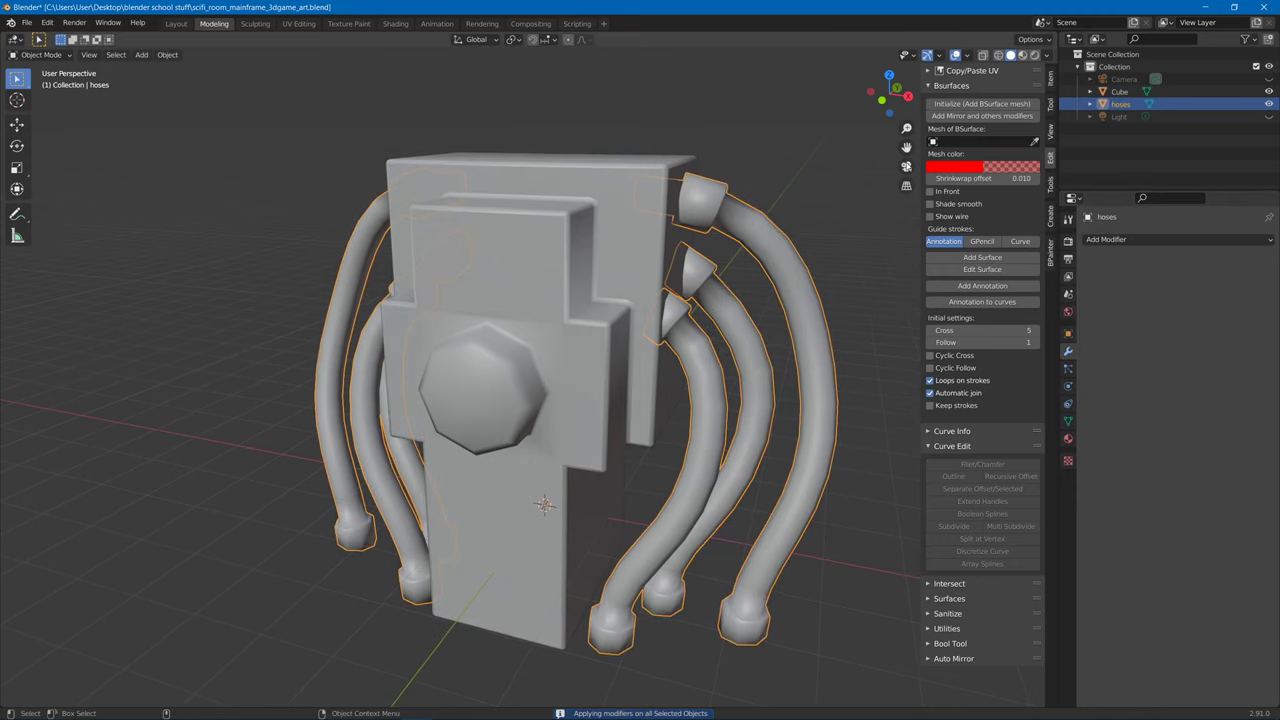
pyautogui.click(951, 85)
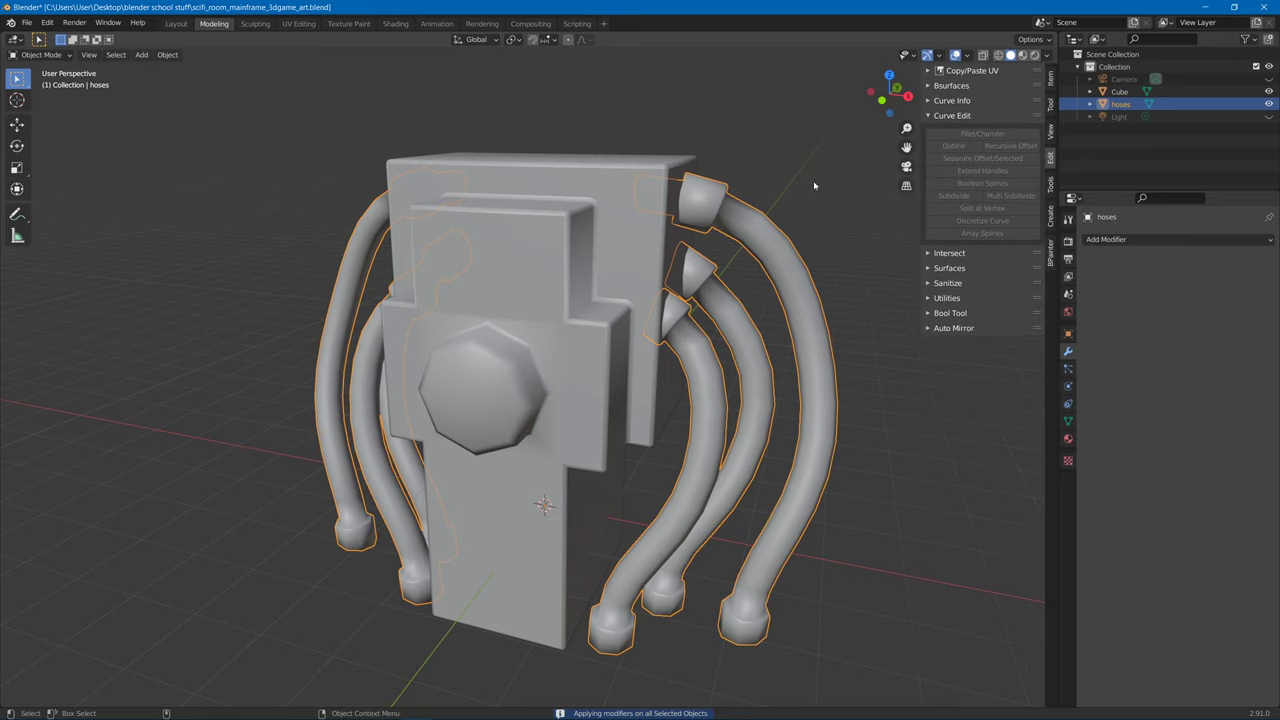
pyautogui.click(952, 115)
# Join the hoses into the mainframe Cube.
pyautogui.click(619, 308)
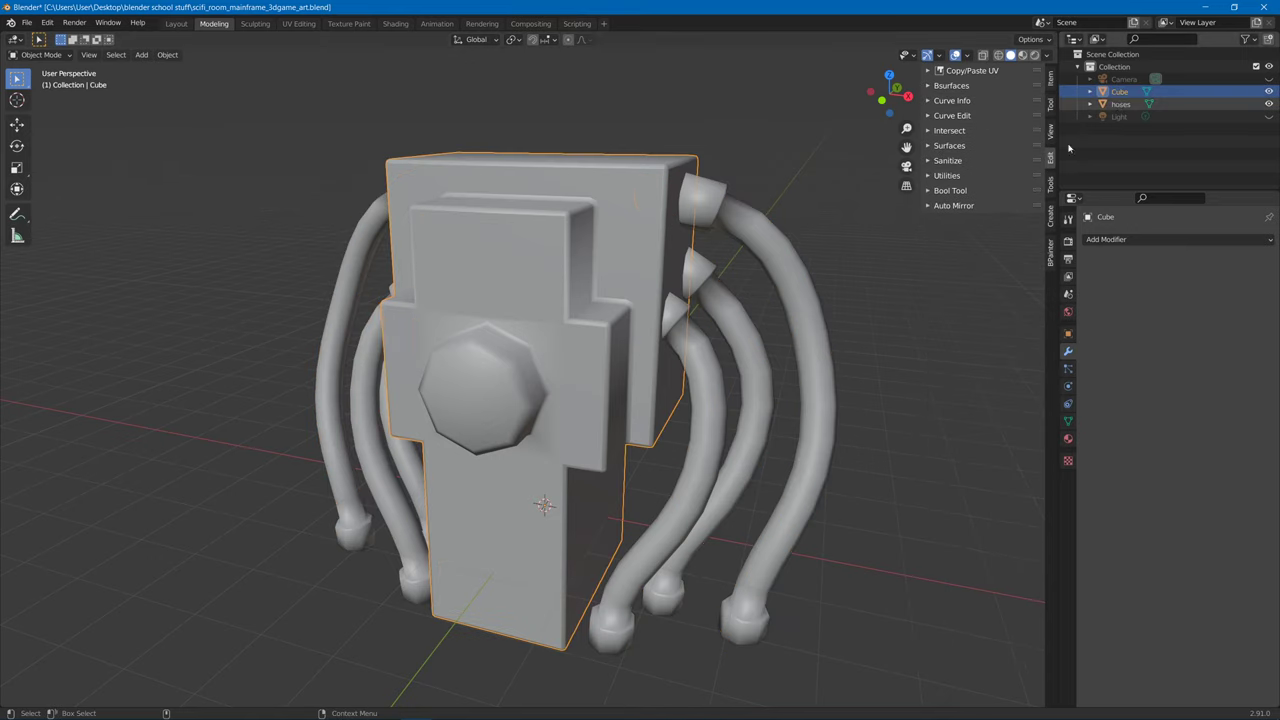
pyautogui.keyDown('shift'); pyautogui.click(772, 266); pyautogui.keyUp('shift')
pyautogui.moveTo(789, 283); pyautogui.dragTo(829, 289, button='middle')
pyautogui.rightClick(828, 296)
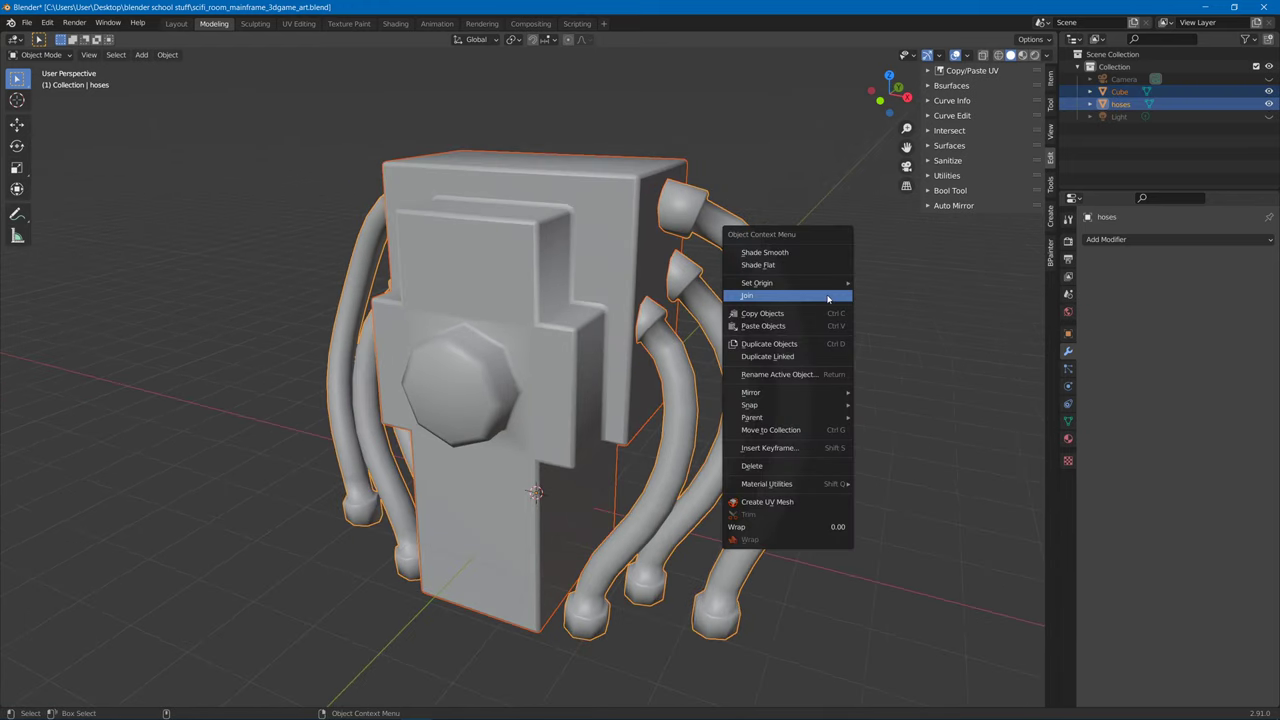
pyautogui.keyDown('shift'); pyautogui.click(627, 232); pyautogui.keyUp('shift')
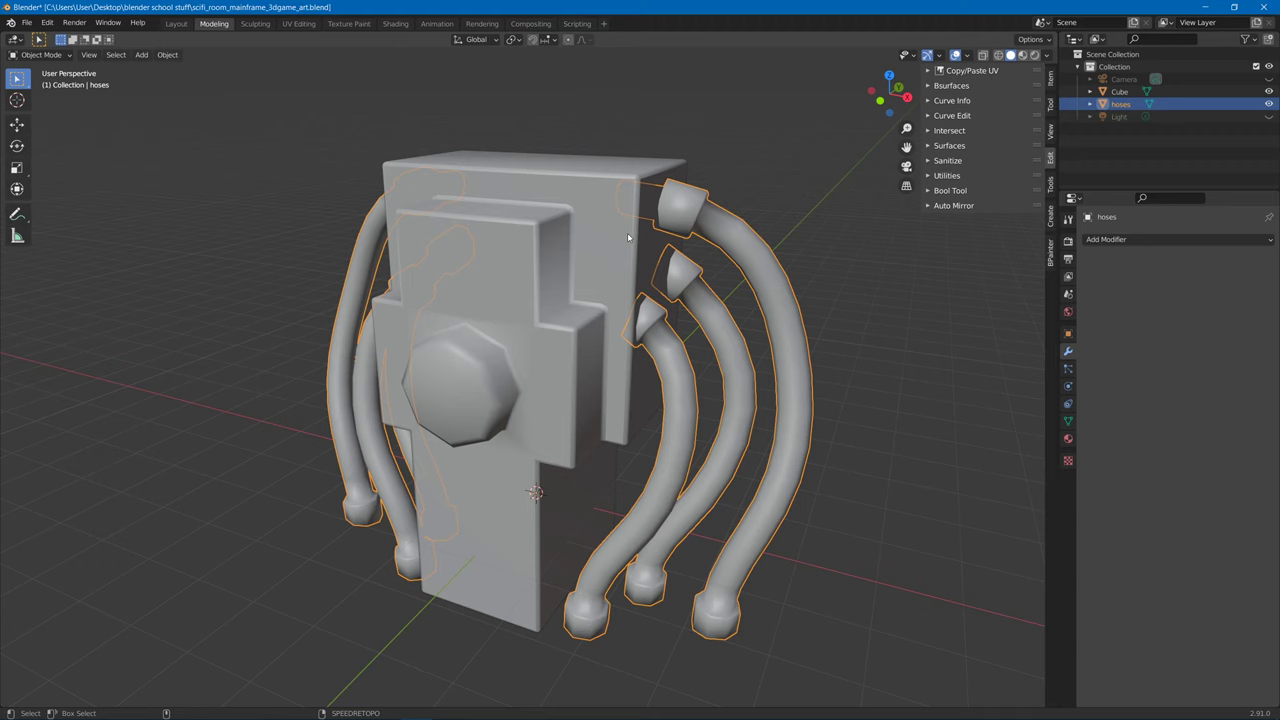
pyautogui.rightClick(799, 241)
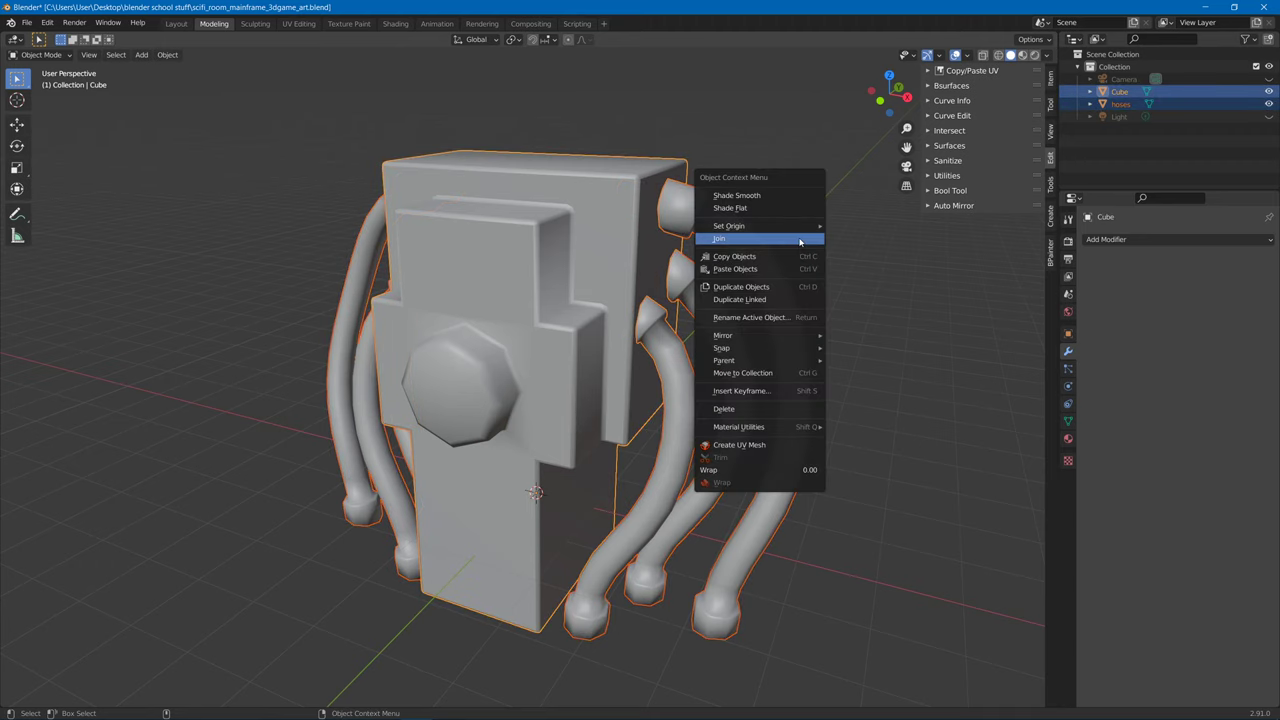
pyautogui.click(799, 241)
# Shade the merged Cube smooth.
pyautogui.rightClick(799, 241)
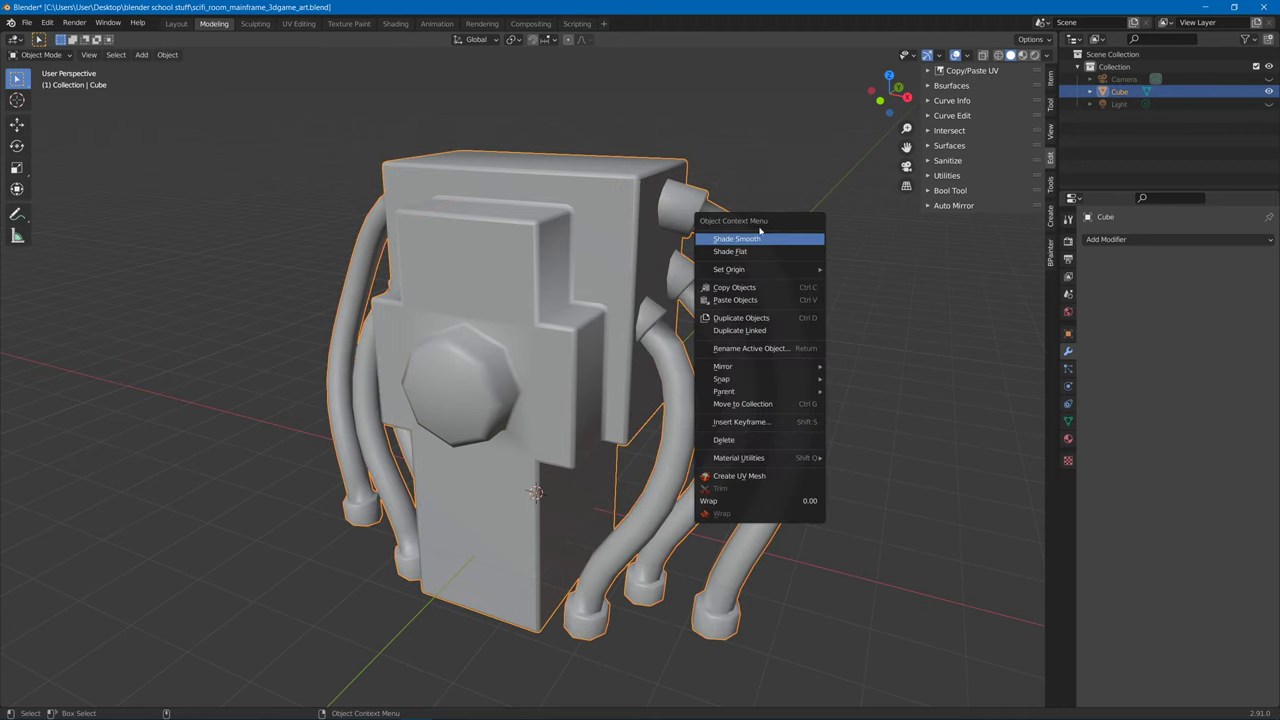
pyautogui.click(760, 238)
pyautogui.click(942, 356)
pyautogui.click(750, 300)
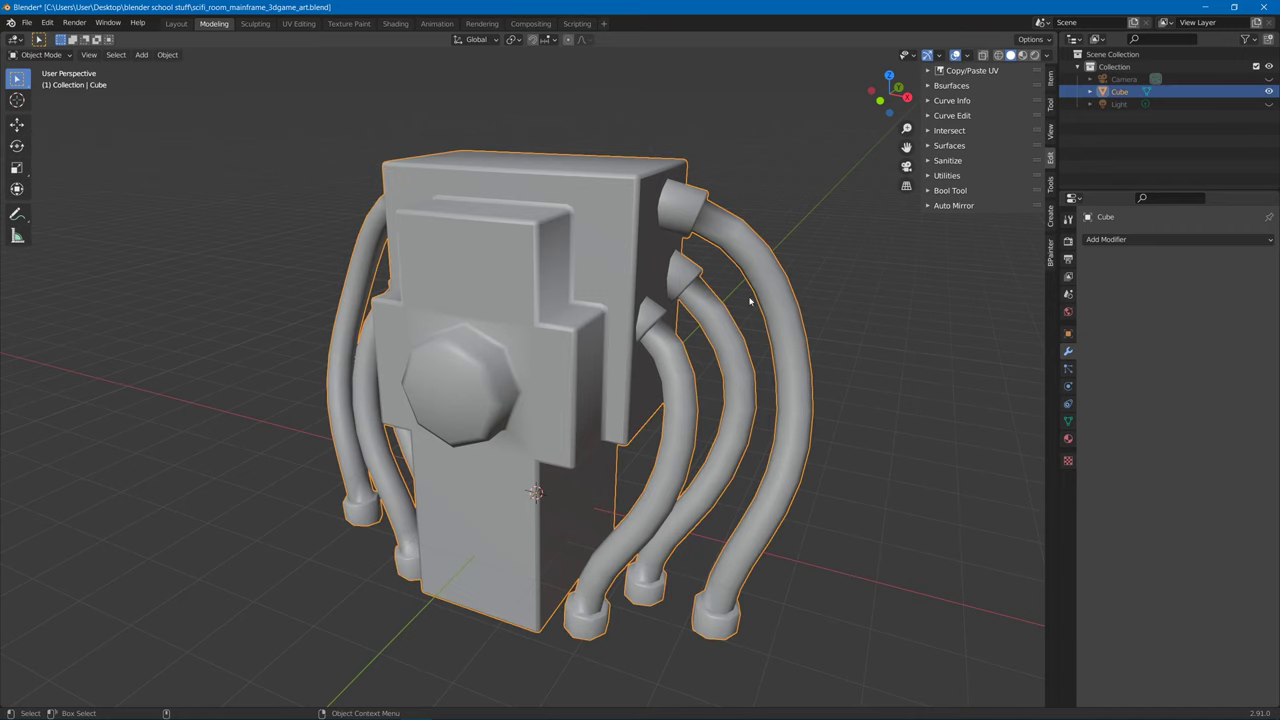
# In the UV Editing workspace, select the whole cube body in Edit Mode with Select Linked.
pyautogui.press('Tab')
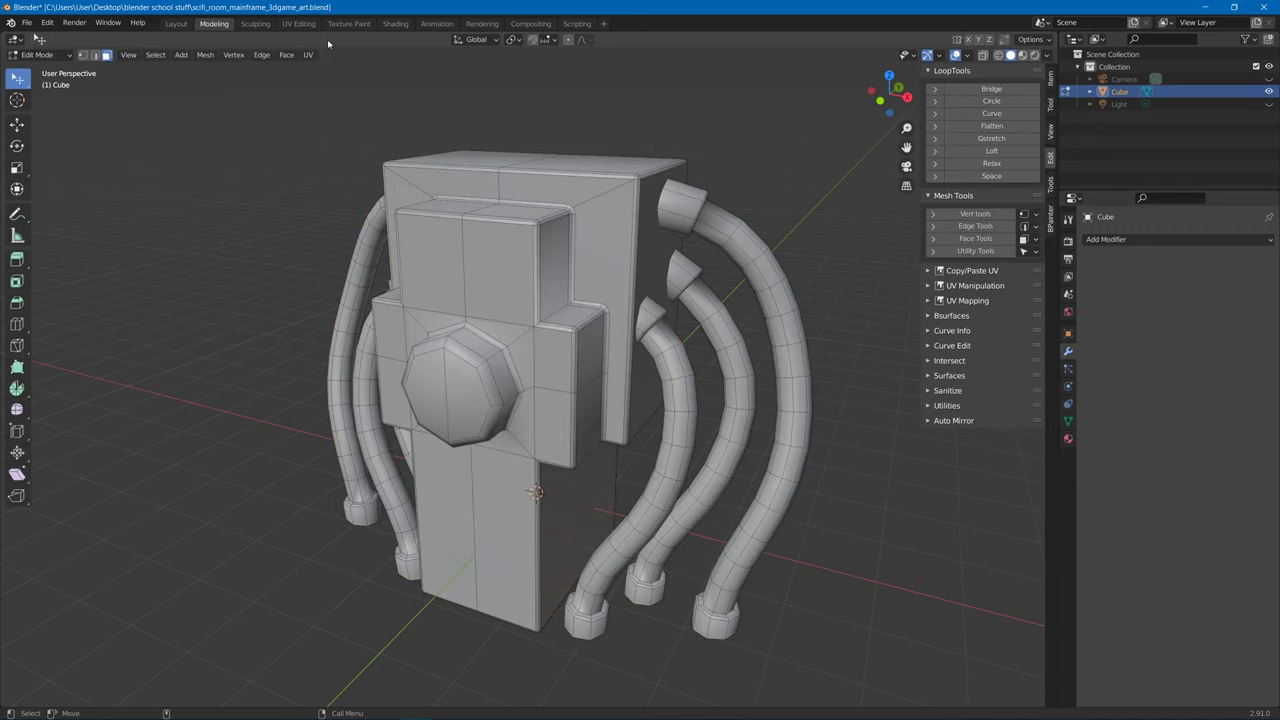
pyautogui.click(298, 23)
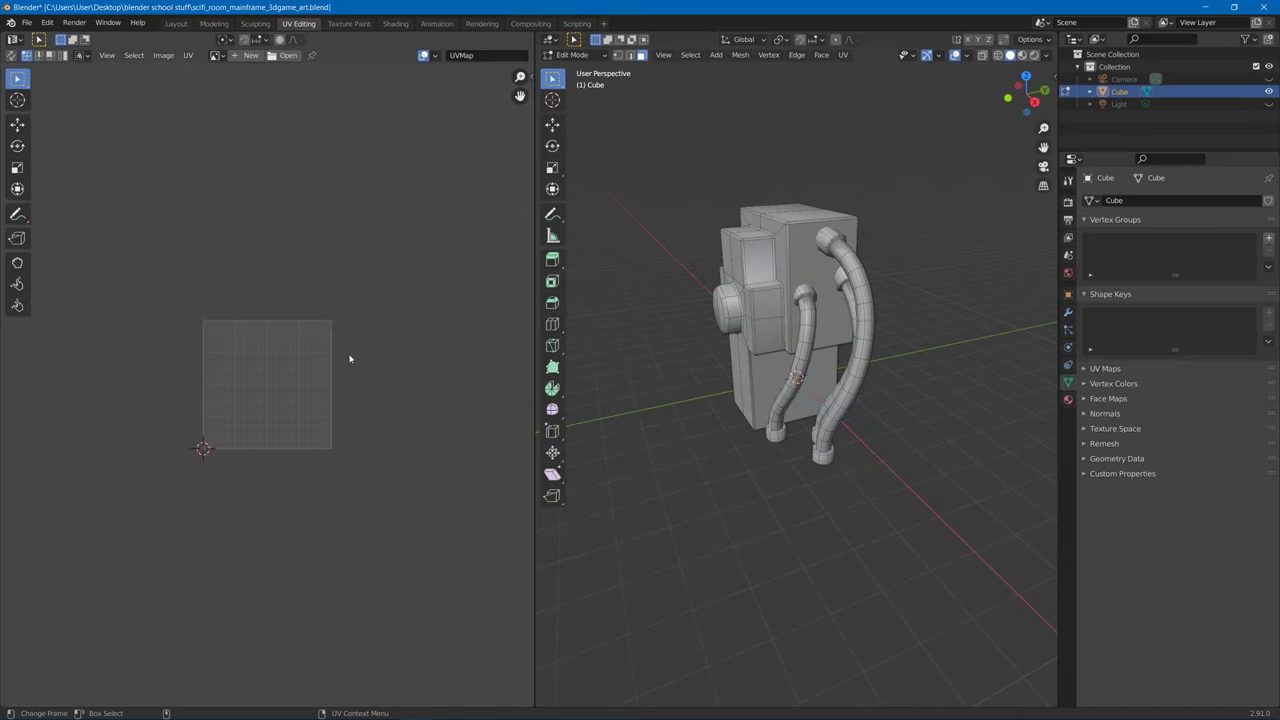
pyautogui.scroll(5, 668, 368)
pyautogui.moveTo(668, 368); pyautogui.dragTo(802, 158, button='middle')
pyautogui.click(770, 280)
pyautogui.hotkey('ctrl', 'l')
pyautogui.click(691, 55)
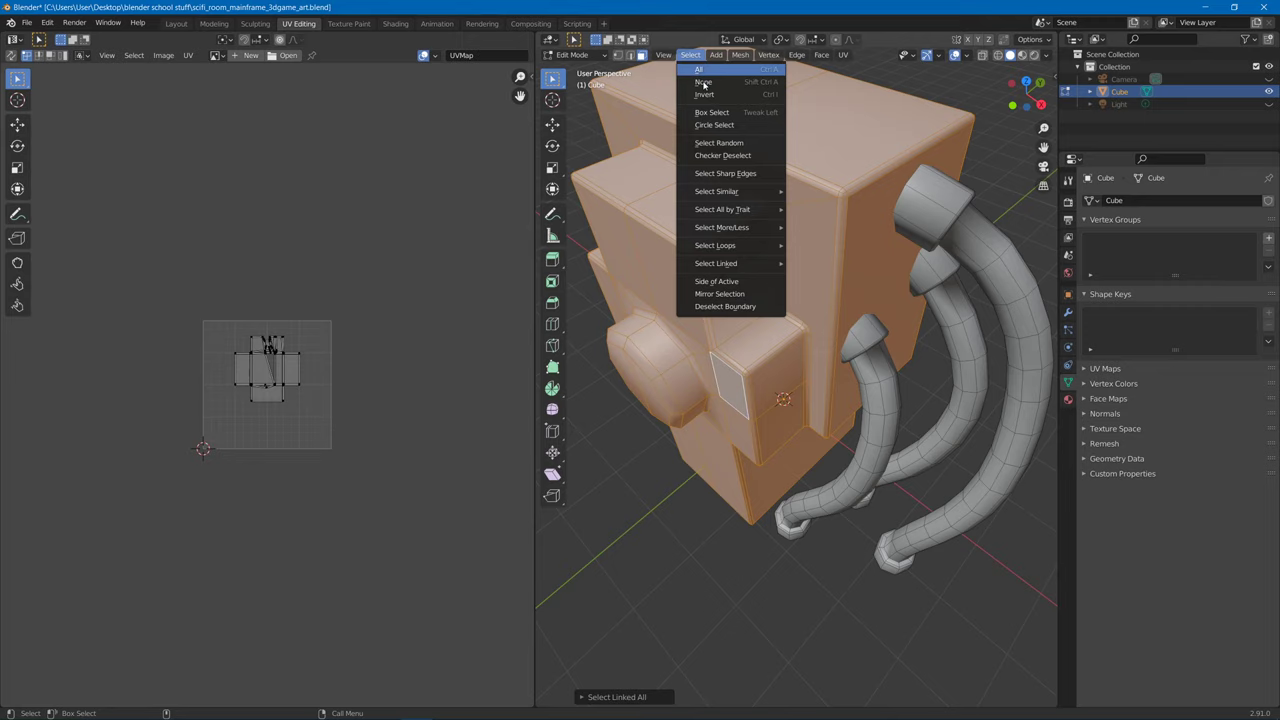
pyautogui.moveTo(760, 263)
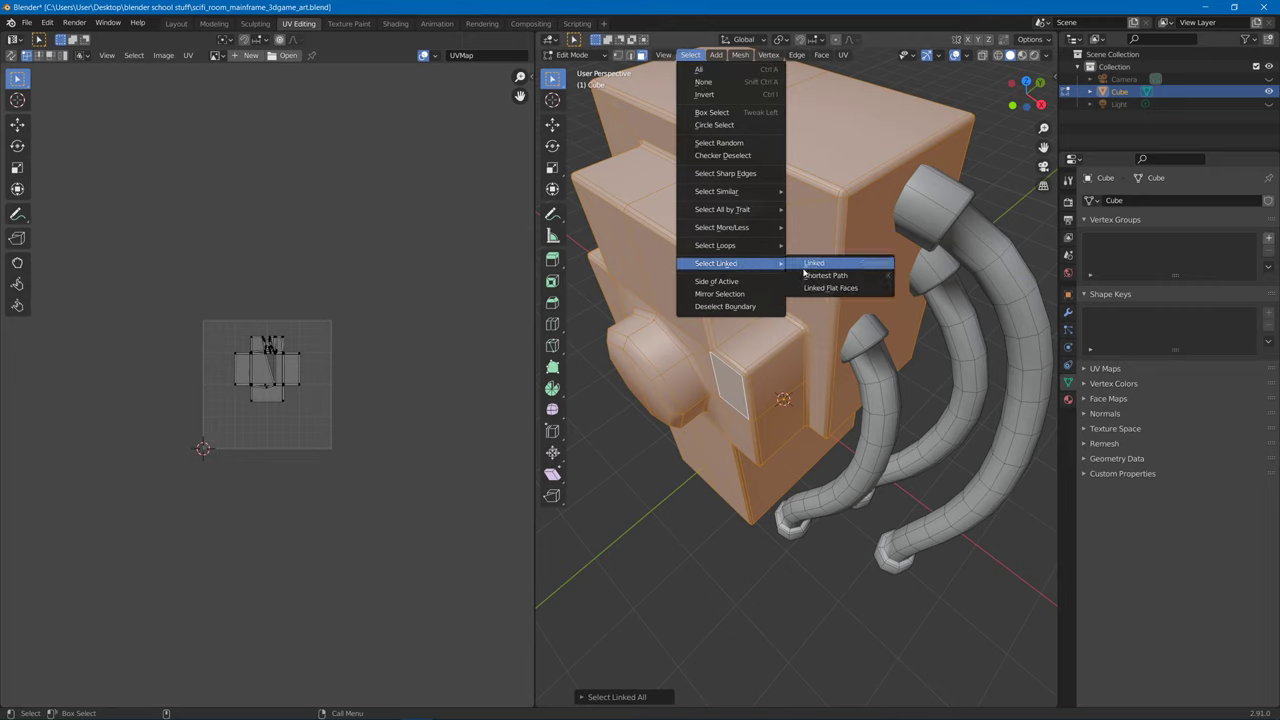
pyautogui.click(810, 264)
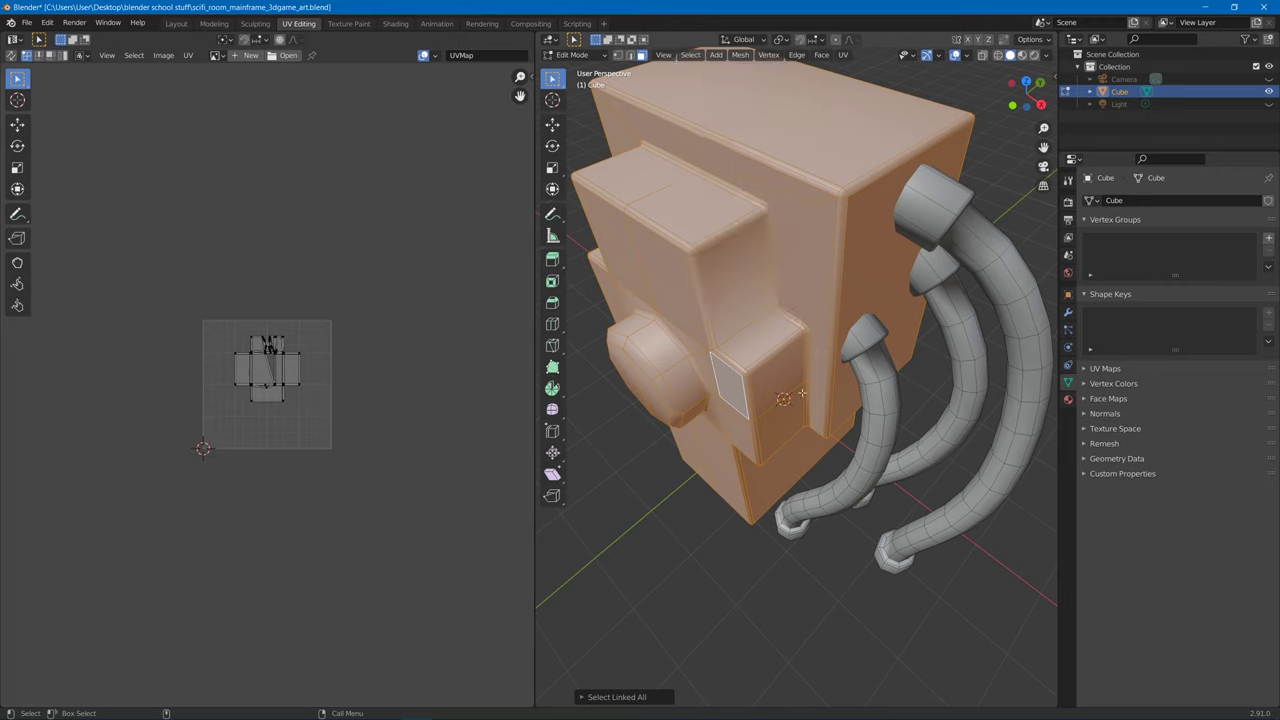
# Open the side panel's UV Mapping add-on tools and enable the UVW mapping options.
pyautogui.click(1053, 78)
pyautogui.click(1049, 160)
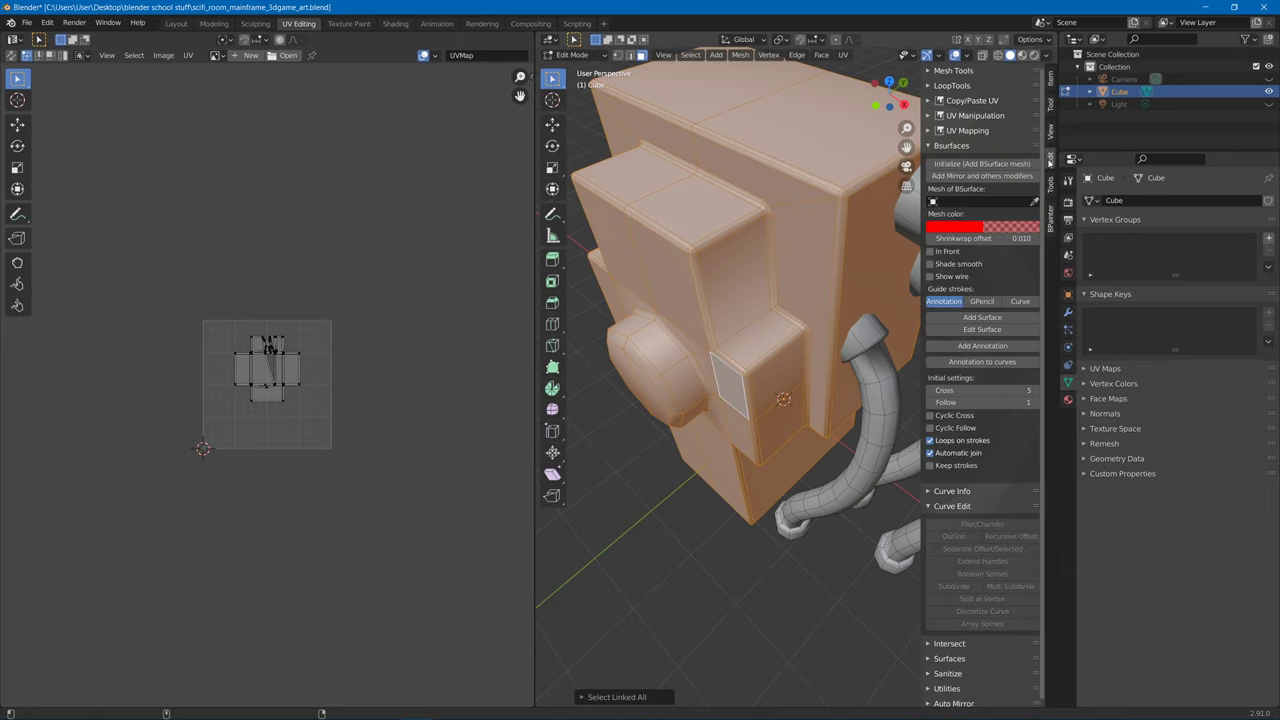
pyautogui.click(952, 177)
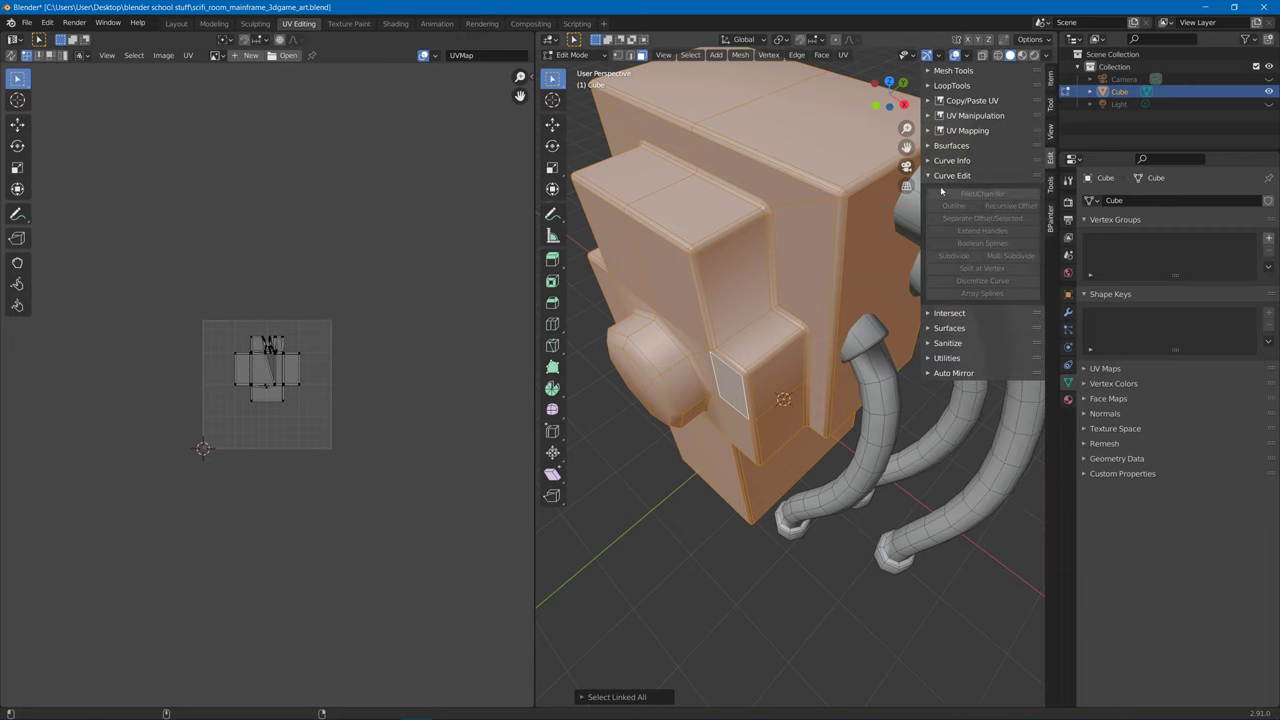
pyautogui.click(952, 177)
pyautogui.click(966, 130)
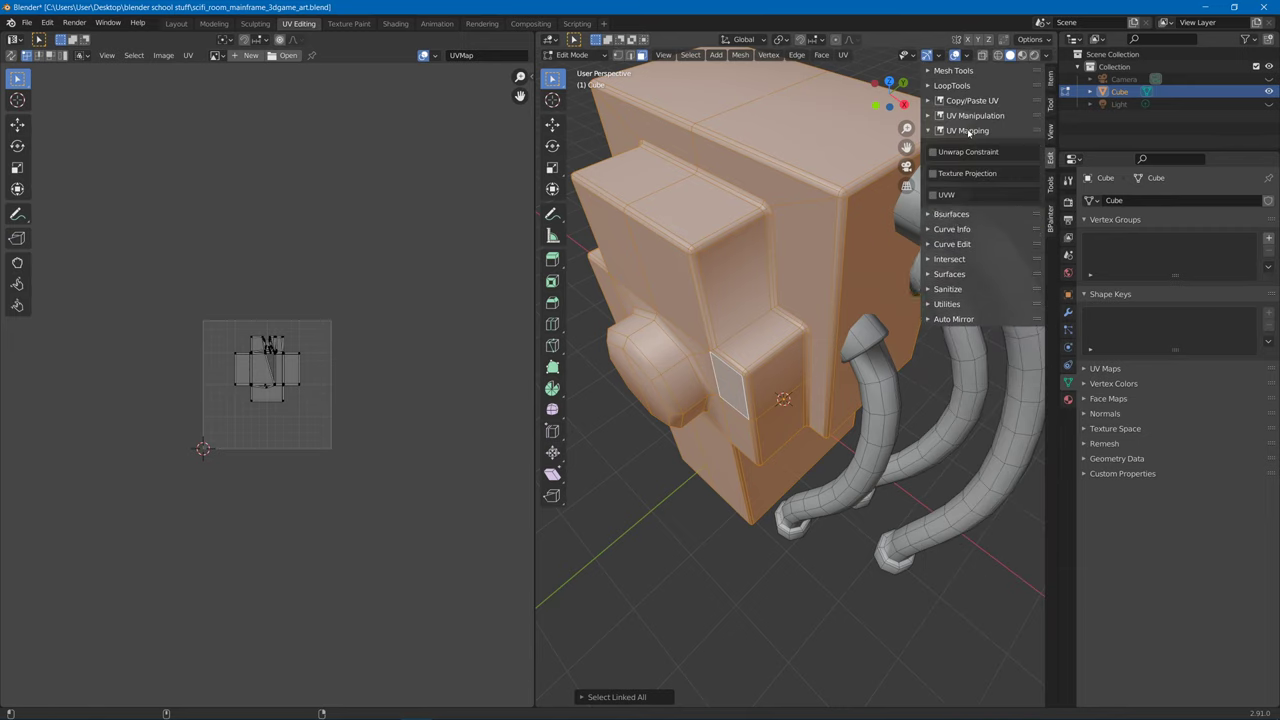
pyautogui.click(935, 194)
# Box-map the cube's UVs from the UV Mapping panel.
pyautogui.click(957, 214)
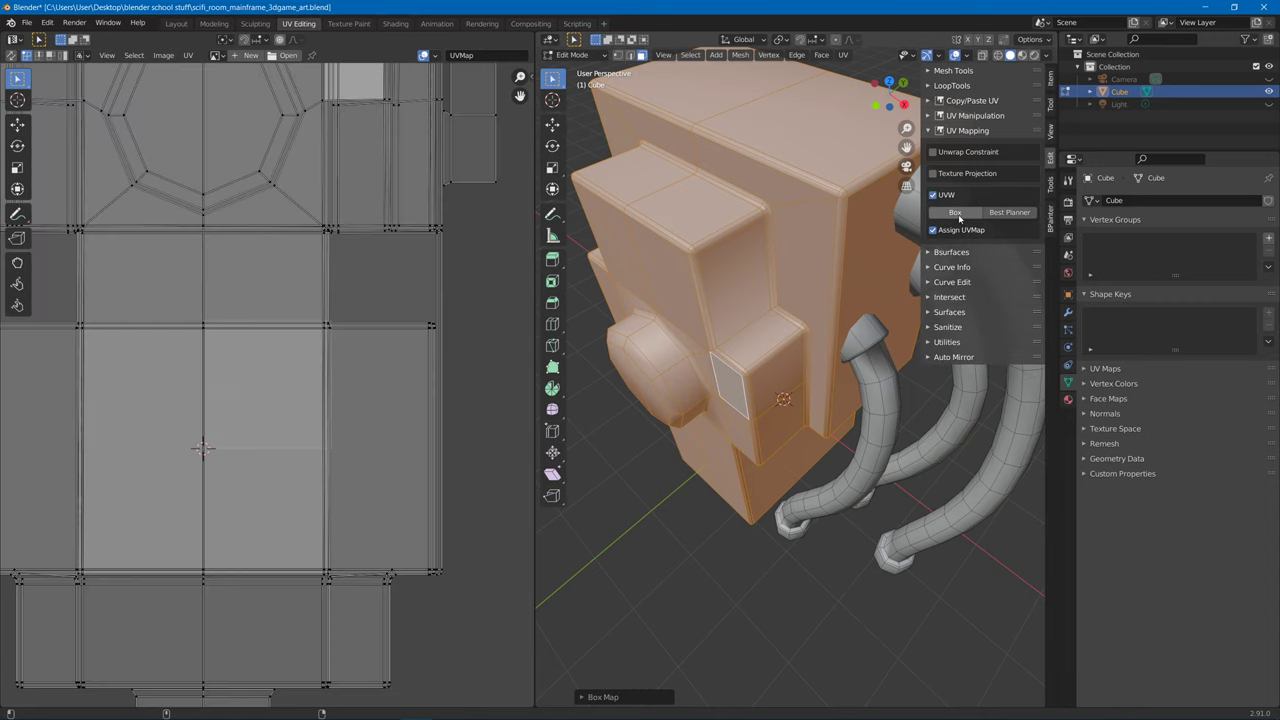
pyautogui.scroll(-3, 490, 250)
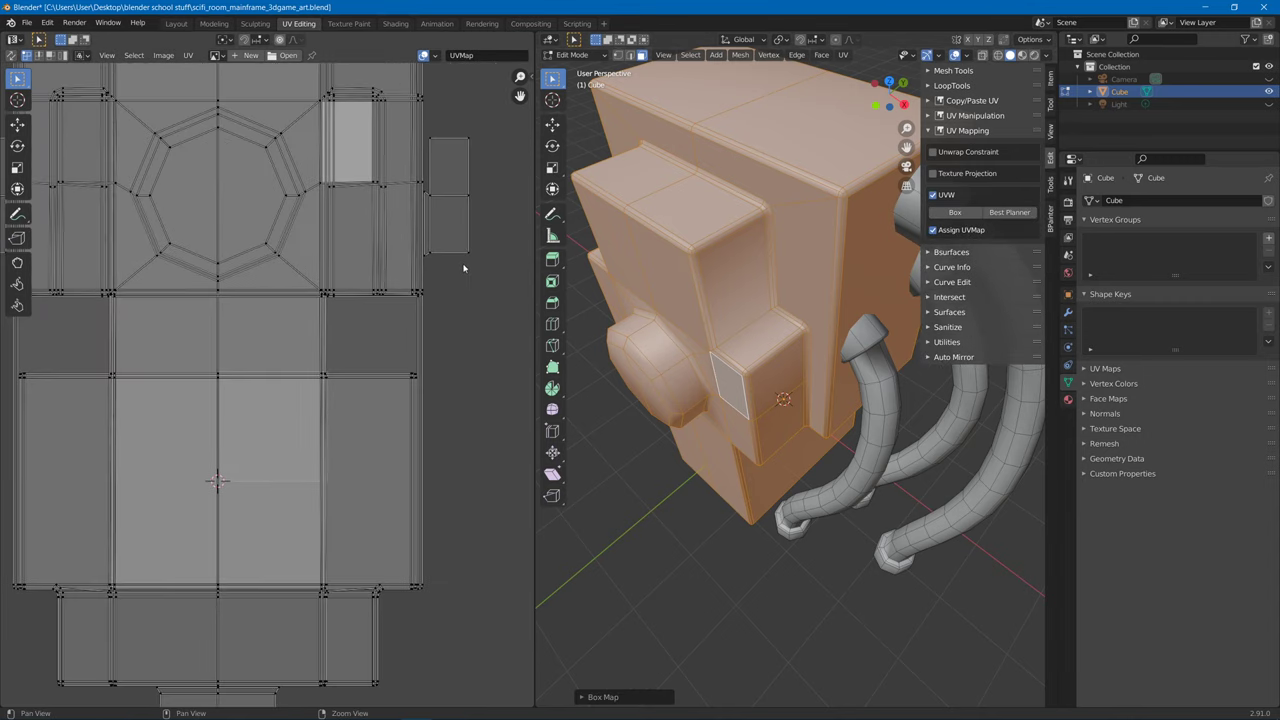
pyautogui.moveTo(688, 297); pyautogui.dragTo(705, 290, button='middle')
pyautogui.moveTo(320, 300); pyautogui.dragTo(272, 366, button='middle')
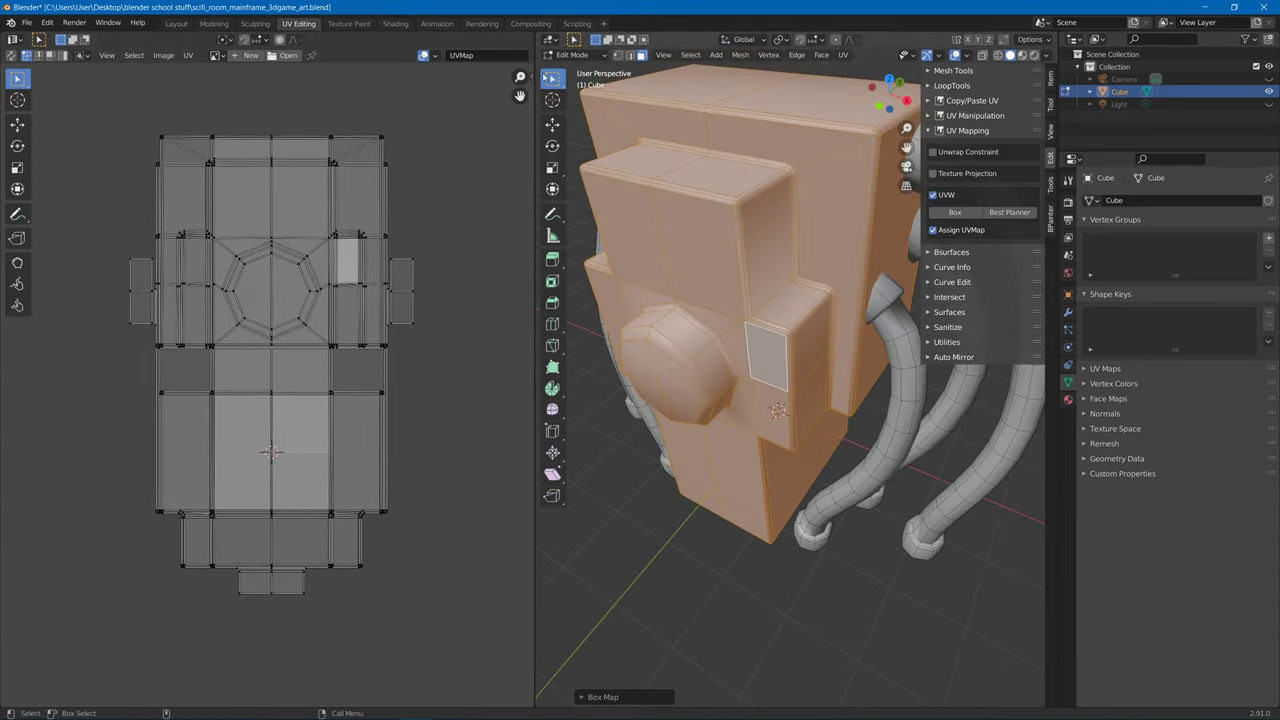
# Set the TexTools texture size to 2048 × 2048 in the UV sidebar.
pyautogui.click(532, 68)
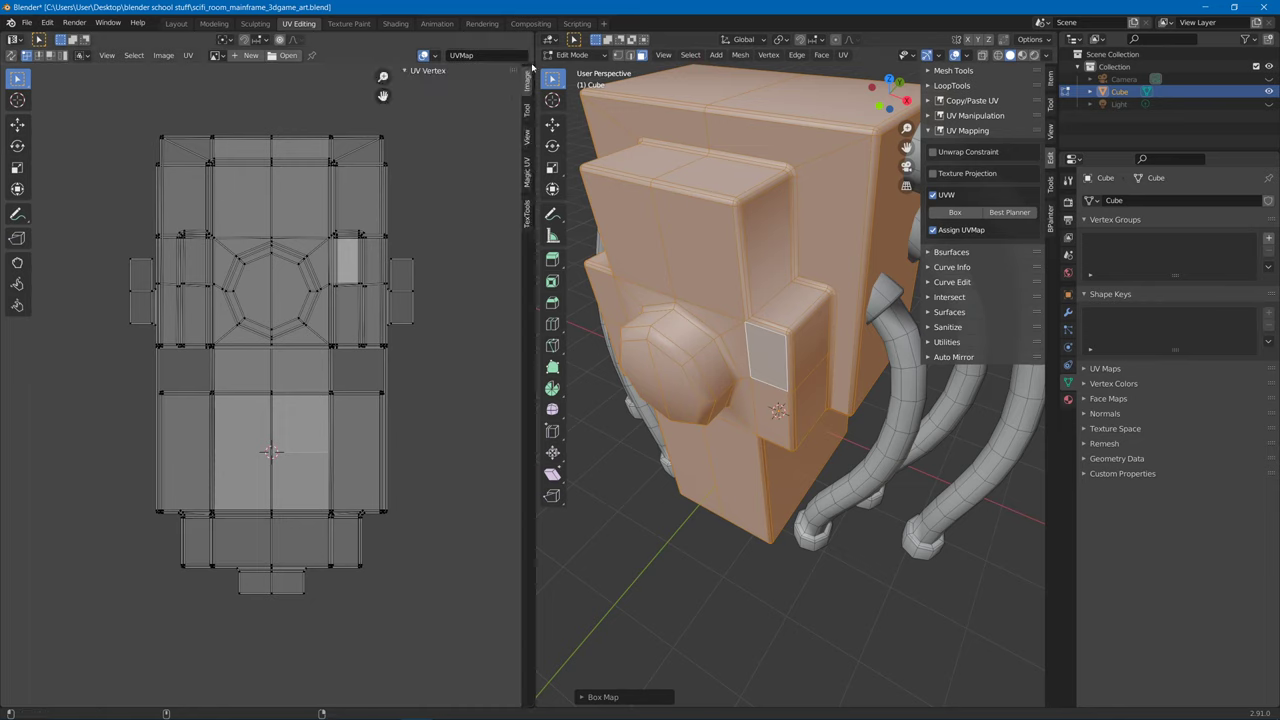
pyautogui.click(527, 216)
pyautogui.click(468, 89)
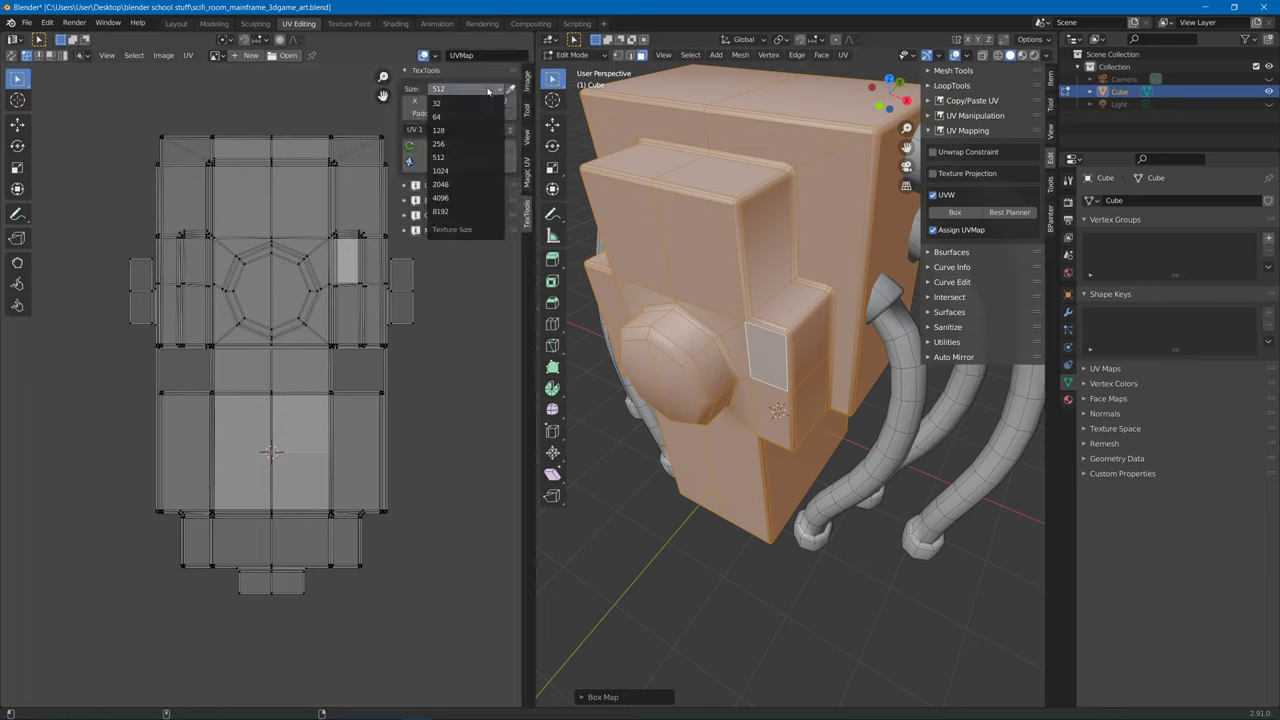
pyautogui.click(446, 88)
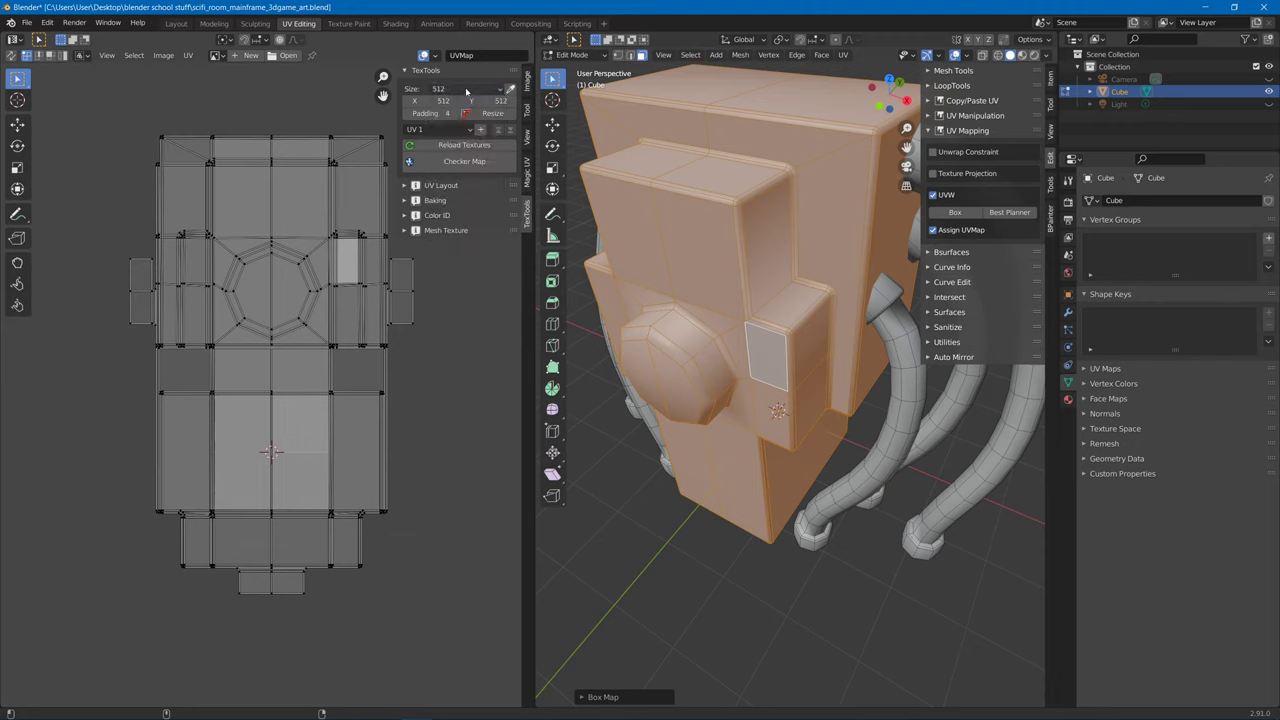
pyautogui.click(468, 90)
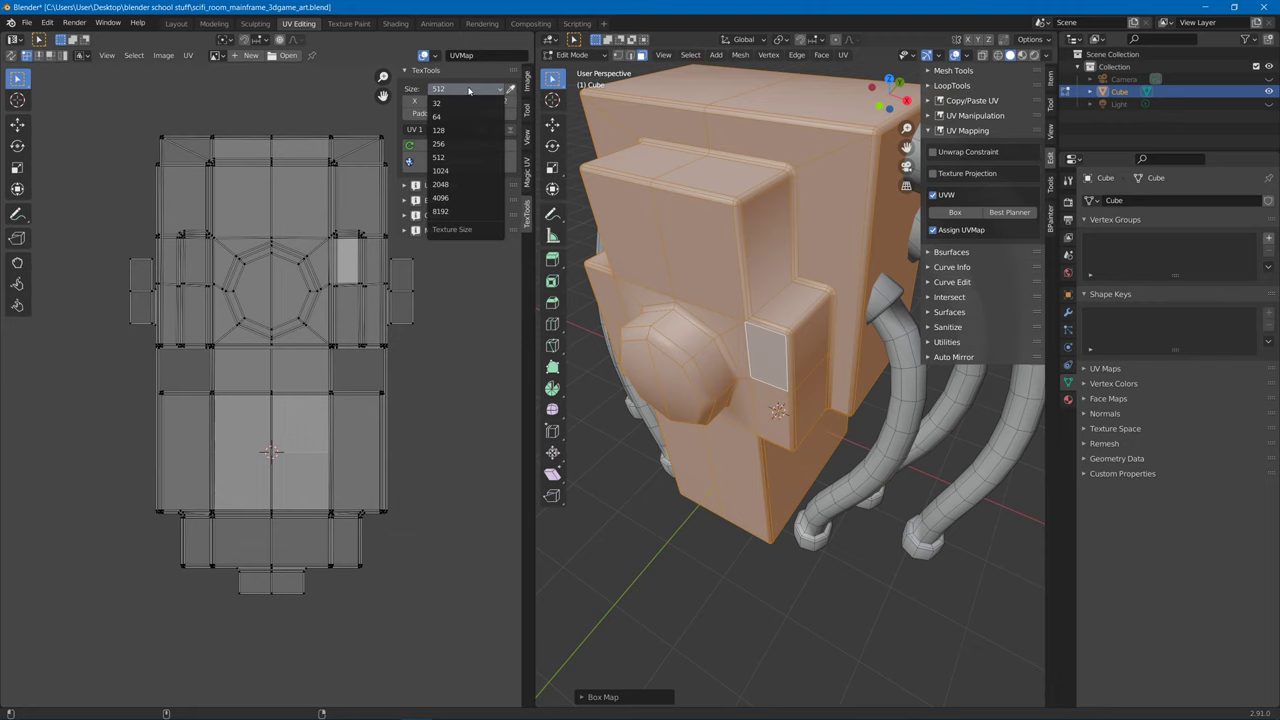
pyautogui.click(463, 186)
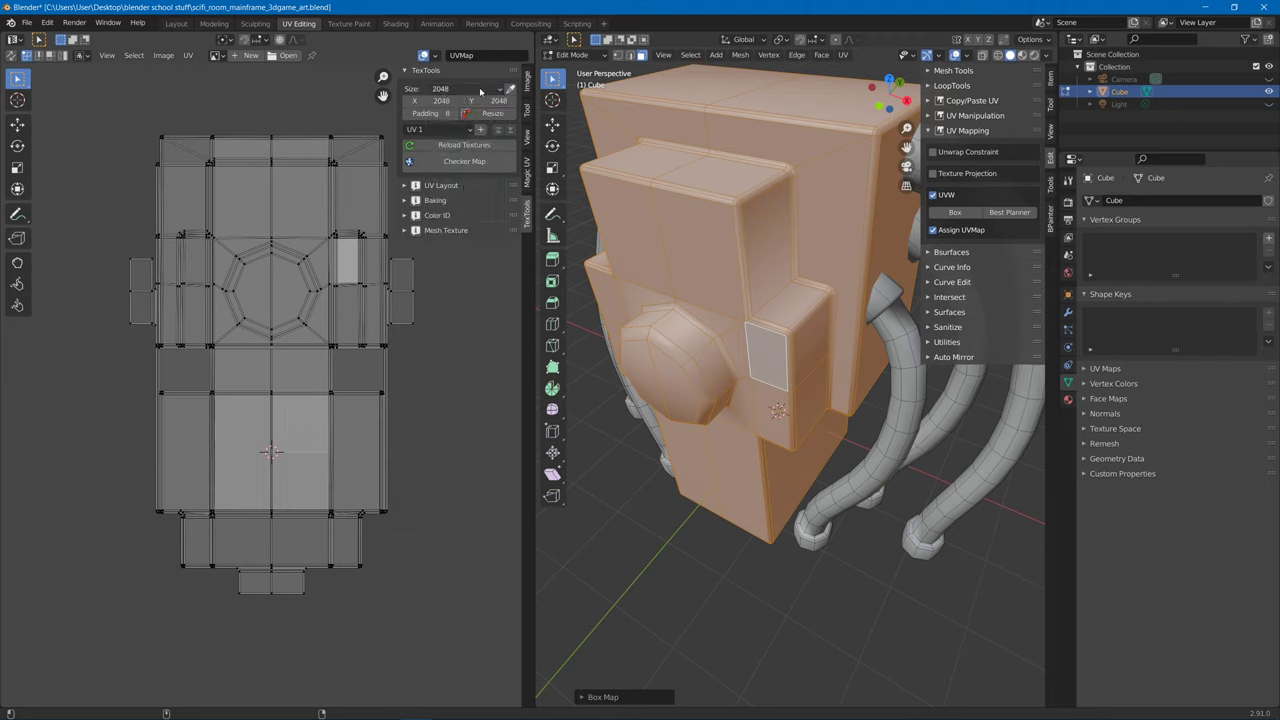
# Apply the TexTools checker map and inspect the hoses from the side and below in Edit Mode.
pyautogui.click(464, 161)
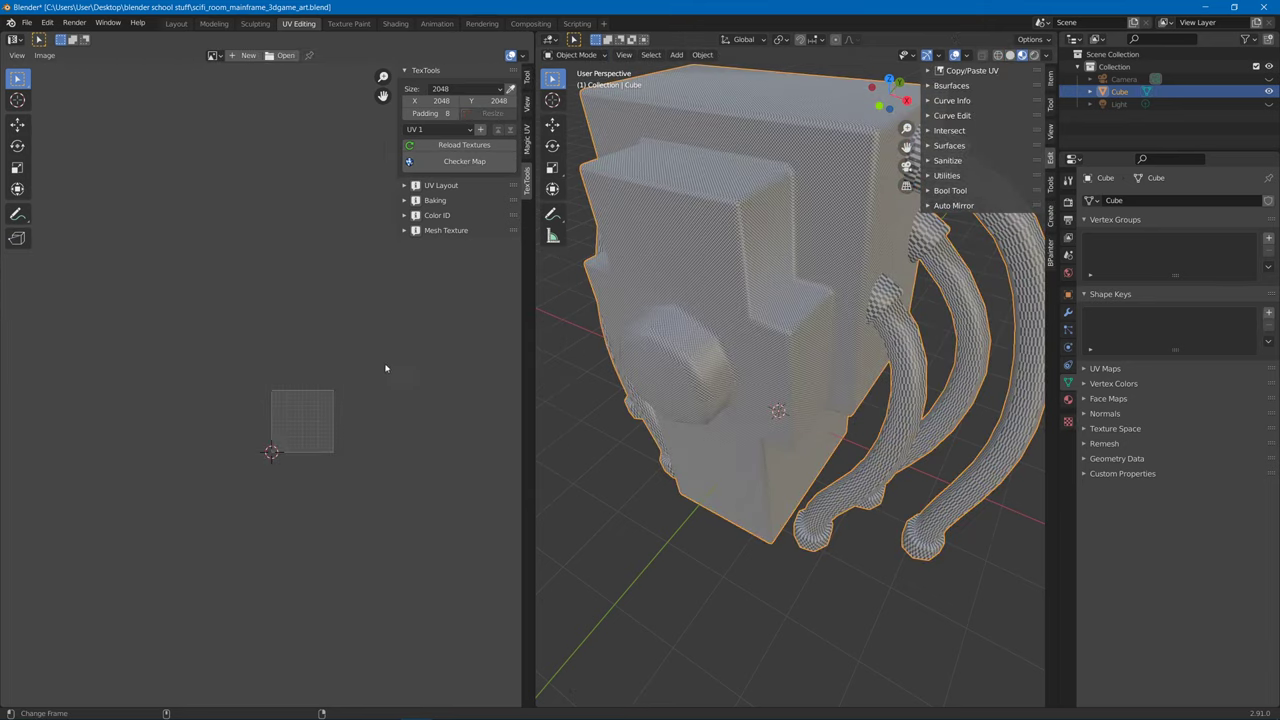
pyautogui.moveTo(720, 425); pyautogui.dragTo(745, 432, button='middle')
pyautogui.moveTo(900, 406); pyautogui.dragTo(880, 243, button='middle')
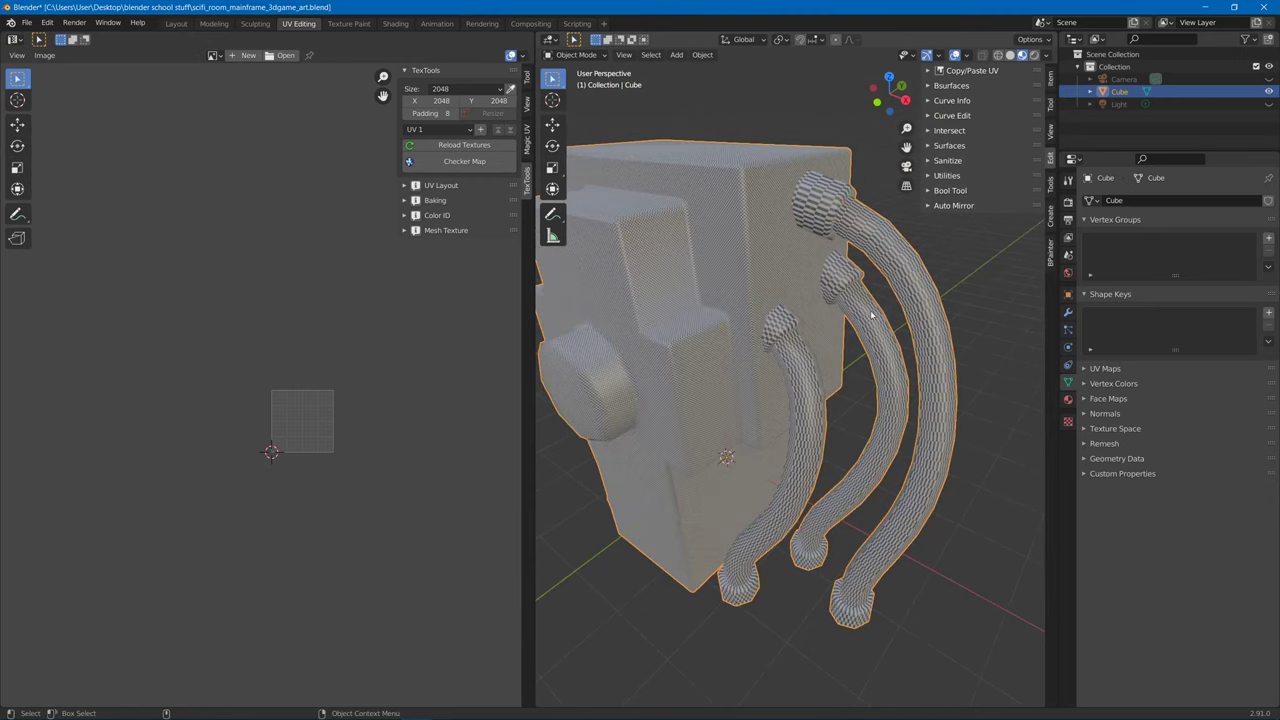
pyautogui.moveTo(887, 272); pyautogui.dragTo(855, 305, button='middle')
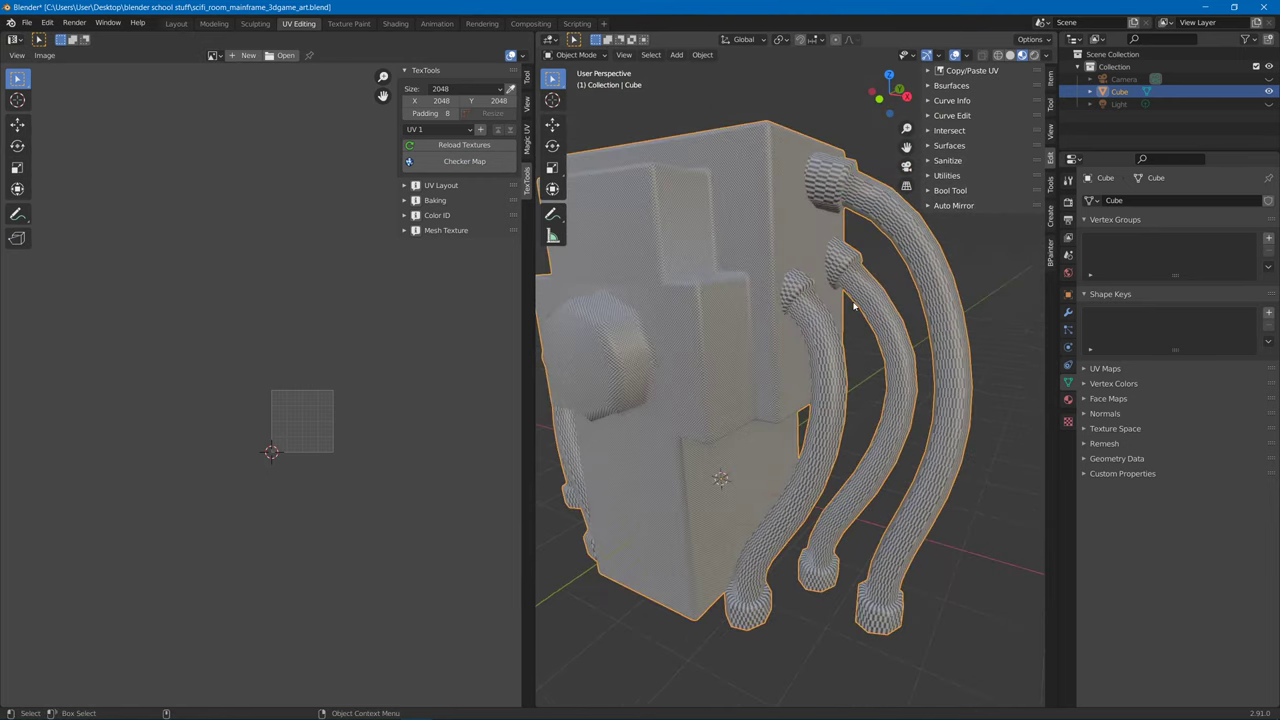
pyautogui.press('Tab')
pyautogui.moveTo(818, 378); pyautogui.dragTo(805, 413, button='middle')
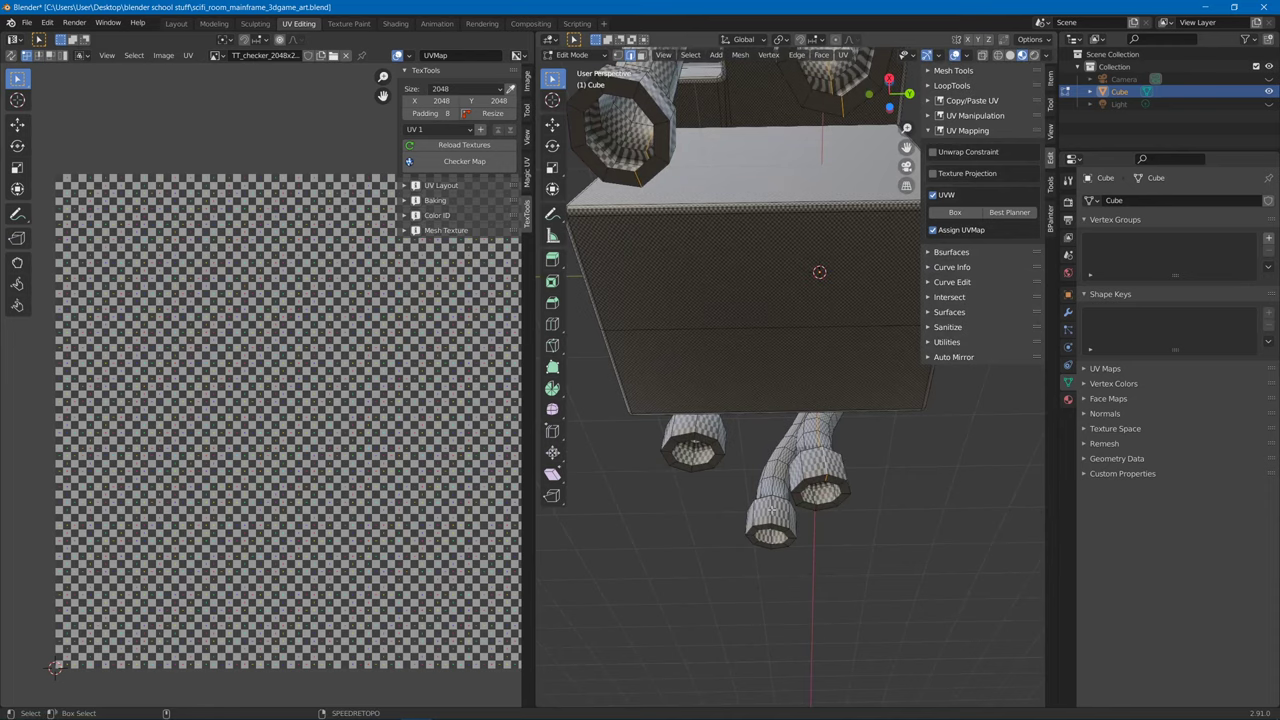
pyautogui.moveTo(698, 429); pyautogui.dragTo(827, 487, button='middle')
# Mark the selected hose edge loops as seams.
pyautogui.rightClick(938, 488)
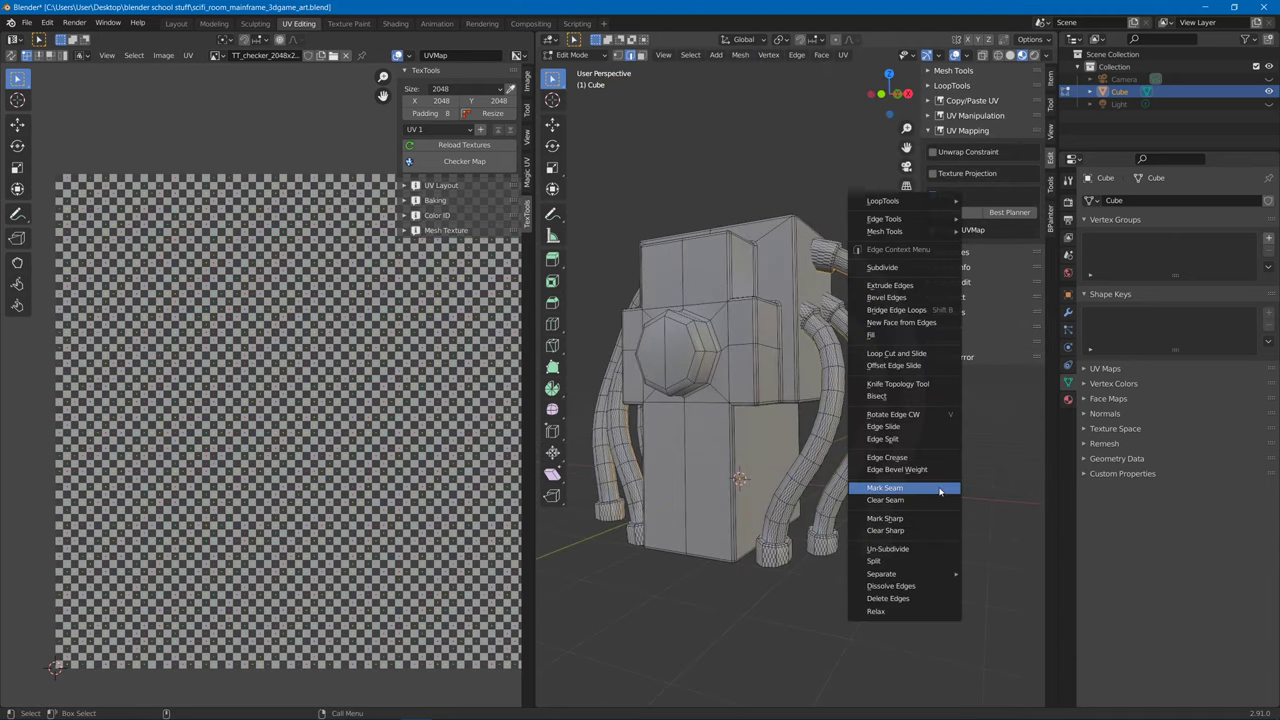
pyautogui.click(938, 488)
pyautogui.hotkey('alt', 'a')
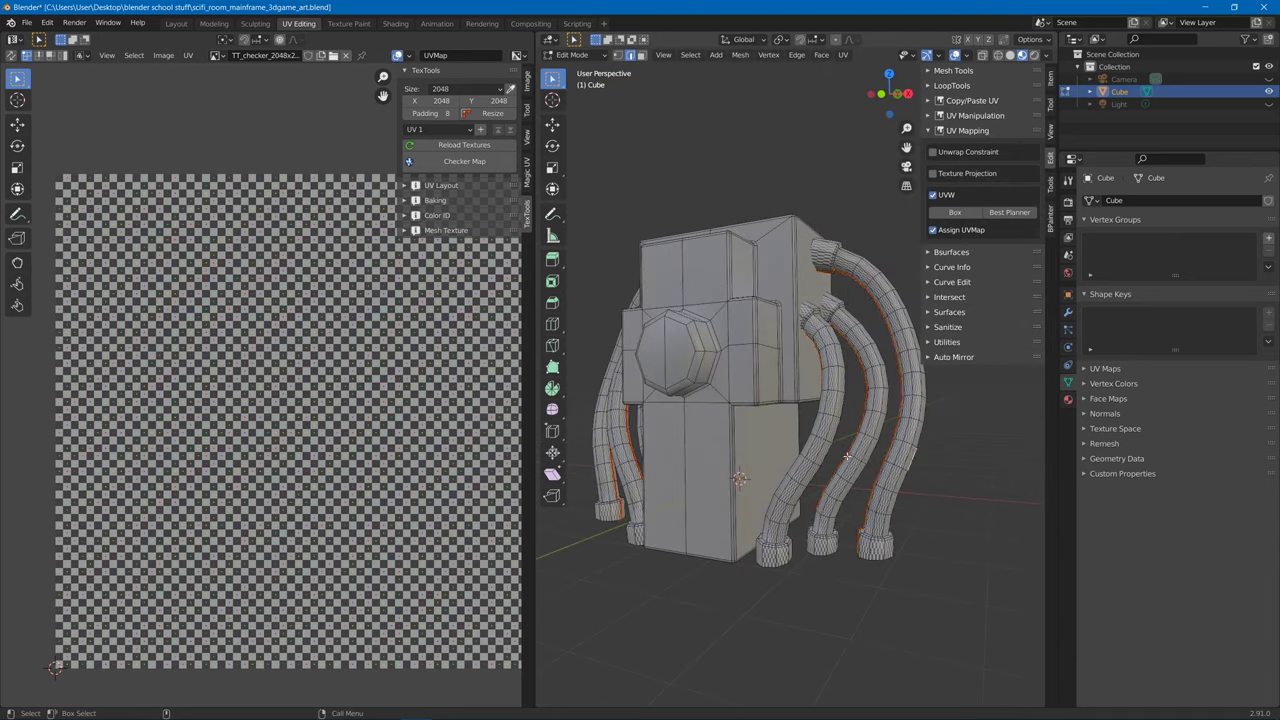
pyautogui.press('3')
# Select all four hose meshes by picking a face on each and selecting linked geometry.
pyautogui.click(857, 440)
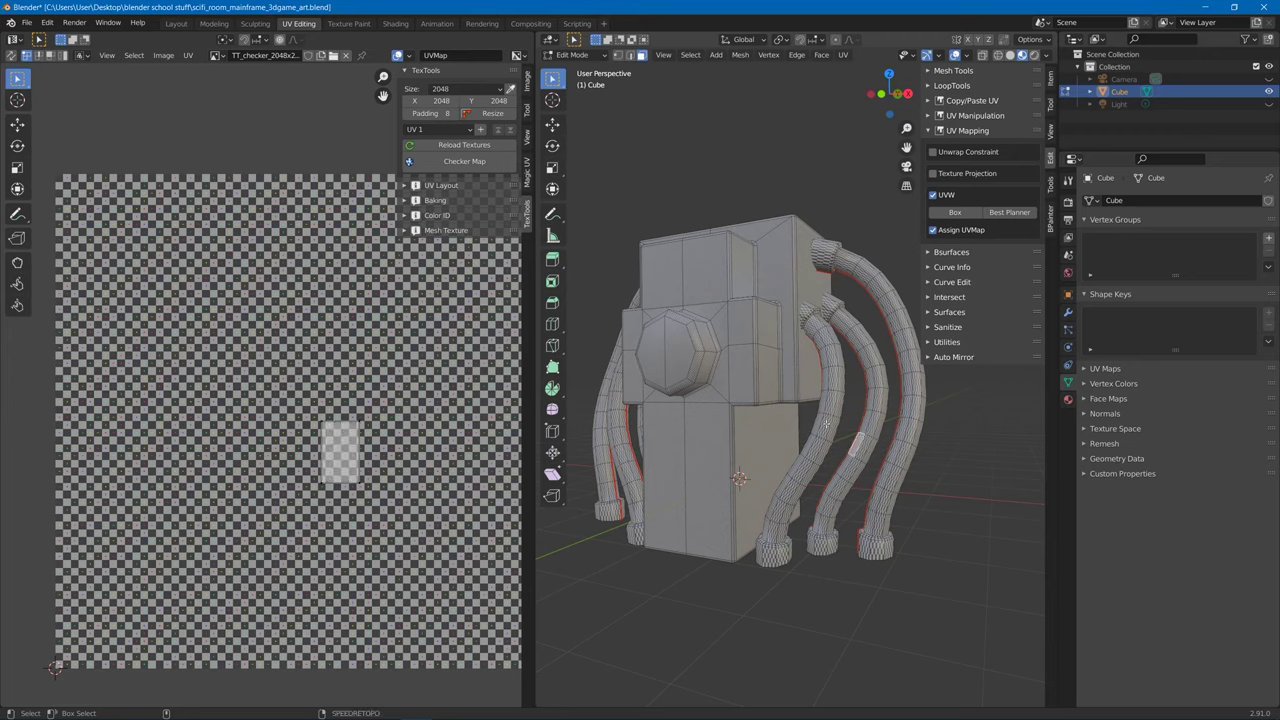
pyautogui.keyDown('shift'); pyautogui.click(826, 425); pyautogui.keyUp('shift')
pyautogui.moveTo(826, 425); pyautogui.dragTo(656, 464, button='middle')
pyautogui.click(645, 466)
pyautogui.click(656, 463)
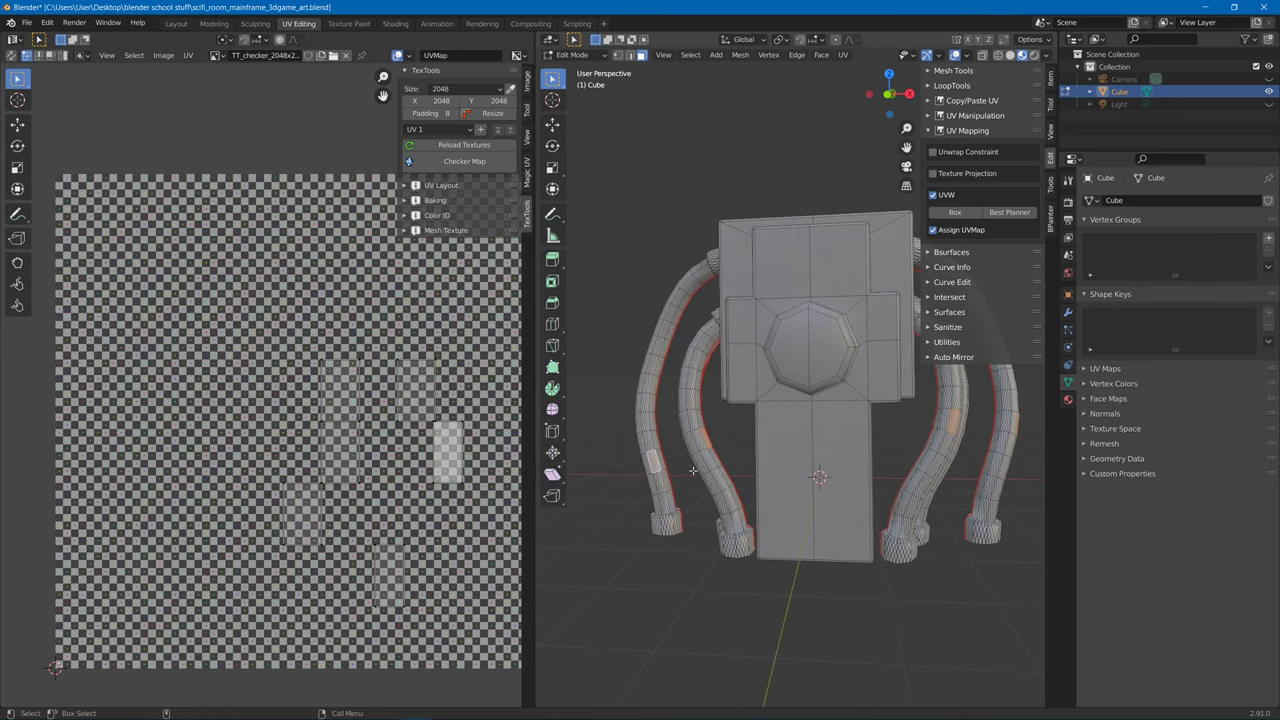
pyautogui.hotkey('ctrl', 'l')
pyautogui.click(690, 55)
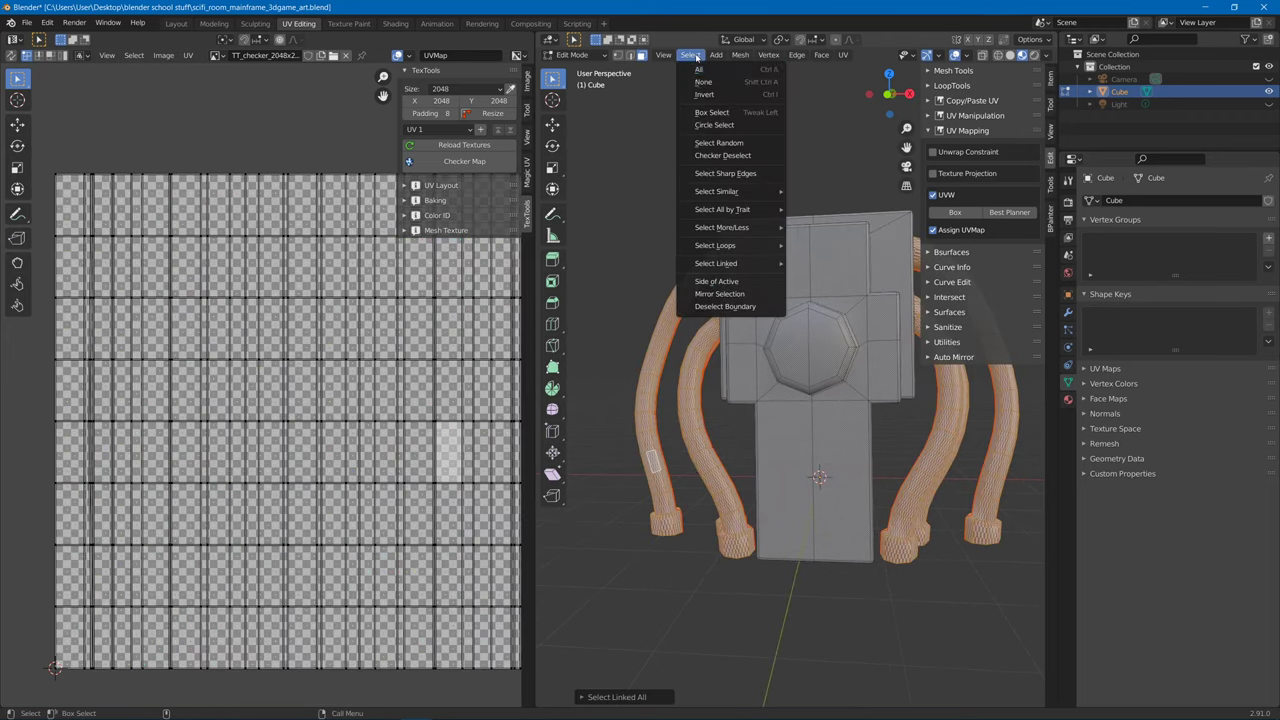
pyautogui.moveTo(731, 261)
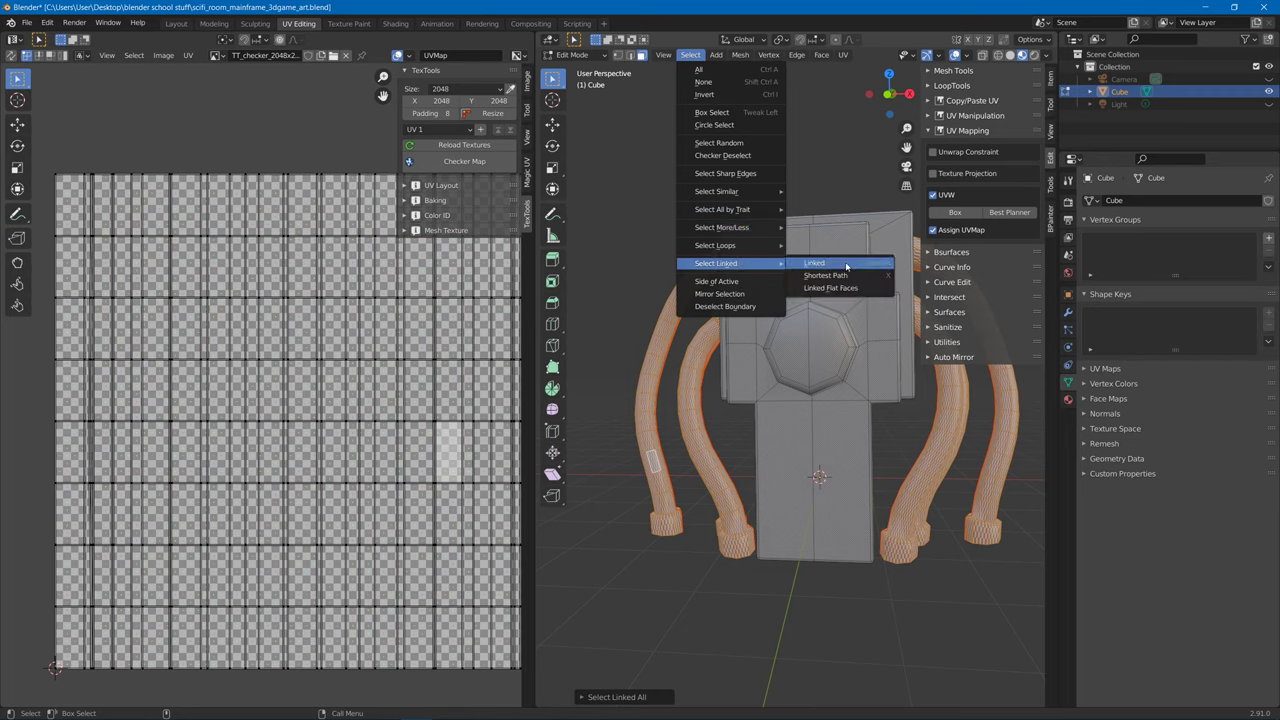
pyautogui.click(815, 263)
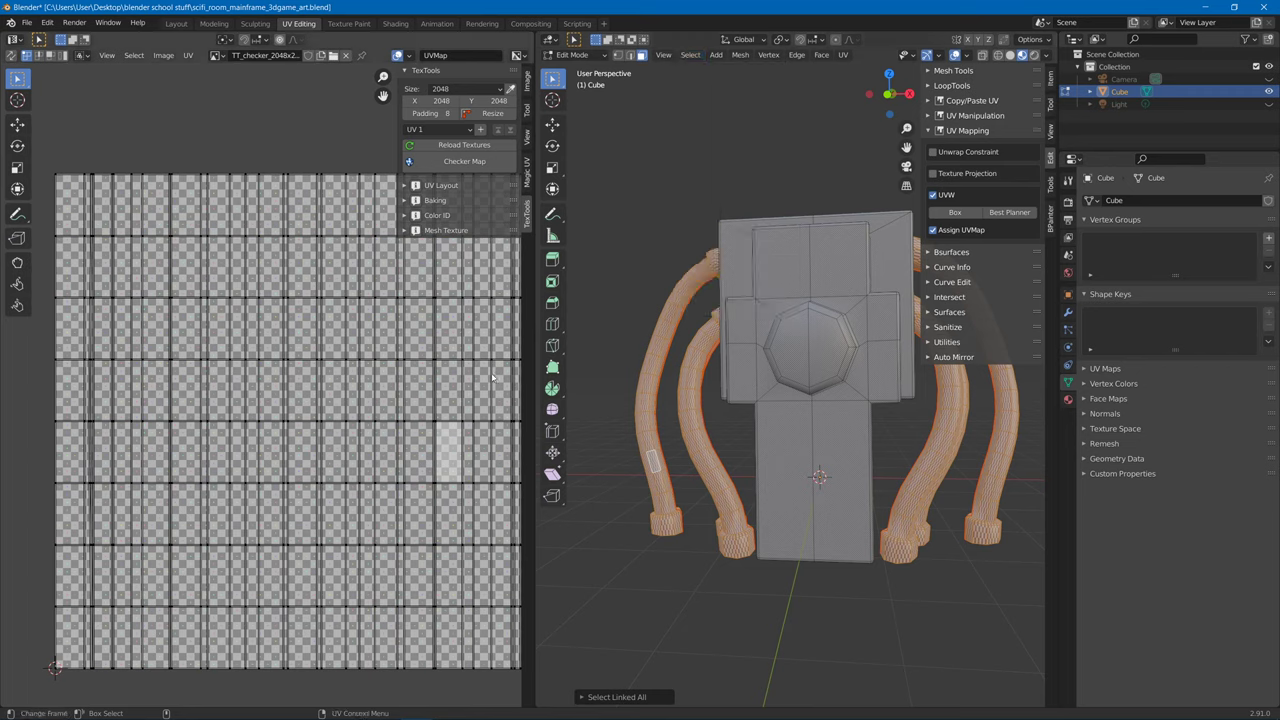
pyautogui.moveTo(700, 290); pyautogui.dragTo(563, 291, button='middle')
# Unwrap the selected hoses along their seams.
pyautogui.click(188, 55)
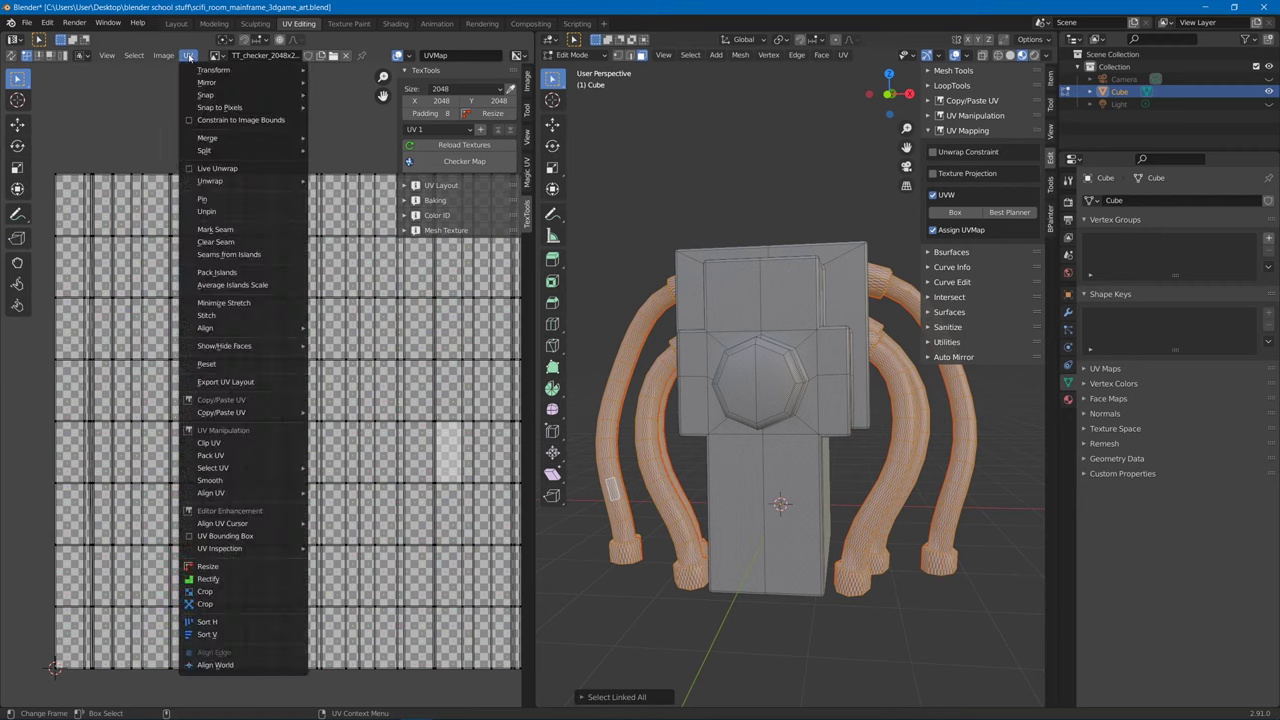
pyautogui.moveTo(250, 181)
pyautogui.click(338, 182)
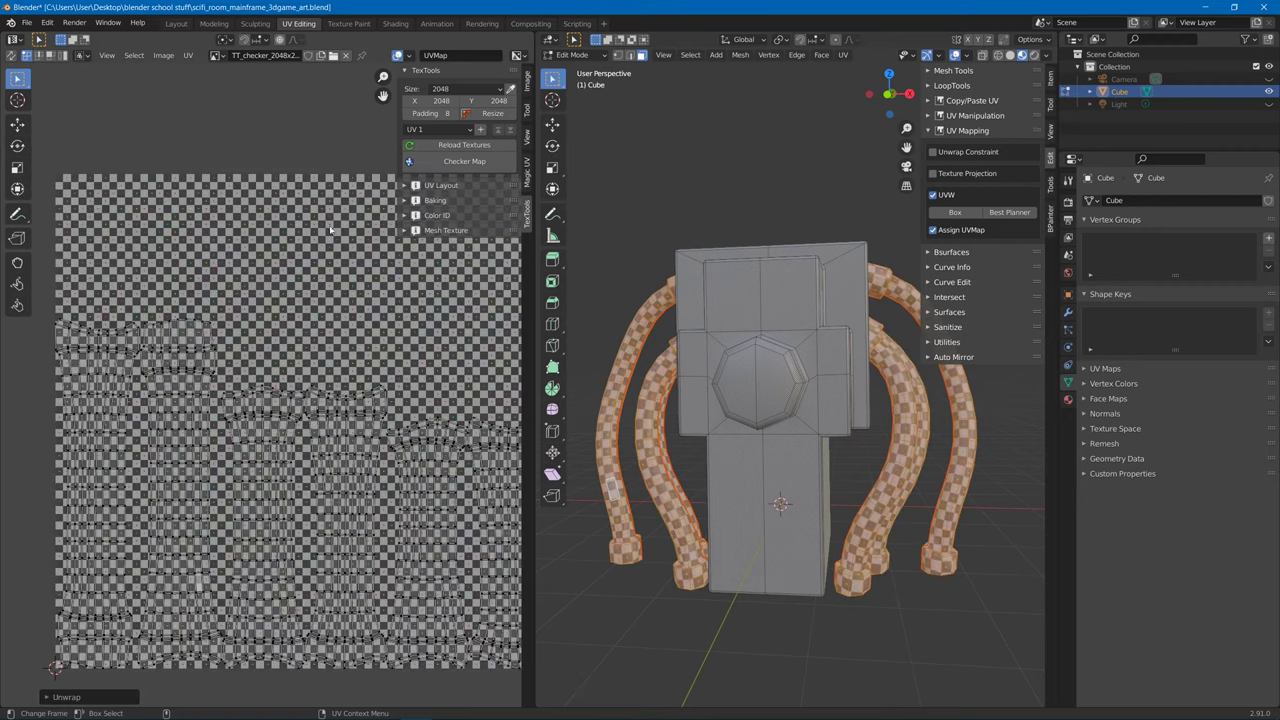
pyautogui.moveTo(300, 345); pyautogui.dragTo(274, 285, button='middle')
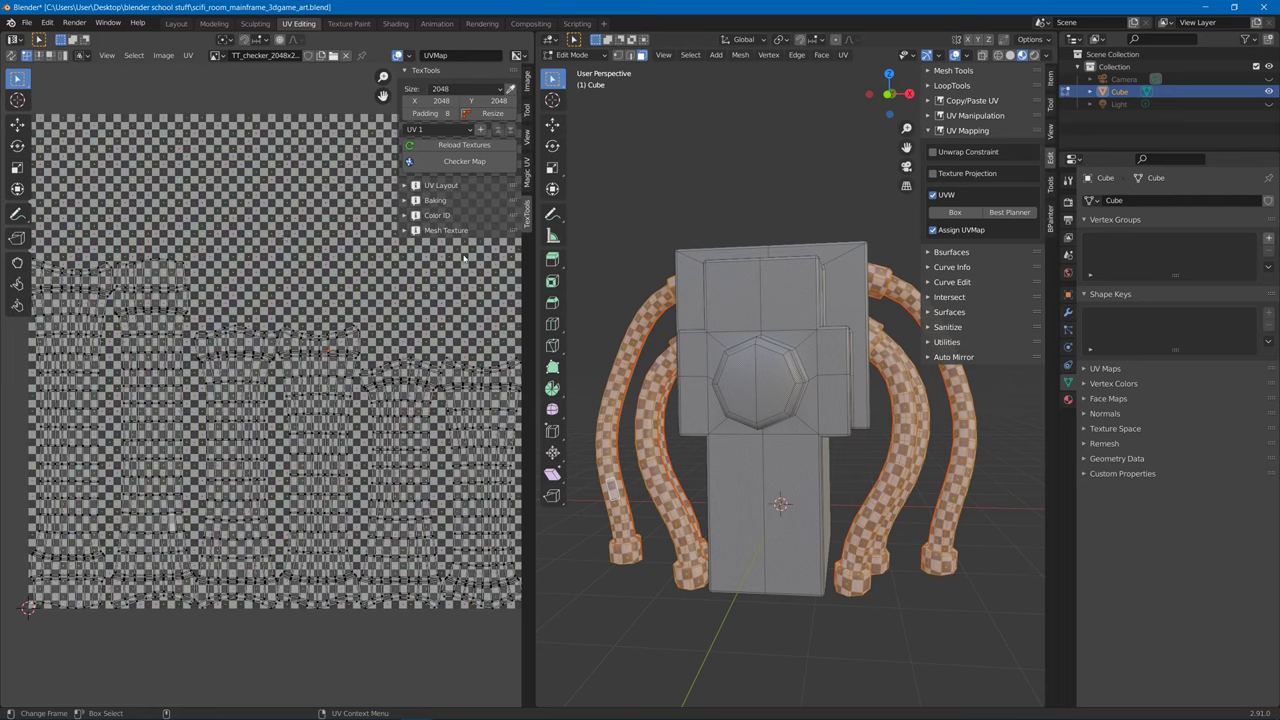
# Move the tall hose UV island to the right side of the UV editor.
pyautogui.press('4')
pyautogui.click(183, 340)
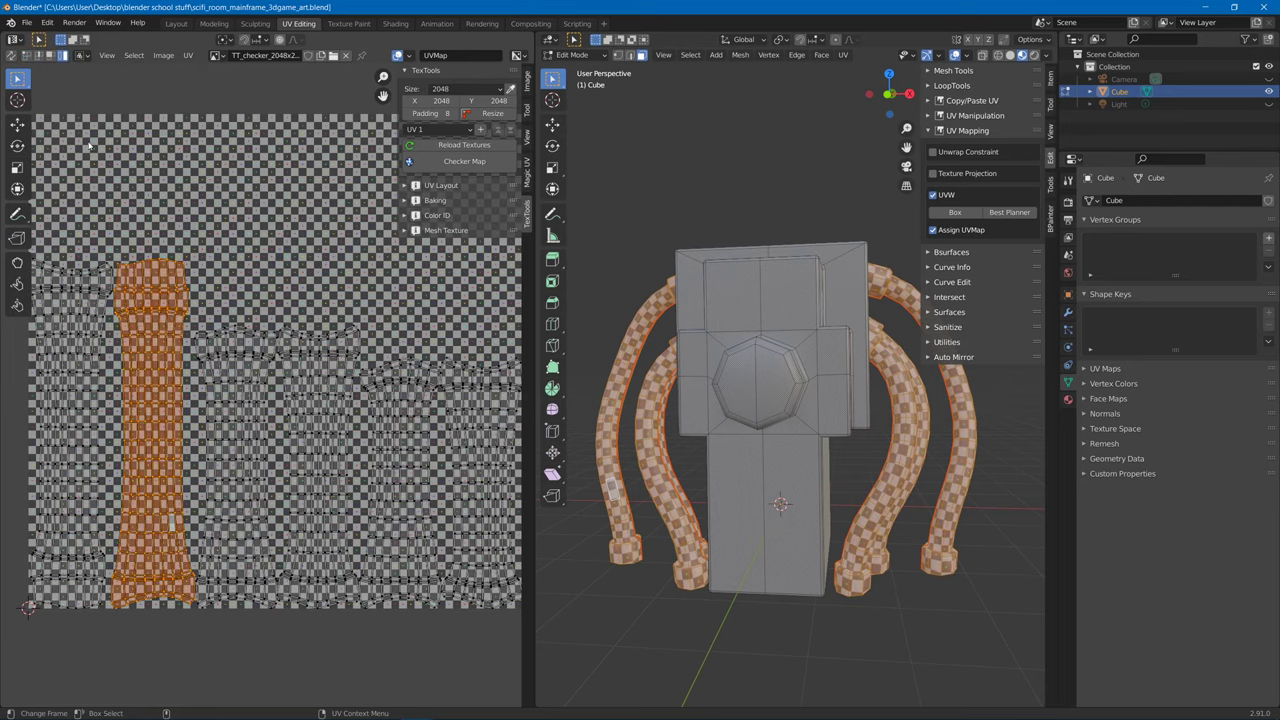
pyautogui.scroll(-2, 257, 337)
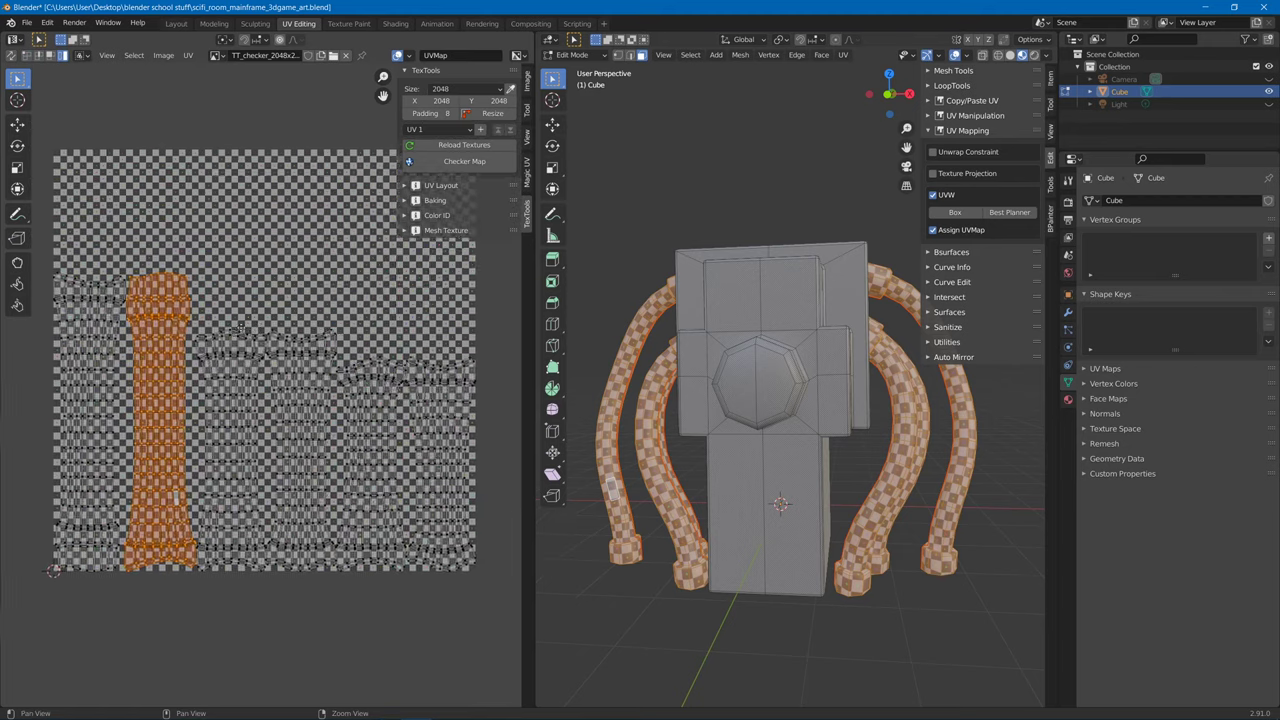
pyautogui.press('g')
pyautogui.click(413, 414)
pyautogui.press('g')
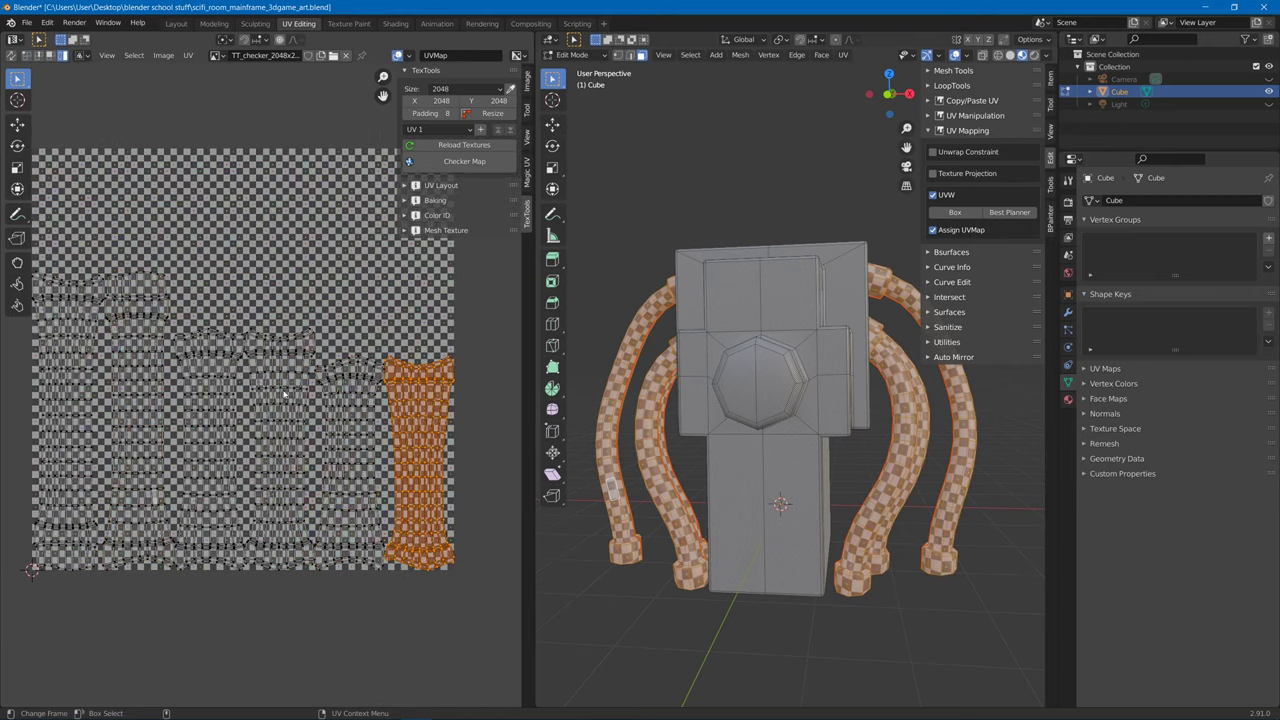
pyautogui.press('g')
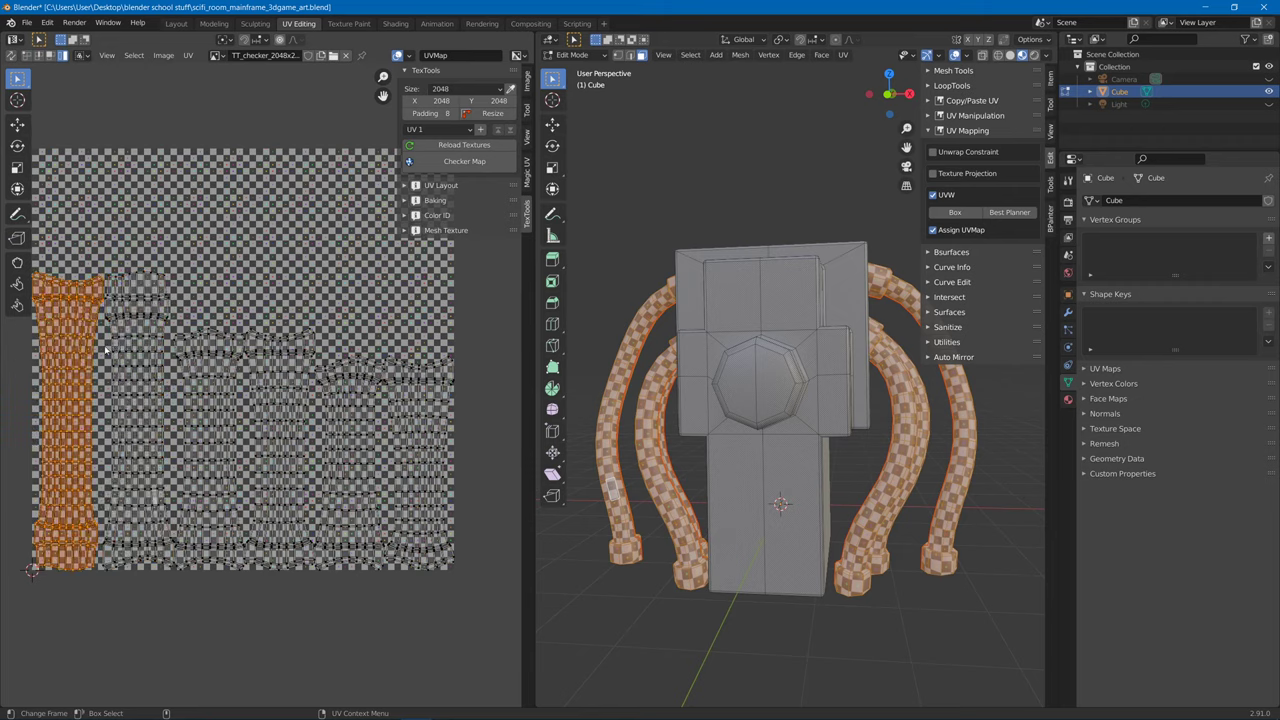
pyautogui.press('Escape')
pyautogui.press('g')
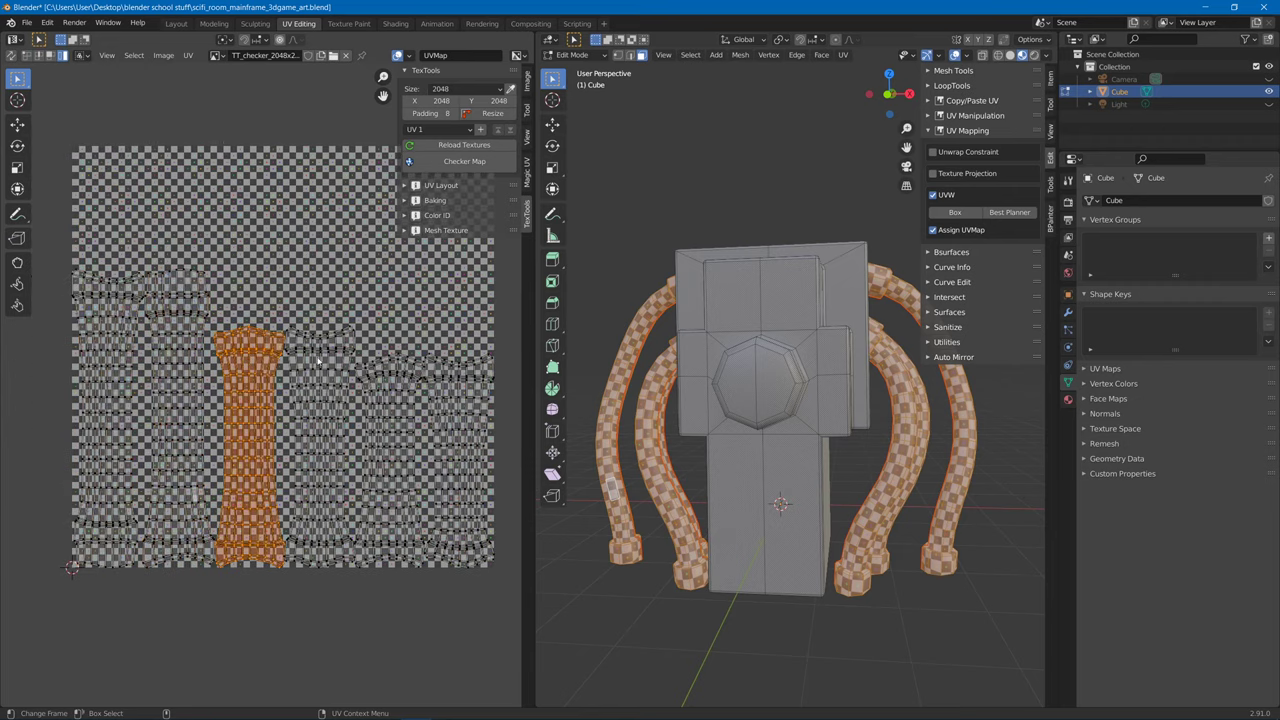
pyautogui.click(400, 397)
pyautogui.scroll(2, 490, 440)
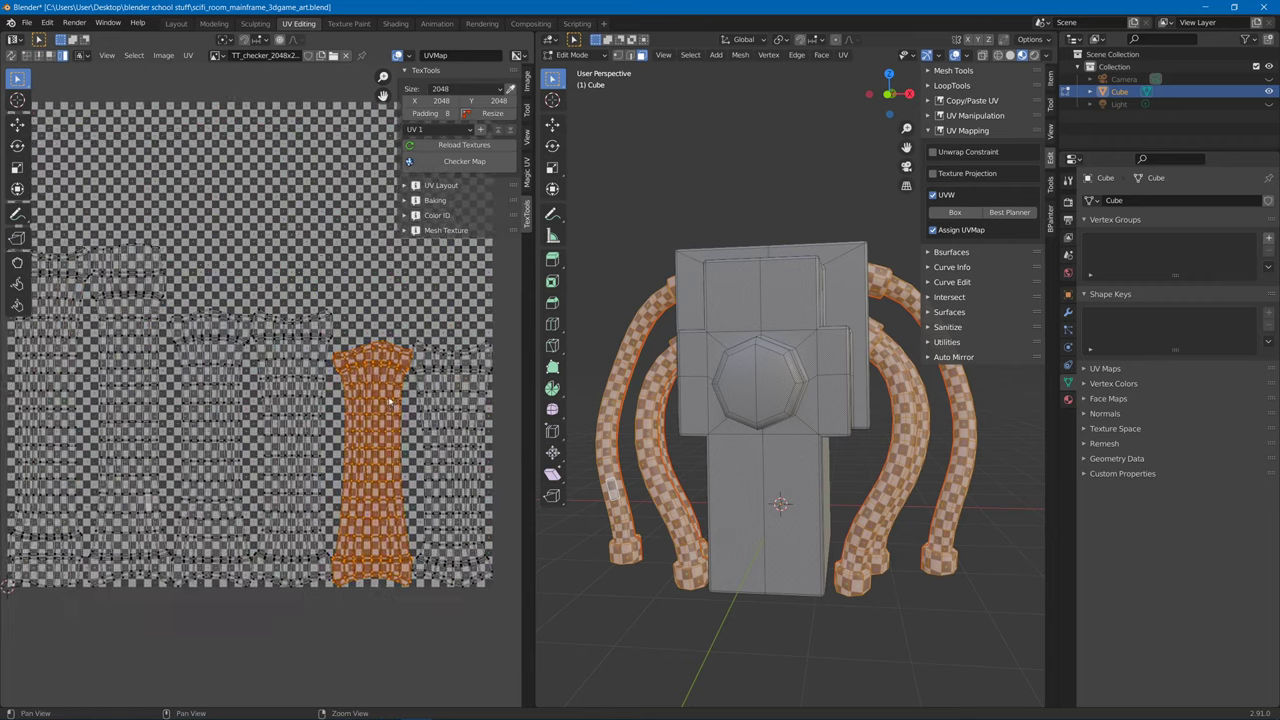
pyautogui.moveTo(650, 450); pyautogui.dragTo(766, 368, button='middle')
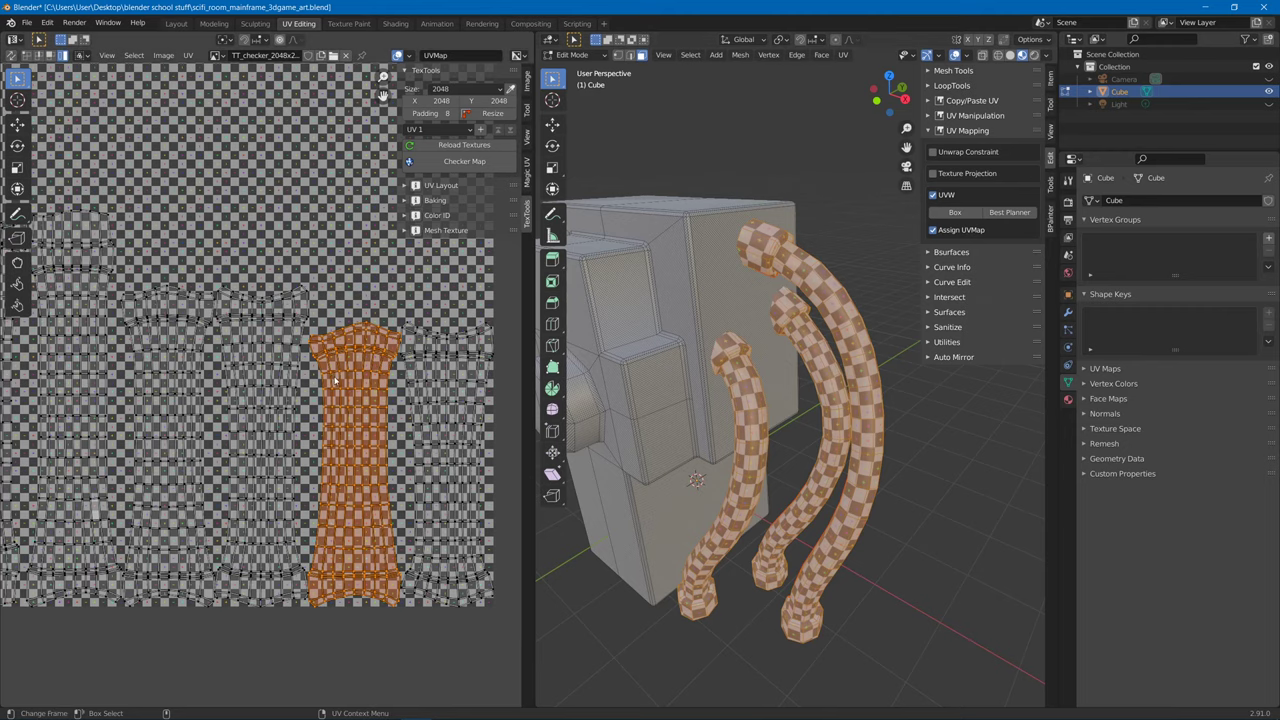
# Rectify the hose island with TexTools, undoing the last bad result.
pyautogui.moveTo(369, 385); pyautogui.dragTo(411, 405, button='middle')
pyautogui.press('Home')
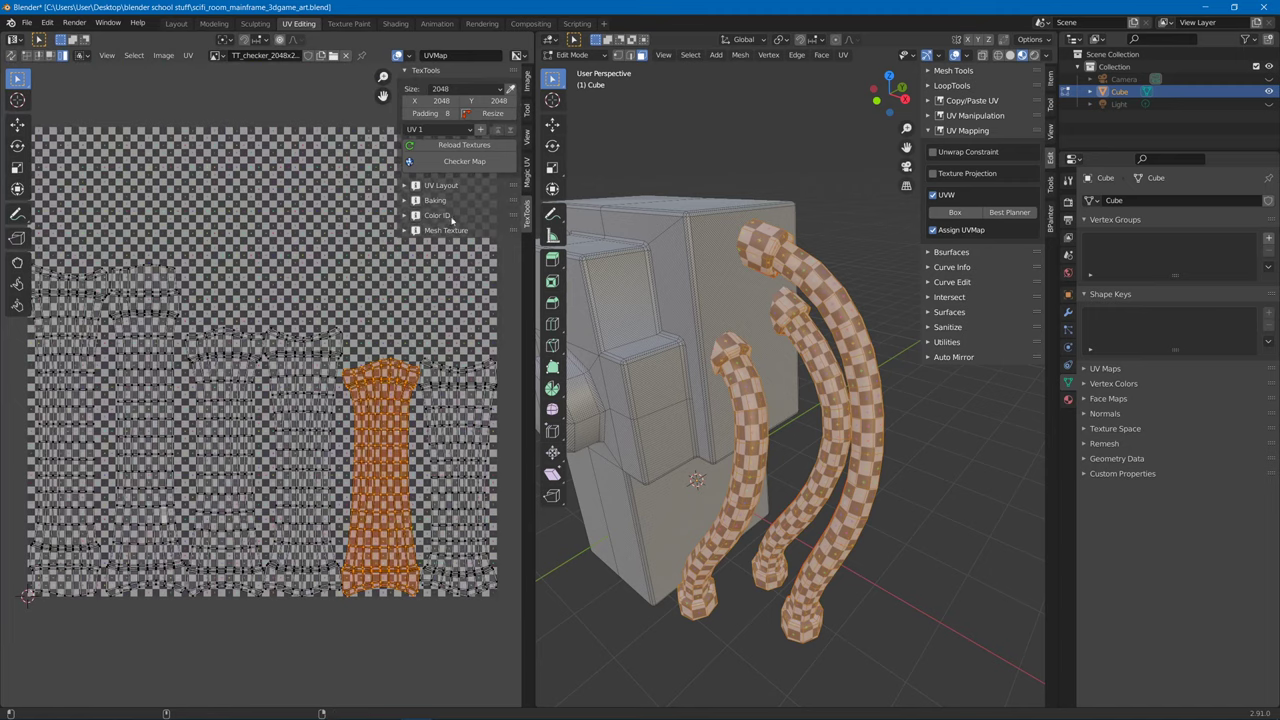
pyautogui.click(441, 186)
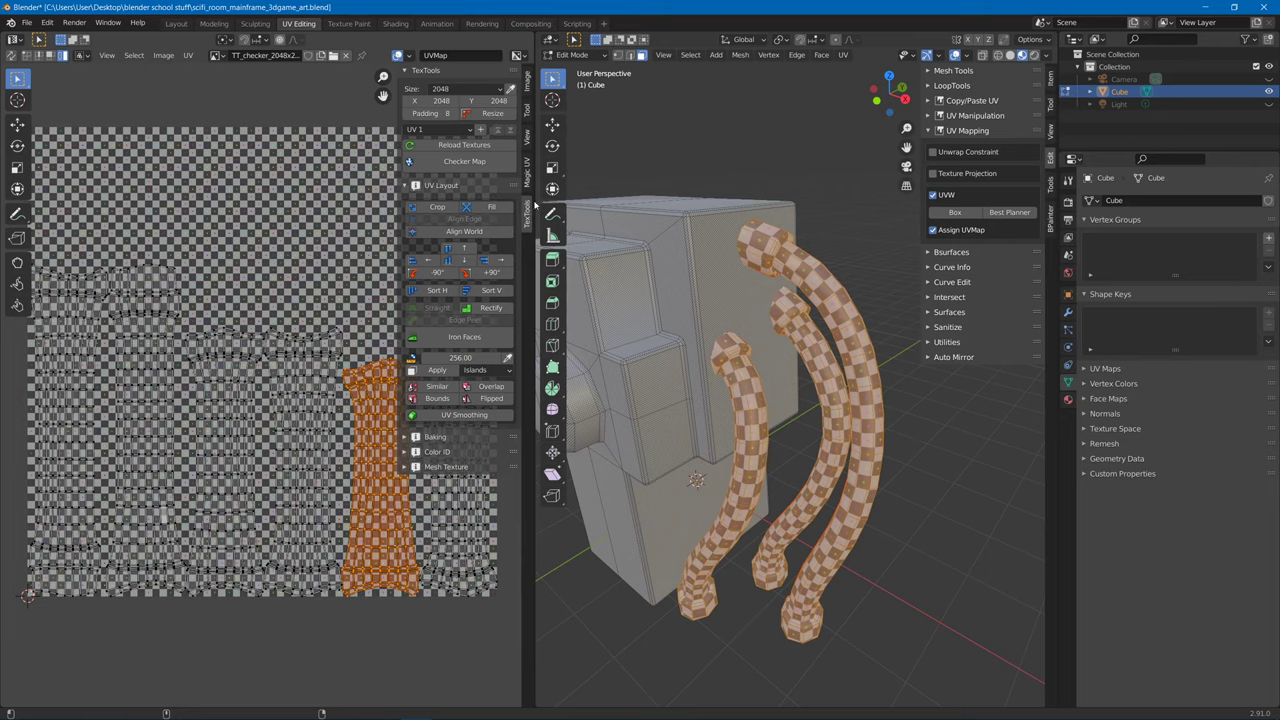
pyautogui.moveTo(500, 250); pyautogui.dragTo(423, 242, button='middle')
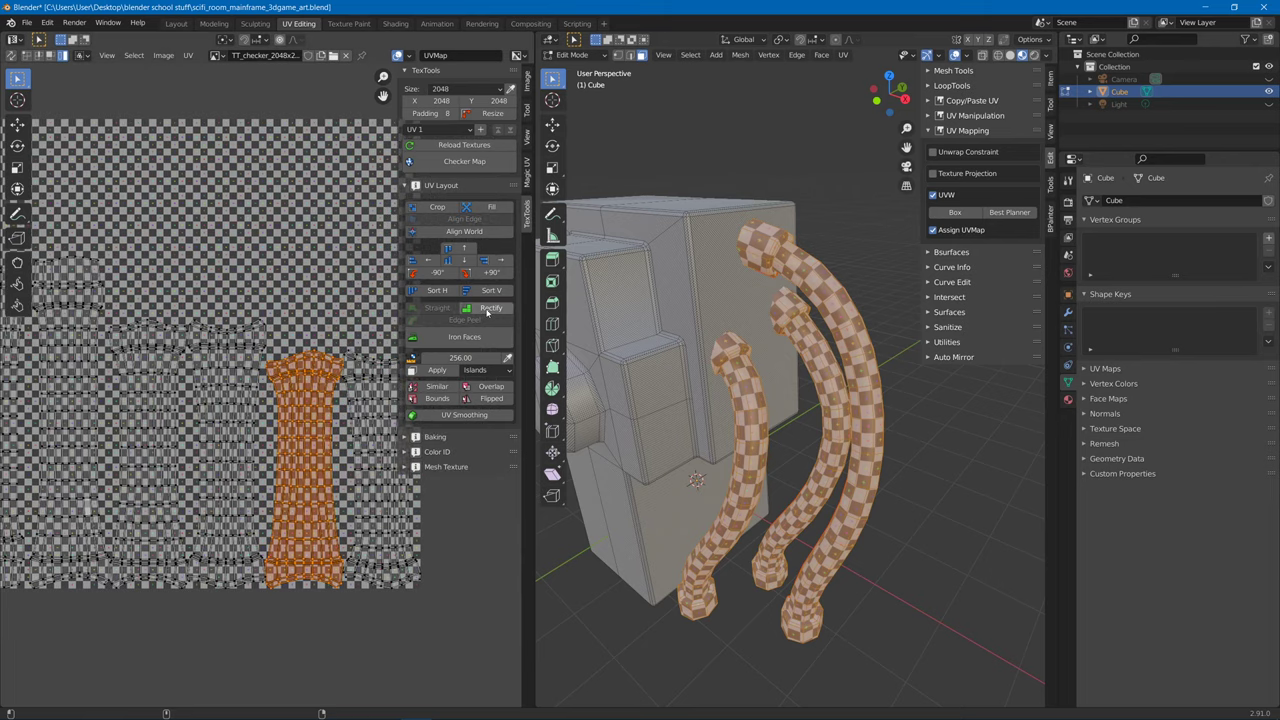
pyautogui.click(487, 312)
pyautogui.click(487, 312)
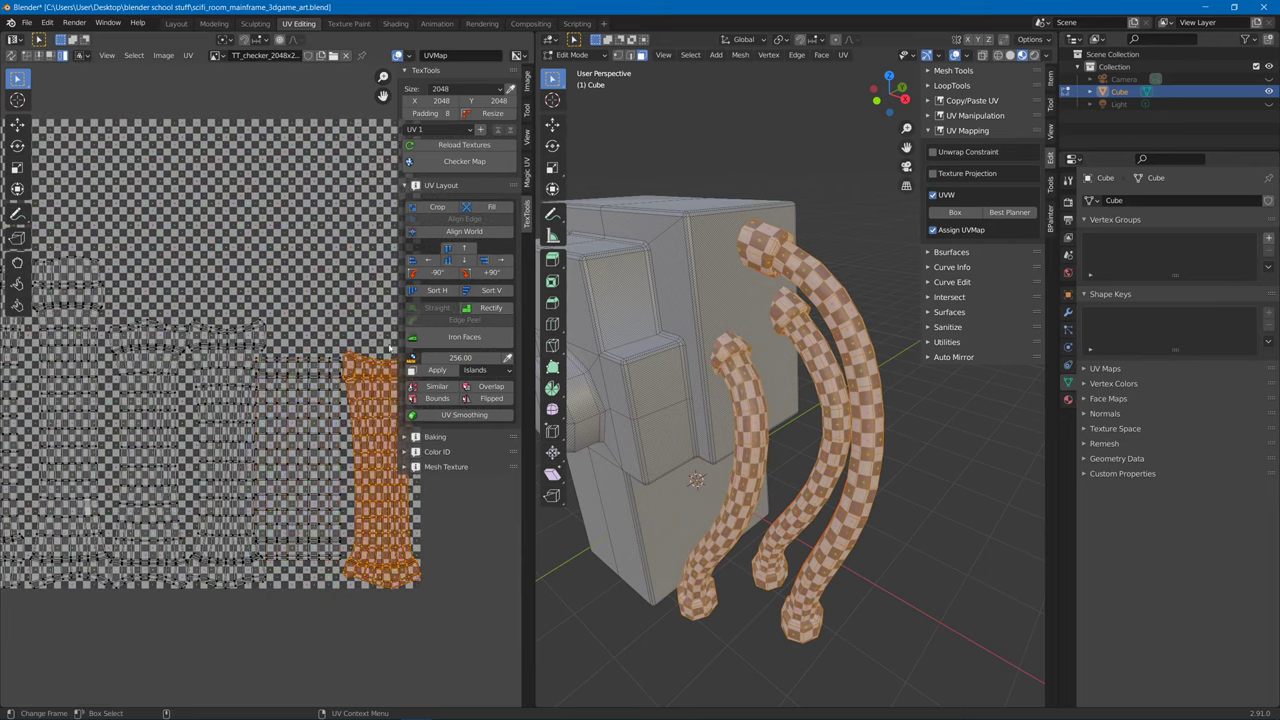
pyautogui.click(487, 311)
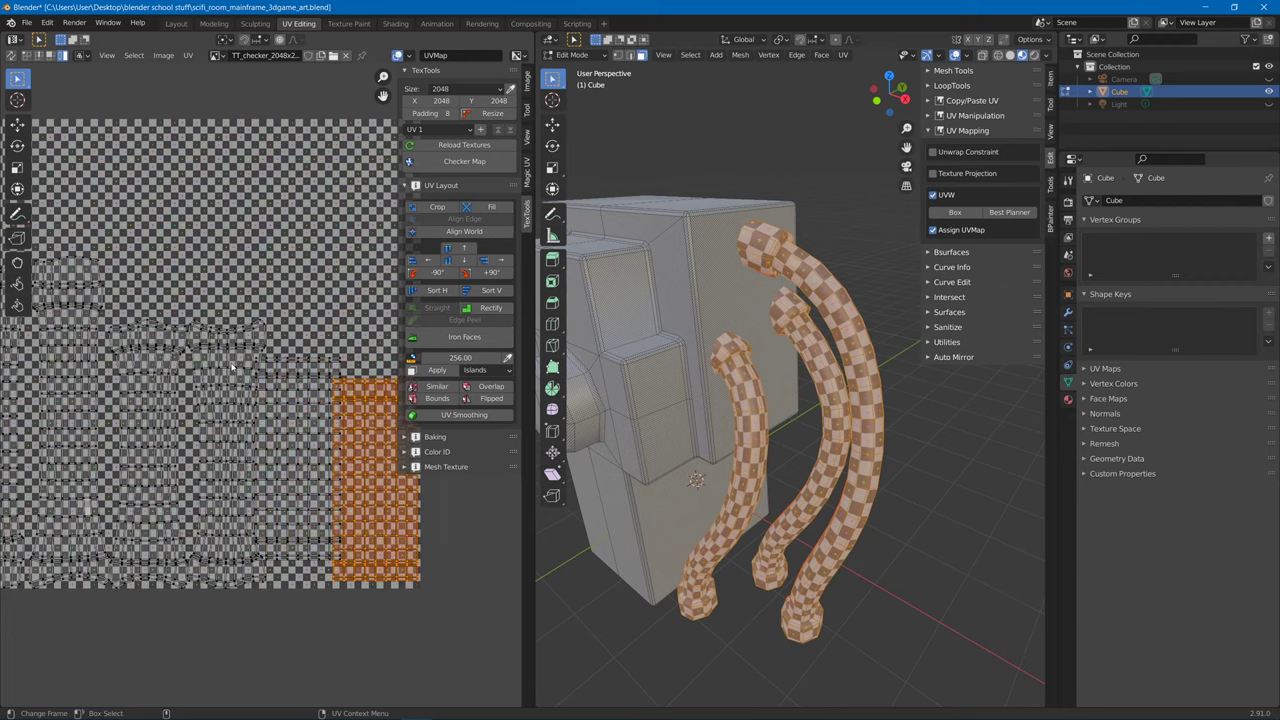
pyautogui.hotkey('ctrl', 'z')
pyautogui.hotkey('ctrl', 'z')
pyautogui.hotkey('ctrl', 'z')
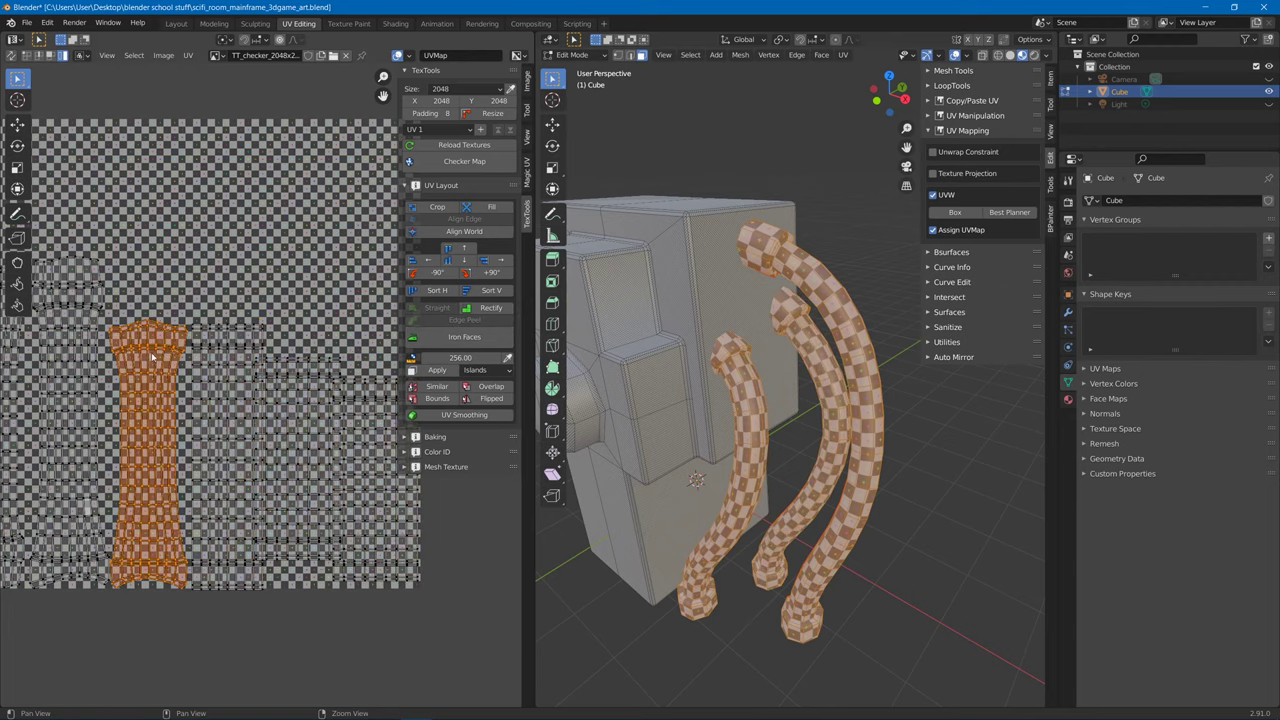
# Rectify the hose island again into a straight rectangular column and view the model from the front.
pyautogui.moveTo(153, 355); pyautogui.dragTo(223, 331, button='middle')
pyautogui.click(490, 308)
pyautogui.click(476, 320)
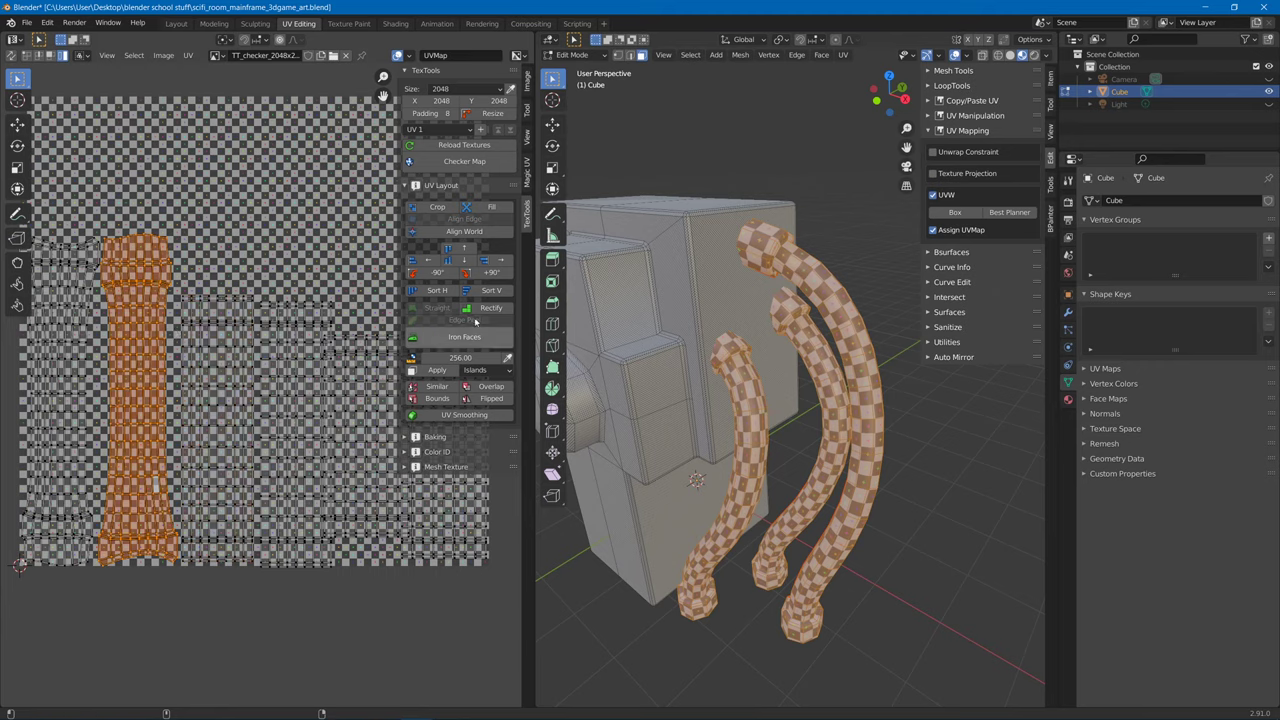
pyautogui.click(490, 309)
pyautogui.click(490, 309)
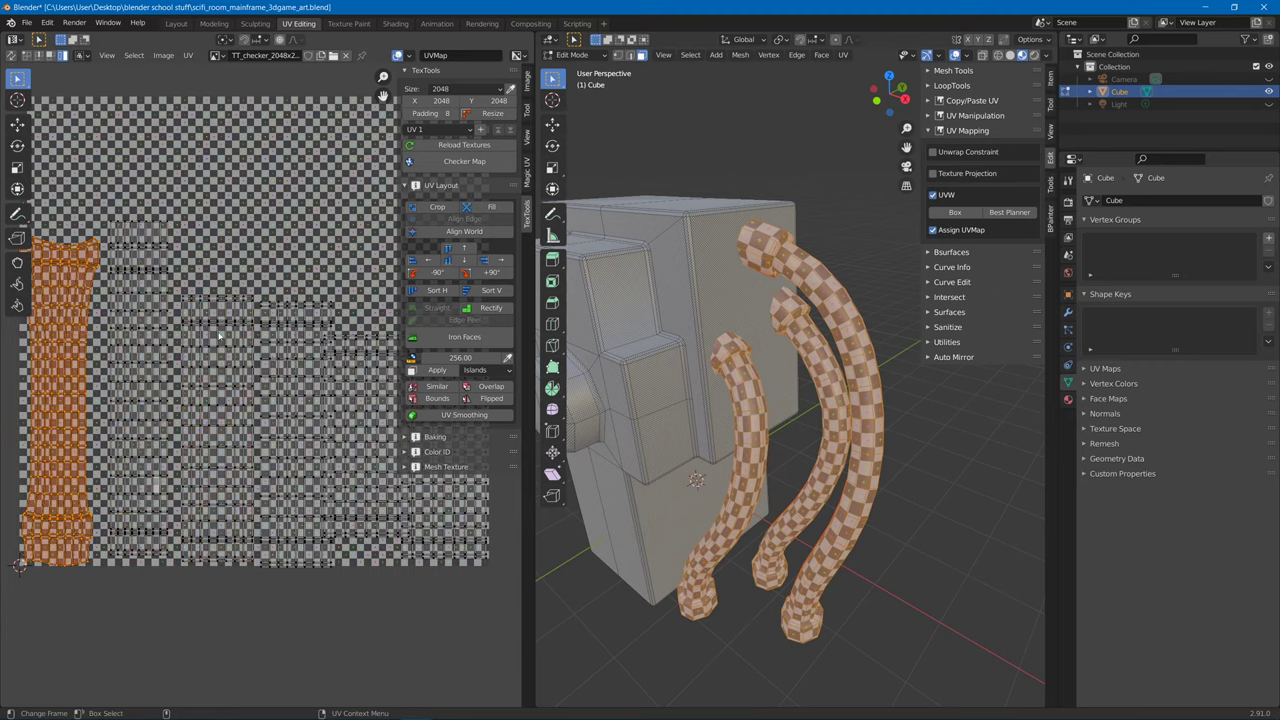
pyautogui.click(491, 309)
pyautogui.scroll(-2, 40, 390)
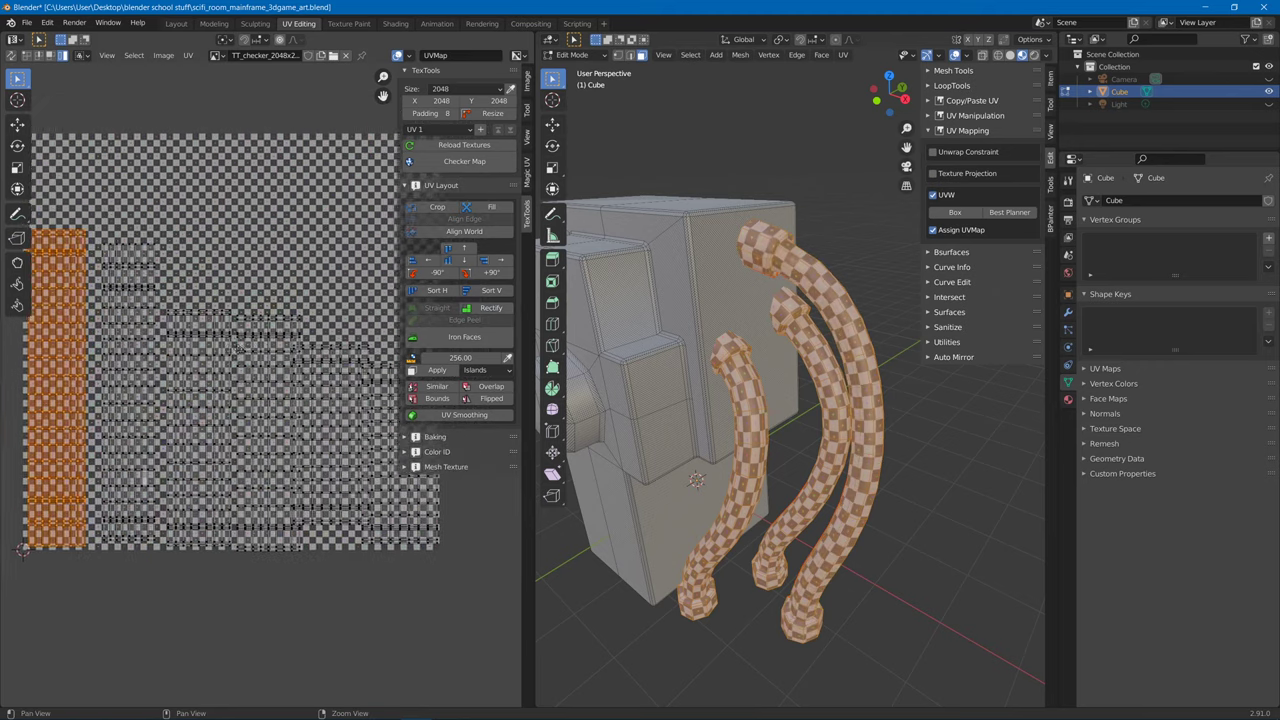
pyautogui.moveTo(266, 350); pyautogui.dragTo(298, 366, button='middle')
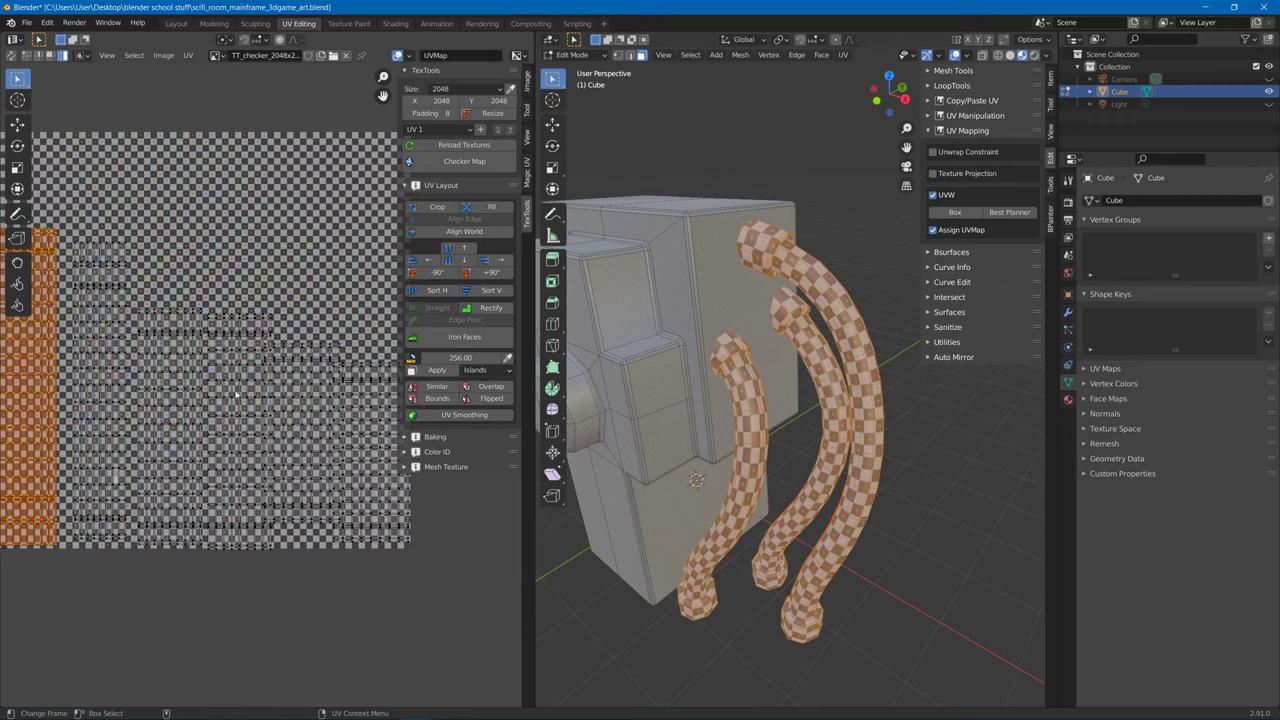
pyautogui.moveTo(720, 420); pyautogui.dragTo(645, 436, button='middle')
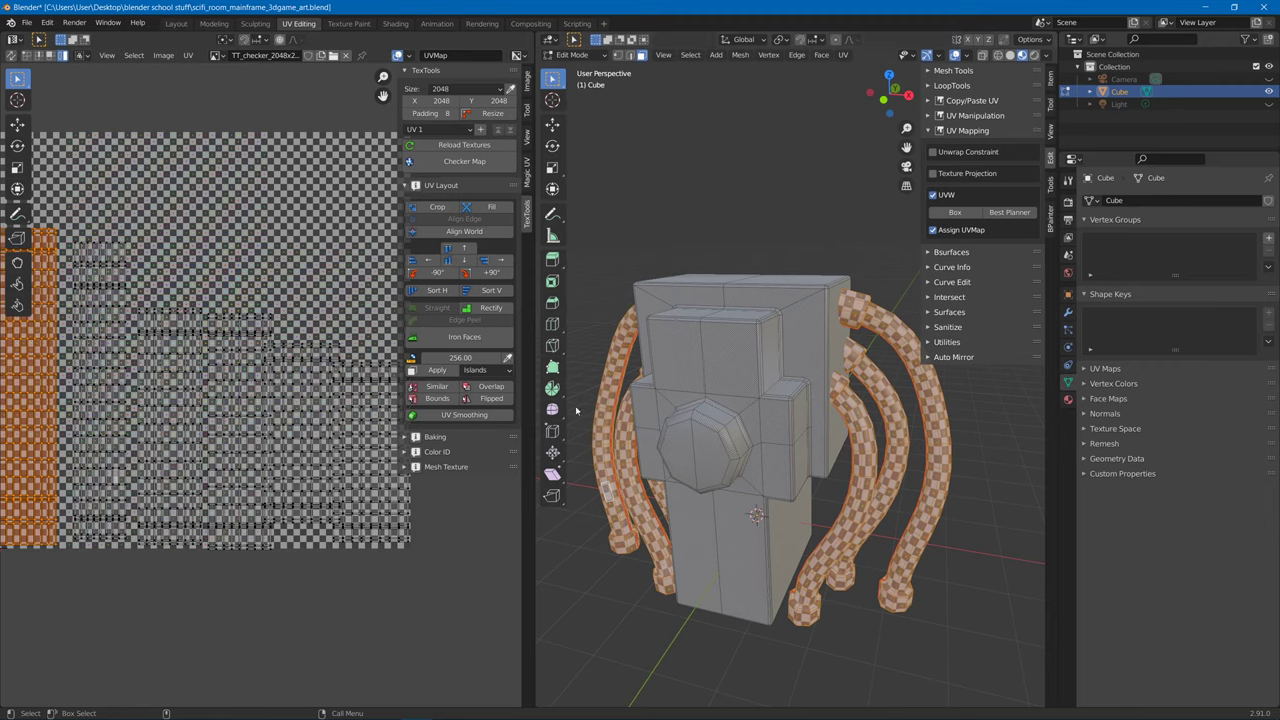
# Select all UV islands and apply a 688.95 texel density to every island.
pyautogui.press('a')
pyautogui.scroll(-6, 300, 440)
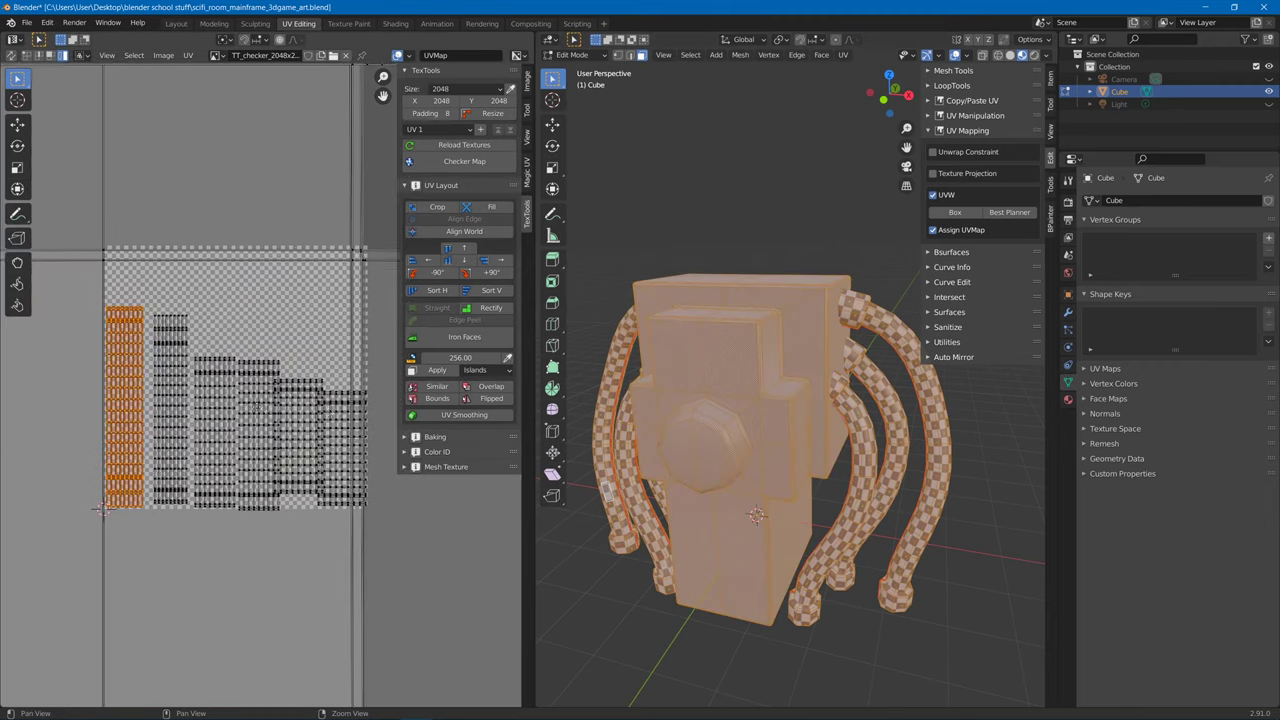
pyautogui.press('a')
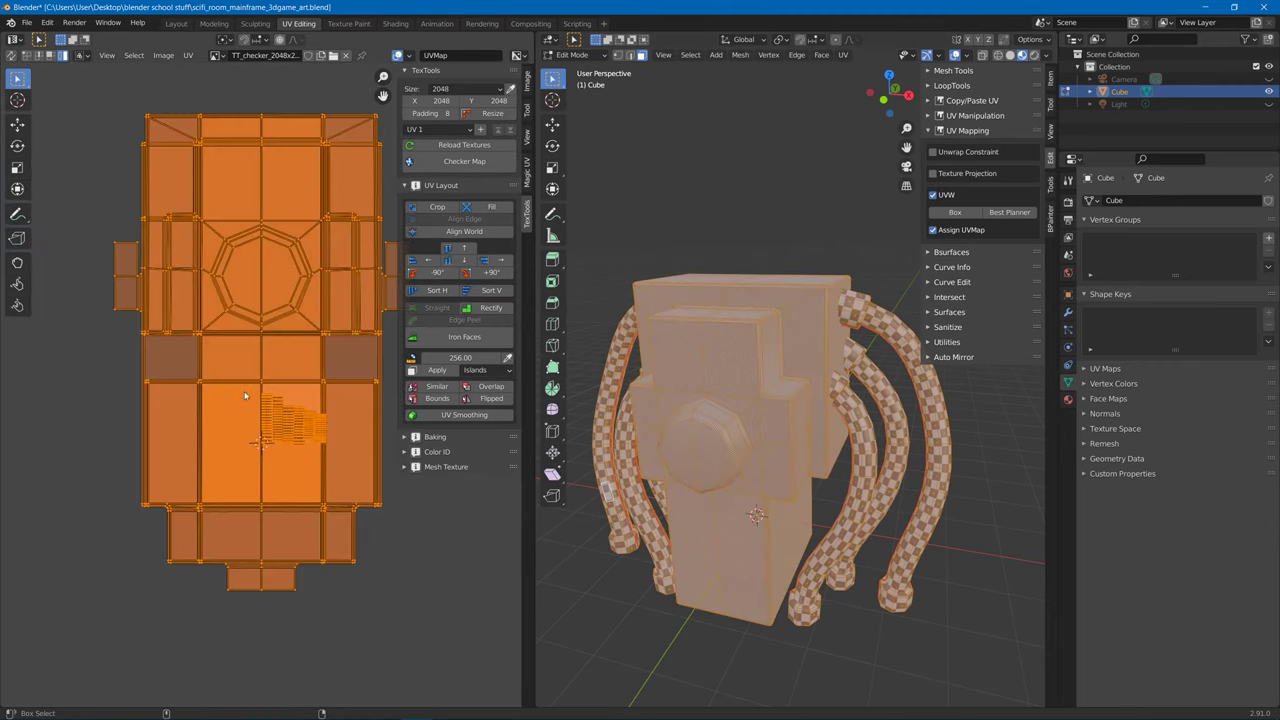
pyautogui.click(187, 55)
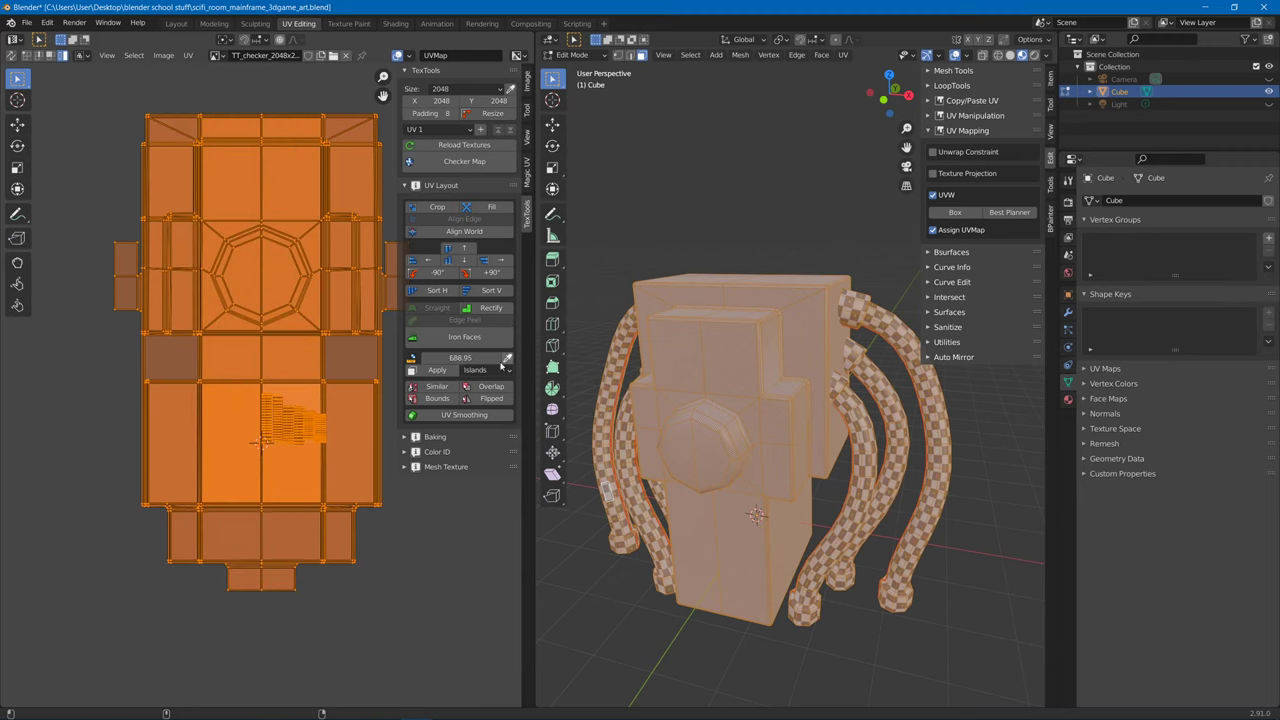
pyautogui.click(437, 370)
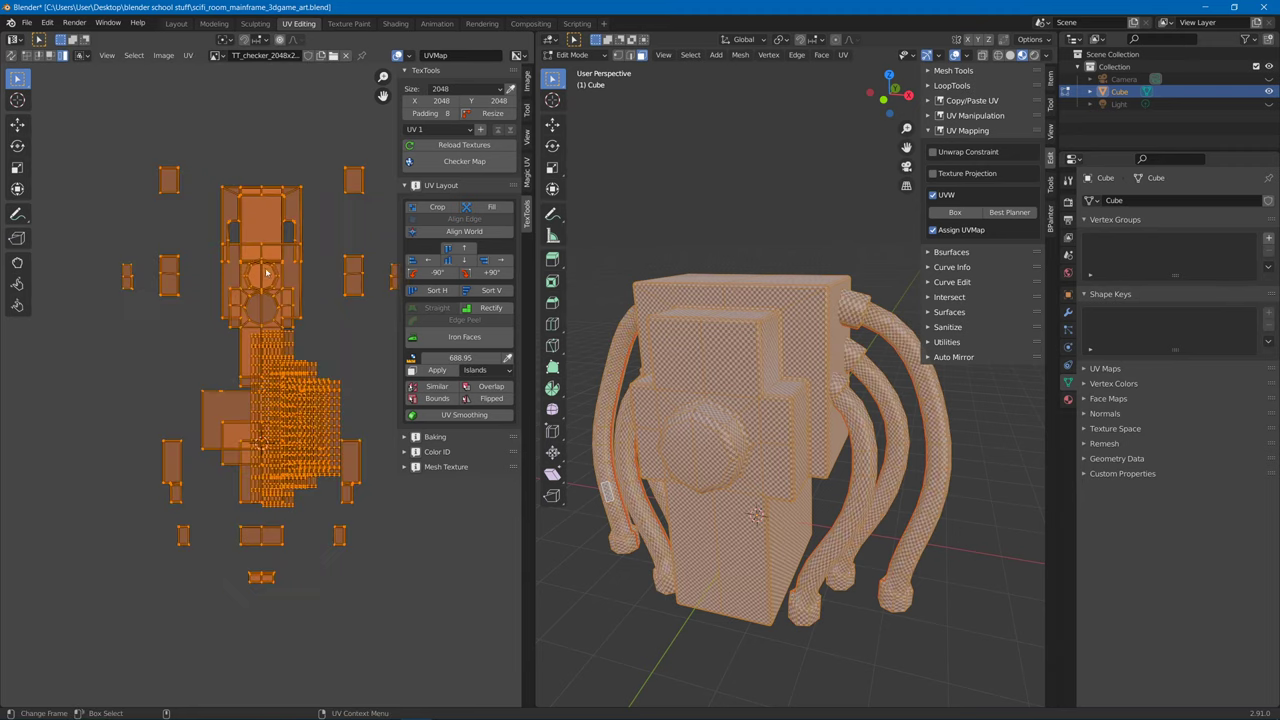
pyautogui.click(187, 55)
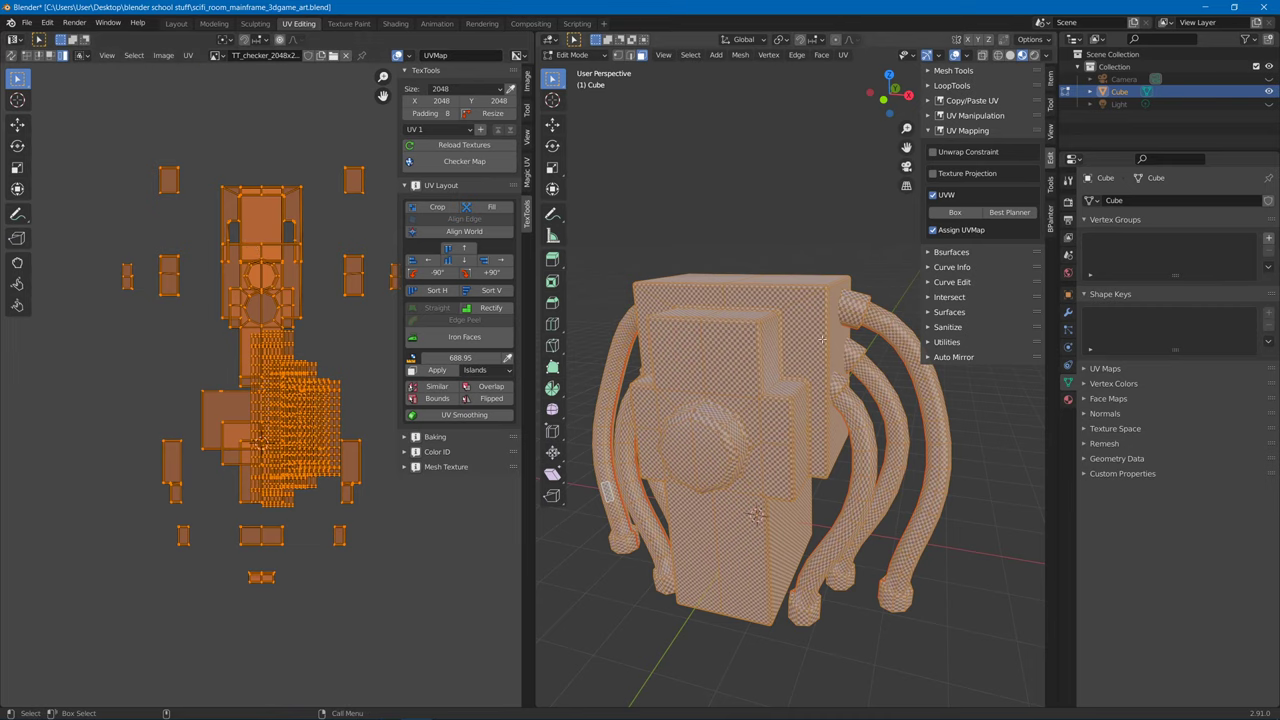
pyautogui.scroll(5, 745, 297)
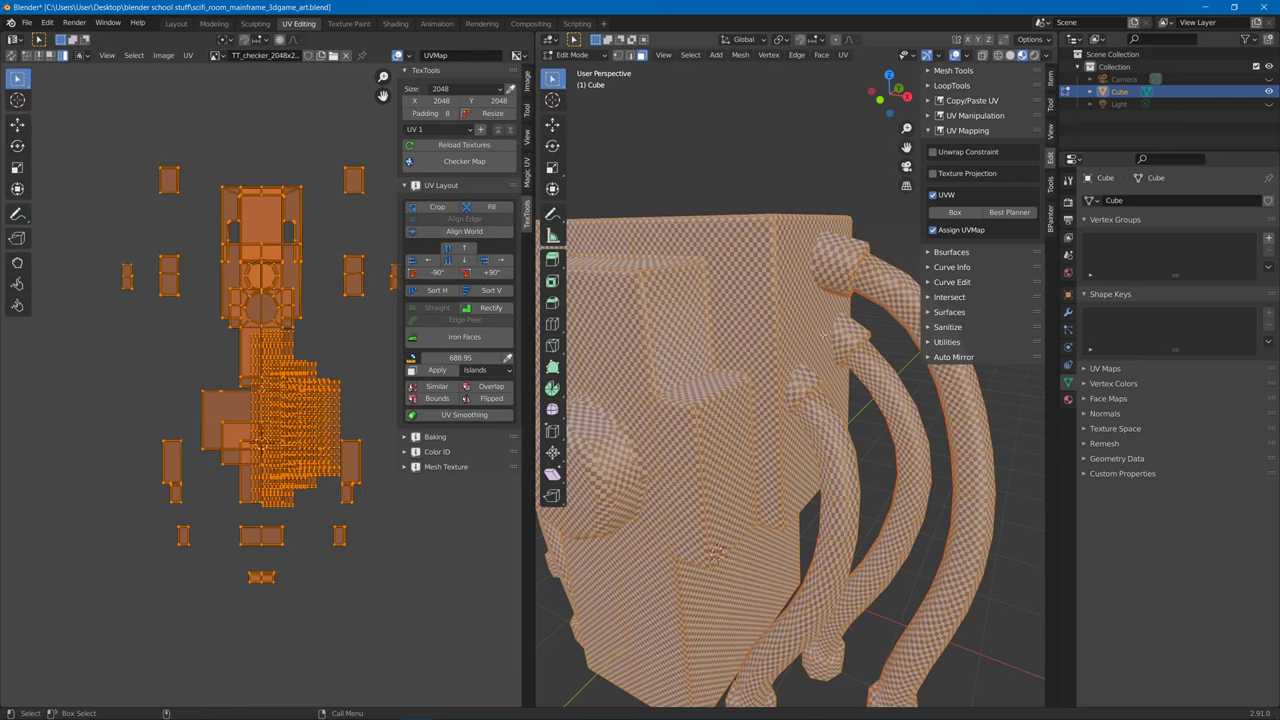
pyautogui.moveTo(730, 392); pyautogui.dragTo(737, 289, button='middle')
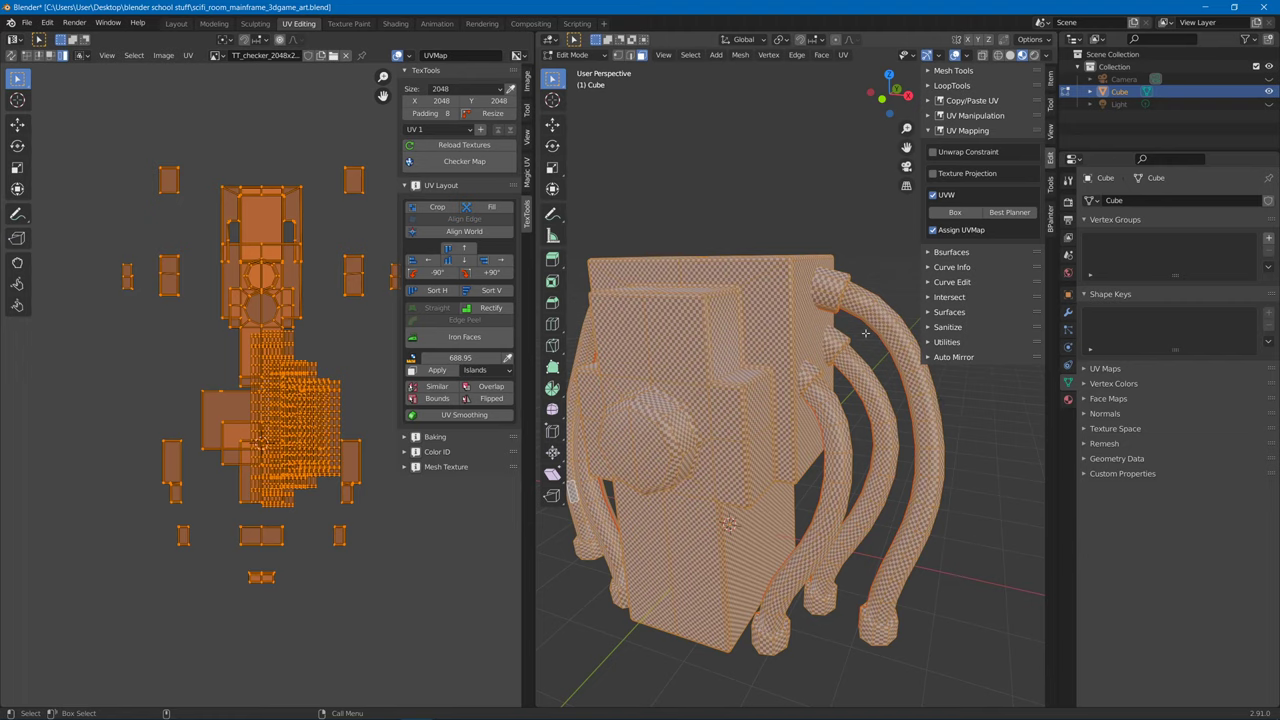
pyautogui.click(189, 56)
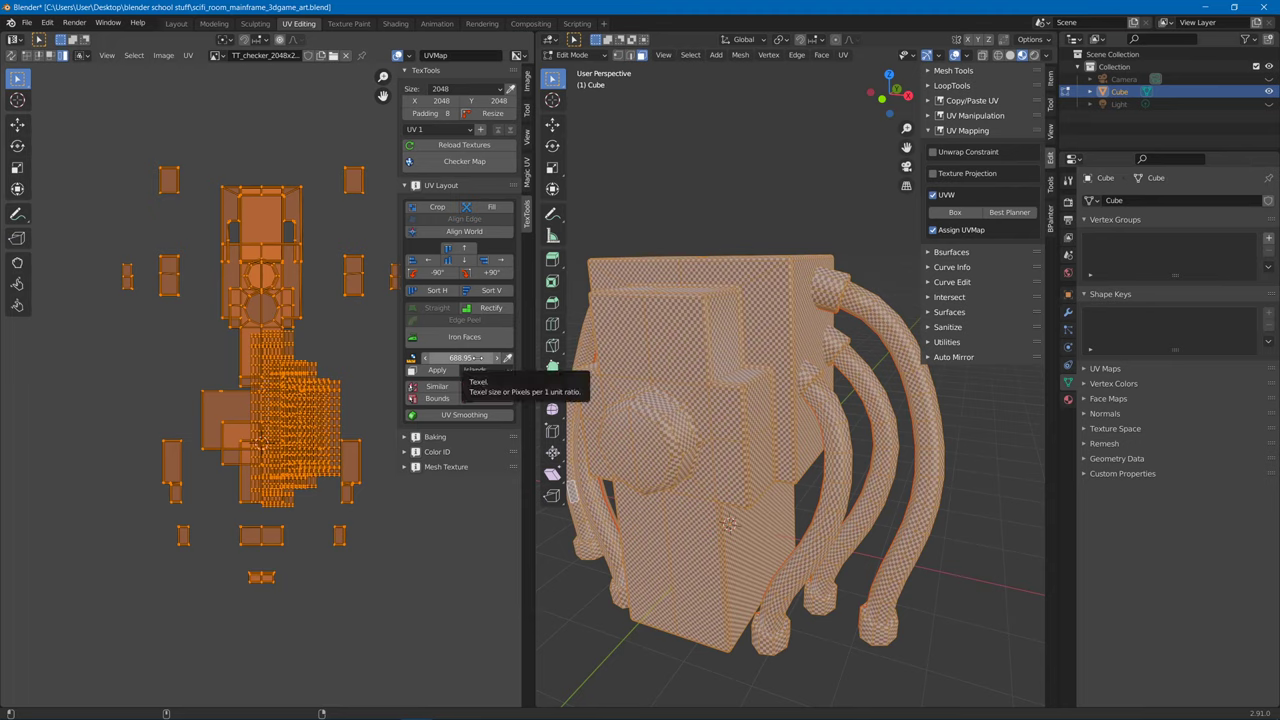
pyautogui.click(188, 55)
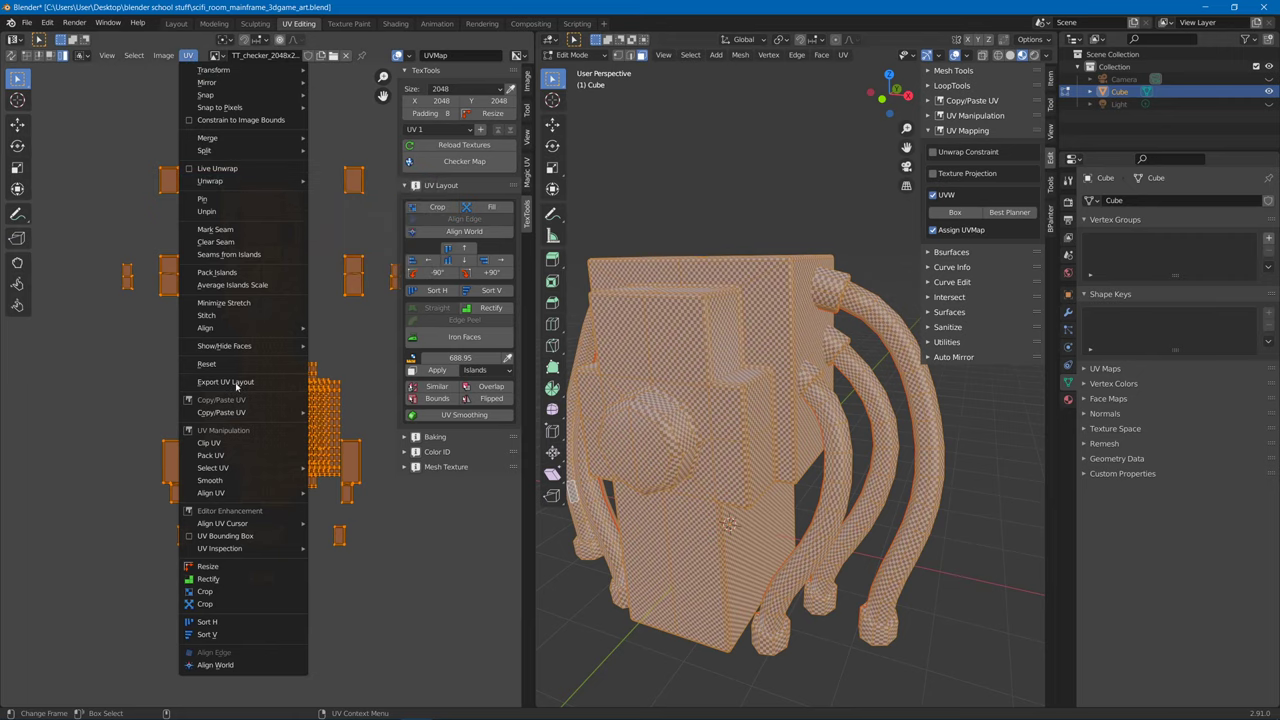
# Pack all UV islands into the UV square and zoom in on the packed layout.
pyautogui.click(239, 455)
pyautogui.scroll(3, 371, 488)
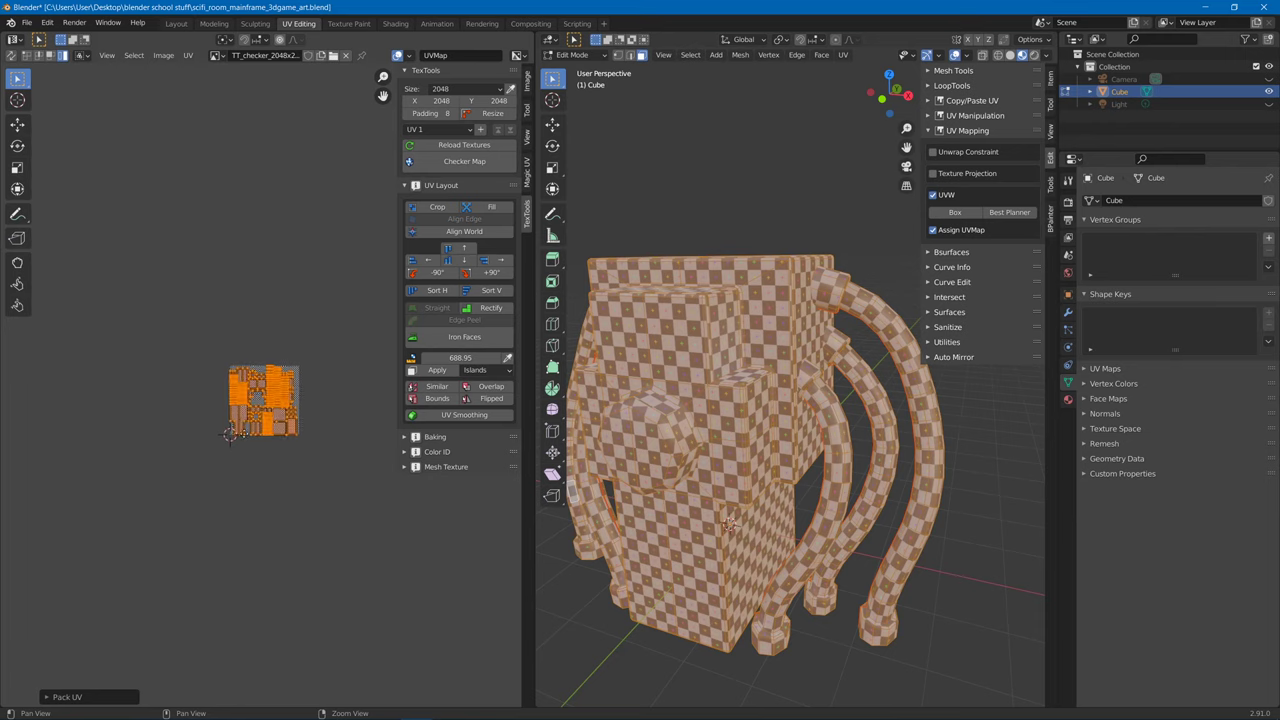
pyautogui.scroll(6, 371, 488)
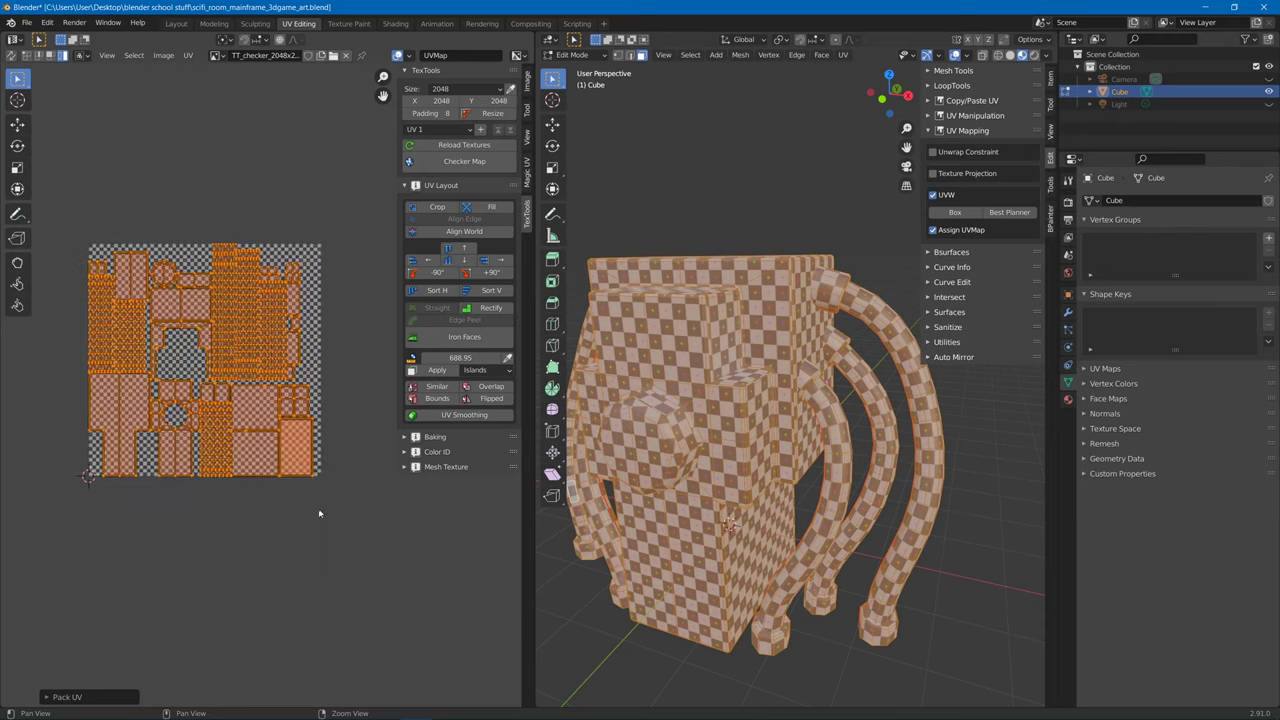
# Deselect everything and orbit the mainframe to check the even checker on body and hoses.
pyautogui.hotkey('alt', 'a')
pyautogui.moveTo(800, 530); pyautogui.dragTo(540, 518, button='middle')
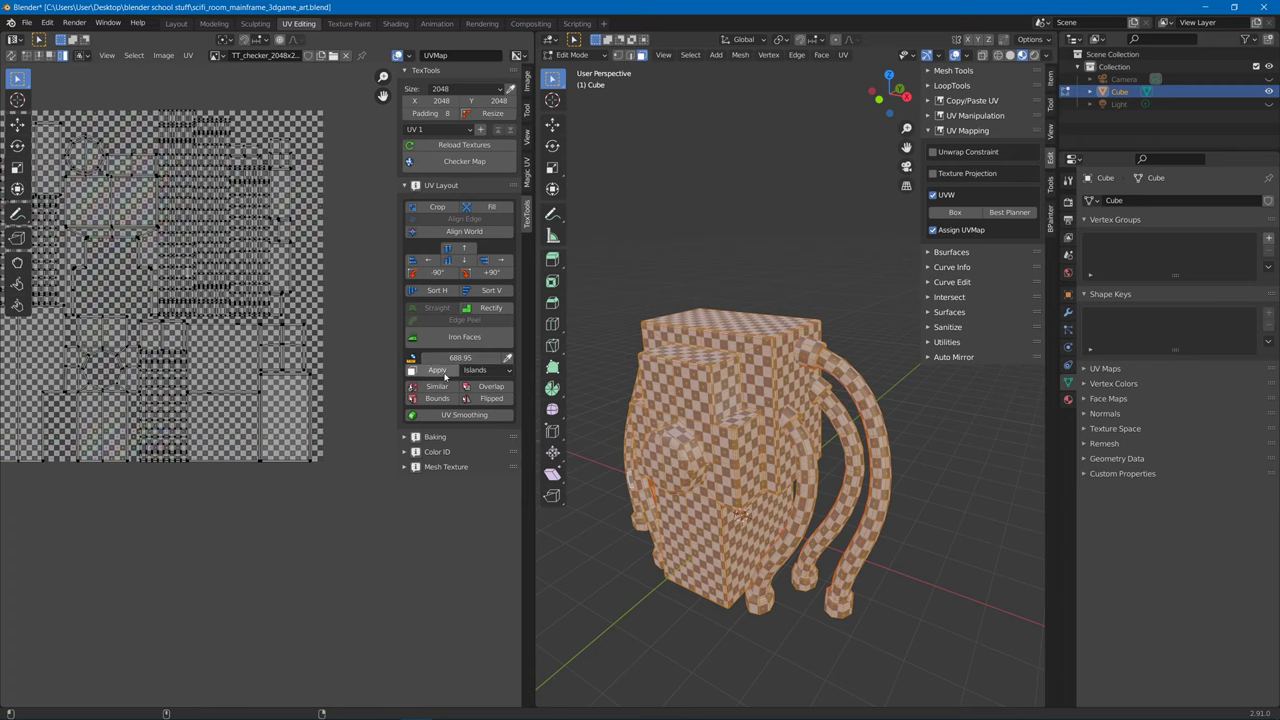
pyautogui.click(188, 55)
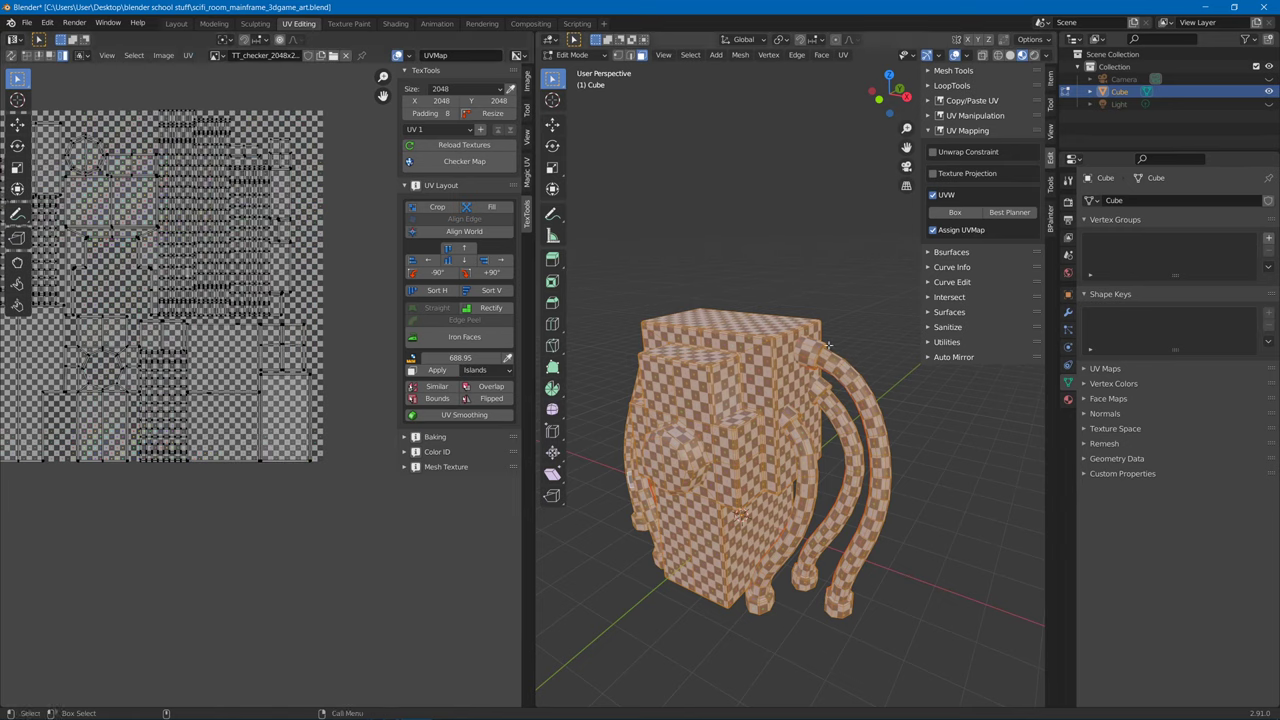
pyautogui.moveTo(766, 400); pyautogui.dragTo(772, 384, button='middle')
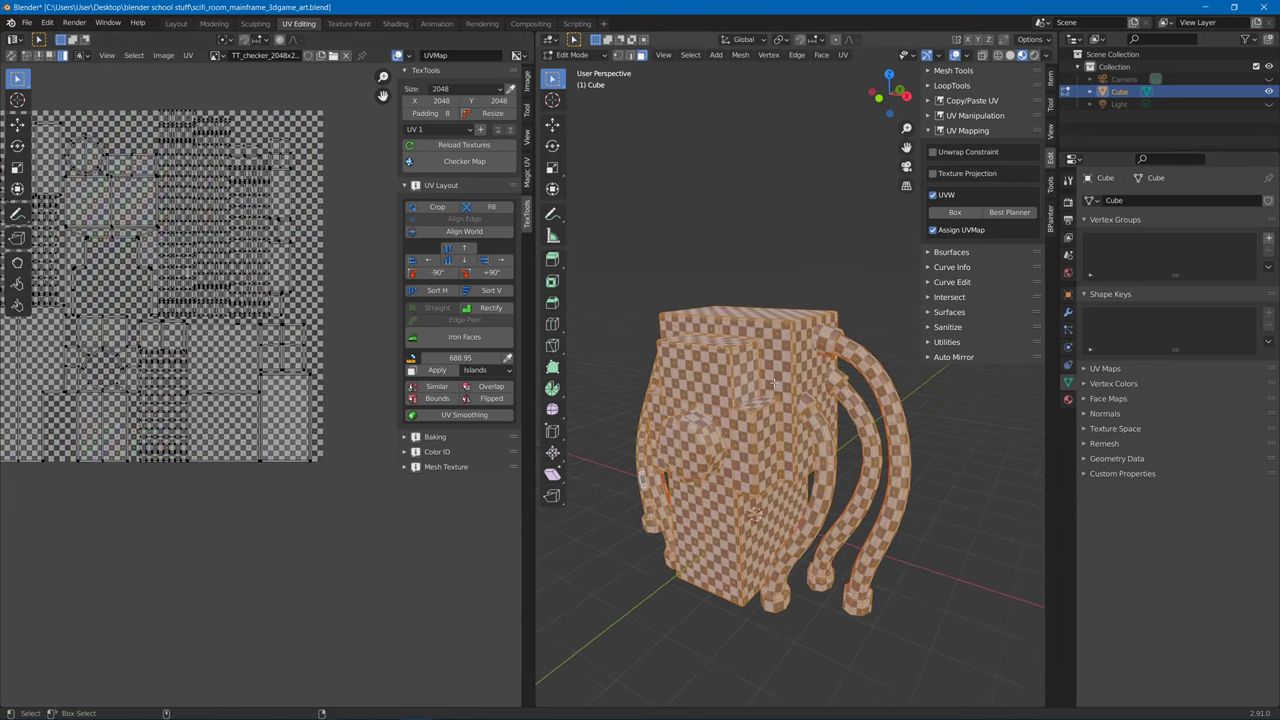